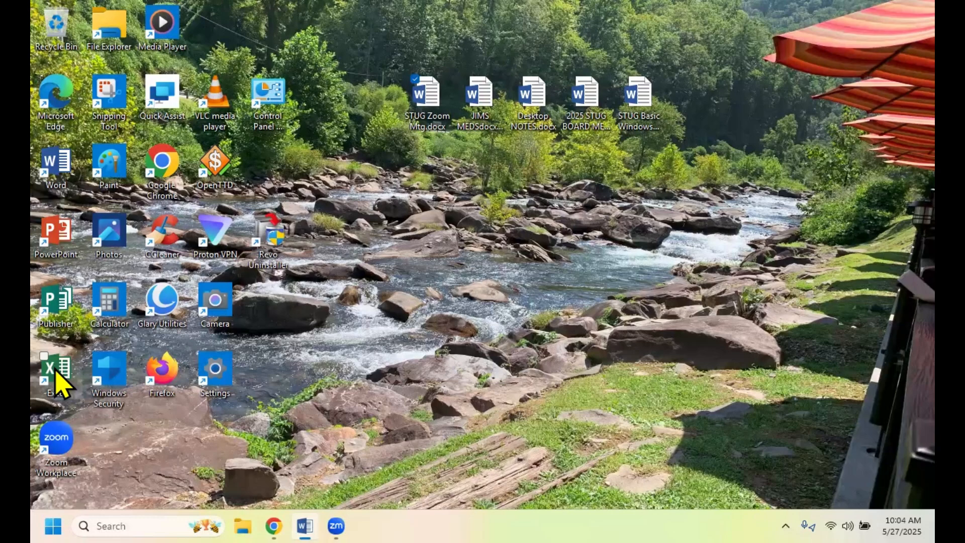
- Open Excel and create a blank workbook
{"action": "double_click", "coordinate": [55, 372]}
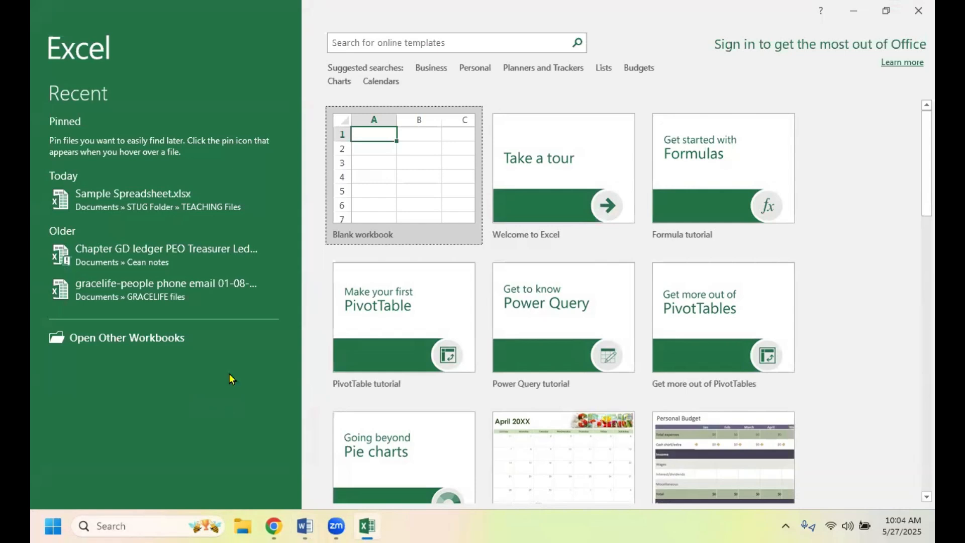
{"action": "left_click", "coordinate": [391, 177]}
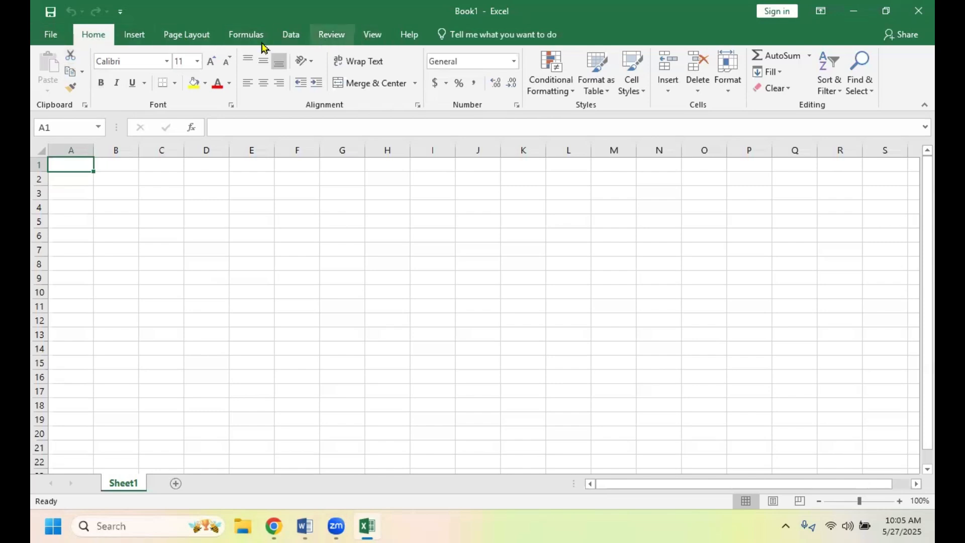
{"action": "left_click", "coordinate": [189, 40]}
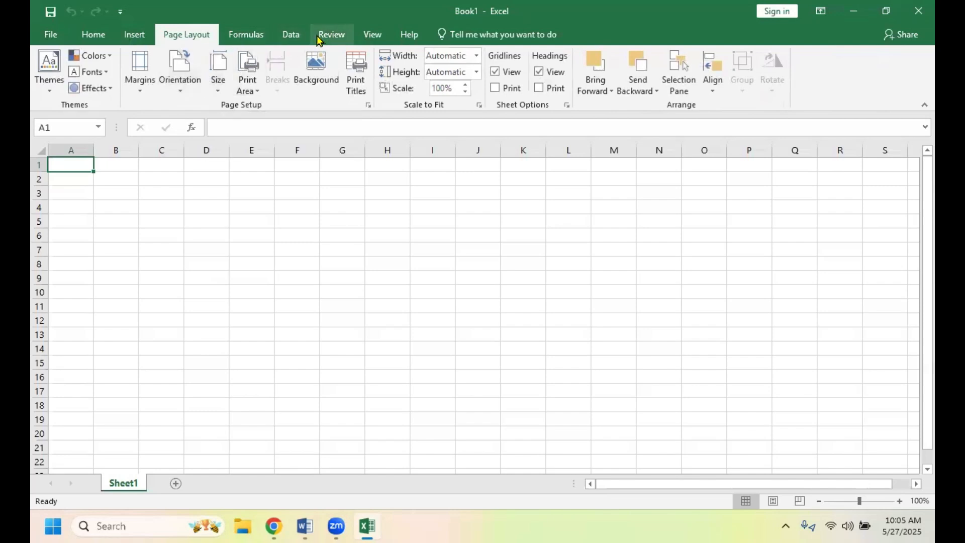
{"action": "left_click", "coordinate": [286, 37]}
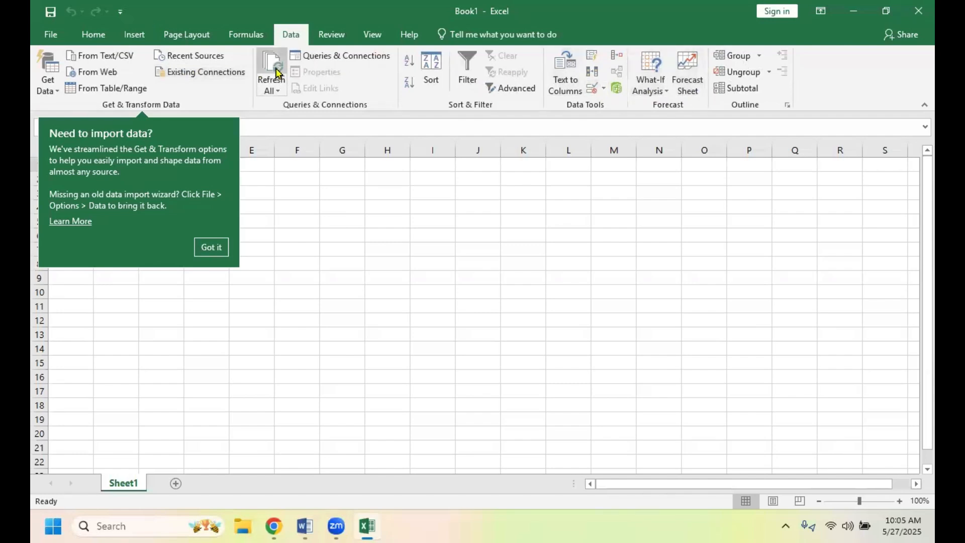
{"action": "left_click", "coordinate": [103, 38]}
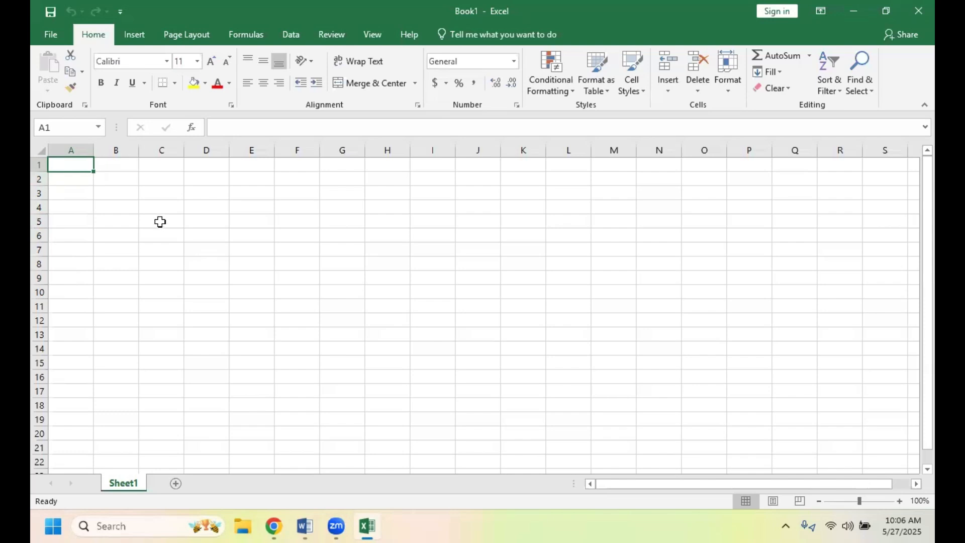
- Move the active cell around the empty sheet, selecting C2 and B4 and stepping through E4 and E7 to B7
{"action": "left_click", "coordinate": [159, 181]}
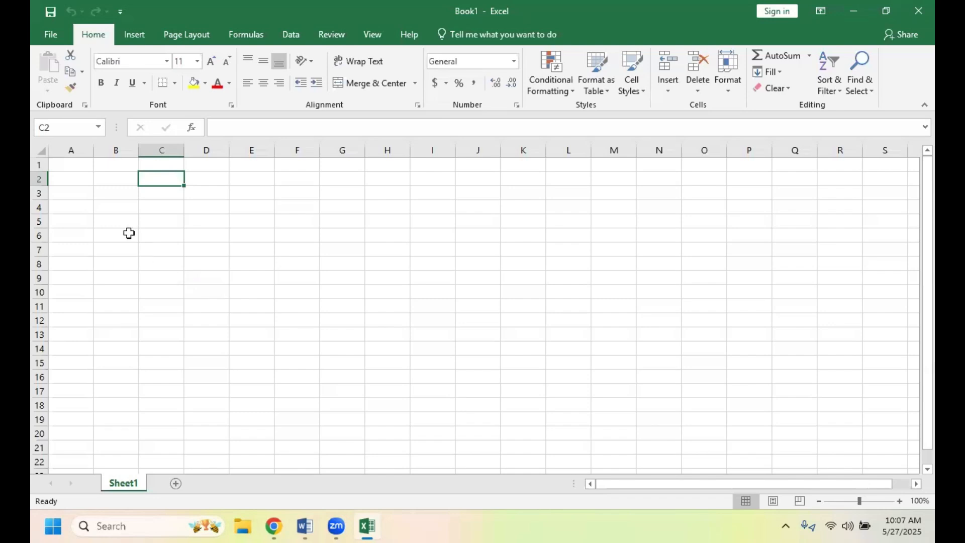
{"action": "left_click", "coordinate": [116, 212]}
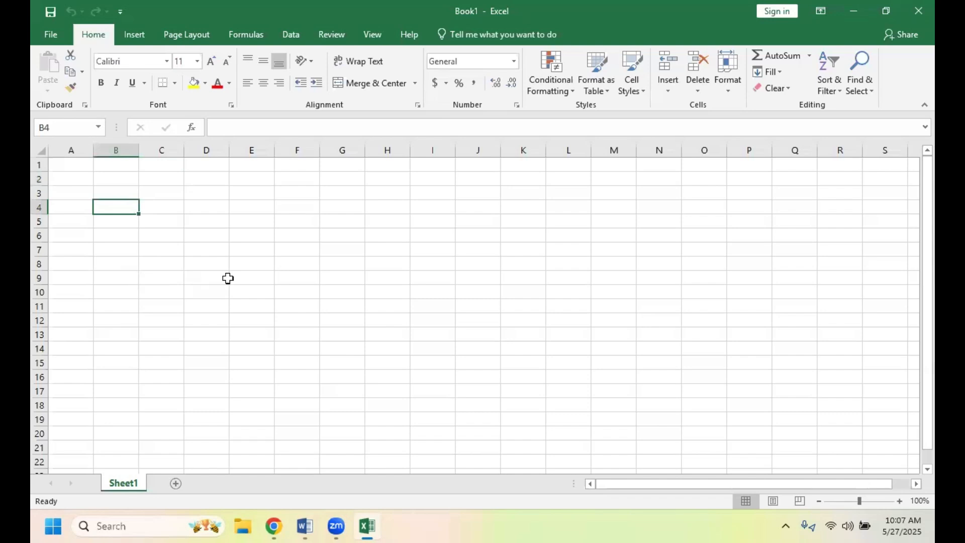
{"action": "key", "text": "Right"}
{"action": "key", "text": "Right"}
{"action": "key", "text": "Right"}
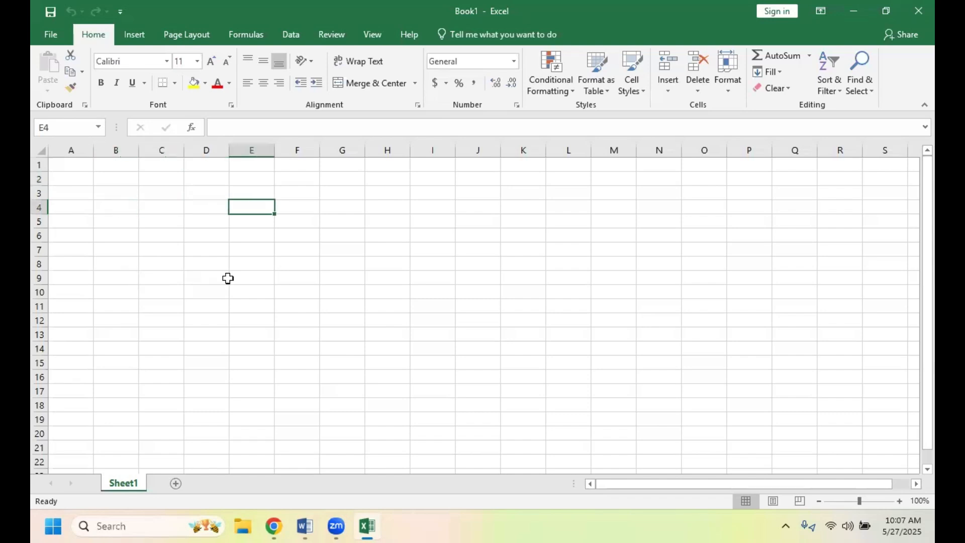
{"action": "key", "text": "Down"}
{"action": "key", "text": "Down"}
{"action": "key", "text": "Down"}
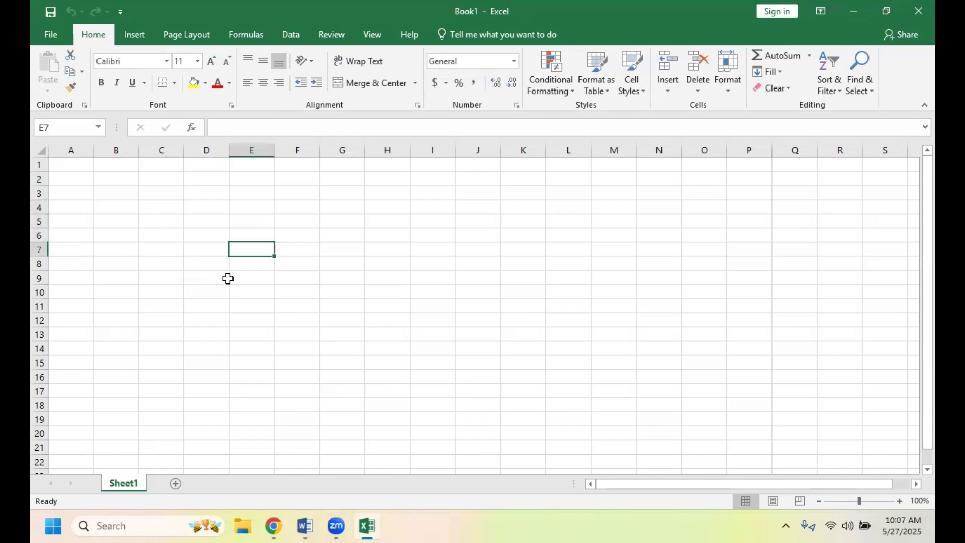
{"action": "key", "text": "Left"}
{"action": "key", "text": "Left"}
{"action": "key", "text": "Left"}
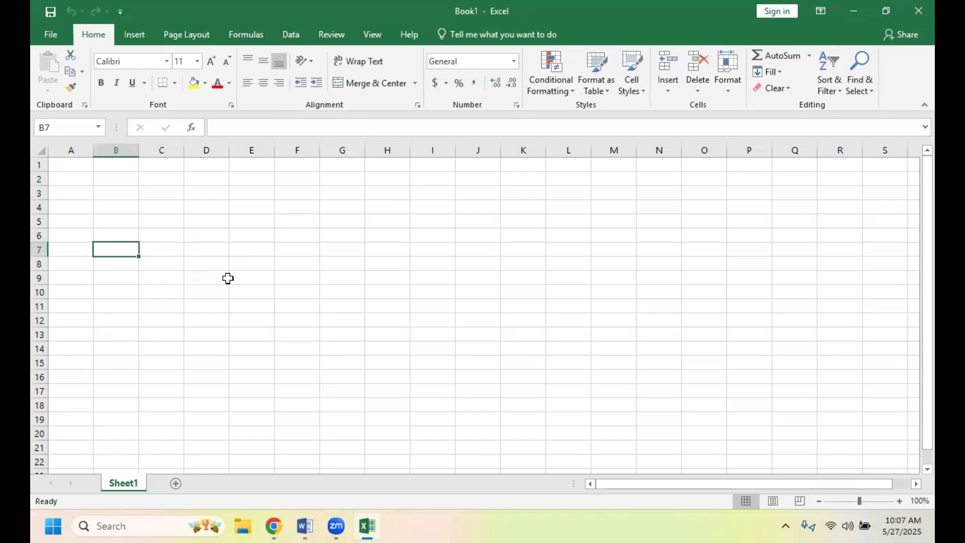
- Select cells A1 and B4 in turn to check their cell references, and return to A1
{"action": "left_click", "coordinate": [73, 164]}
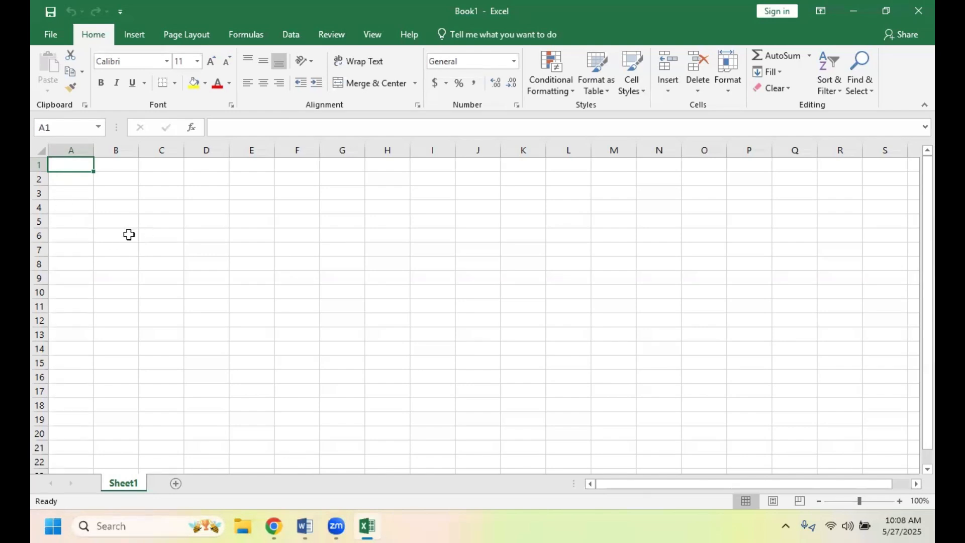
{"action": "left_click", "coordinate": [116, 206]}
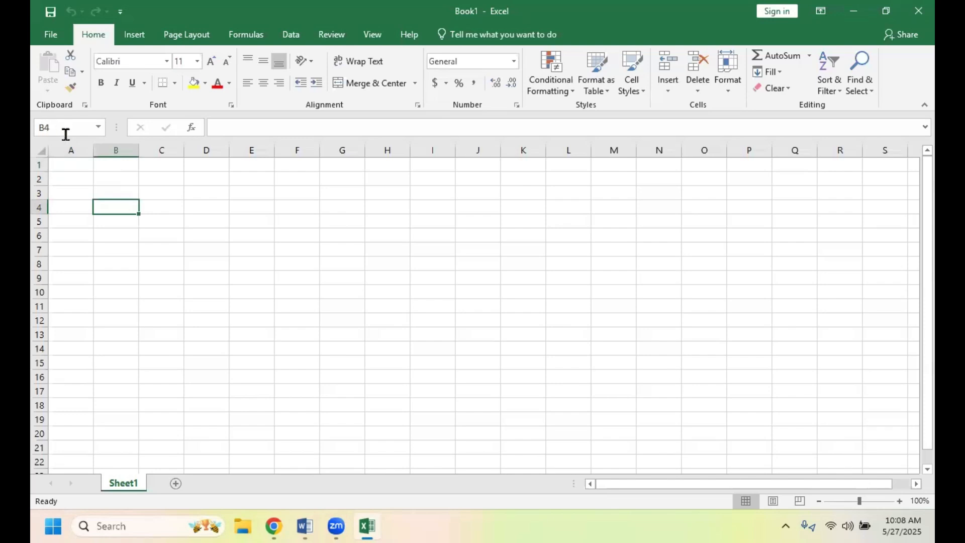
{"action": "left_click", "coordinate": [153, 281]}
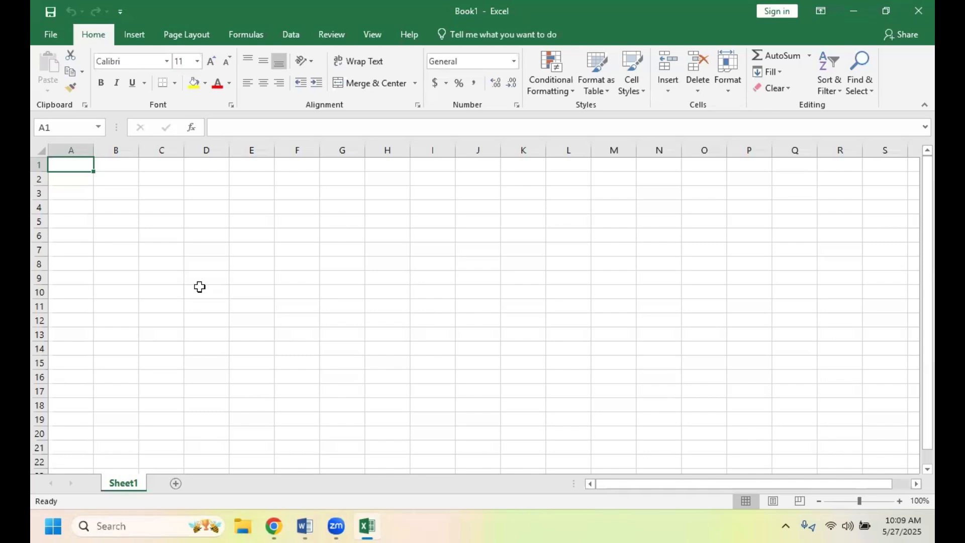
- Enter the title "Sample Spreadsheet for Class" in cell A1
{"action": "type", "text": "Sam"}
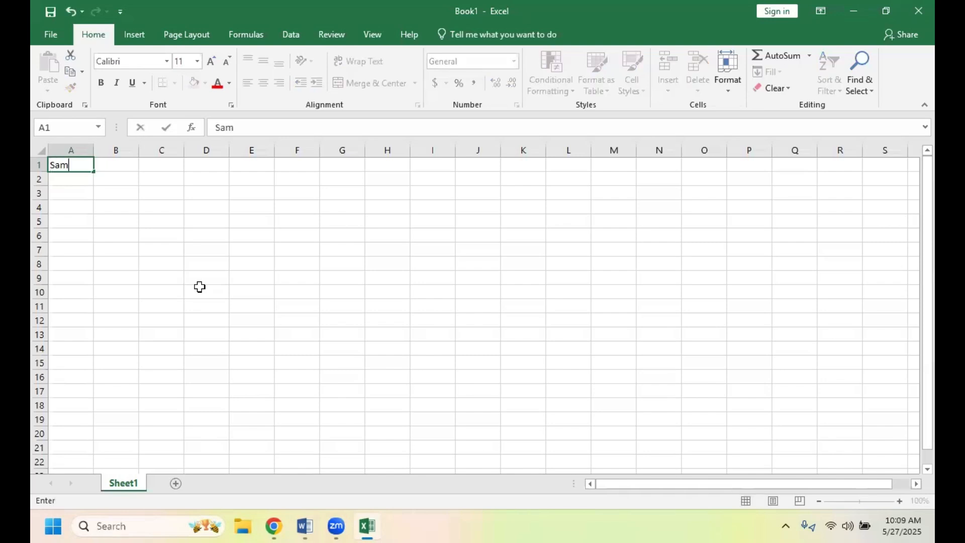
{"action": "type", "text": "ple Spreadsh"}
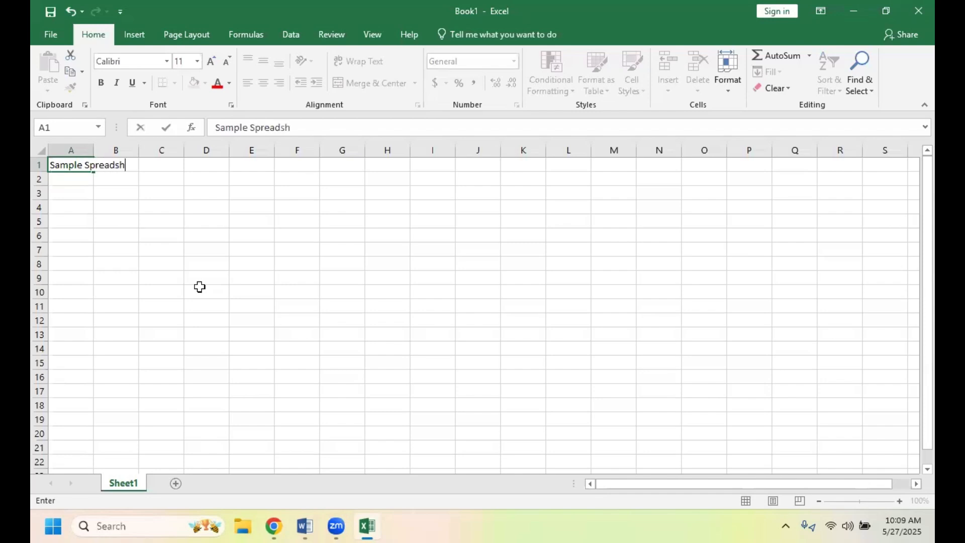
{"action": "type", "text": "eet for Class"}
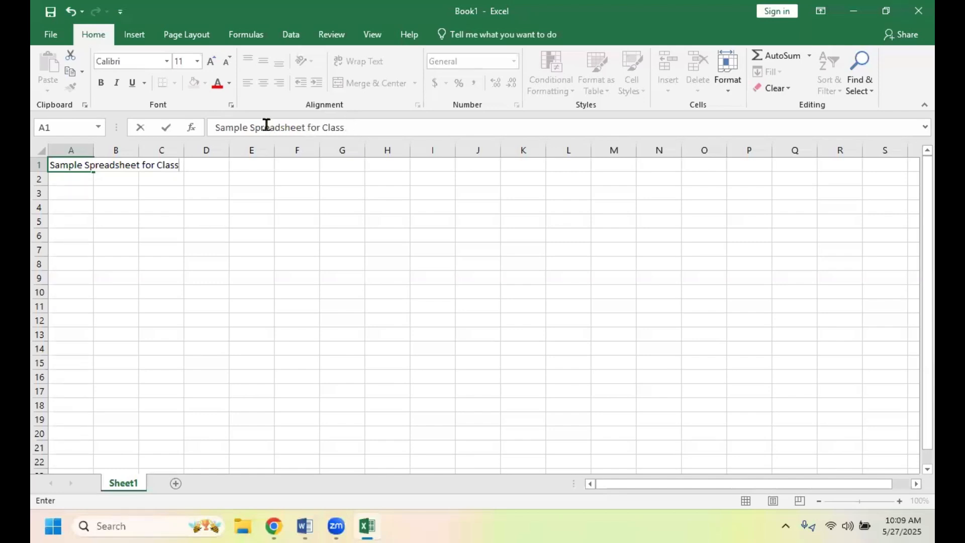
- Insert "any change" after "Spreadsheet" in the A1 title and remove it again
{"action": "left_click", "coordinate": [306, 127]}
{"action": "type", "text": "any change"}
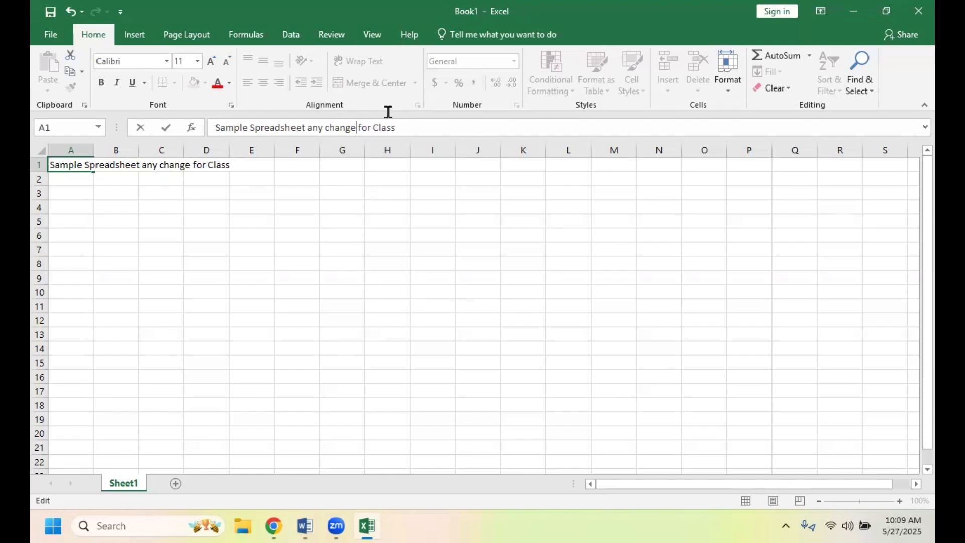
{"action": "key", "text": "BackSpace"}
{"action": "key", "text": "BackSpace"}
{"action": "key", "text": "BackSpace"}
{"action": "key", "text": "BackSpace"}
{"action": "key", "text": "BackSpace"}
{"action": "key", "text": "BackSpace"}
{"action": "key", "text": "BackSpace"}
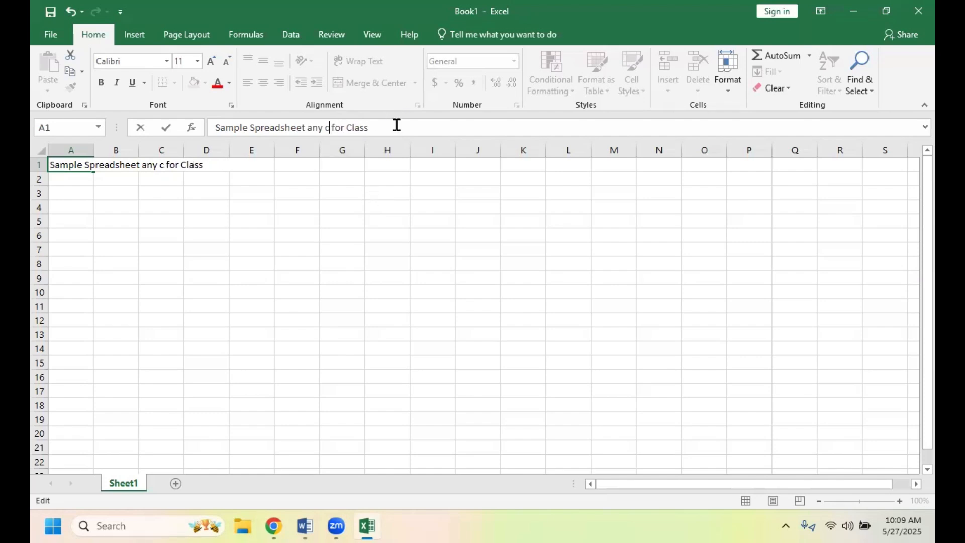
{"action": "key", "text": "BackSpace"}
{"action": "key", "text": "BackSpace"}
{"action": "key", "text": "BackSpace"}
{"action": "key", "text": "BackSpace"}
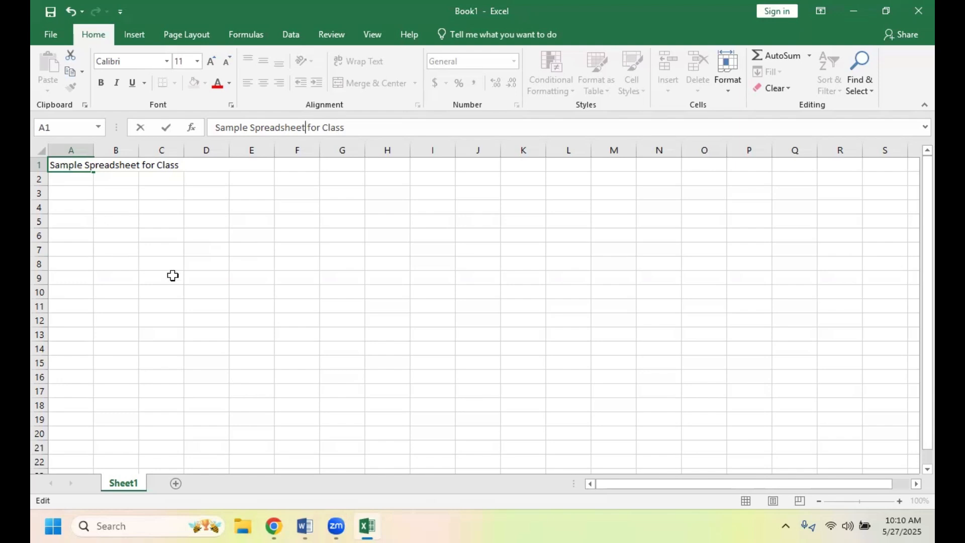
- Commit the title entry and inspect the contents of cells F1, C1 and A1
{"action": "left_click", "coordinate": [303, 169]}
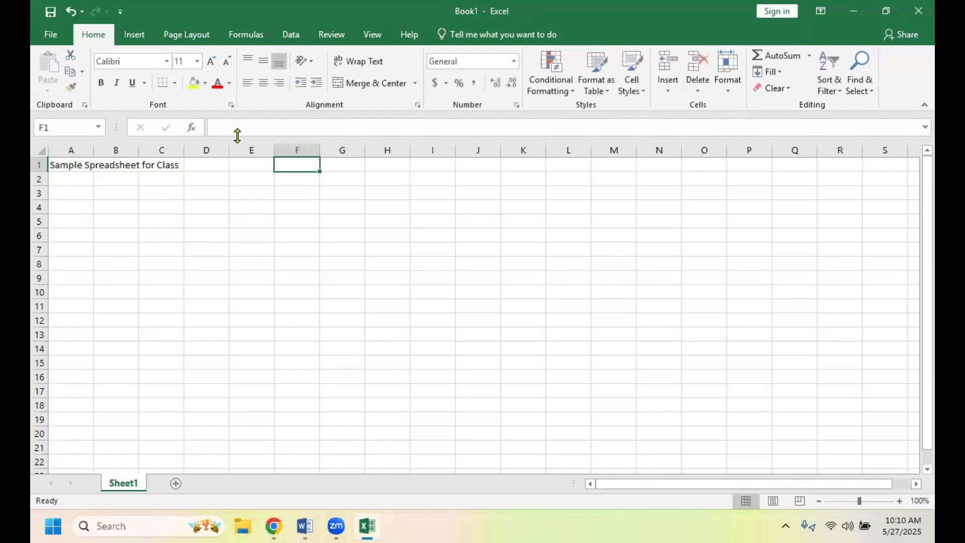
{"action": "left_click", "coordinate": [166, 167]}
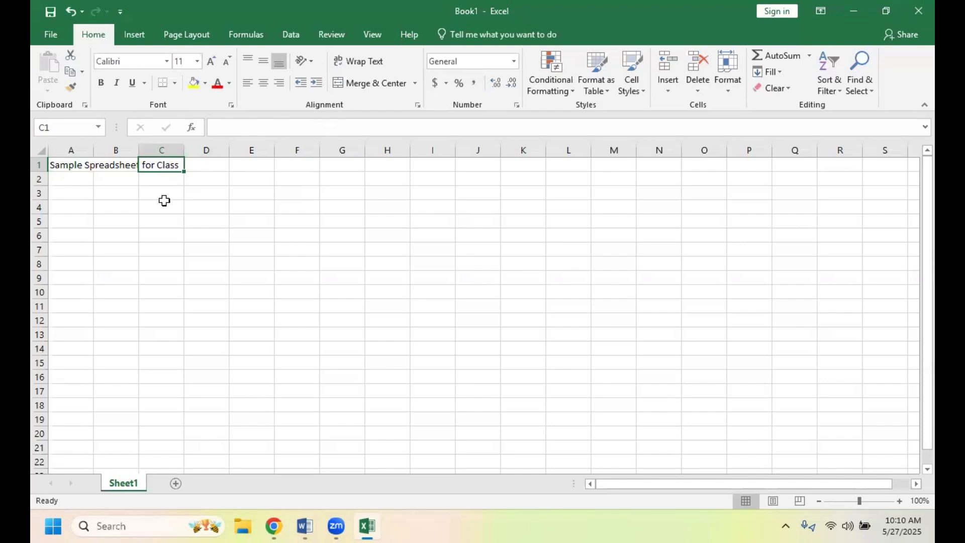
{"action": "left_click", "coordinate": [66, 165]}
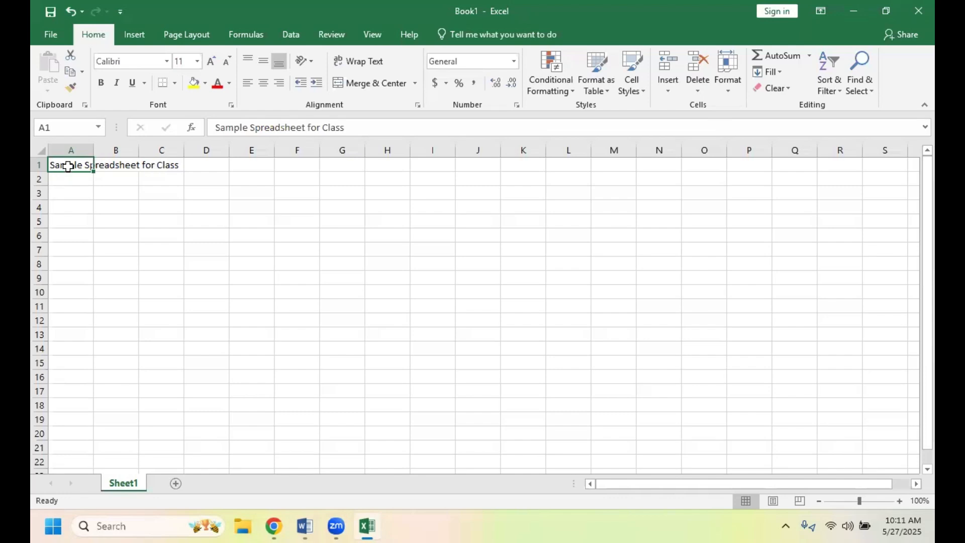
- Enter "SOME TEXT" in cell B1 and reselect the cell to check its contents
{"action": "left_click", "coordinate": [123, 168]}
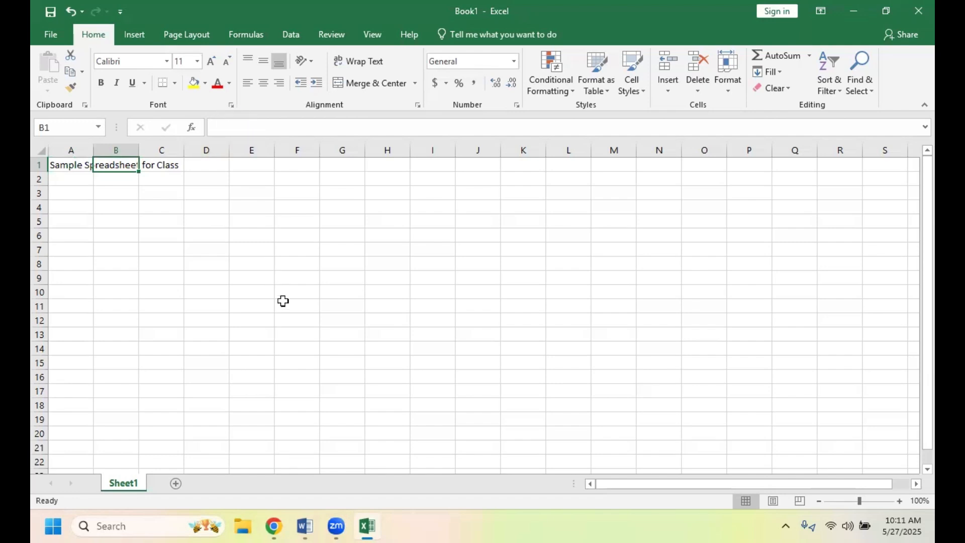
{"action": "type", "text": "SOME "}
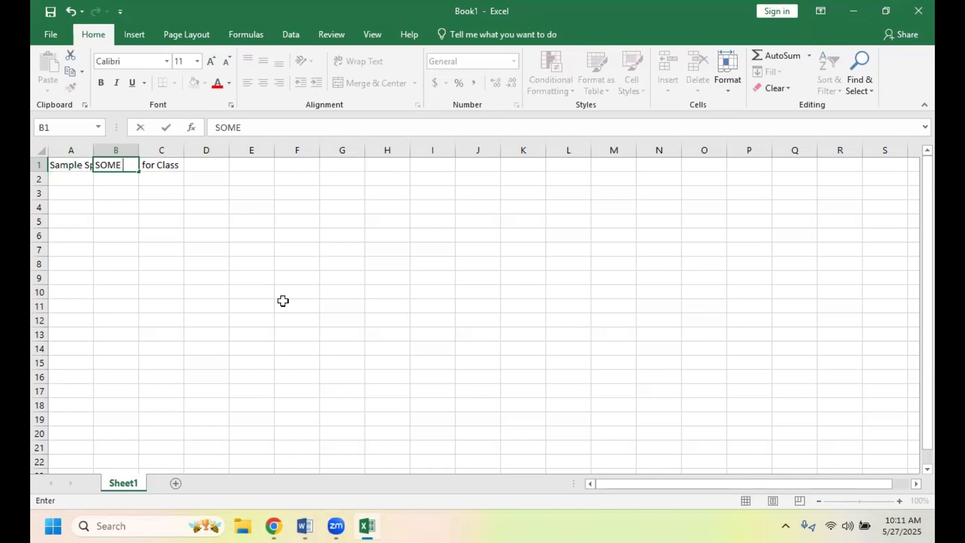
{"action": "type", "text": "TEXT"}
{"action": "left_click", "coordinate": [283, 301]}
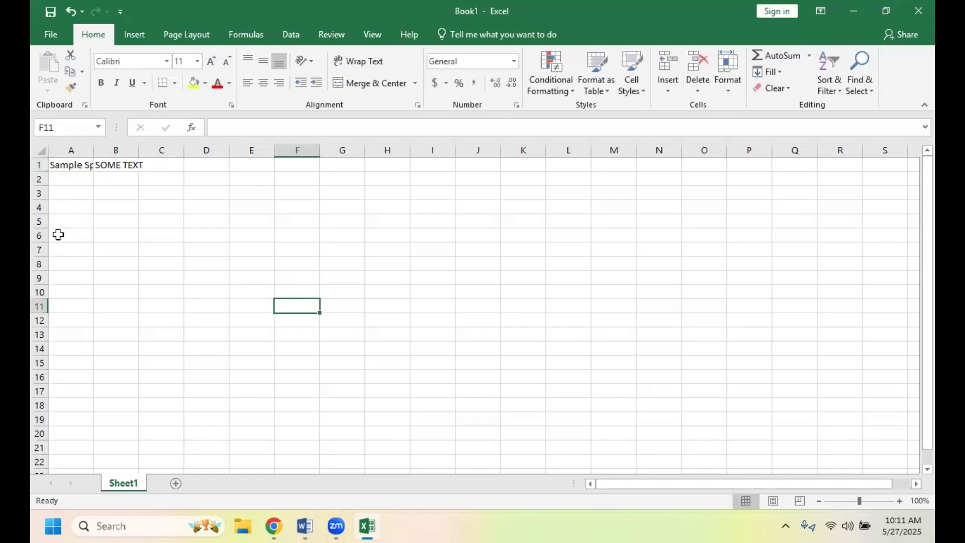
{"action": "left_click", "coordinate": [115, 163]}
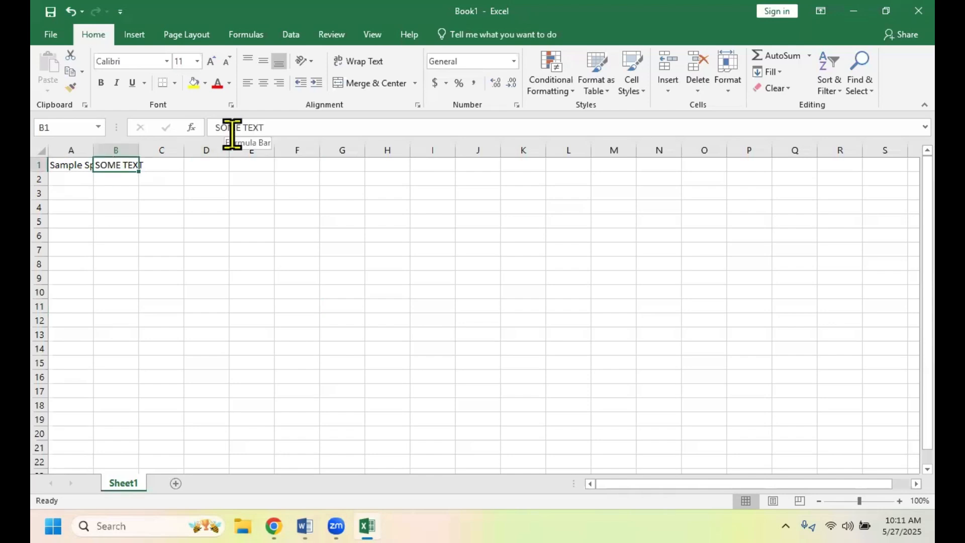
- Widen column A to fit the whole A1 title, and narrow it to fit only "Sample Spreadsheet"
{"action": "left_click", "coordinate": [71, 170]}
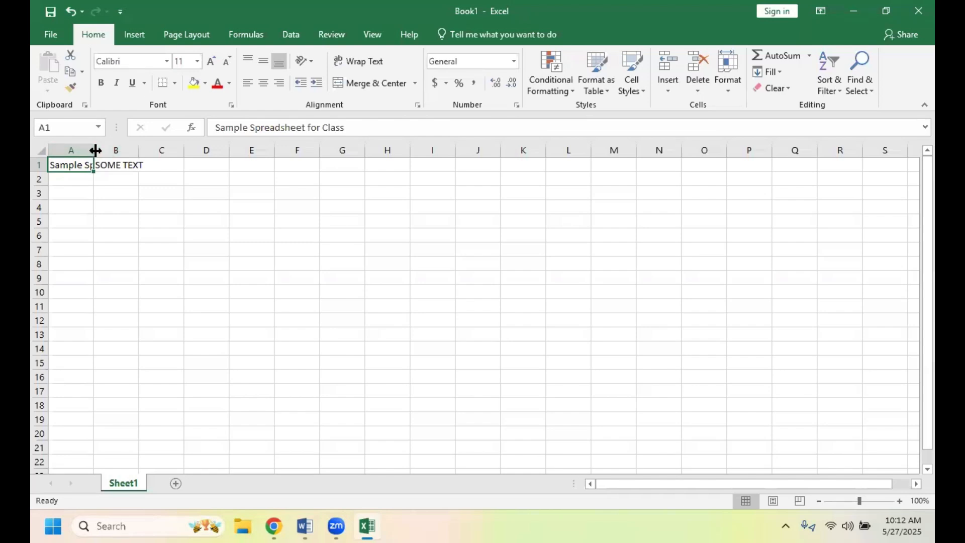
{"action": "left_click_drag", "start_coordinate": [95, 150], "coordinate": [206, 152]}
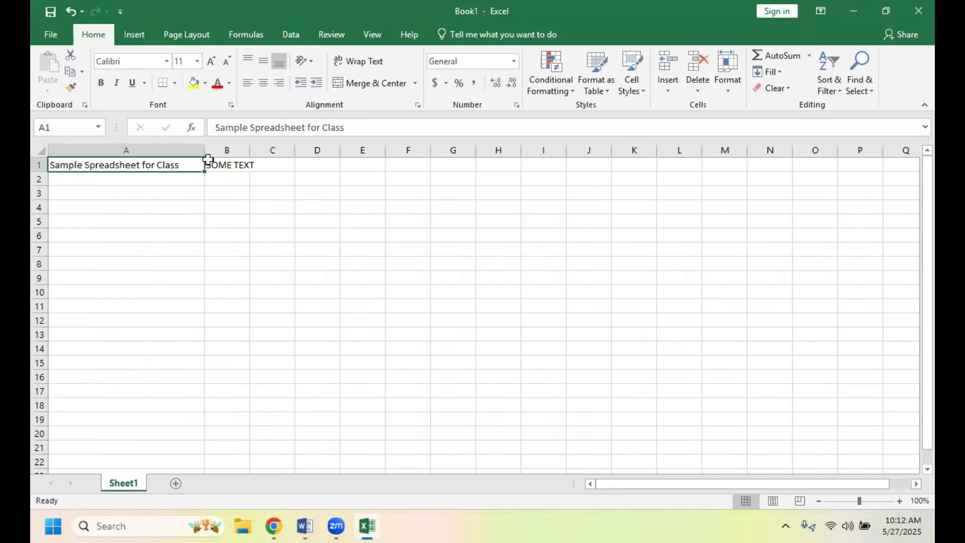
{"action": "left_click_drag", "start_coordinate": [206, 151], "coordinate": [142, 150]}
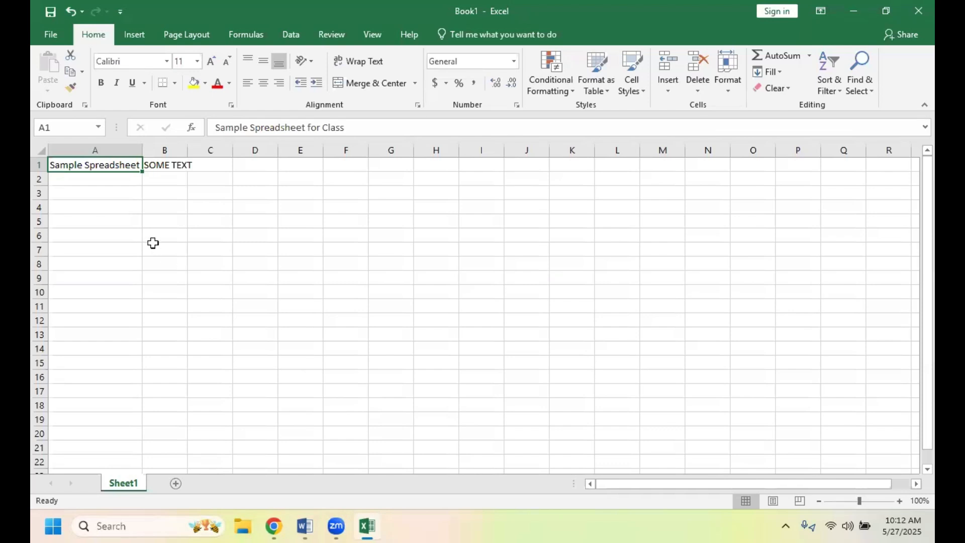
- Delete the whole text from cell B1 and commit the empty cell
{"action": "left_click", "coordinate": [172, 166]}
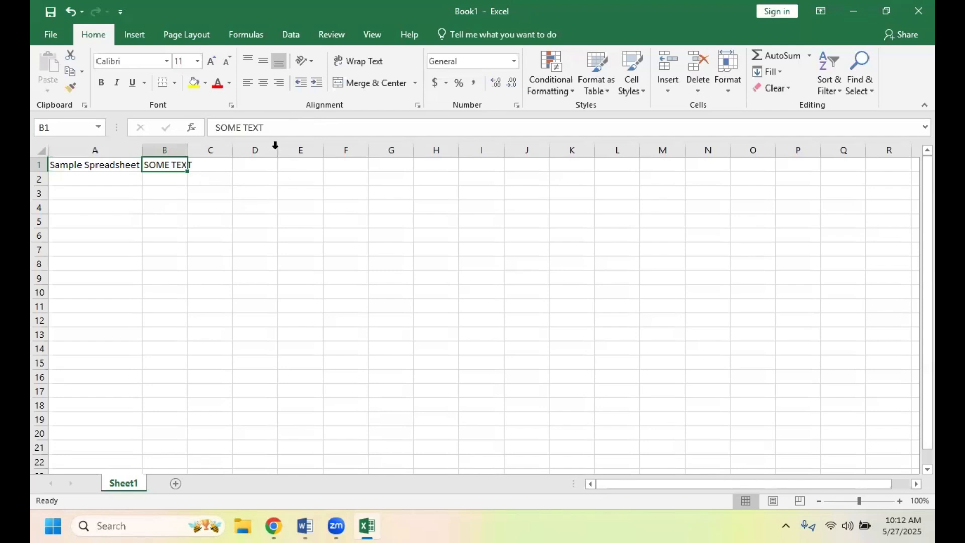
{"action": "left_click", "coordinate": [267, 131]}
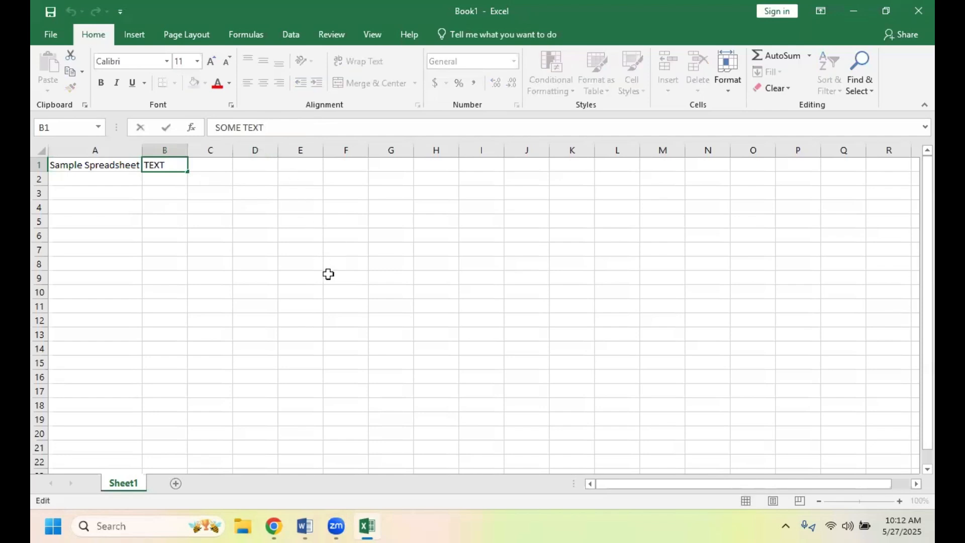
{"action": "key", "text": "BackSpace"}
{"action": "key", "text": "BackSpace"}
{"action": "key", "text": "BackSpace"}
{"action": "key", "text": "BackSpace"}
{"action": "key", "text": "BackSpace"}
{"action": "key", "text": "BackSpace"}
{"action": "key", "text": "BackSpace"}
{"action": "key", "text": "BackSpace"}
{"action": "key", "text": "BackSpace"}
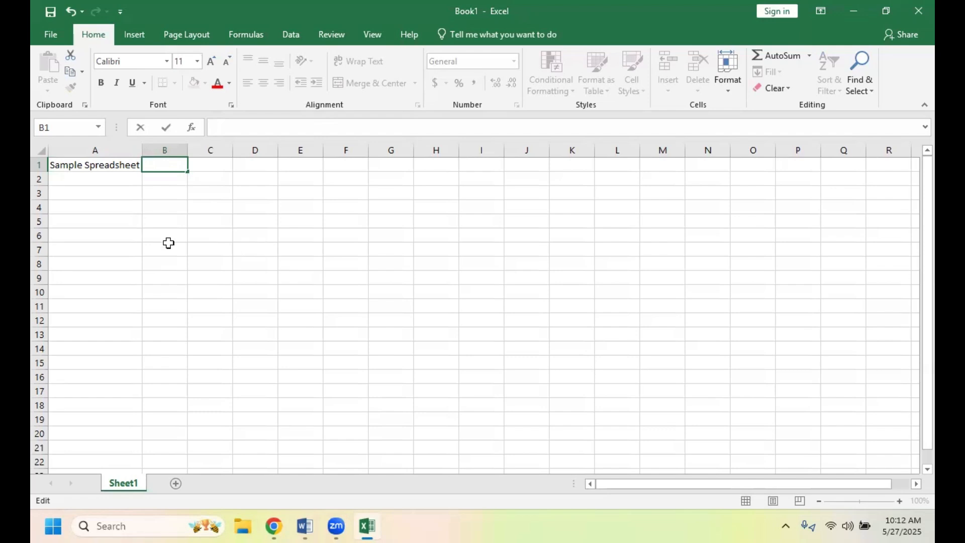
{"action": "left_click", "coordinate": [189, 249]}
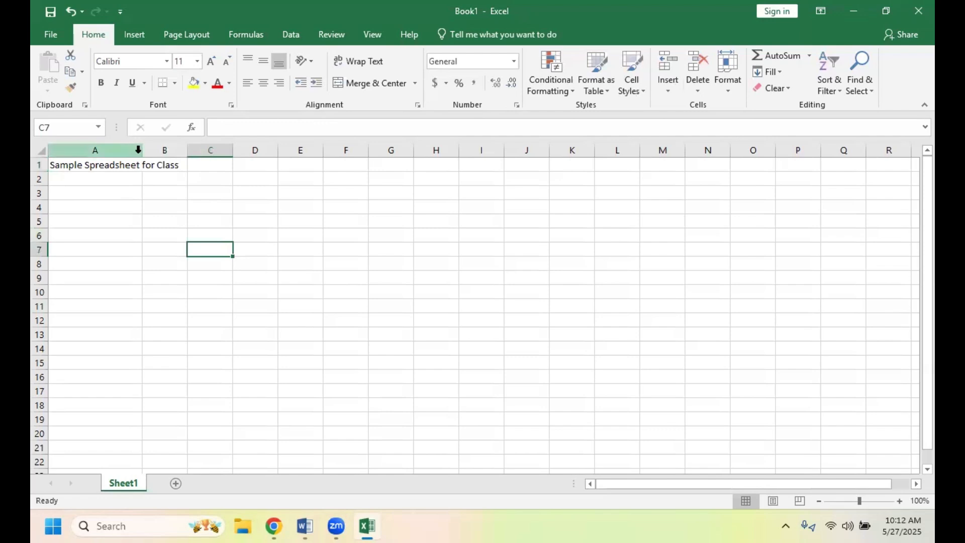
- Narrow column A slightly more and select cell A2
{"action": "left_click_drag", "start_coordinate": [141, 154], "coordinate": [122, 154]}
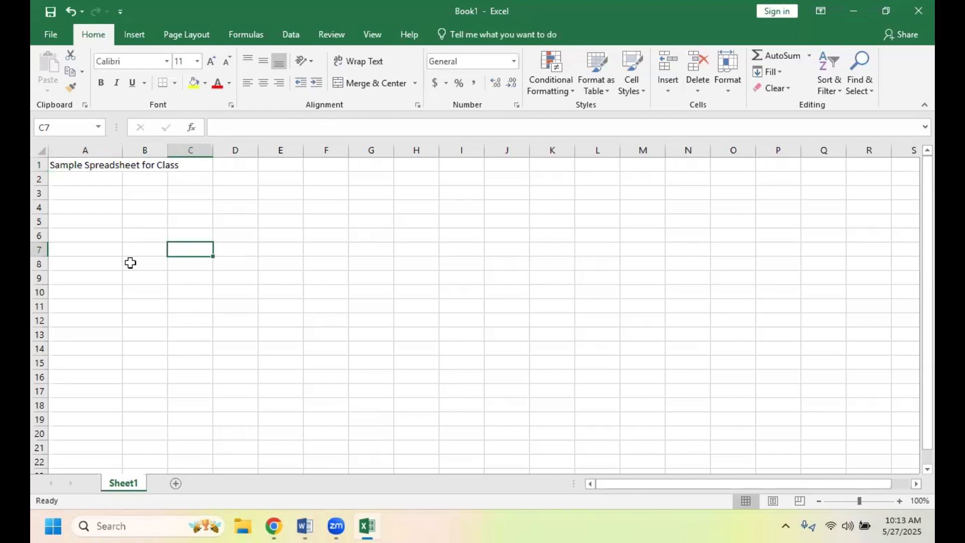
{"action": "left_click", "coordinate": [89, 179]}
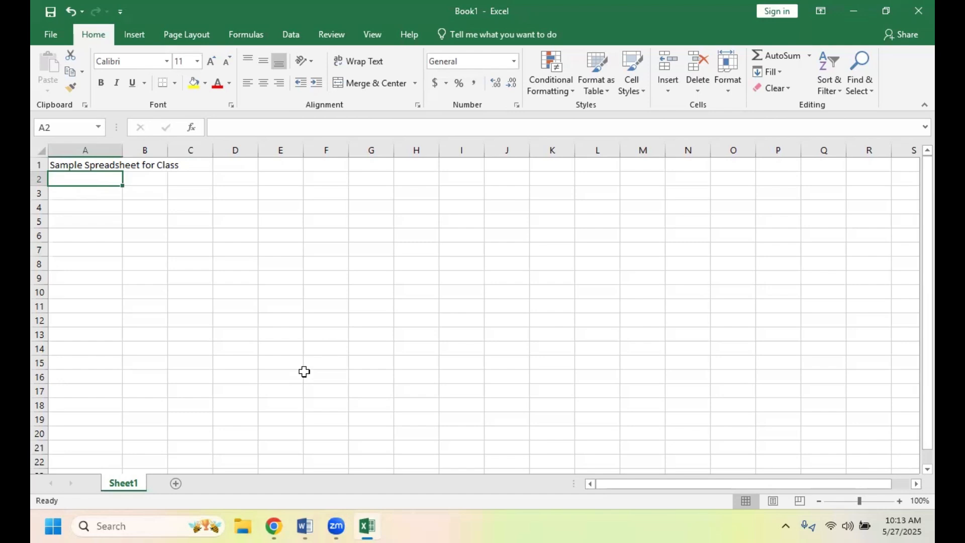
- Enter the heading "Sales Person" in cell A2
{"action": "type", "text": "Sale"}
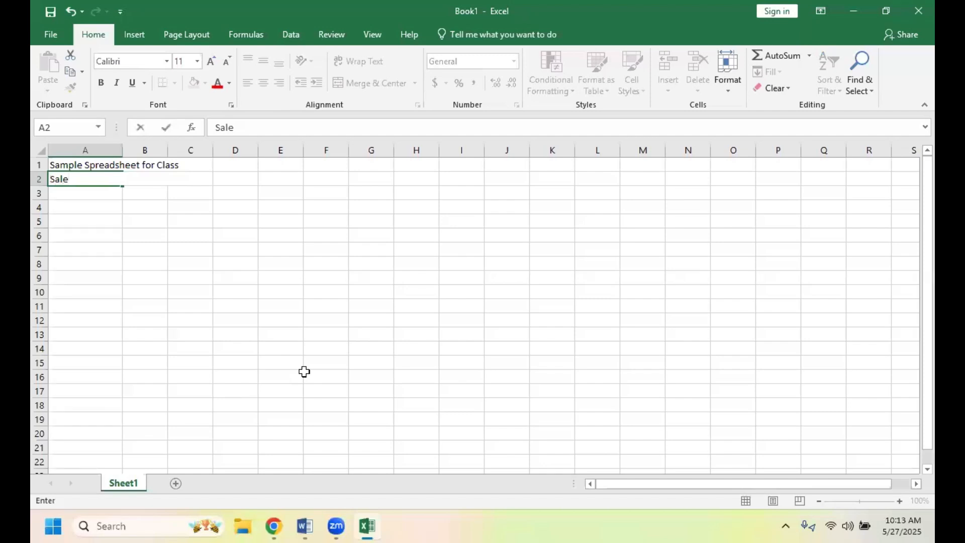
{"action": "type", "text": "s Person"}
{"action": "left_click", "coordinate": [153, 178]}
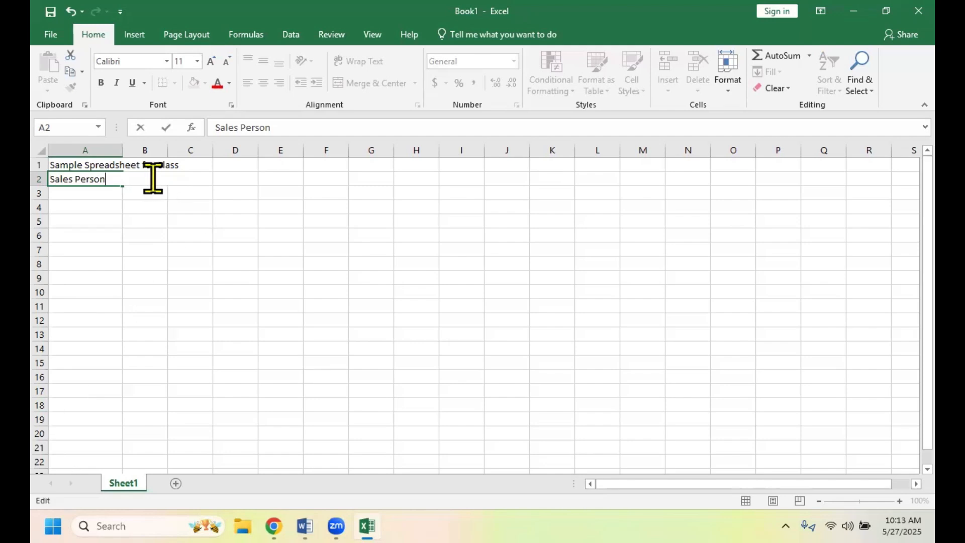
{"action": "left_click", "coordinate": [151, 221]}
- Enter the month headings "January" in cell B2 and "February" in cell C2
{"action": "left_click", "coordinate": [145, 180]}
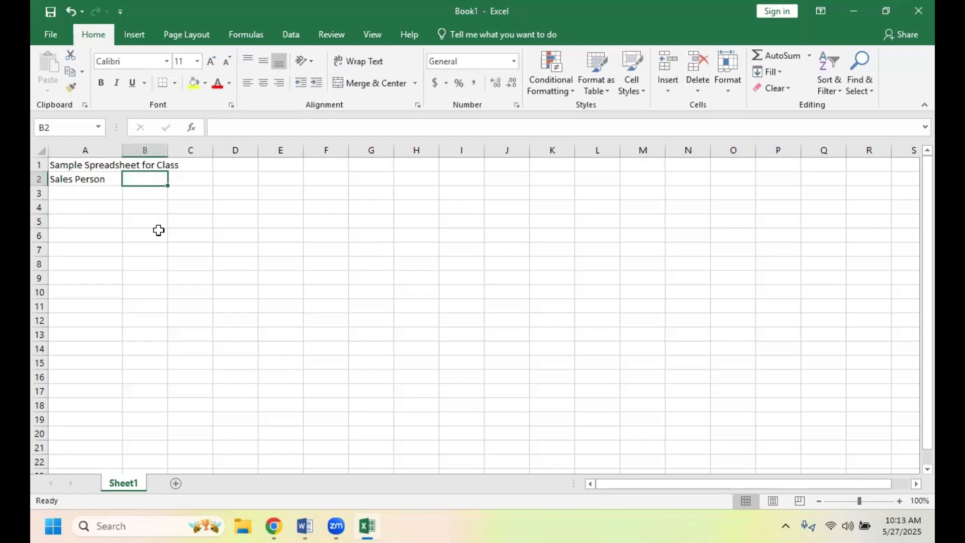
{"action": "type", "text": "Janu"}
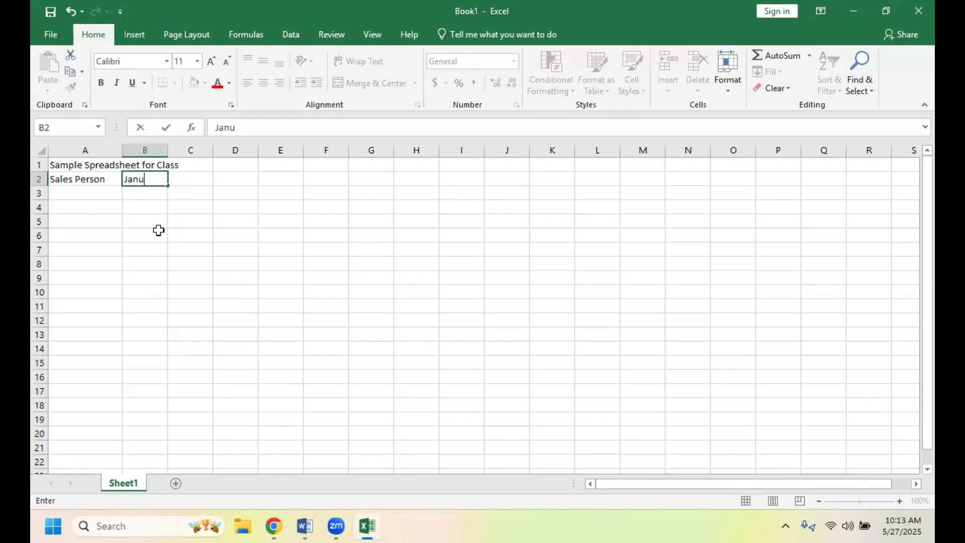
{"action": "type", "text": "ary"}
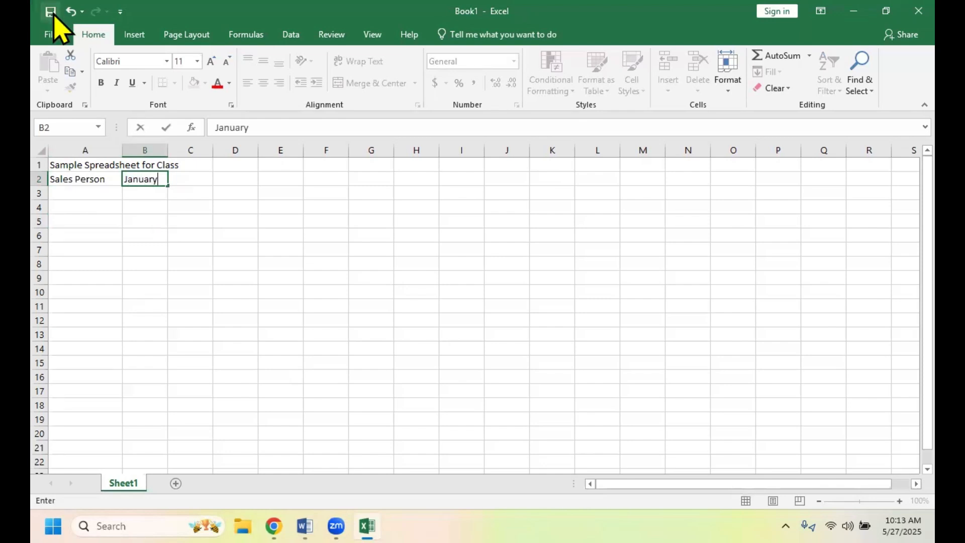
{"action": "left_click", "coordinate": [187, 191]}
{"action": "left_click", "coordinate": [183, 179]}
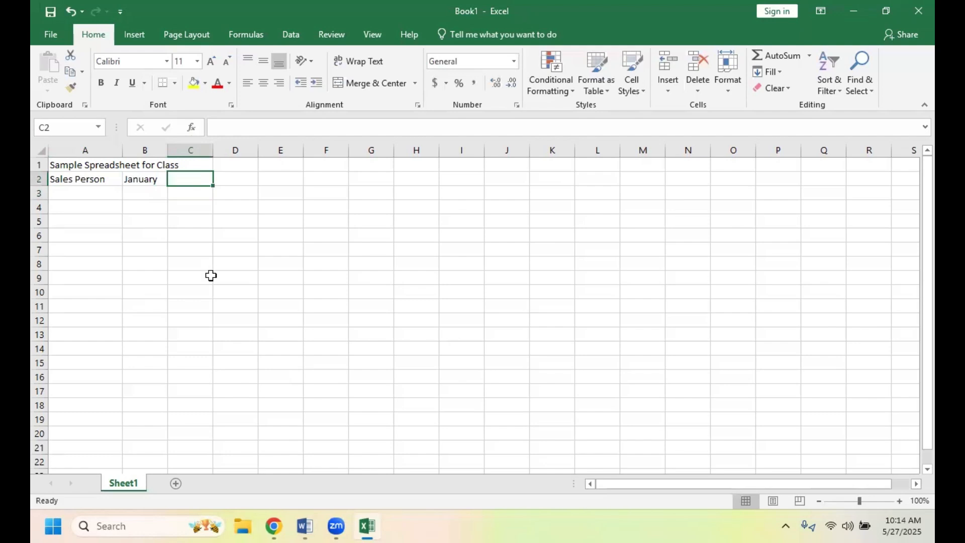
{"action": "type", "text": "F"}
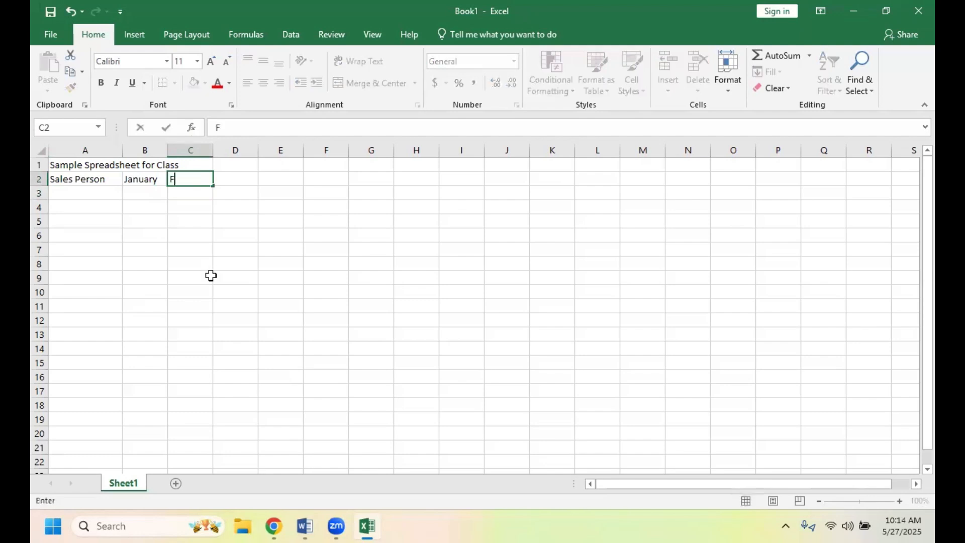
{"action": "type", "text": "ebruarey"}
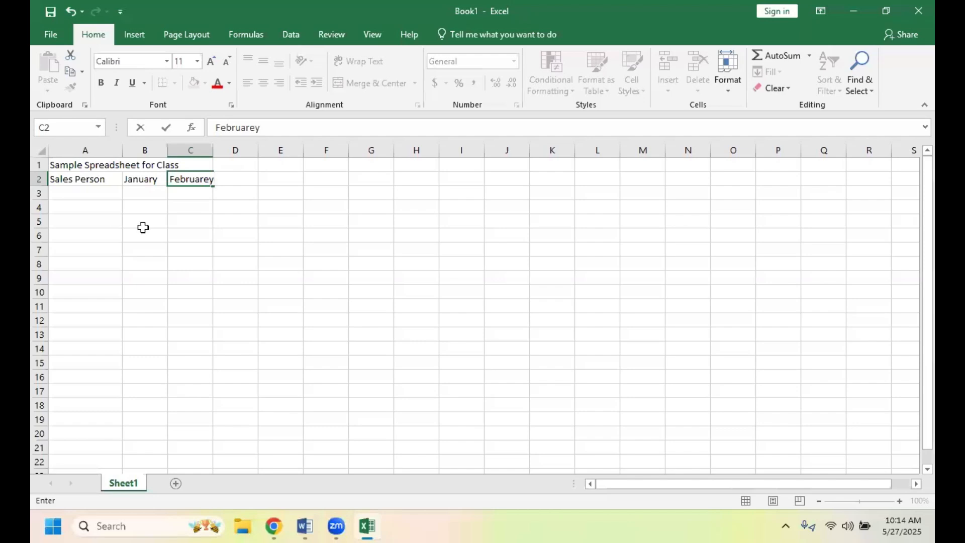
{"action": "key", "text": "BackSpace"}
{"action": "key", "text": "BackSpace"}
{"action": "type", "text": "y"}
{"action": "left_click", "coordinate": [143, 180]}
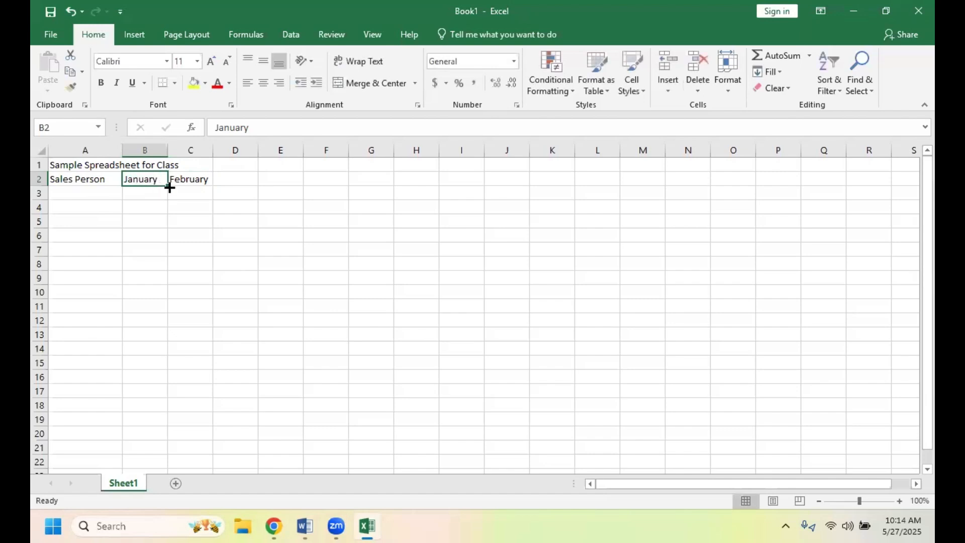
{"action": "left_click_drag", "start_coordinate": [166, 186], "coordinate": [404, 178]}
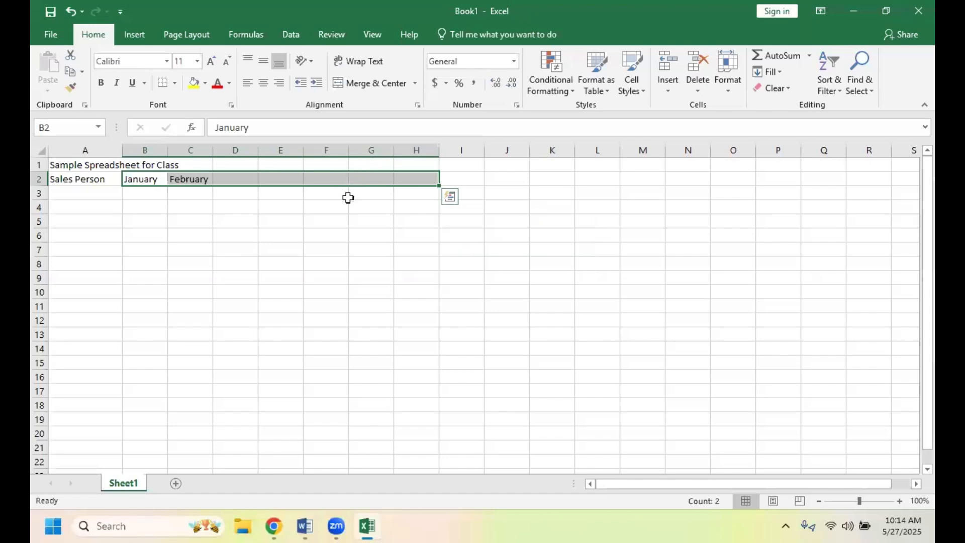
{"action": "left_click", "coordinate": [447, 200]}
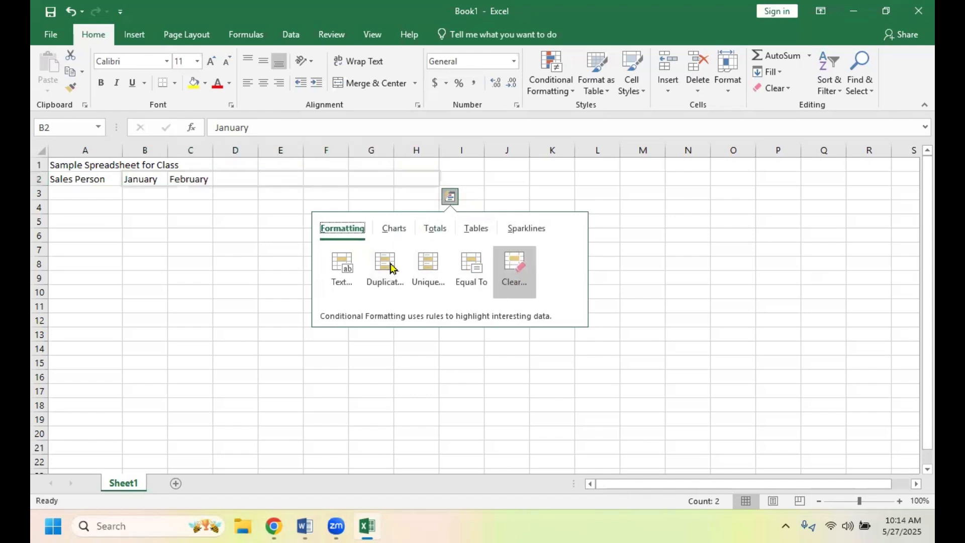
{"action": "left_click", "coordinate": [259, 241]}
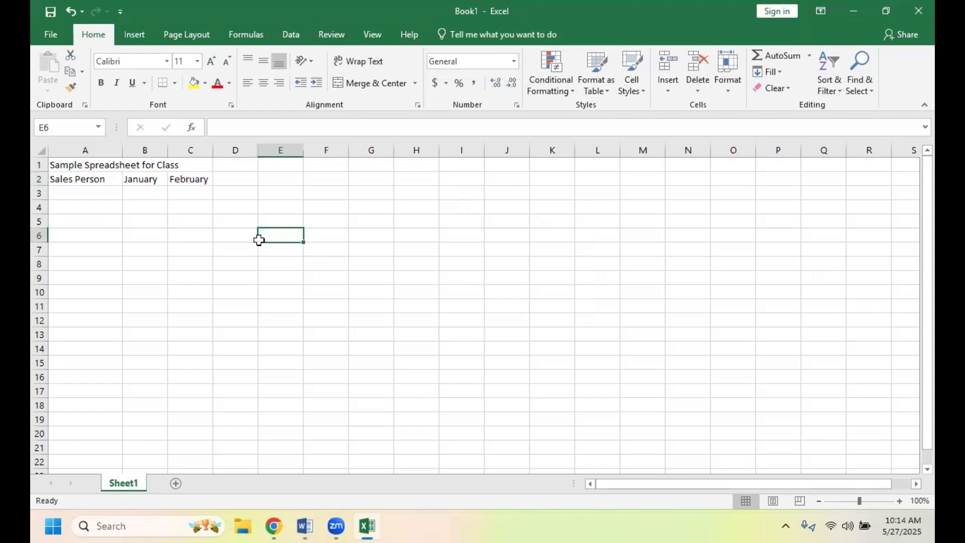
{"action": "left_click", "coordinate": [155, 178]}
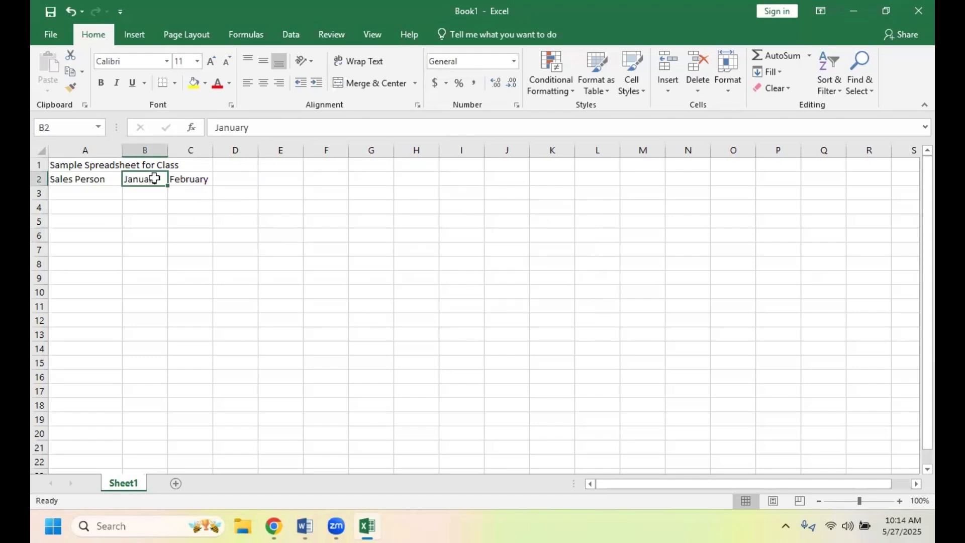
{"action": "right_click", "coordinate": [155, 178]}
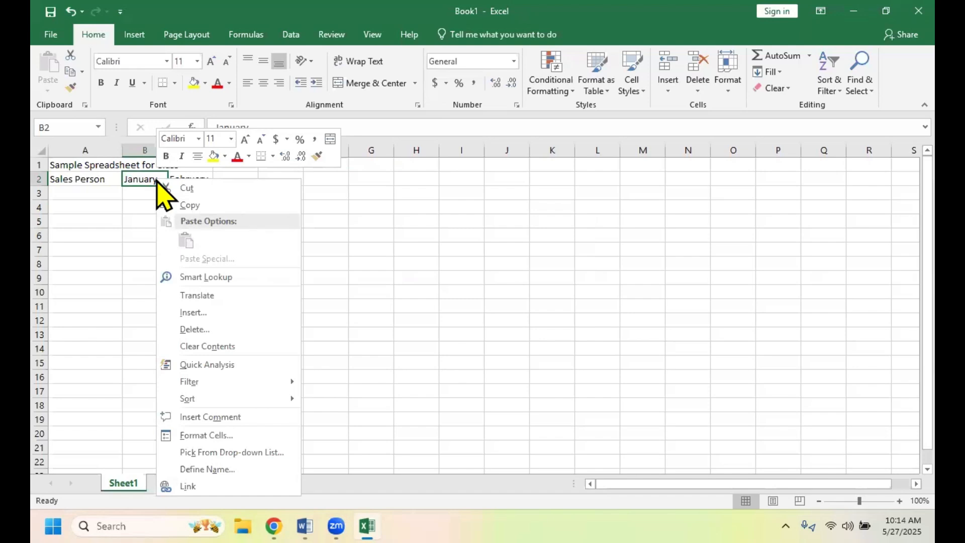
{"action": "left_click", "coordinate": [150, 179]}
- Extend the January and February headings in B2:C2 as a month series through June in G2
{"action": "left_click_drag", "start_coordinate": [162, 179], "coordinate": [191, 189]}
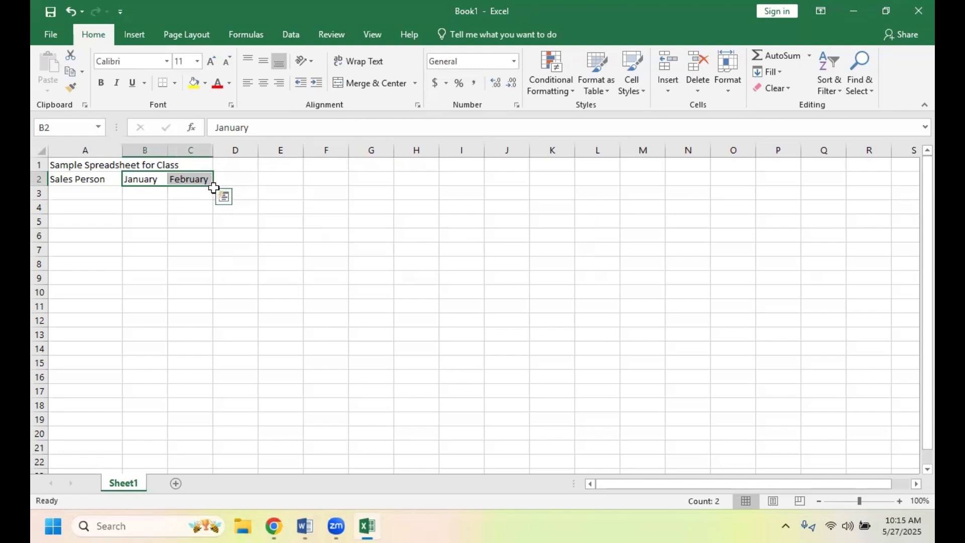
{"action": "left_click_drag", "start_coordinate": [213, 186], "coordinate": [402, 187]}
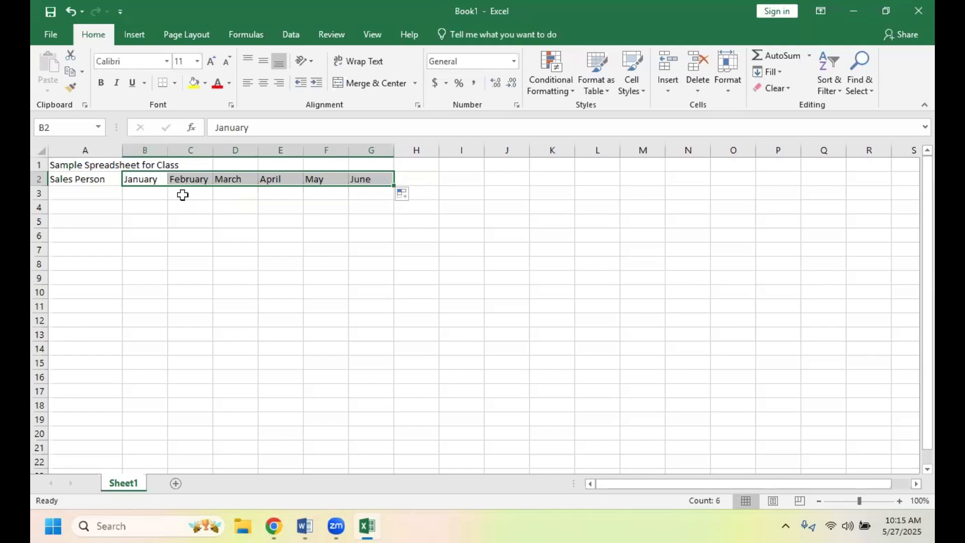
{"action": "left_click", "coordinate": [358, 178]}
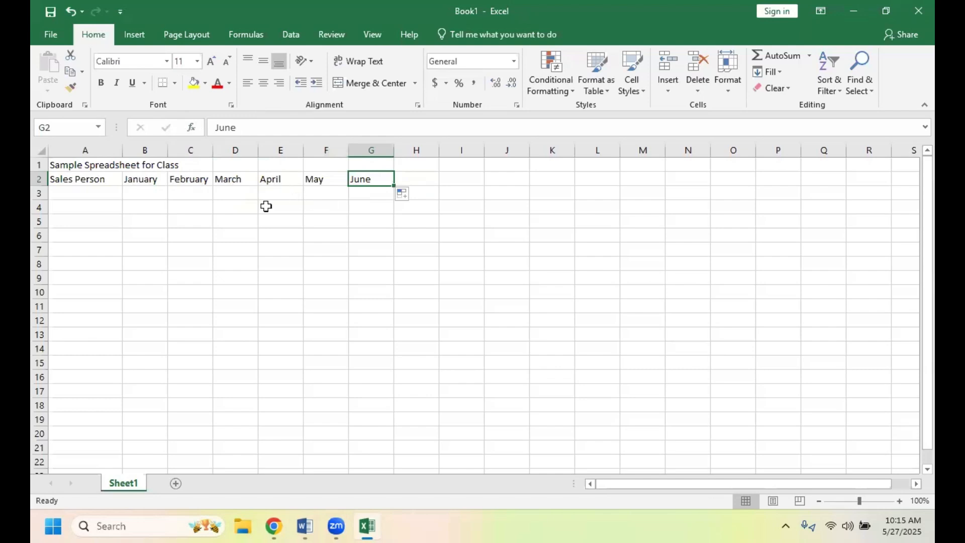
{"action": "left_click_drag", "start_coordinate": [274, 181], "coordinate": [356, 180]}
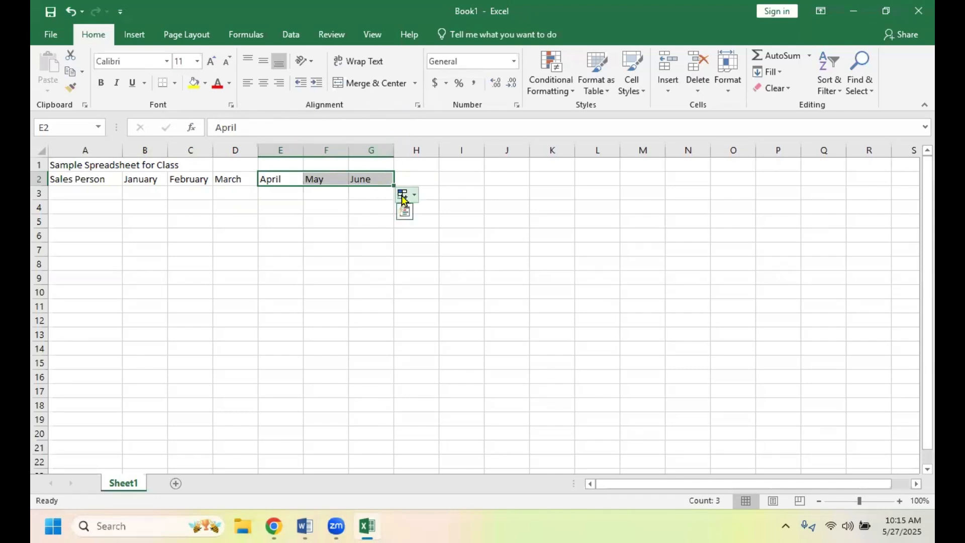
{"action": "left_click", "coordinate": [402, 215]}
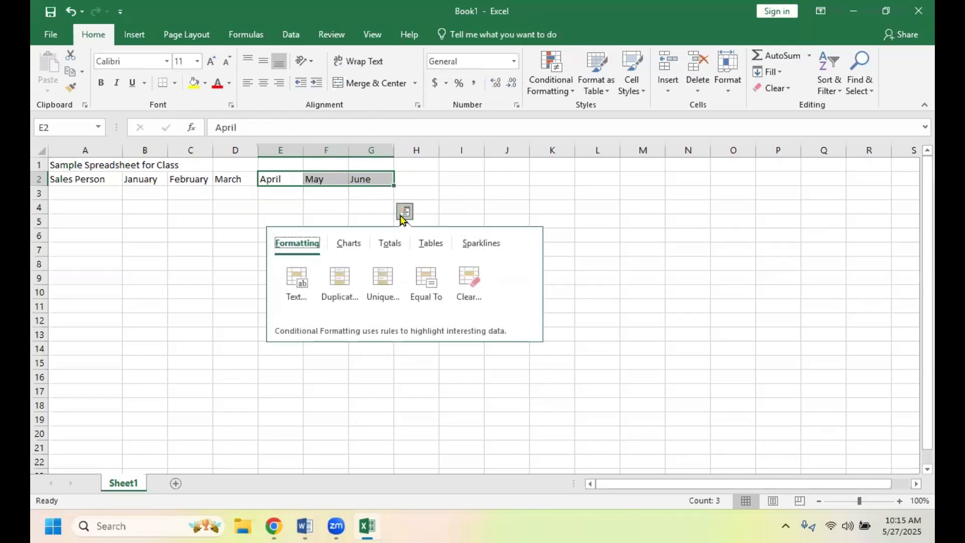
{"action": "left_click", "coordinate": [384, 180]}
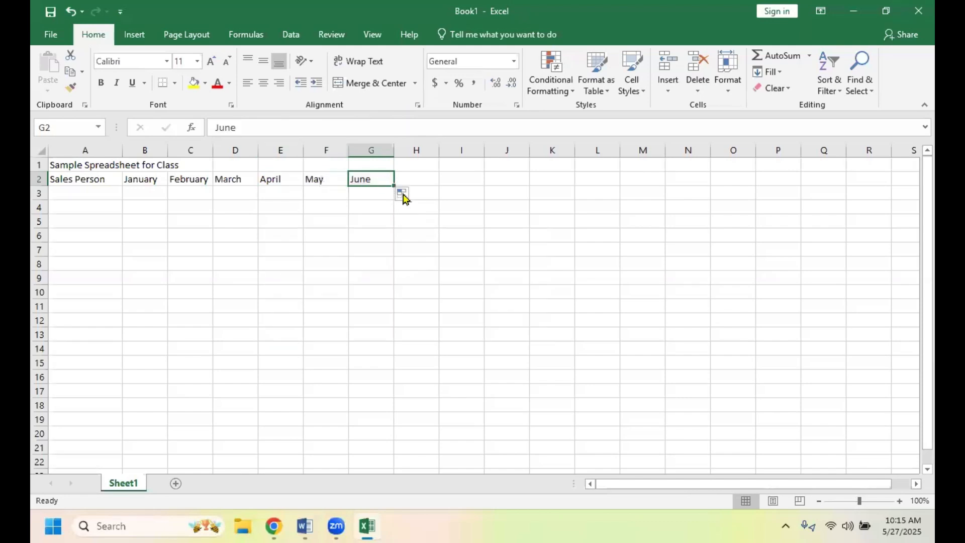
- Delete the April, May and June headings from cells E2, F2 and G2
{"action": "left_click_drag", "start_coordinate": [272, 175], "coordinate": [365, 181]}
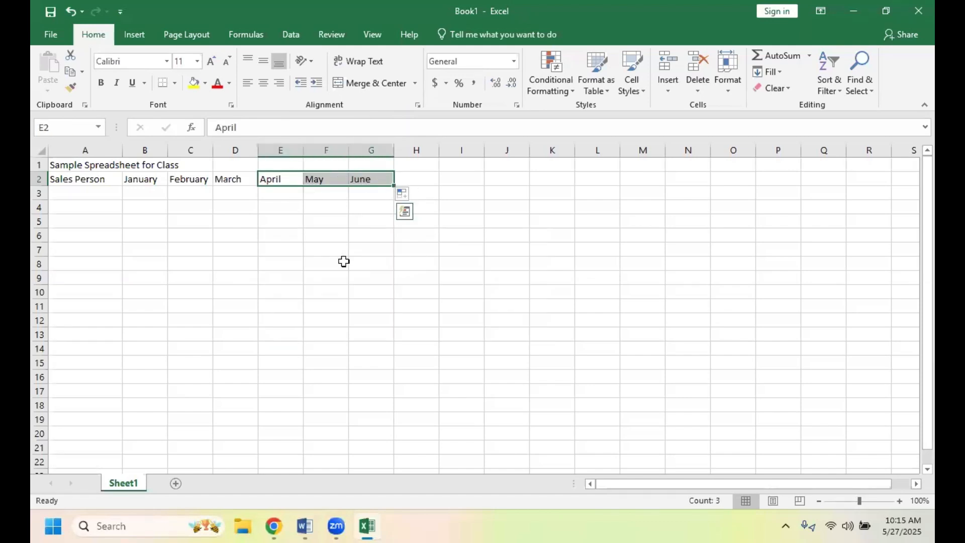
{"action": "key", "text": "BackSpace"}
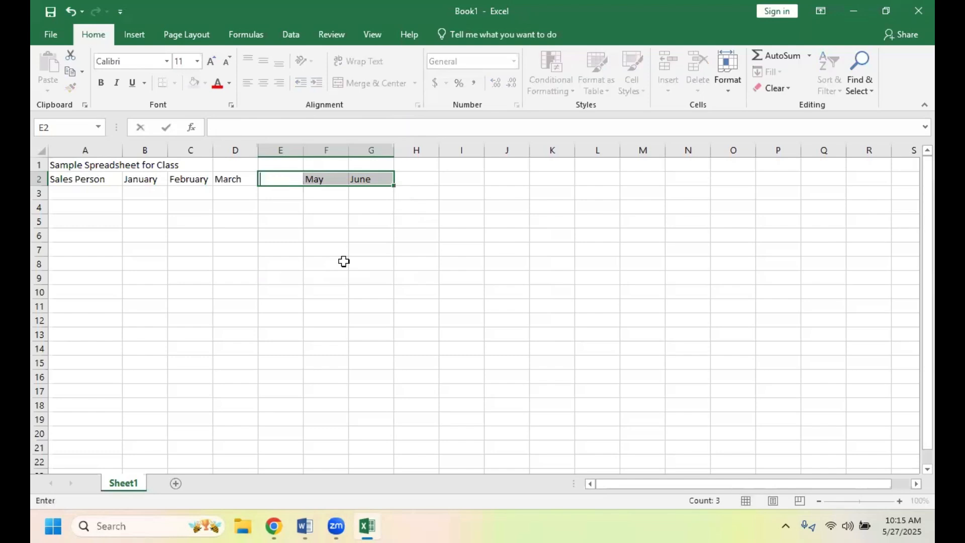
{"action": "left_click", "coordinate": [374, 180]}
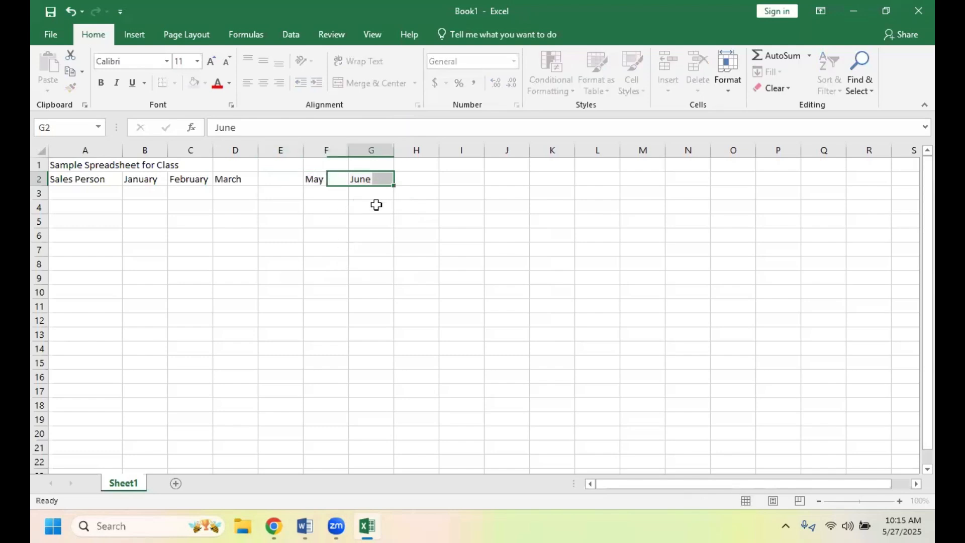
{"action": "key", "text": "BackSpace"}
{"action": "left_click", "coordinate": [318, 182]}
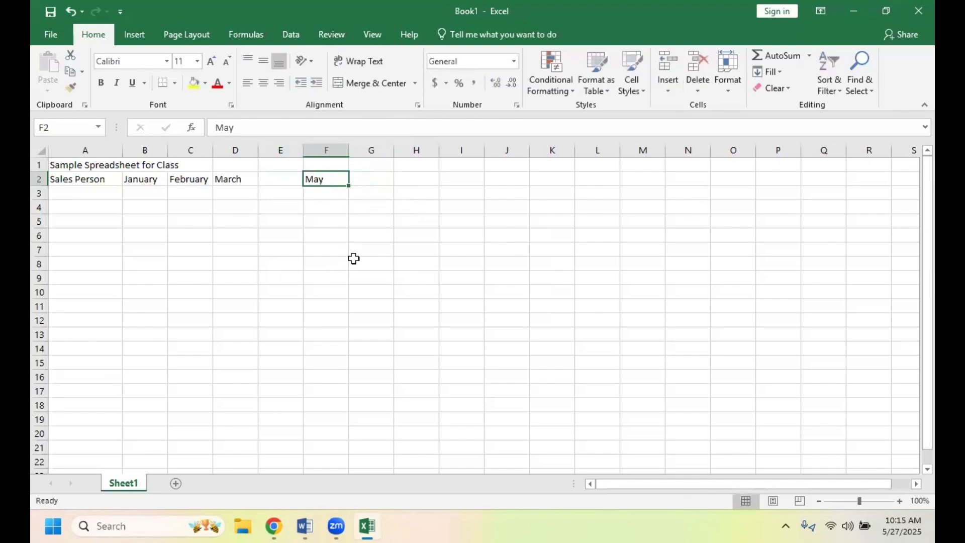
{"action": "key", "text": "BackSpace"}
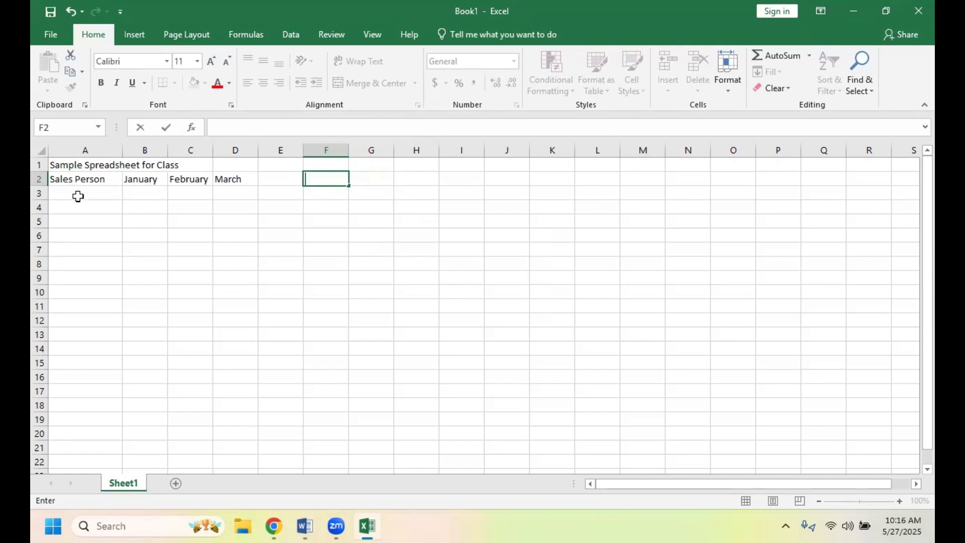
- Enter the three salespeople's first names in capitals in cells A3, A4 and A5
{"action": "left_click", "coordinate": [78, 197]}
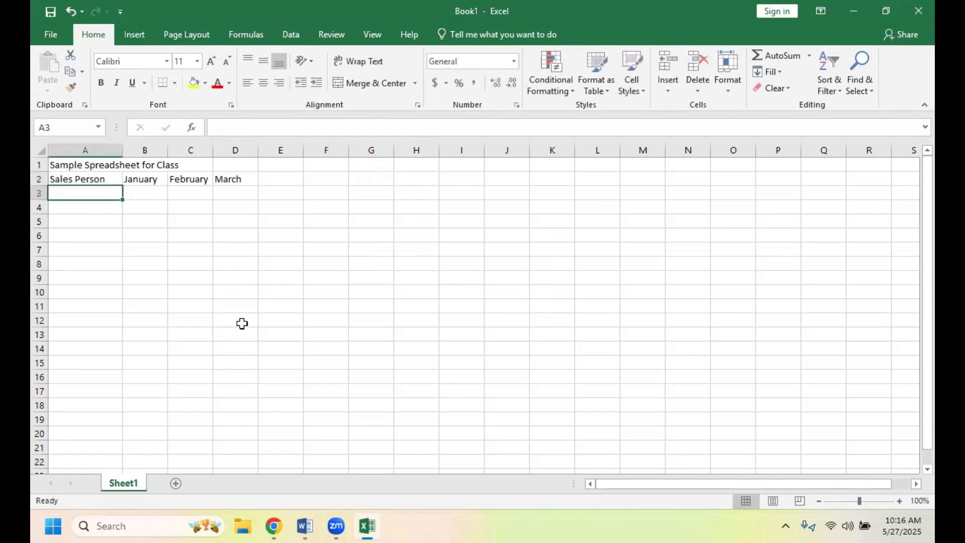
{"action": "type", "text": "TOM"}
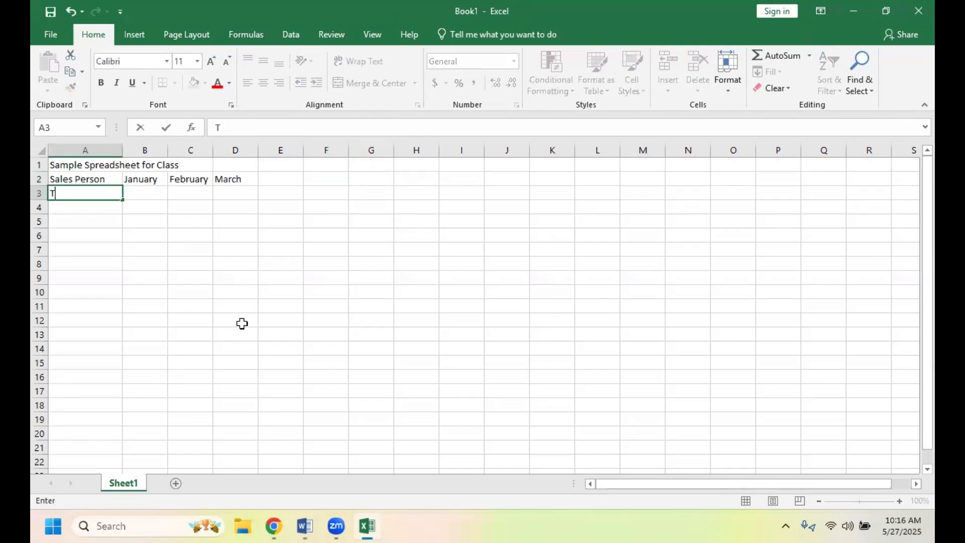
{"action": "left_click", "coordinate": [58, 206]}
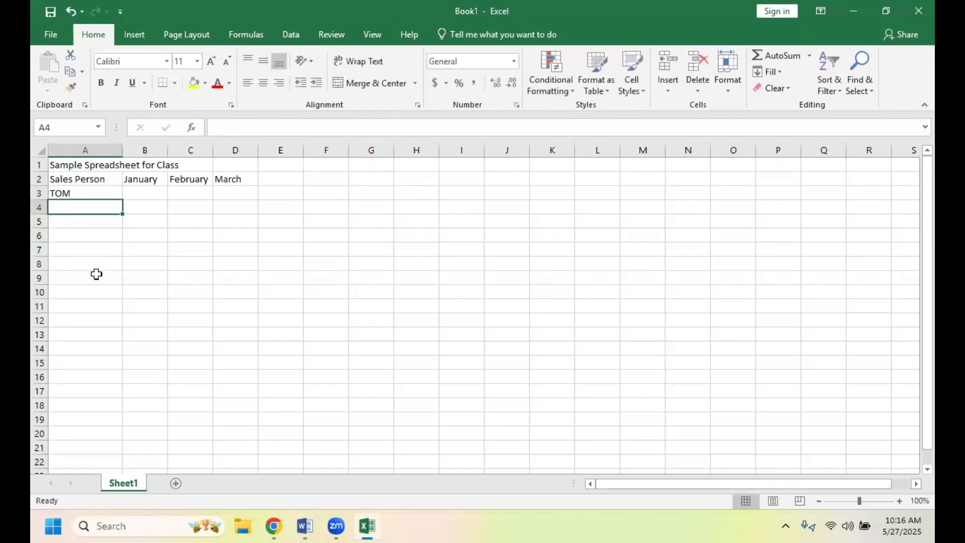
{"action": "type", "text": "SALLY"}
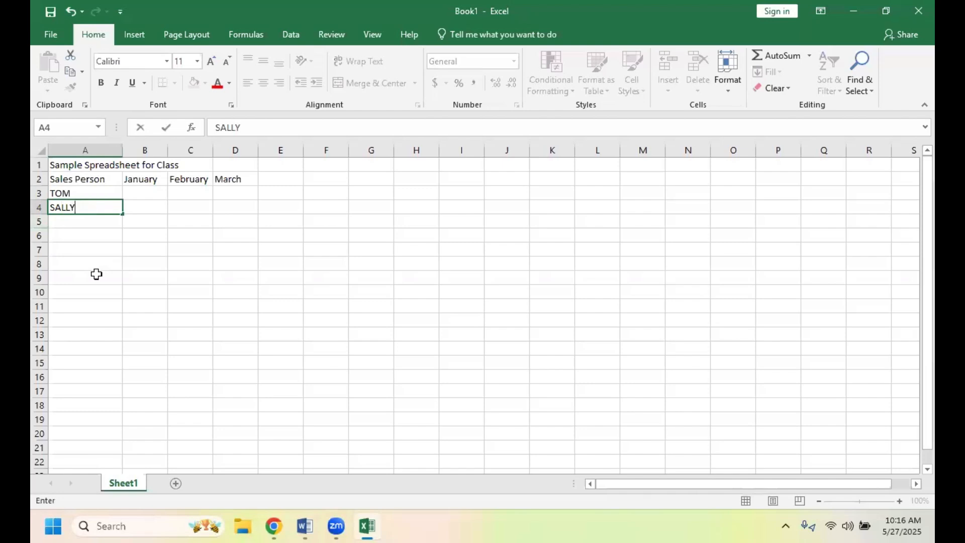
{"action": "key", "text": "Return"}
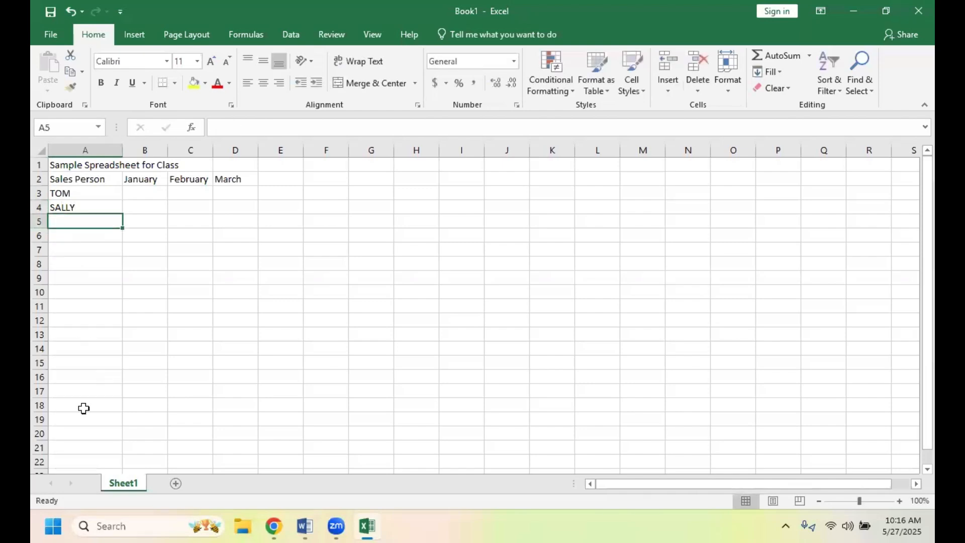
{"action": "type", "text": "JOE"}
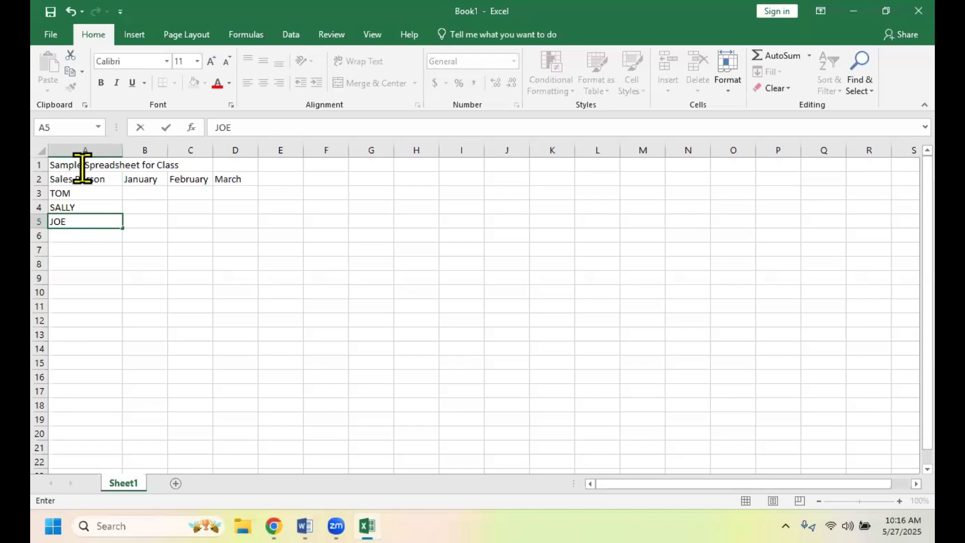
- Merge and center the title across cells A1 to F1, and reselect it to check the merged cell
{"action": "left_click_drag", "start_coordinate": [84, 166], "coordinate": [309, 168]}
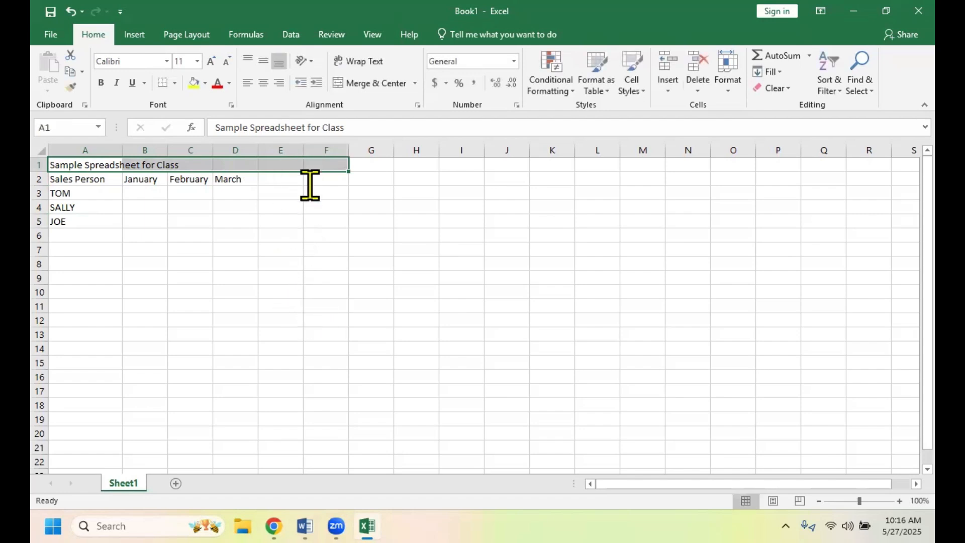
{"action": "left_click", "coordinate": [374, 84]}
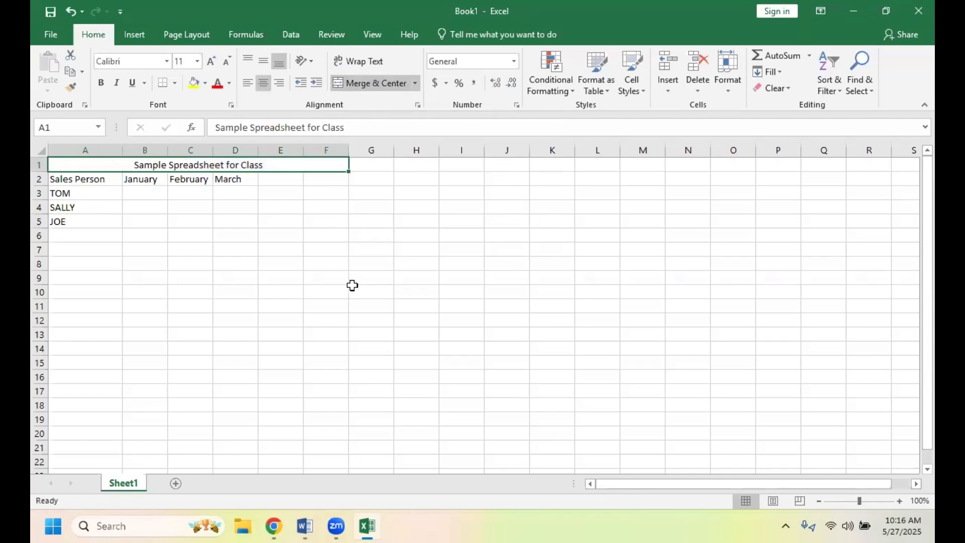
{"action": "left_click", "coordinate": [363, 288]}
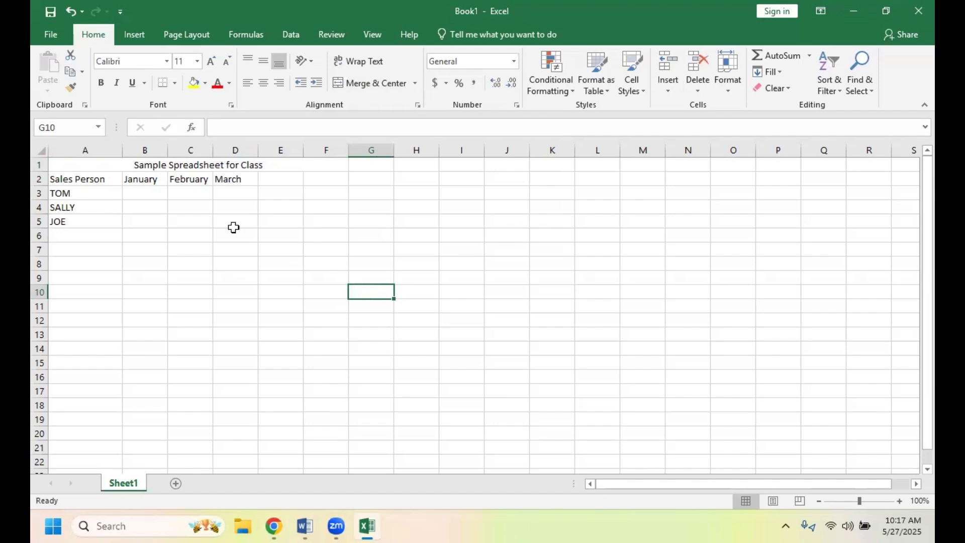
{"action": "left_click", "coordinate": [94, 166]}
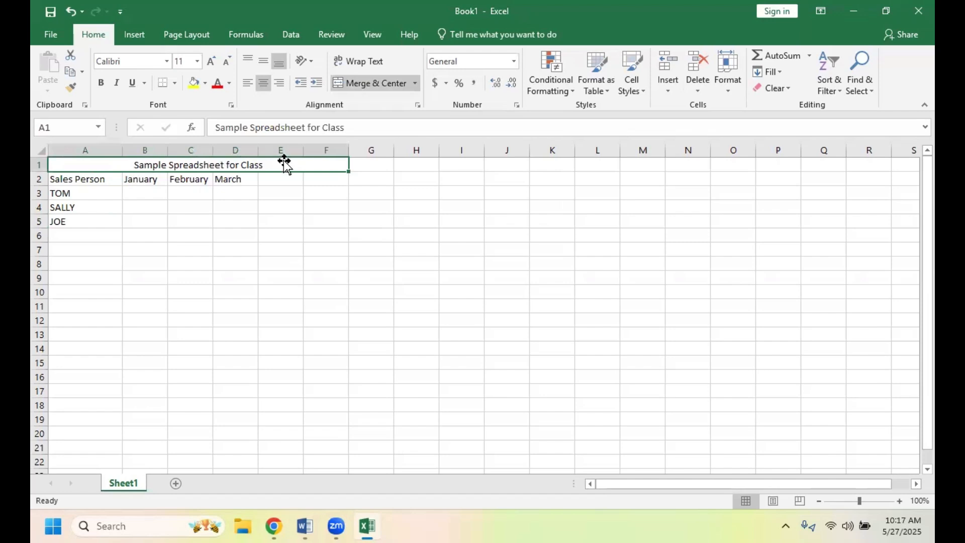
- Format the merged title in row 1 with a light blue theme font color and font size 20
{"action": "left_click", "coordinate": [371, 176]}
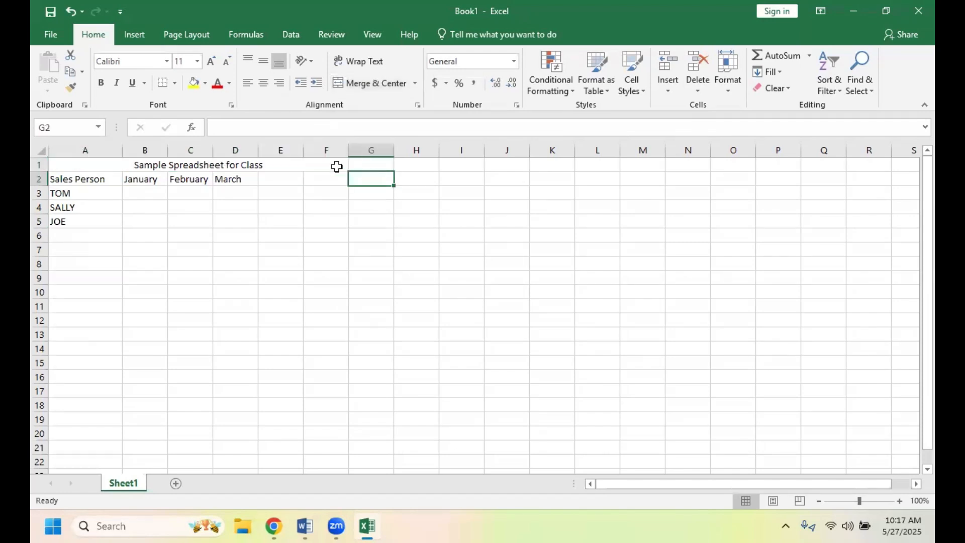
{"action": "left_click", "coordinate": [332, 165]}
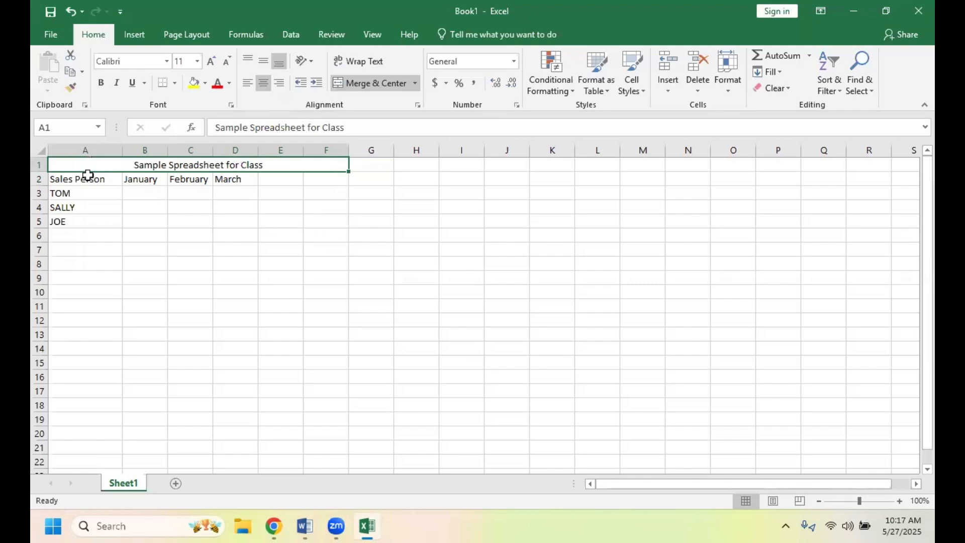
{"action": "left_click_drag", "start_coordinate": [215, 127], "coordinate": [344, 124]}
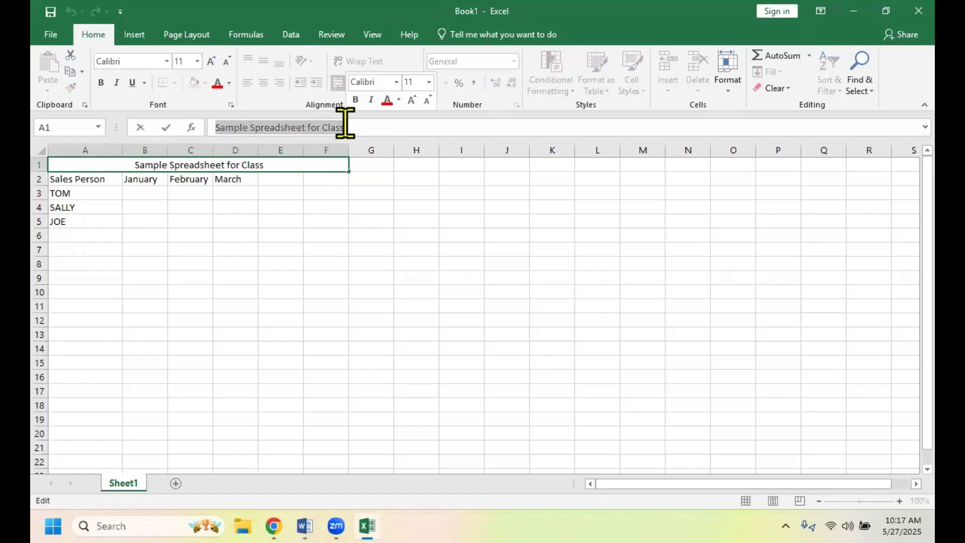
{"action": "left_click", "coordinate": [230, 84]}
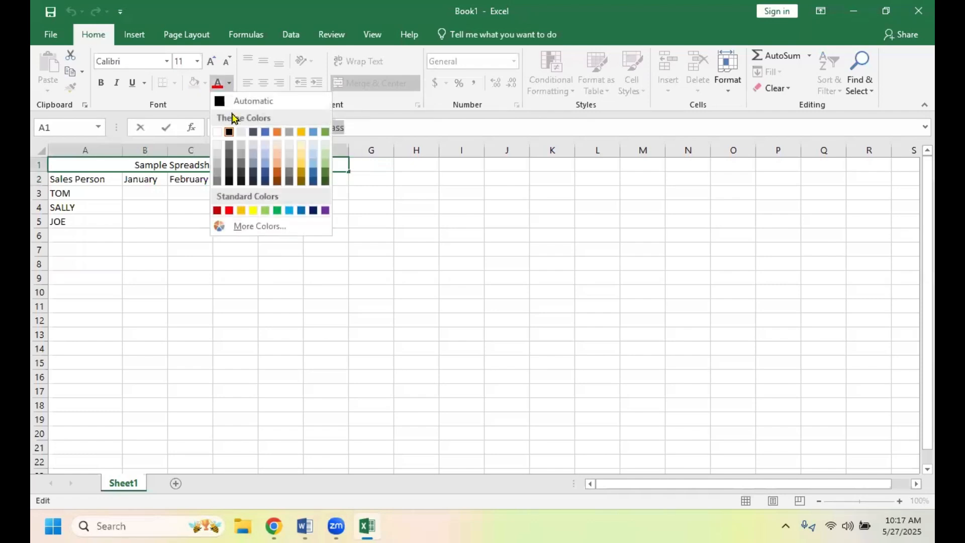
{"action": "left_click", "coordinate": [312, 132]}
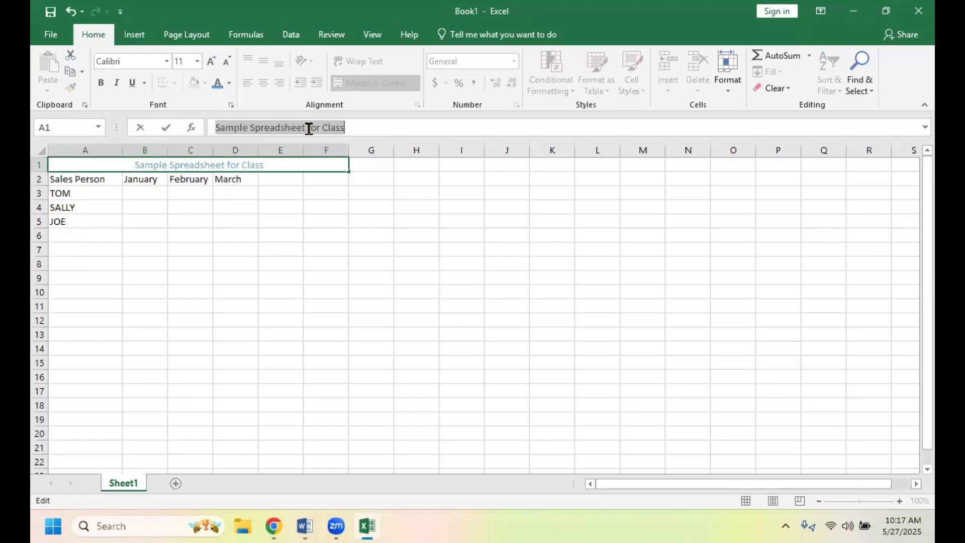
{"action": "left_click", "coordinate": [197, 61]}
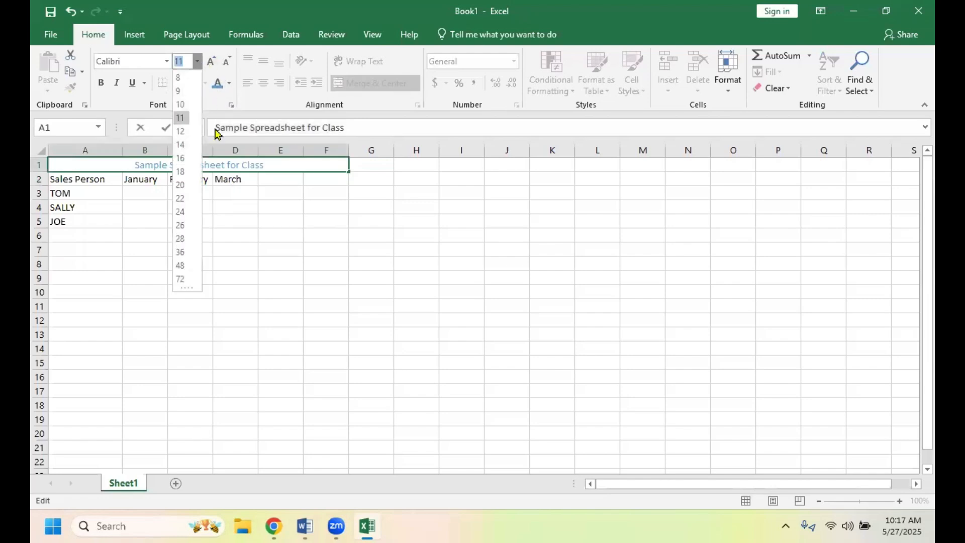
{"action": "left_click", "coordinate": [181, 182]}
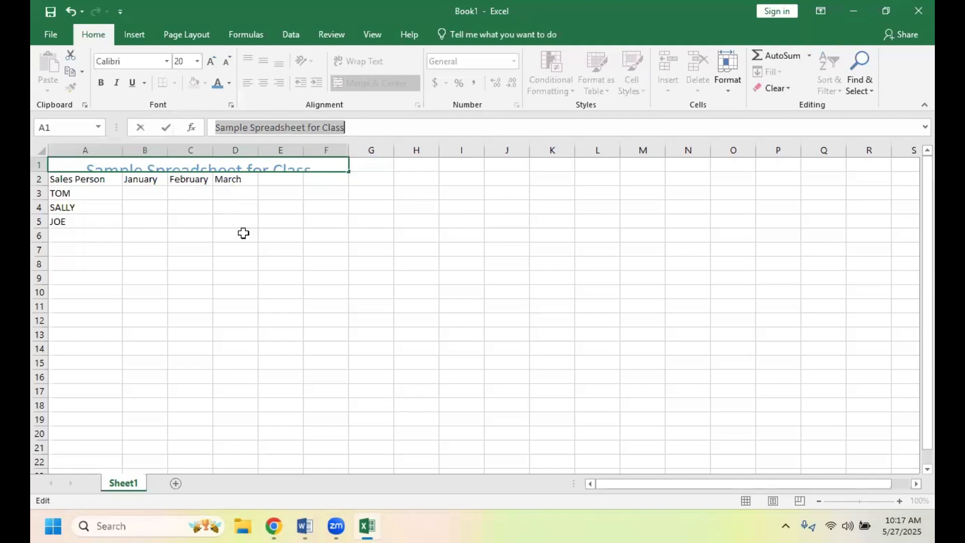
{"action": "left_click", "coordinate": [306, 268]}
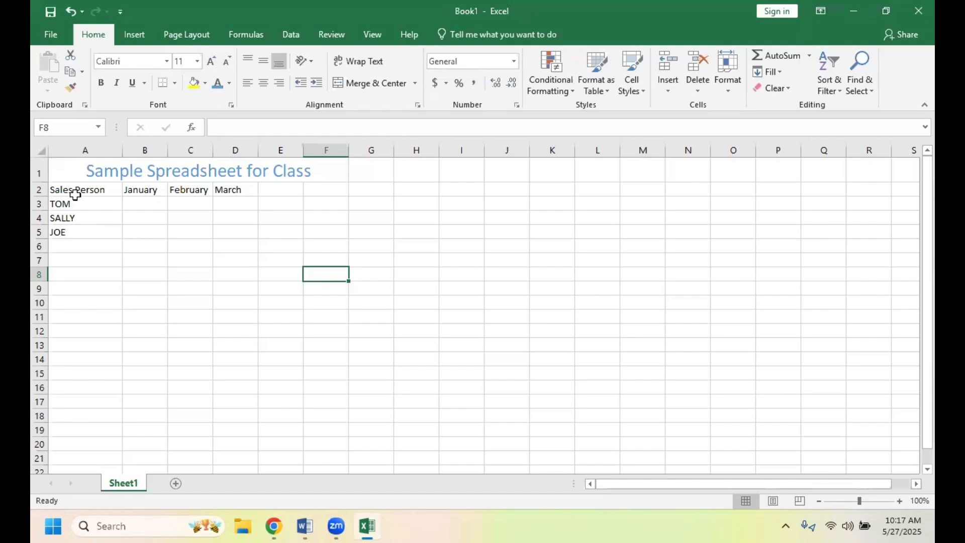
- Set the headings in A2:E2 to font size 16 and widen columns A through E so the enlarged text fits
{"action": "left_click_drag", "start_coordinate": [75, 193], "coordinate": [278, 190]}
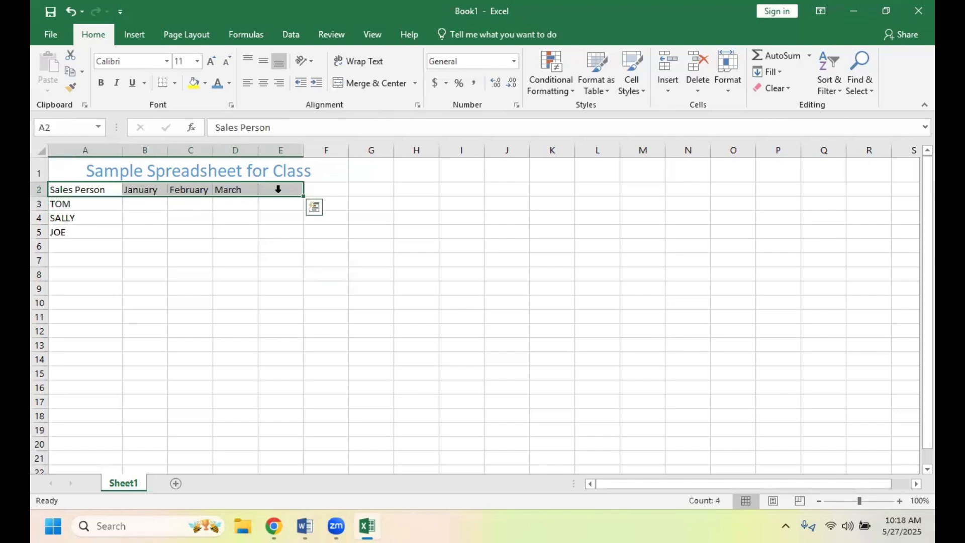
{"action": "left_click", "coordinate": [199, 62]}
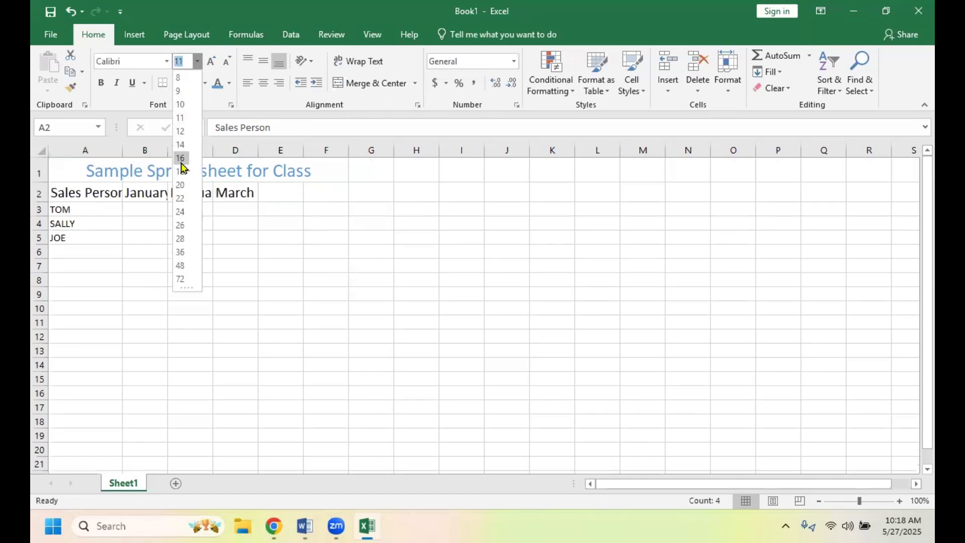
{"action": "left_click", "coordinate": [180, 159]}
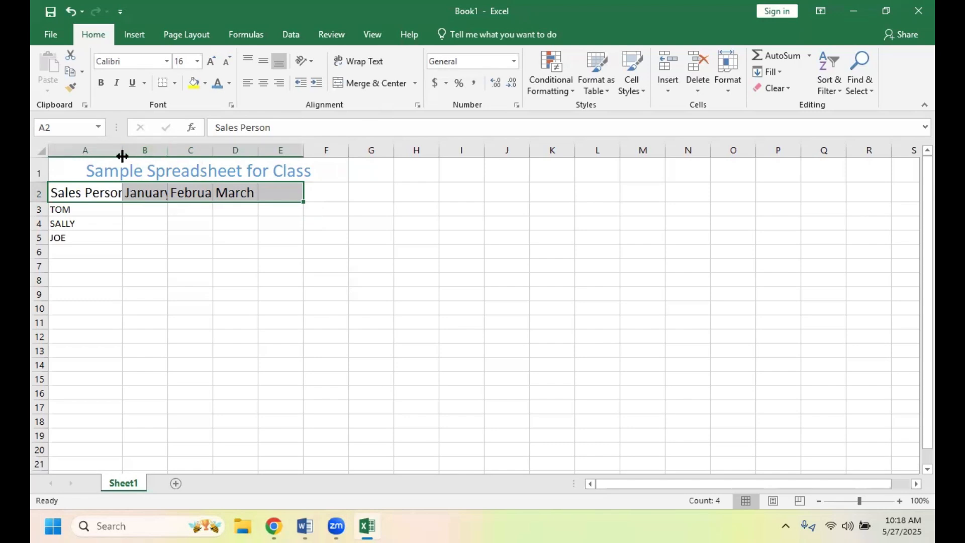
{"action": "left_click_drag", "start_coordinate": [124, 155], "coordinate": [157, 156]}
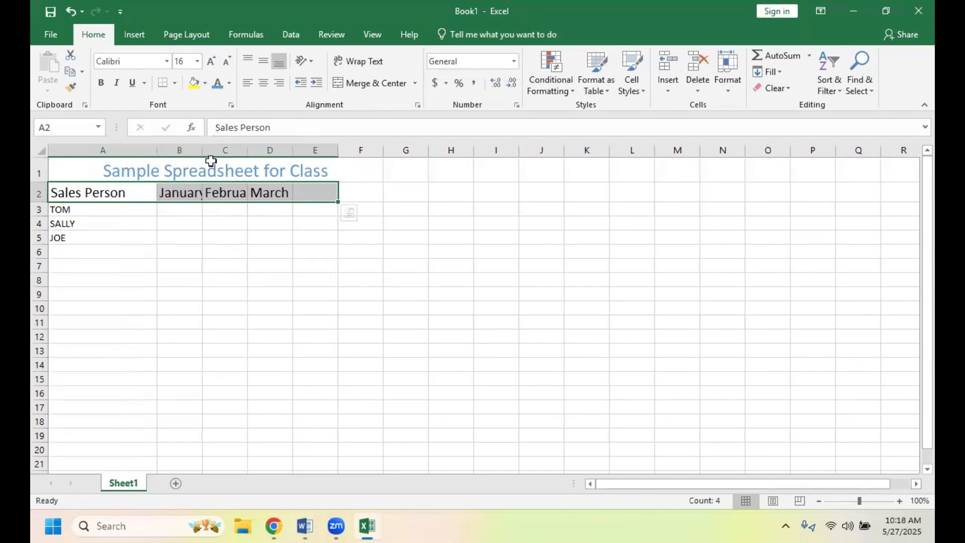
{"action": "left_click_drag", "start_coordinate": [203, 150], "coordinate": [408, 150]}
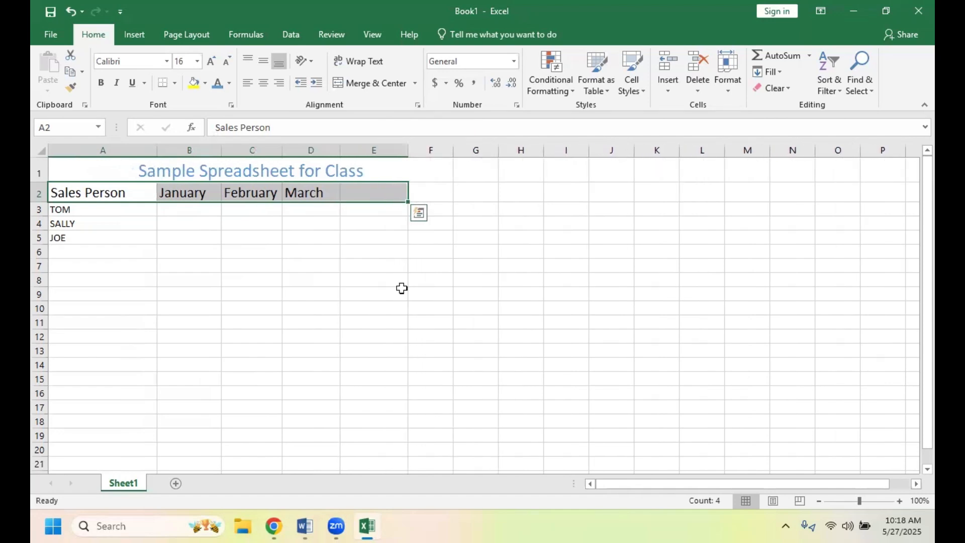
- Enter the heading TOTAL in cell E2, beside the March heading
{"action": "left_click", "coordinate": [366, 193]}
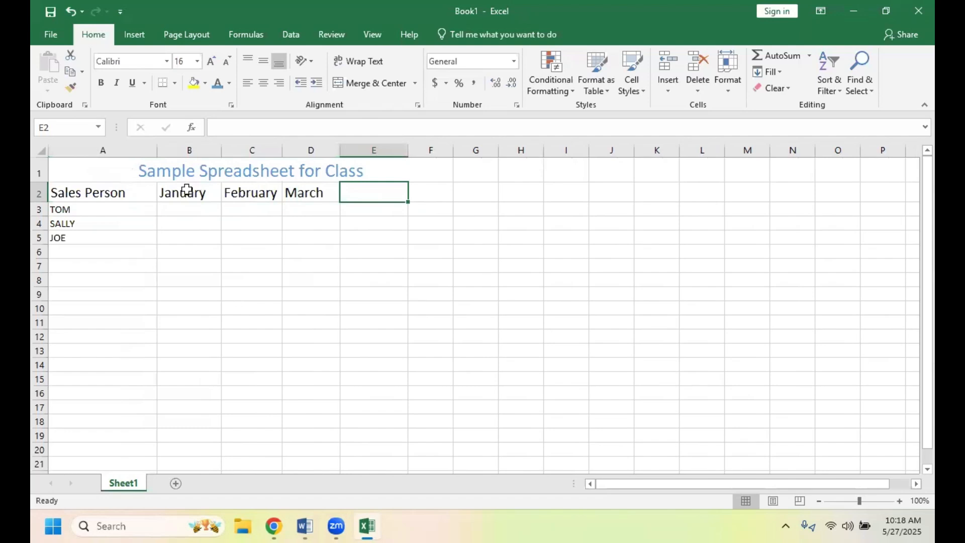
{"action": "left_click", "coordinate": [216, 131]}
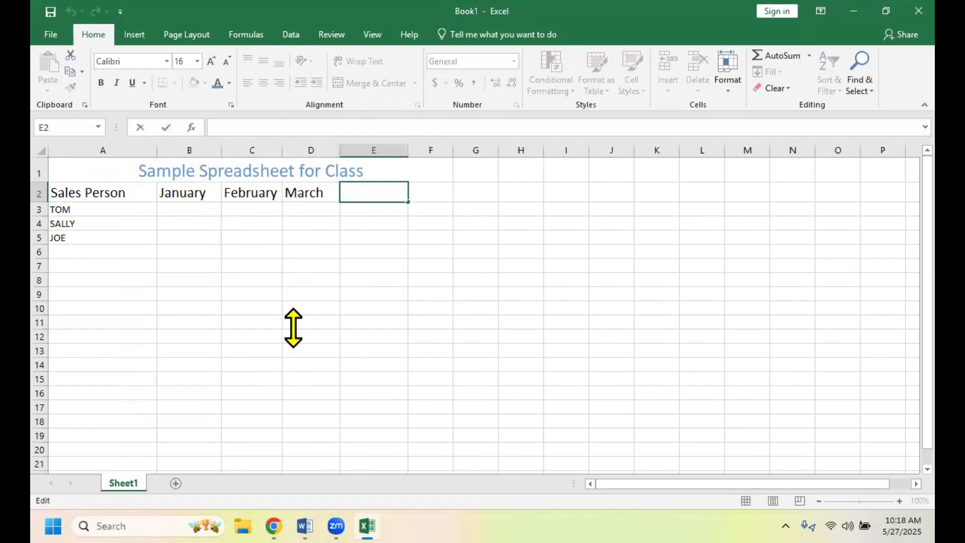
{"action": "type", "text": "TOTAL"}
{"action": "left_click", "coordinate": [253, 296]}
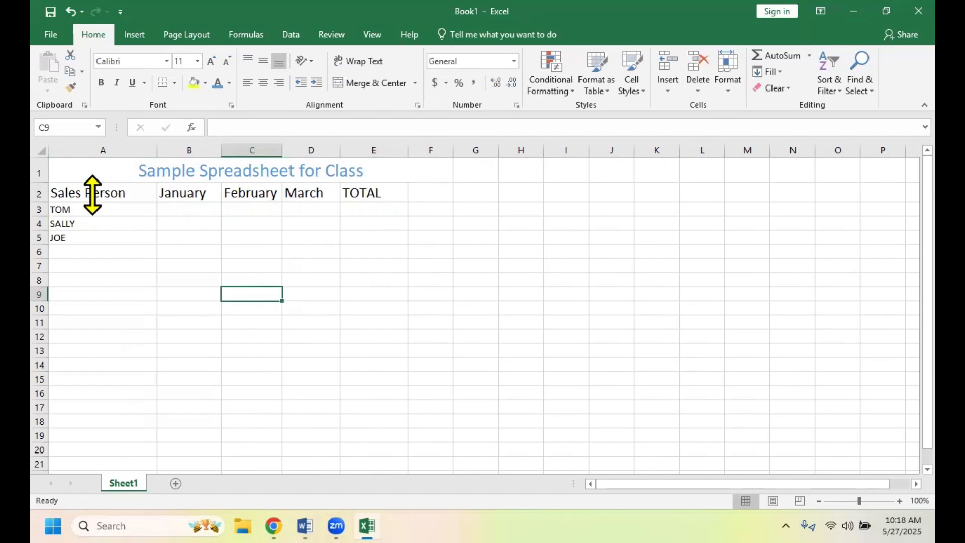
- Center the column headings horizontally in cells A2 through E2
{"action": "left_click", "coordinate": [120, 194]}
{"action": "left_click_drag", "start_coordinate": [182, 194], "coordinate": [370, 182]}
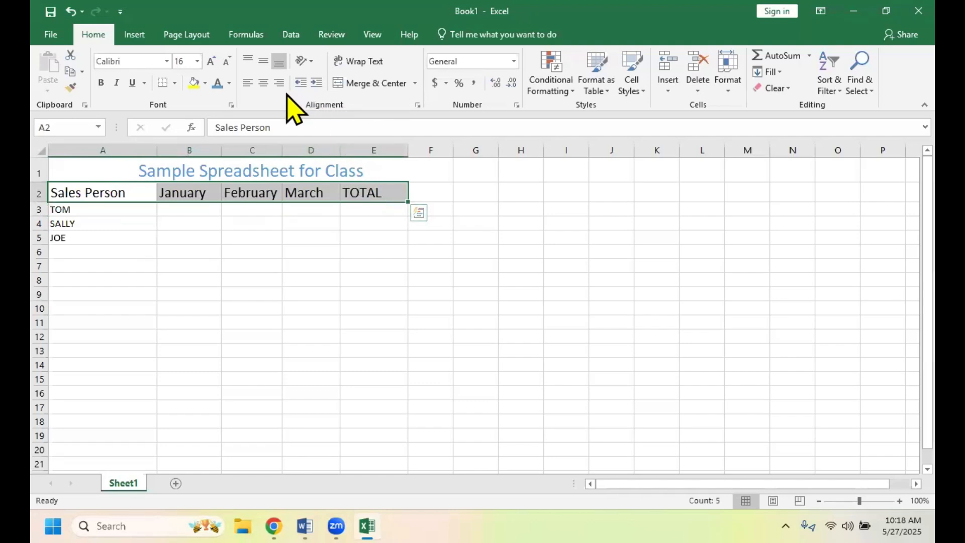
{"action": "left_click", "coordinate": [262, 87]}
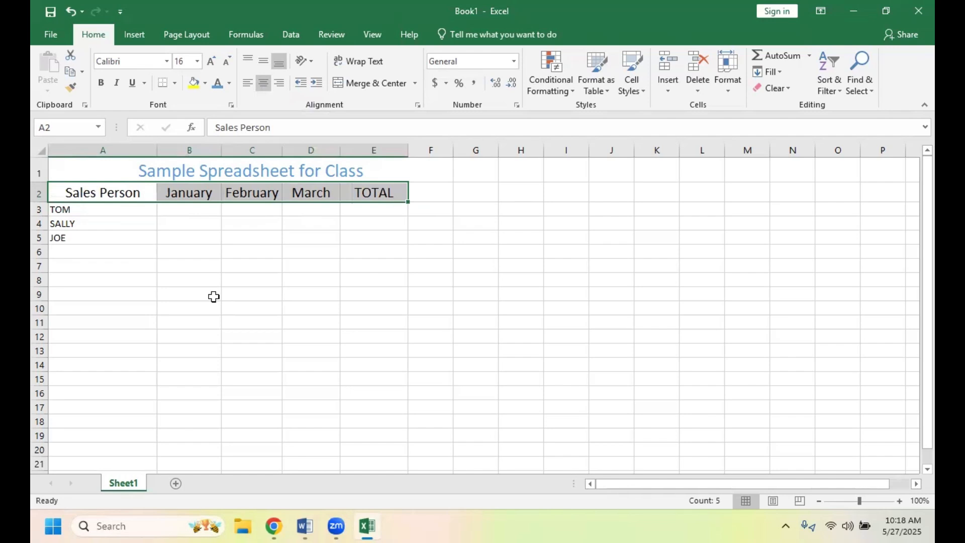
{"action": "left_click", "coordinate": [207, 336]}
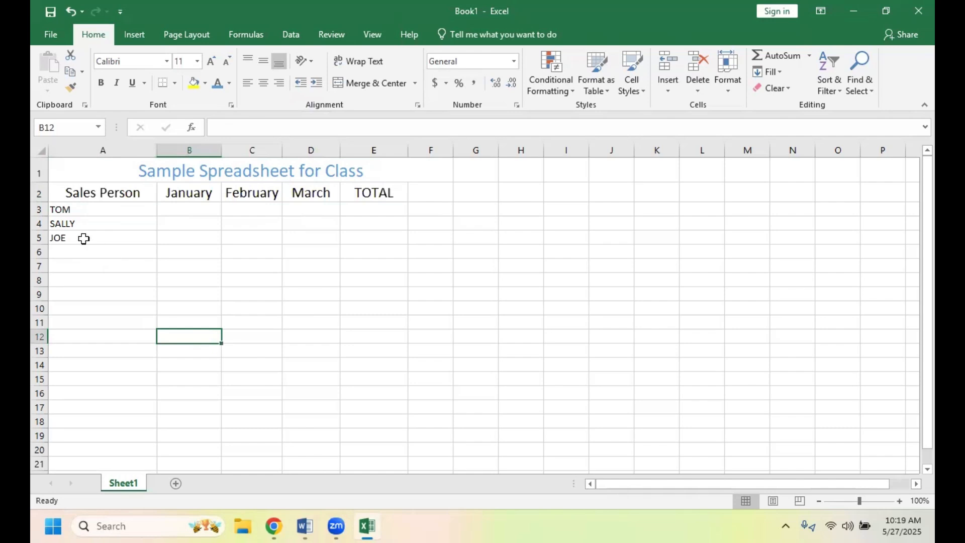
- Set the font size of the salespeople's names in A3:A5 to 18
{"action": "left_click_drag", "start_coordinate": [60, 208], "coordinate": [68, 235]}
{"action": "left_click", "coordinate": [198, 60]}
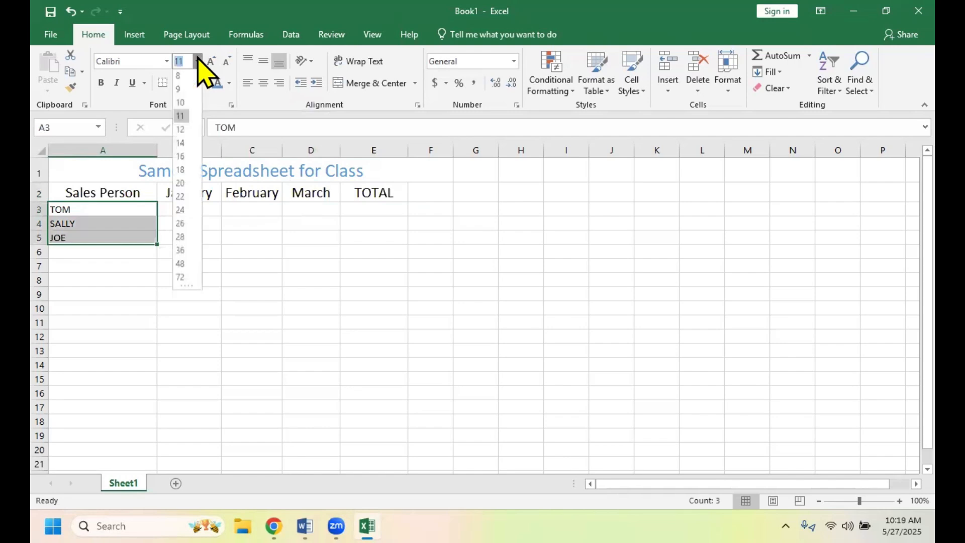
{"action": "left_click", "coordinate": [181, 170]}
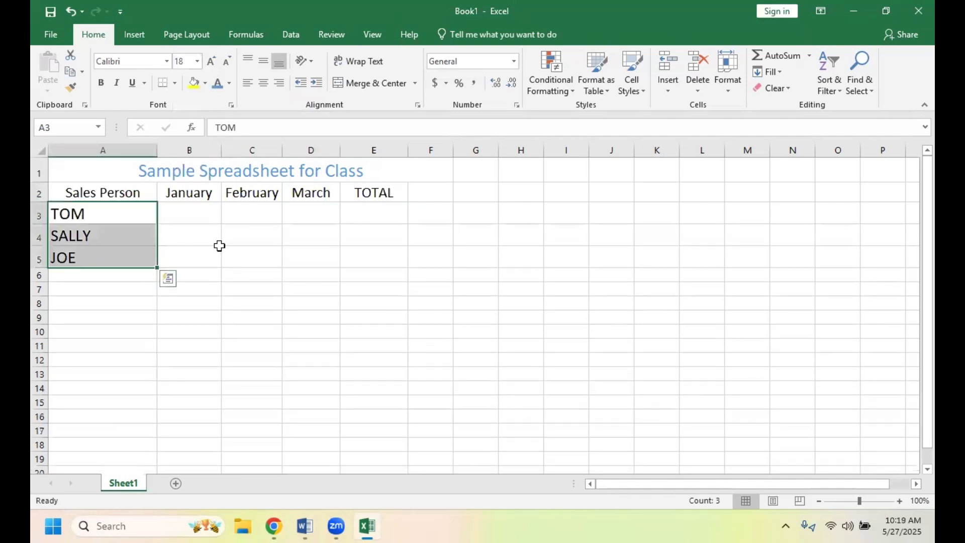
{"action": "left_click", "coordinate": [252, 344]}
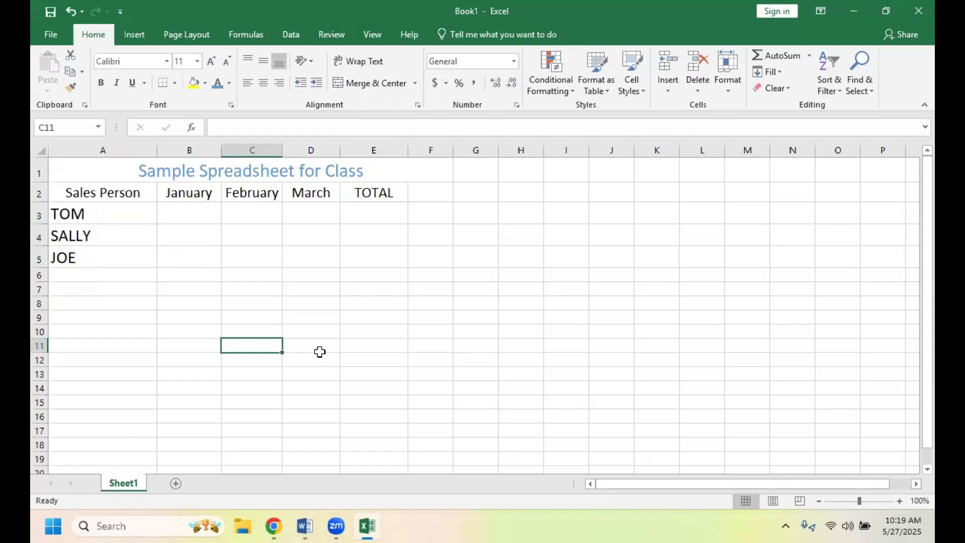
- Enter the first salesperson's January to March sales of 3, 2 and 7 in cells B3, C3 and D3
{"action": "left_click", "coordinate": [197, 214]}
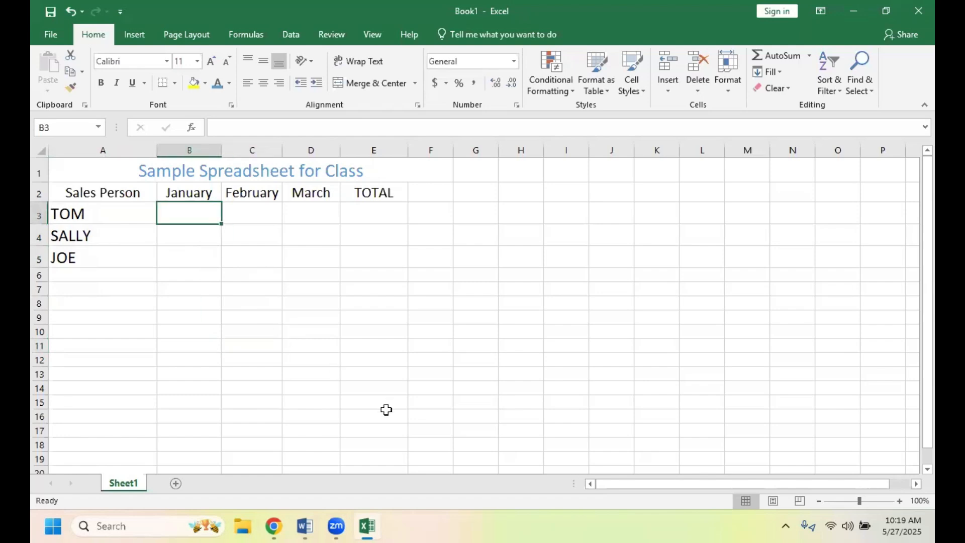
{"action": "type", "text": "3"}
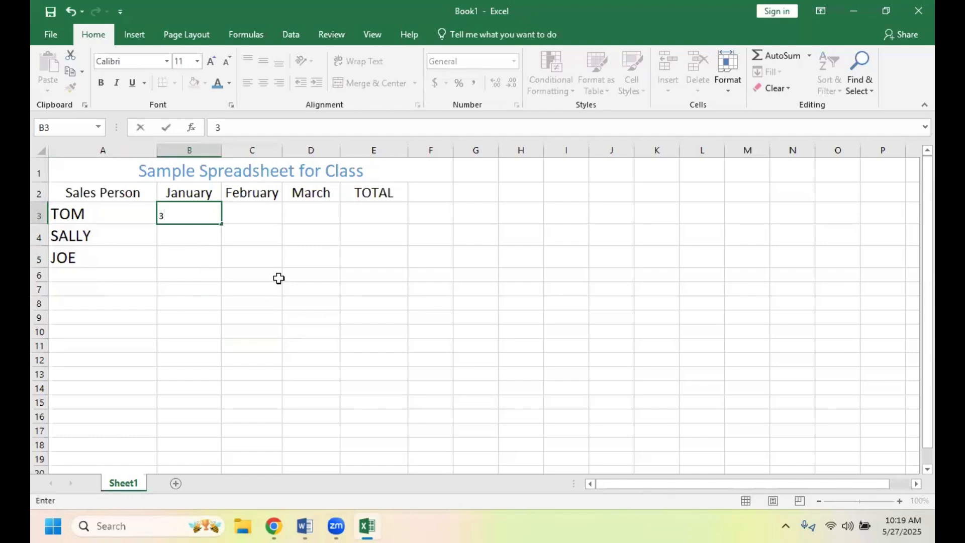
{"action": "left_click", "coordinate": [262, 217]}
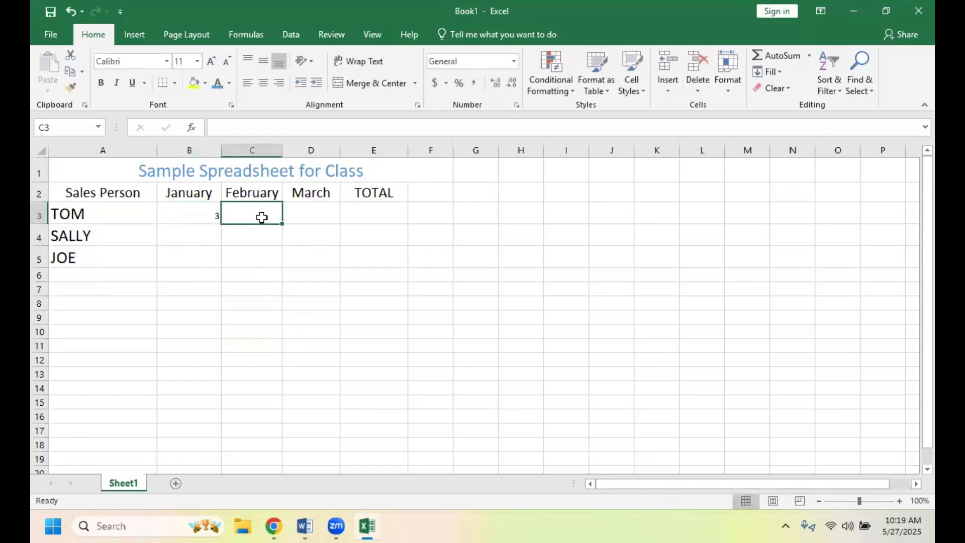
{"action": "type", "text": "2"}
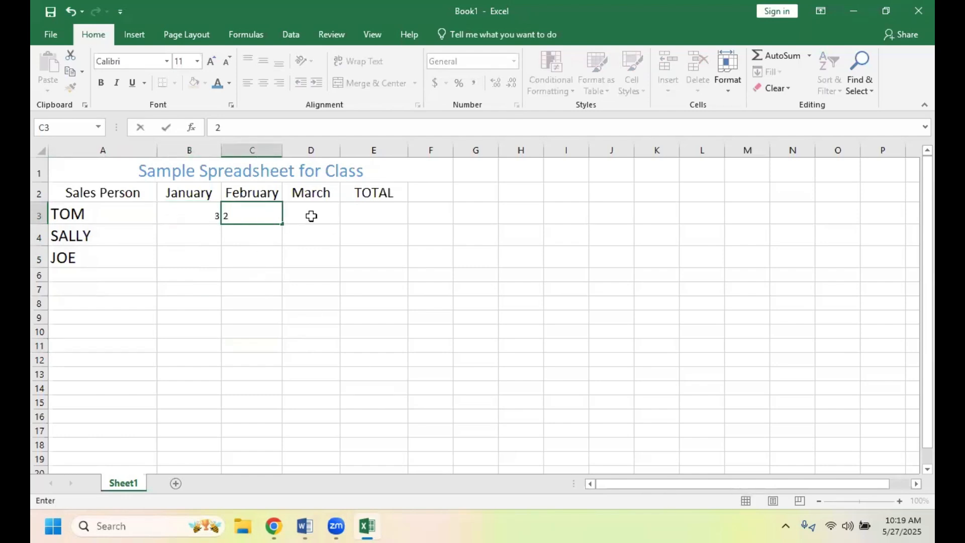
{"action": "left_click", "coordinate": [313, 216]}
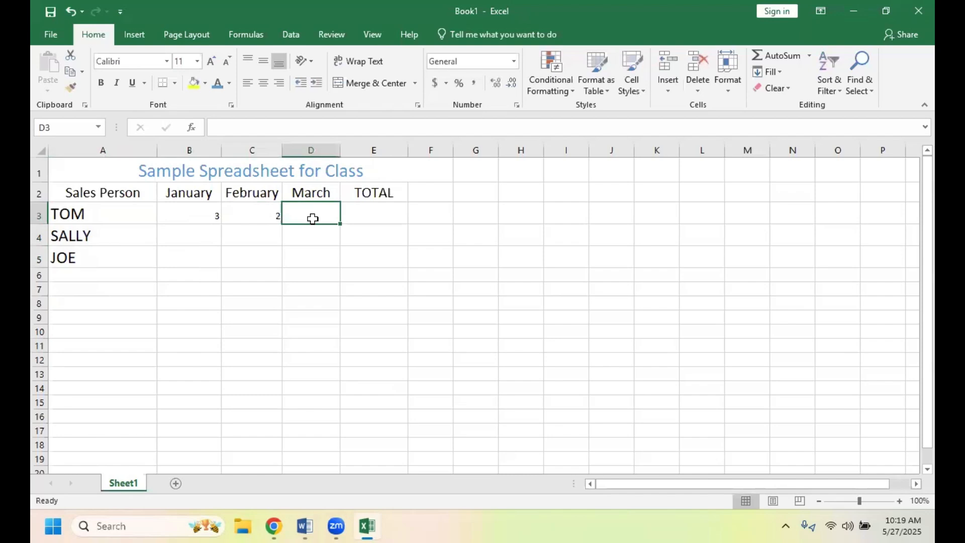
{"action": "type", "text": "7"}
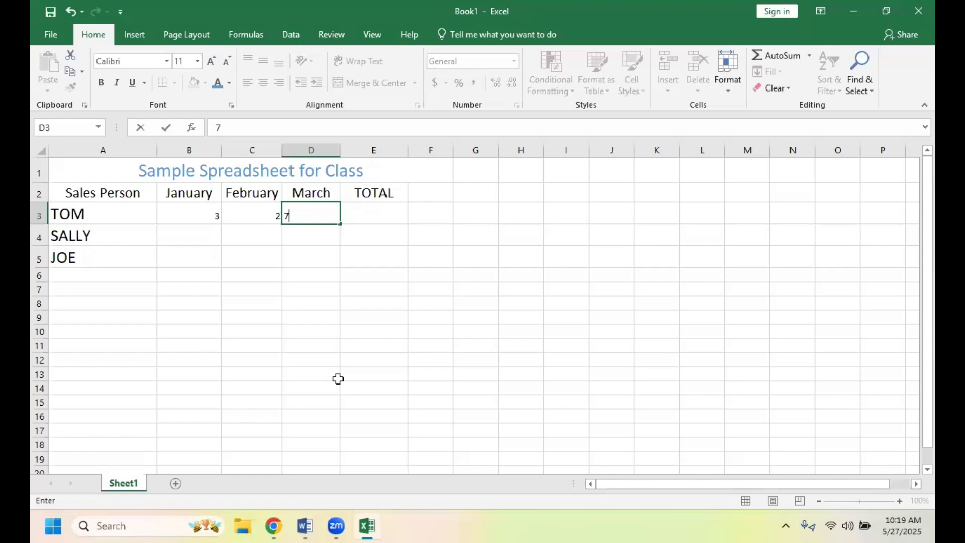
- Enter the second salesperson's January to March sales of 4, 8 and 5 in cells B4, C4 and D4
{"action": "left_click", "coordinate": [194, 243]}
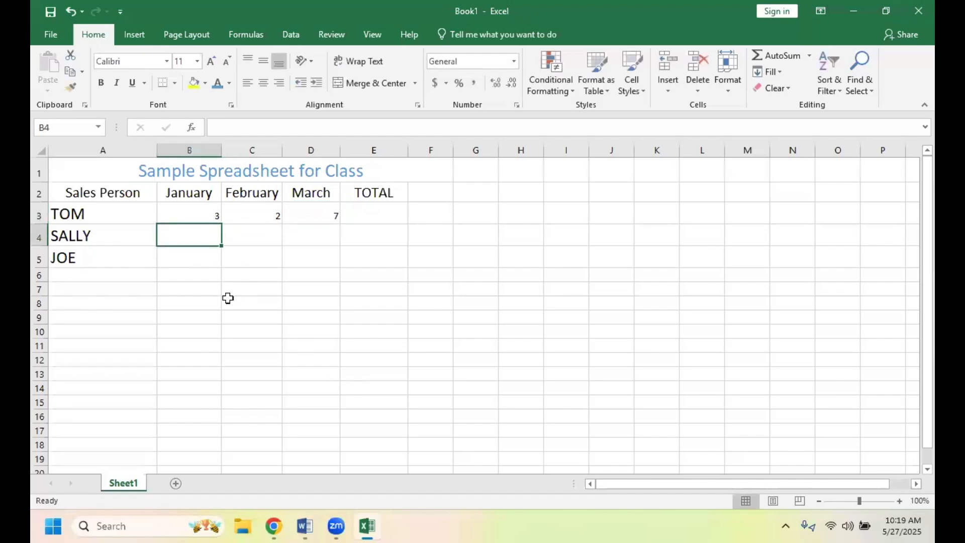
{"action": "type", "text": "4"}
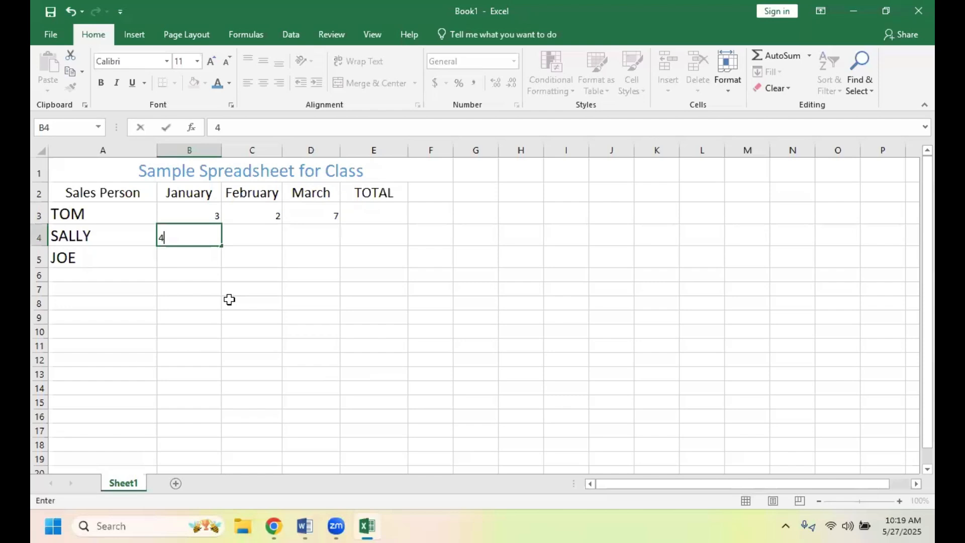
{"action": "left_click", "coordinate": [252, 242]}
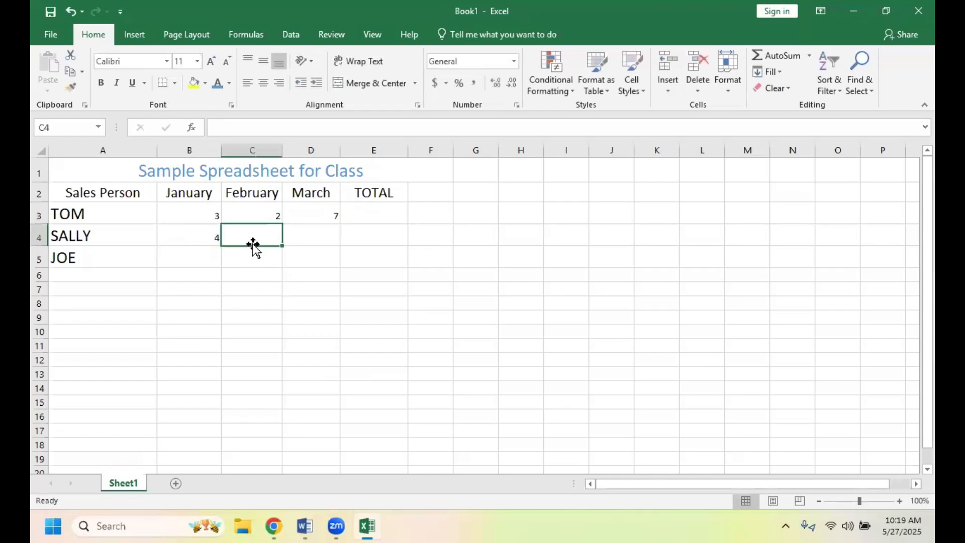
{"action": "type", "text": "8"}
{"action": "left_click", "coordinate": [315, 234]}
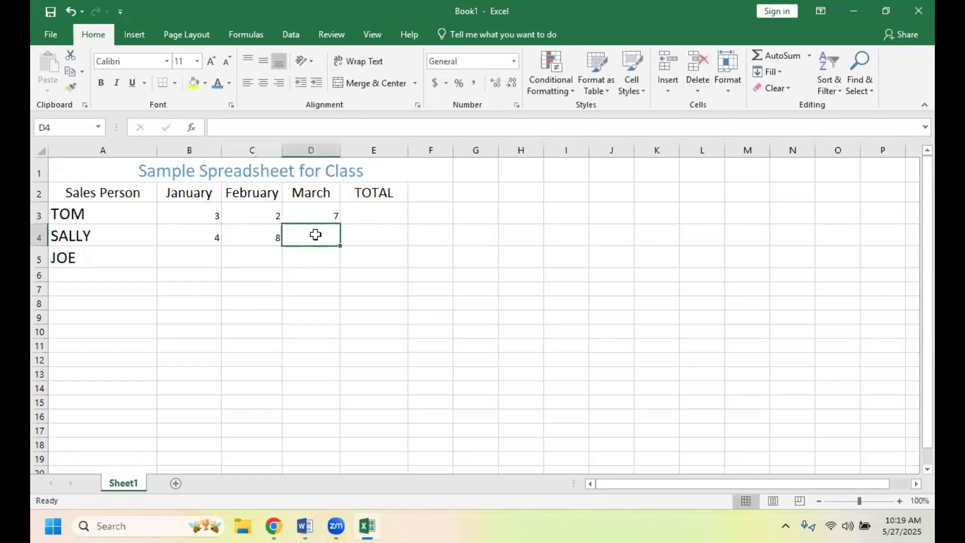
{"action": "type", "text": "5"}
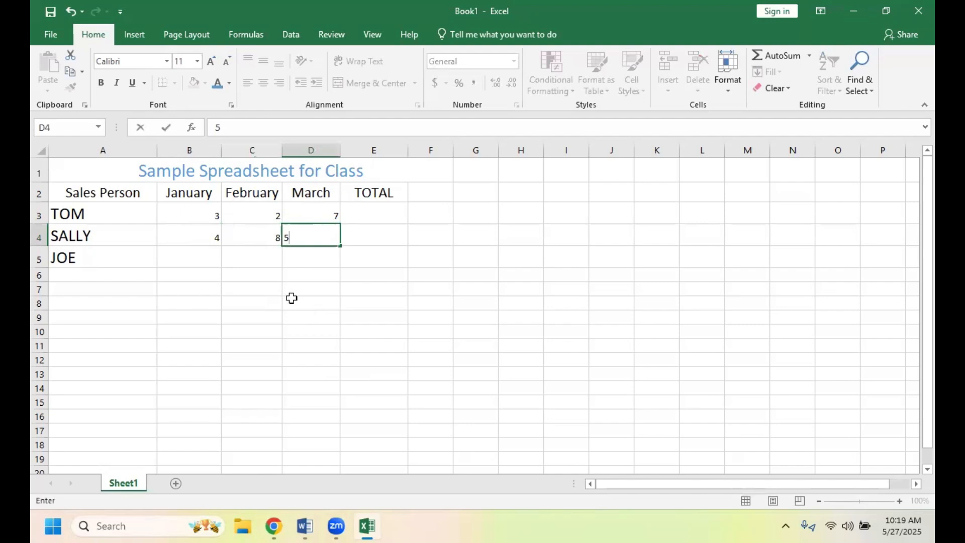
{"action": "left_click", "coordinate": [177, 259]}
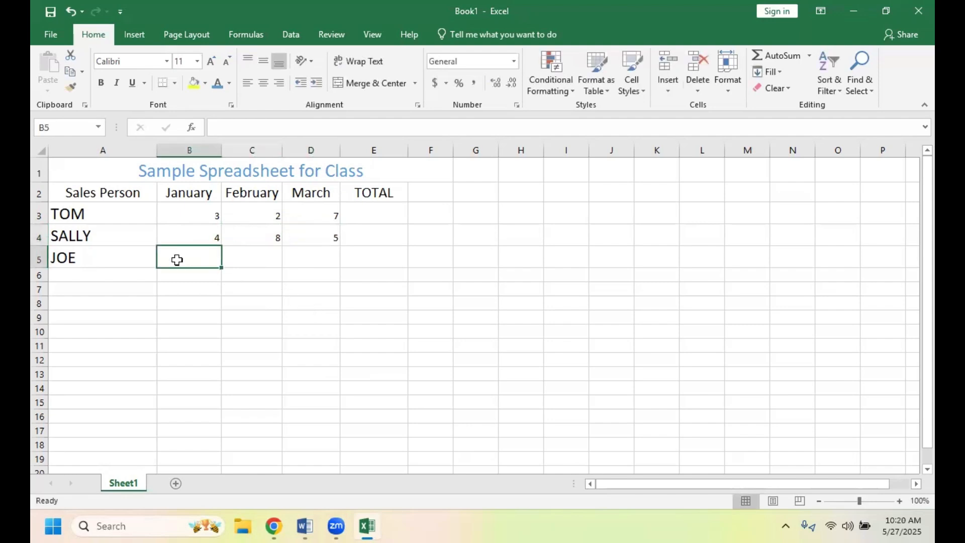
- Enter the third salesperson's January to March sales of 2, 7 and 1 in cells B5, C5 and D5
{"action": "type", "text": "2"}
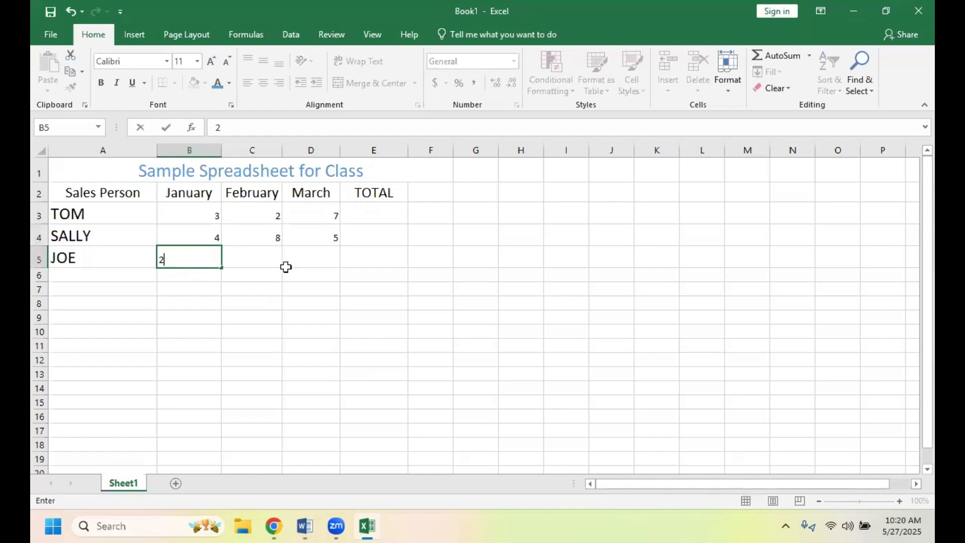
{"action": "left_click", "coordinate": [257, 256]}
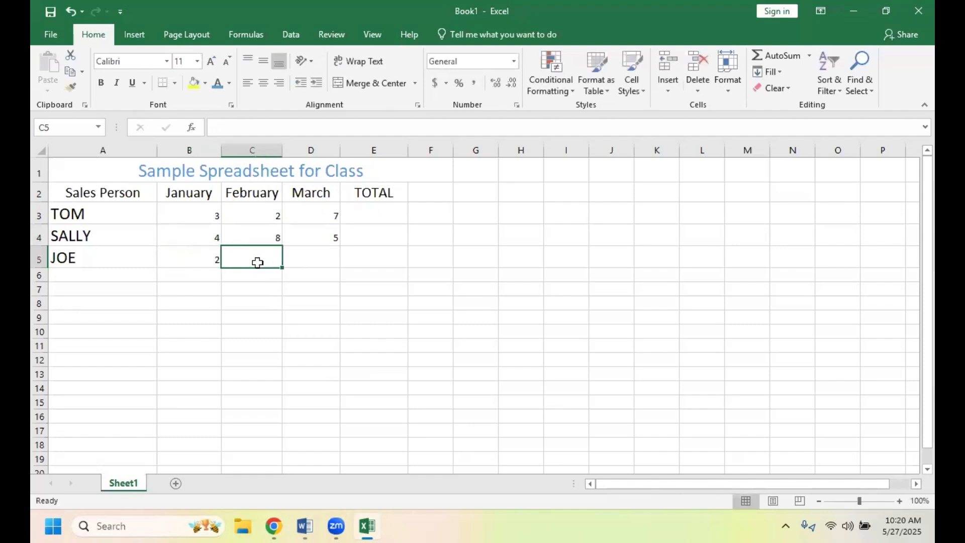
{"action": "type", "text": "7"}
{"action": "left_click", "coordinate": [309, 249]}
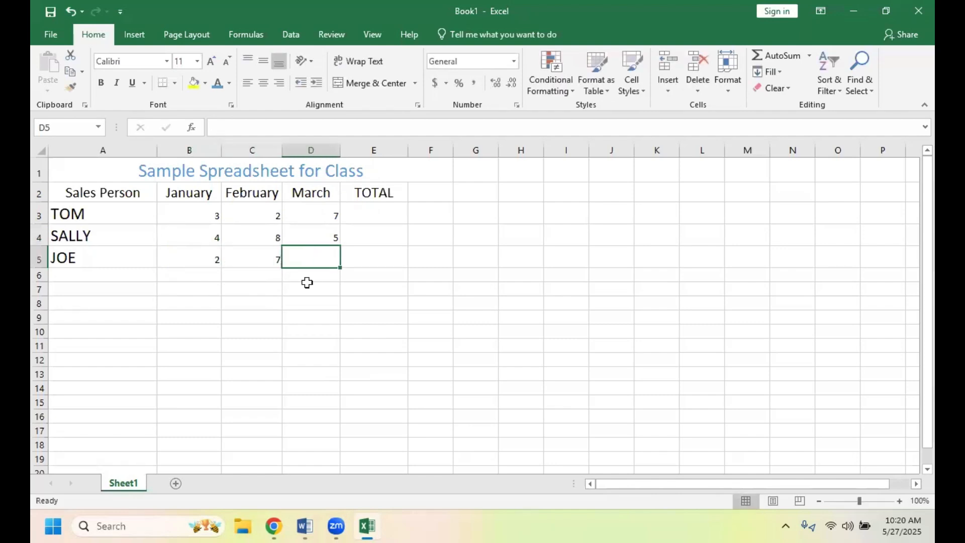
{"action": "type", "text": "1"}
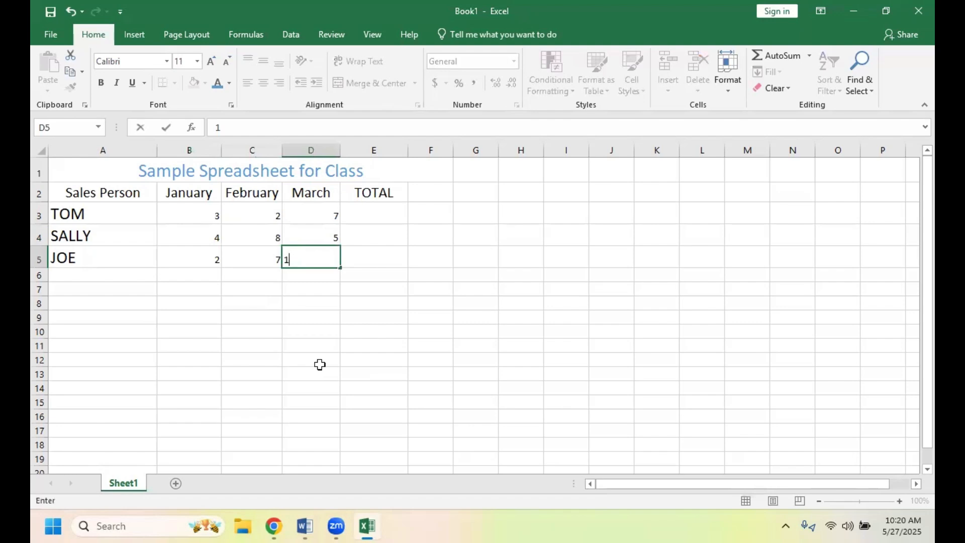
{"action": "left_click", "coordinate": [299, 351]}
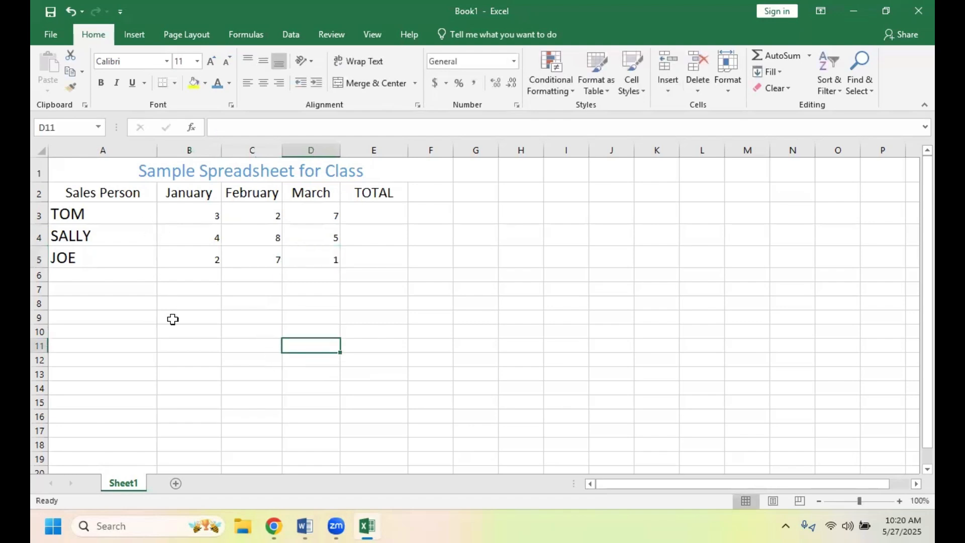
- Set the font size of the sales figures and total cells in B3:E5 to 18
{"action": "left_click", "coordinate": [191, 210]}
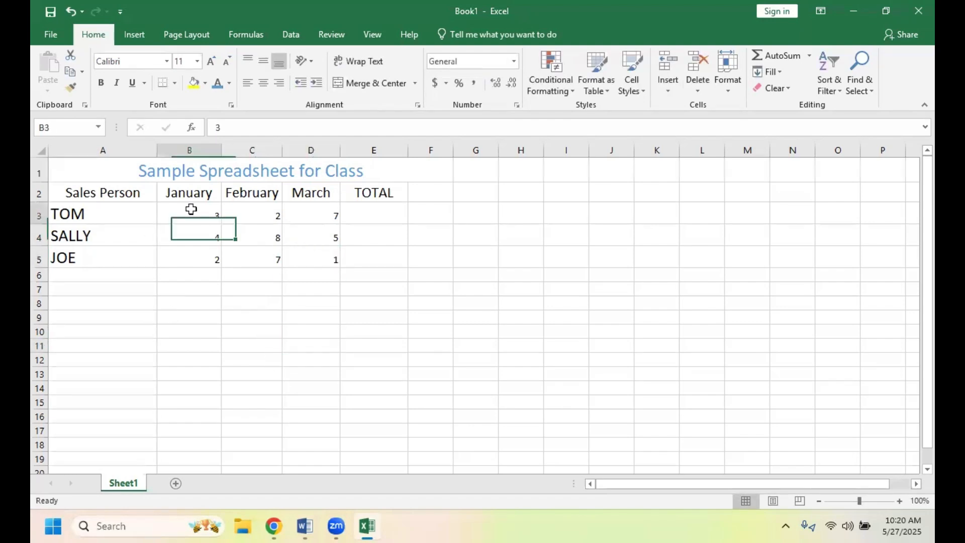
{"action": "left_click_drag", "start_coordinate": [196, 244], "coordinate": [367, 261]}
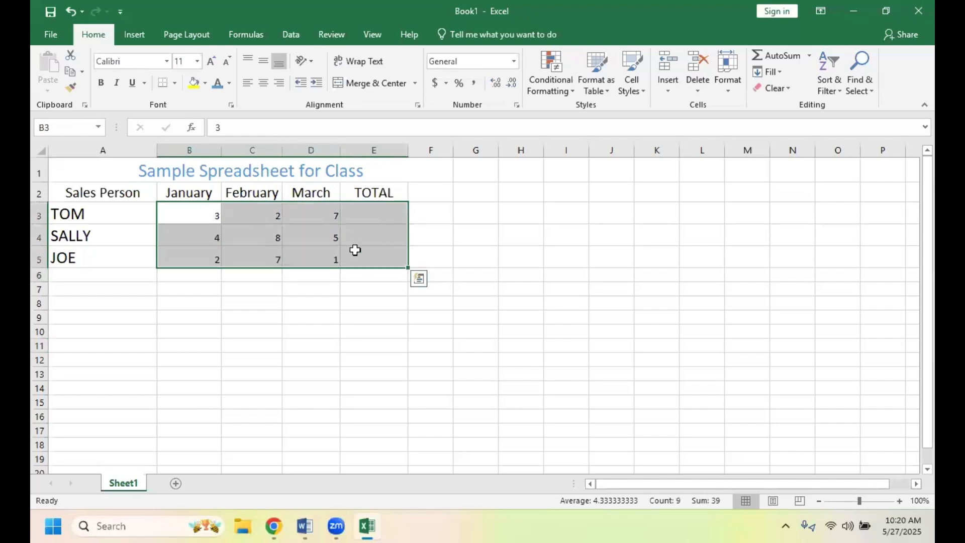
{"action": "left_click", "coordinate": [197, 61]}
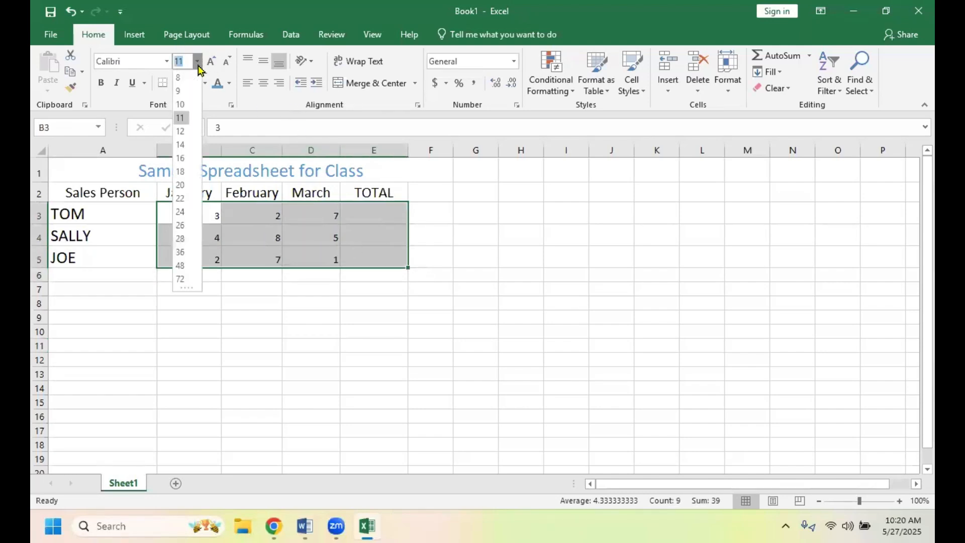
{"action": "left_click", "coordinate": [184, 175]}
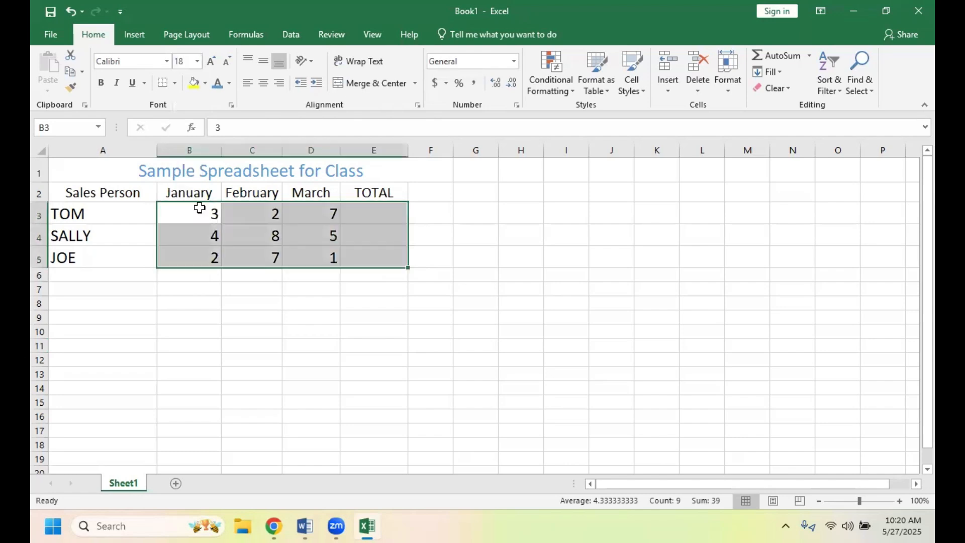
{"action": "left_click", "coordinate": [309, 386]}
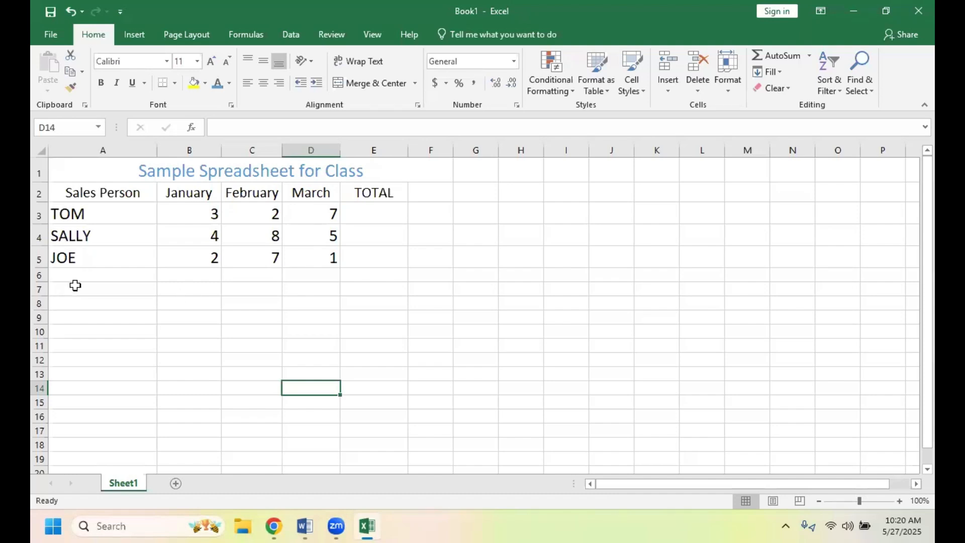
- Add the row label TOTAL in cell A6, below the salespeople's names
{"action": "left_click", "coordinate": [85, 273]}
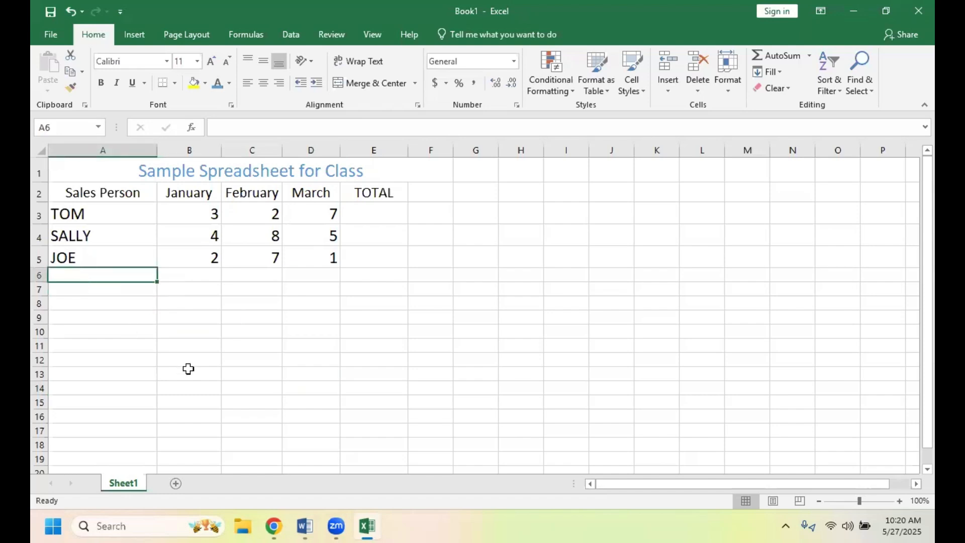
{"action": "type", "text": "TOT"}
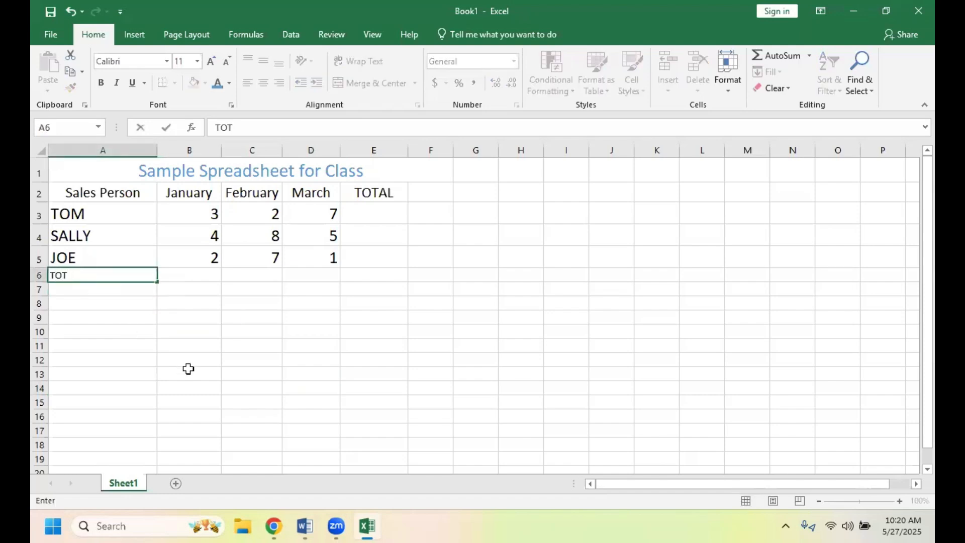
{"action": "type", "text": "AL"}
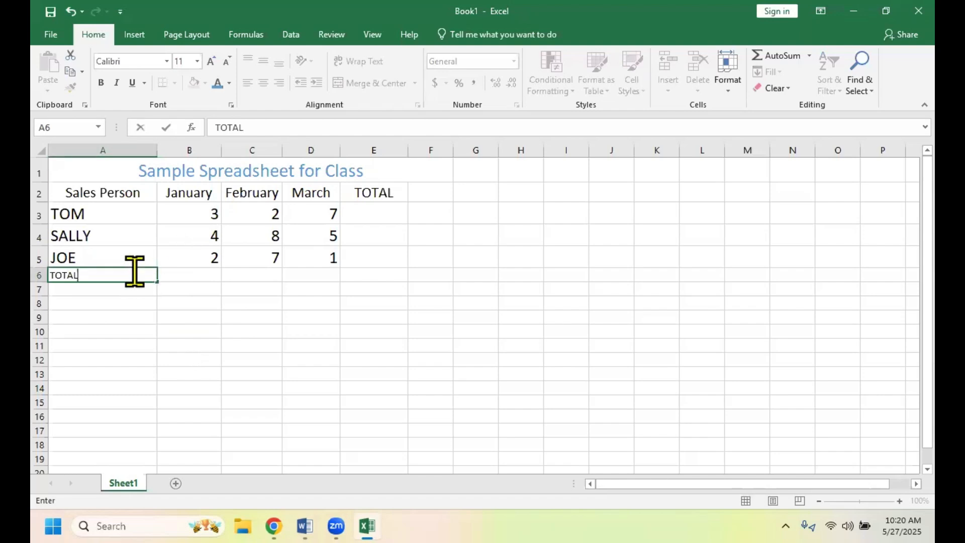
{"action": "left_click", "coordinate": [159, 322]}
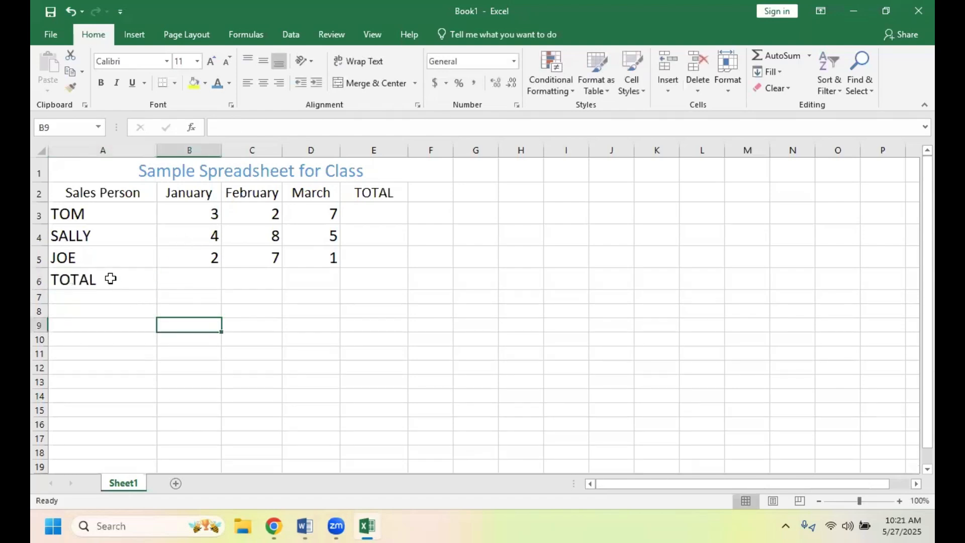
{"action": "left_click", "coordinate": [116, 285]}
{"action": "left_click_drag", "start_coordinate": [146, 285], "coordinate": [349, 284]}
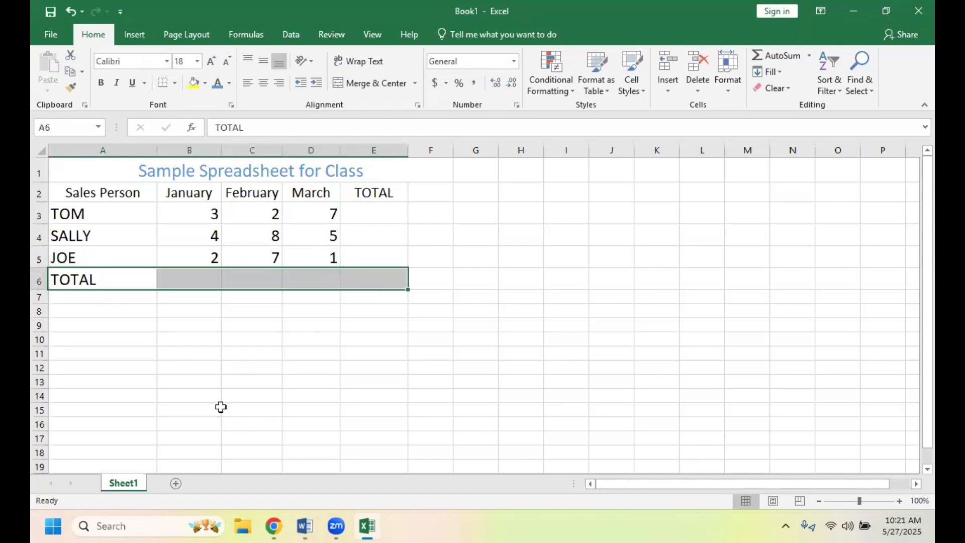
{"action": "left_click", "coordinate": [142, 383]}
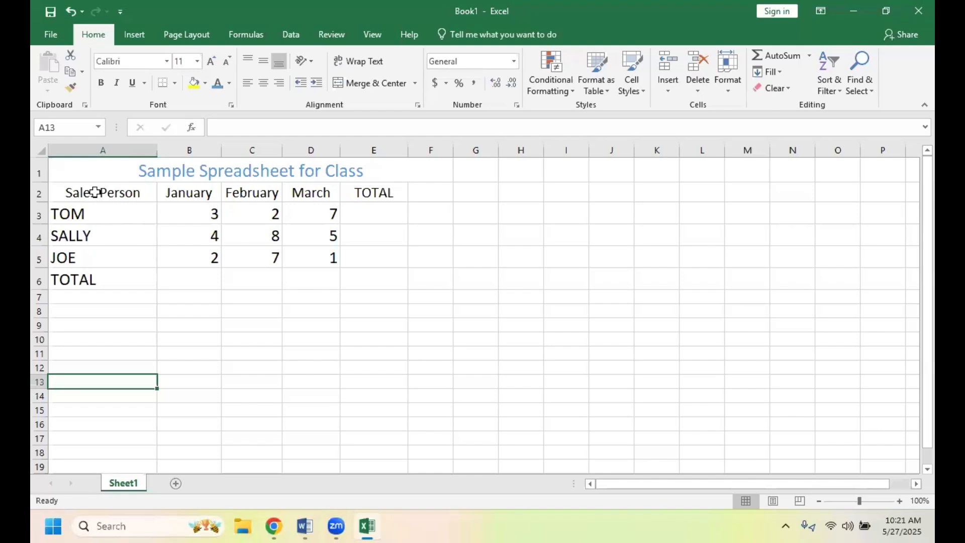
- Fill the column heading cells A2:E2 with the lightest orange theme color
{"action": "left_click_drag", "start_coordinate": [95, 192], "coordinate": [358, 190]}
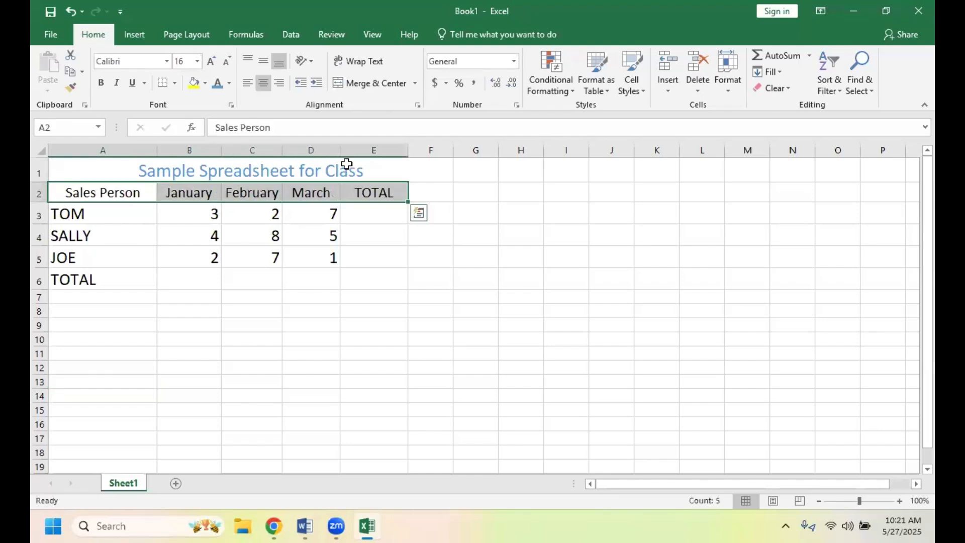
{"action": "left_click", "coordinate": [205, 84]}
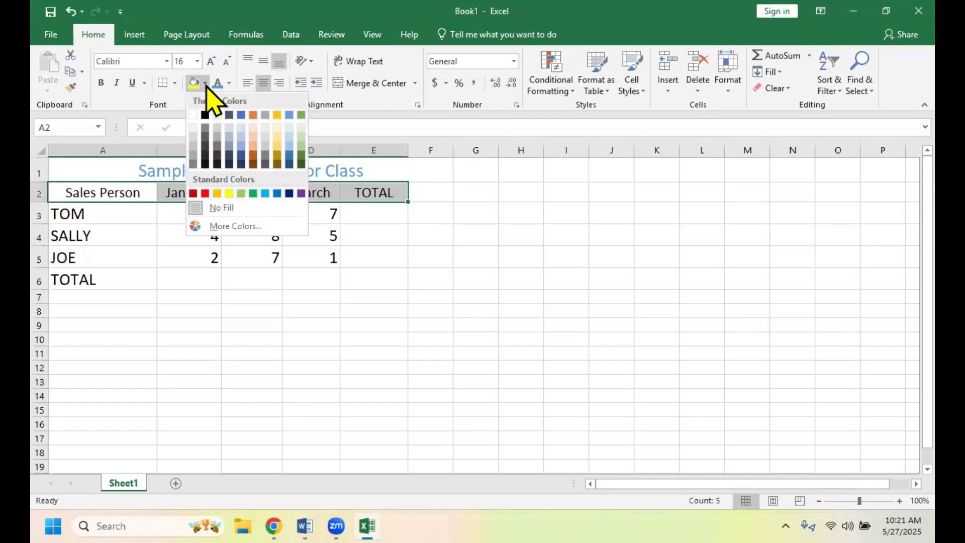
{"action": "left_click", "coordinate": [253, 127]}
{"action": "left_click", "coordinate": [274, 353]}
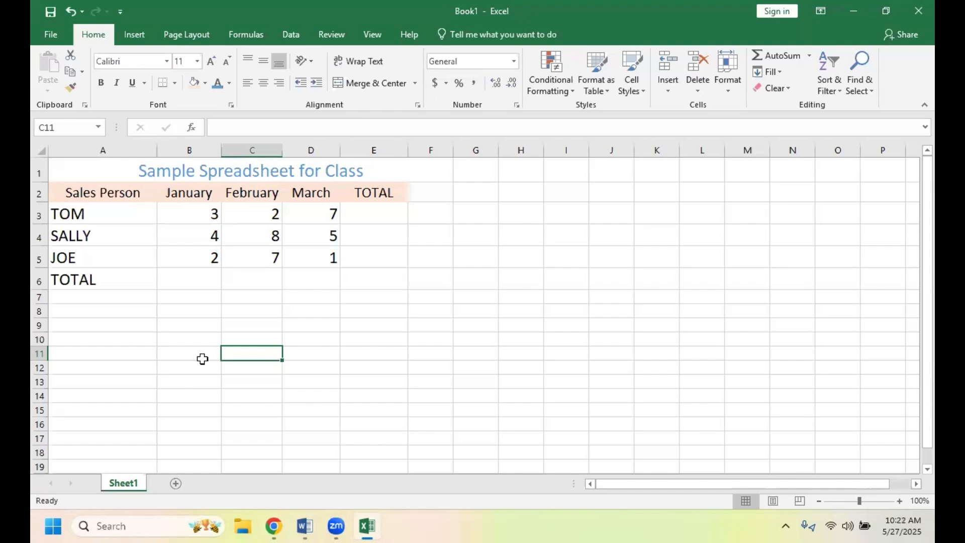
- Enter the formula =B3+C3+D3 in cell E3 to total the first salesperson's sales
{"action": "left_click", "coordinate": [375, 219]}
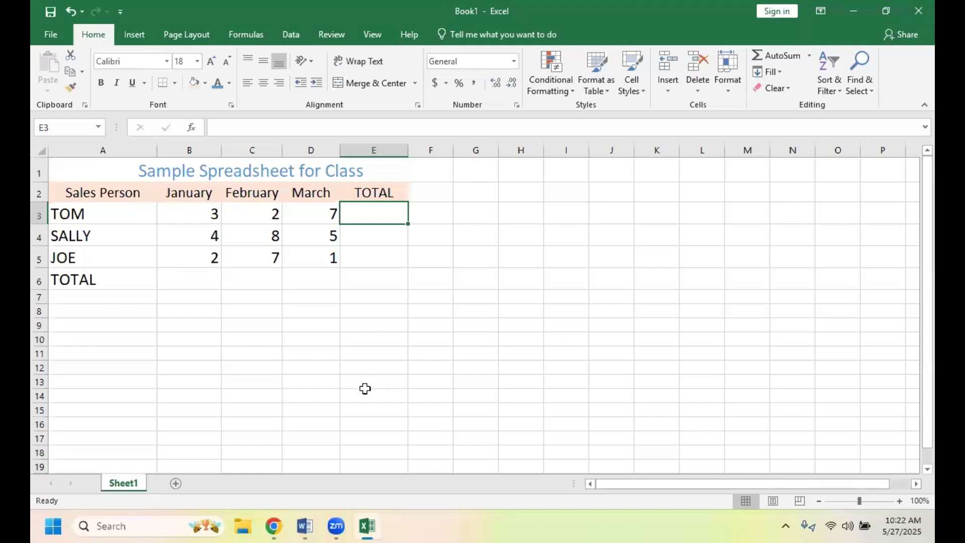
{"action": "left_click", "coordinate": [210, 129]}
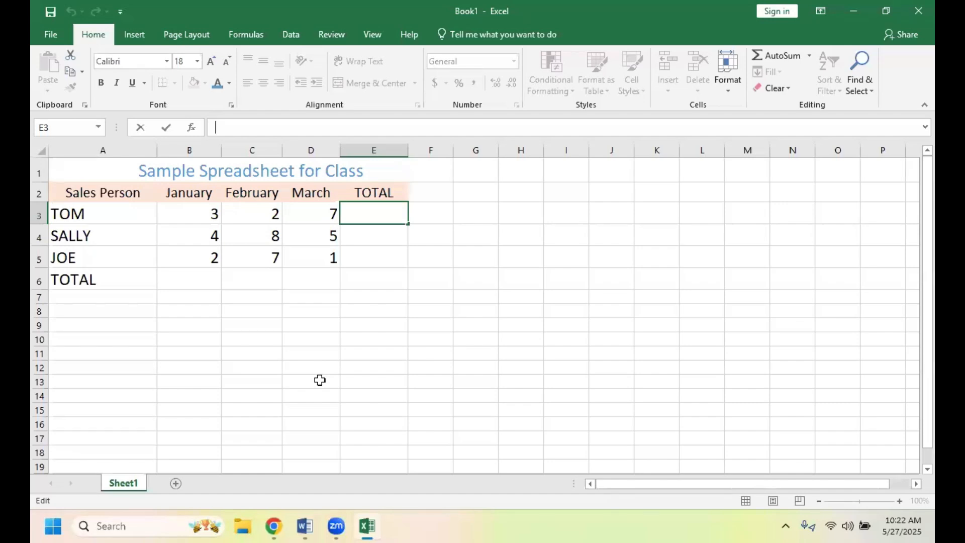
{"action": "type", "text": "="}
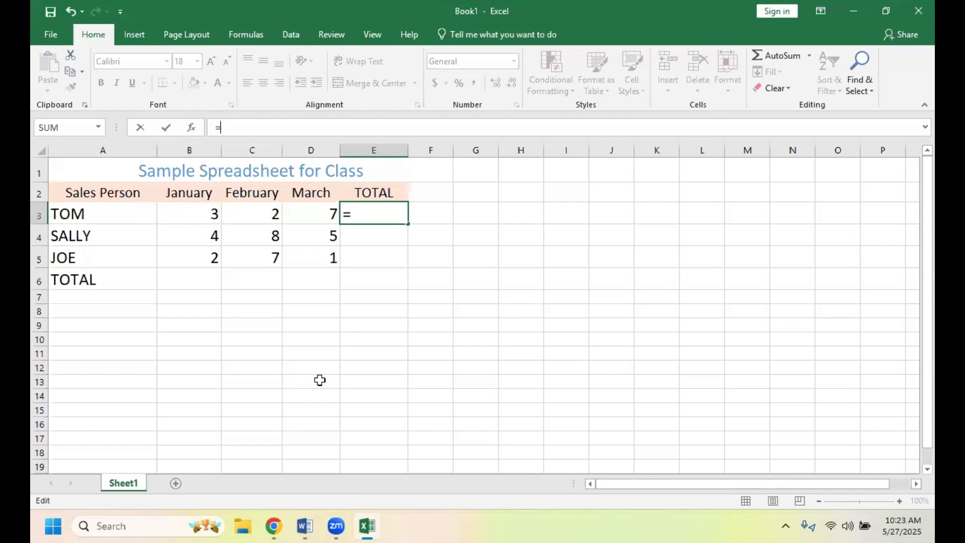
{"action": "type", "text": "B3"}
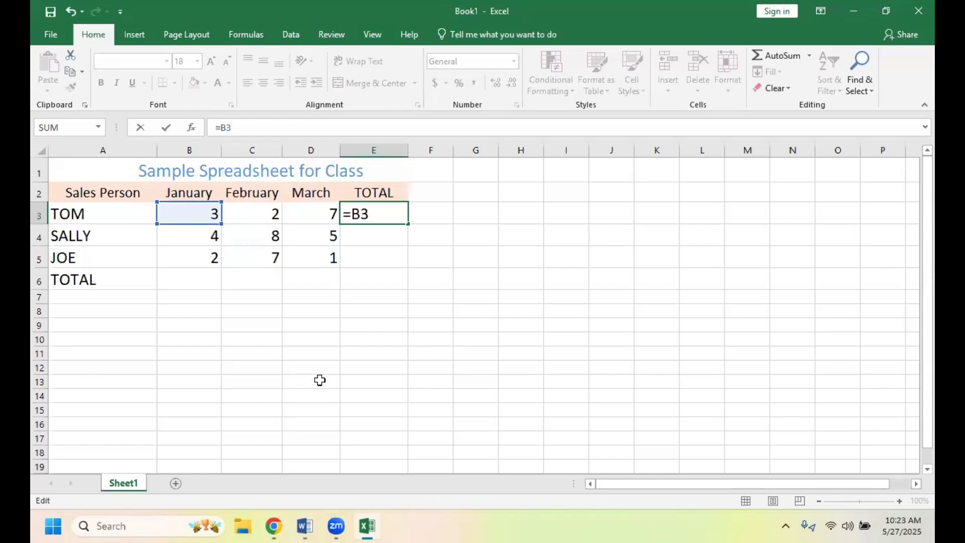
{"action": "type", "text": "+C"}
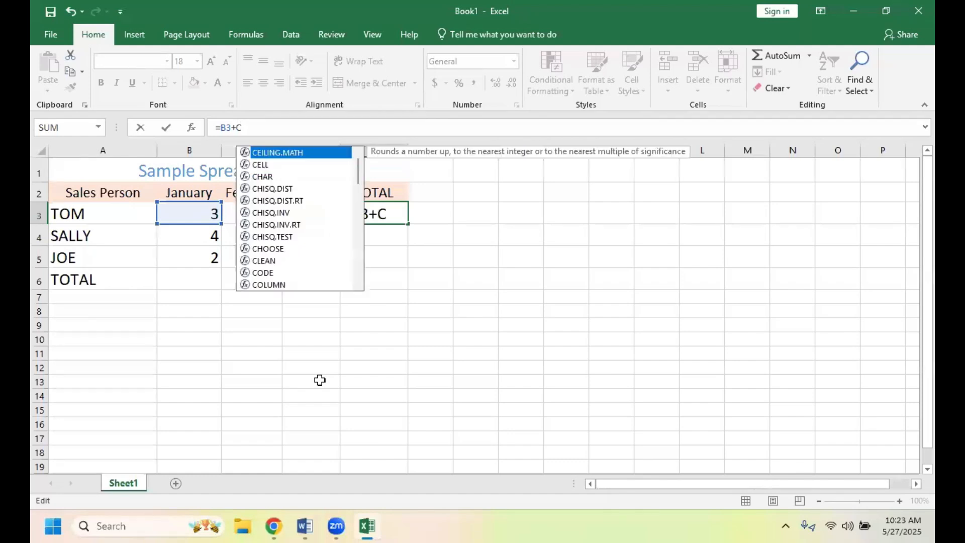
{"action": "type", "text": "3+"}
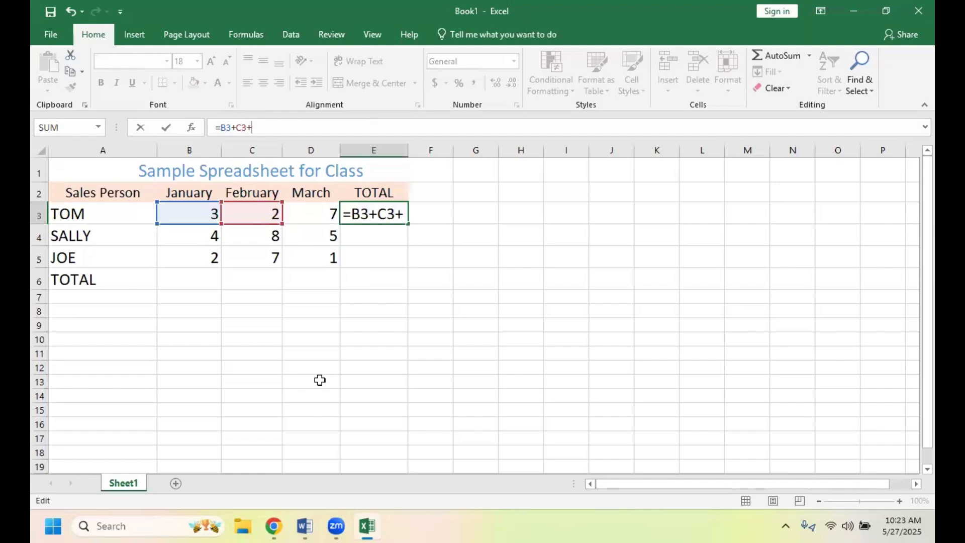
{"action": "type", "text": "D"}
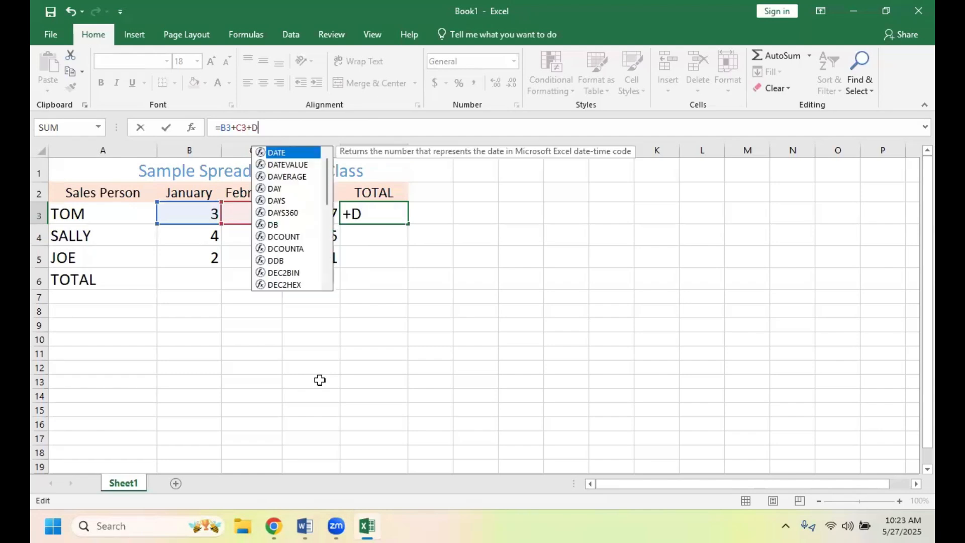
{"action": "type", "text": "3"}
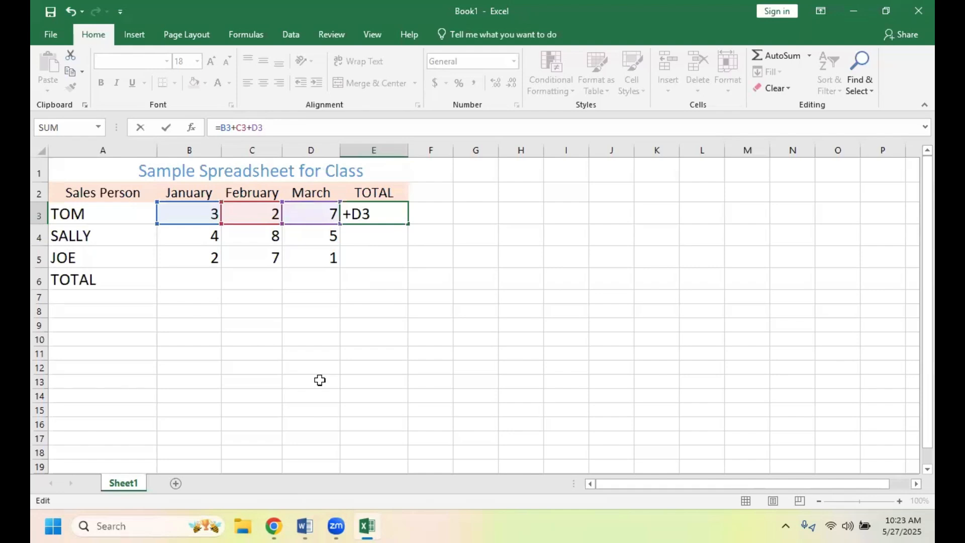
{"action": "left_click", "coordinate": [423, 267]}
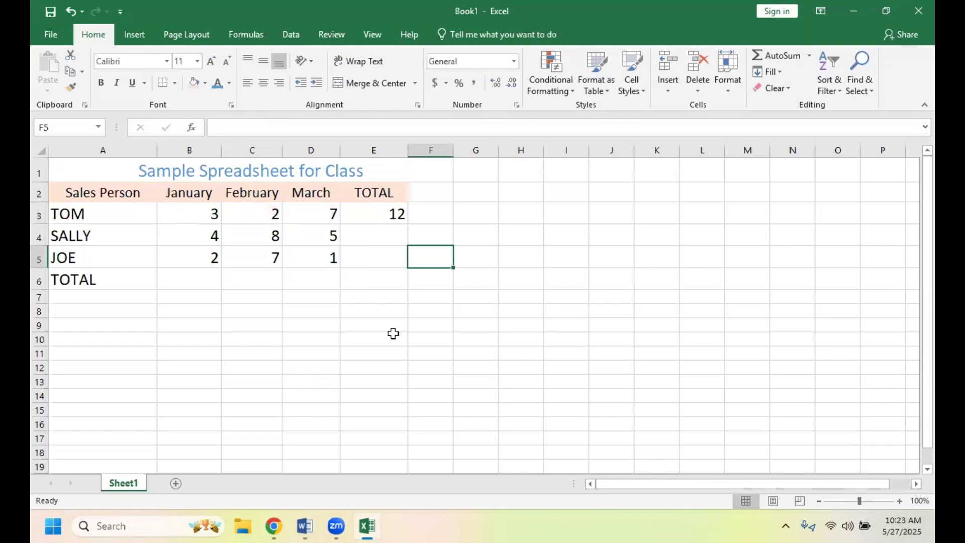
{"action": "left_click", "coordinate": [368, 221]}
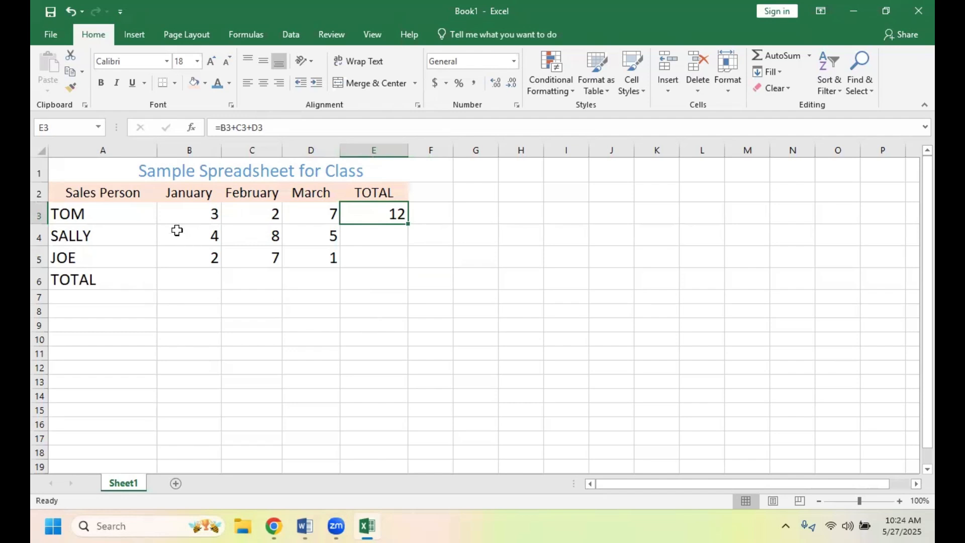
{"action": "left_click", "coordinate": [368, 242]}
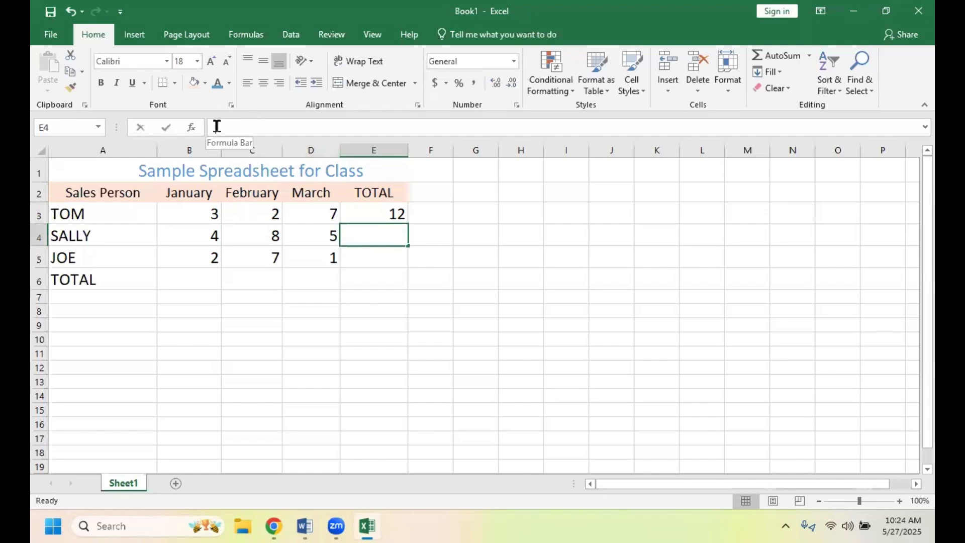
{"action": "left_click", "coordinate": [218, 127]}
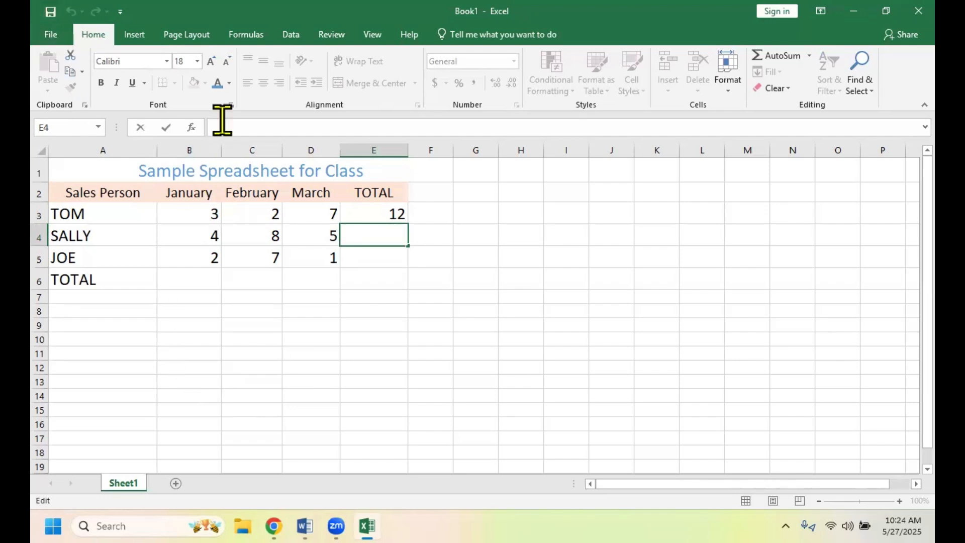
{"action": "left_click", "coordinate": [192, 129]}
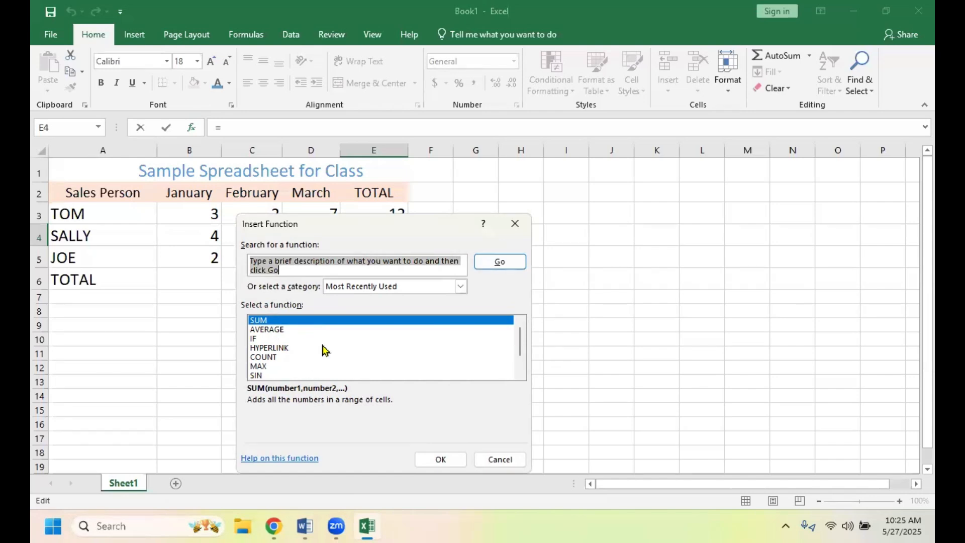
{"action": "left_click", "coordinate": [431, 461]}
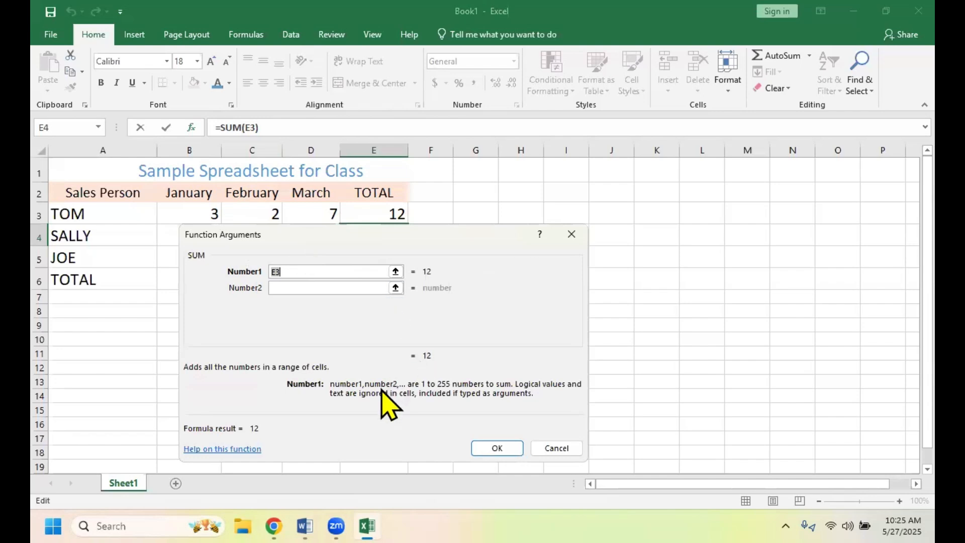
{"action": "left_click", "coordinate": [572, 235]}
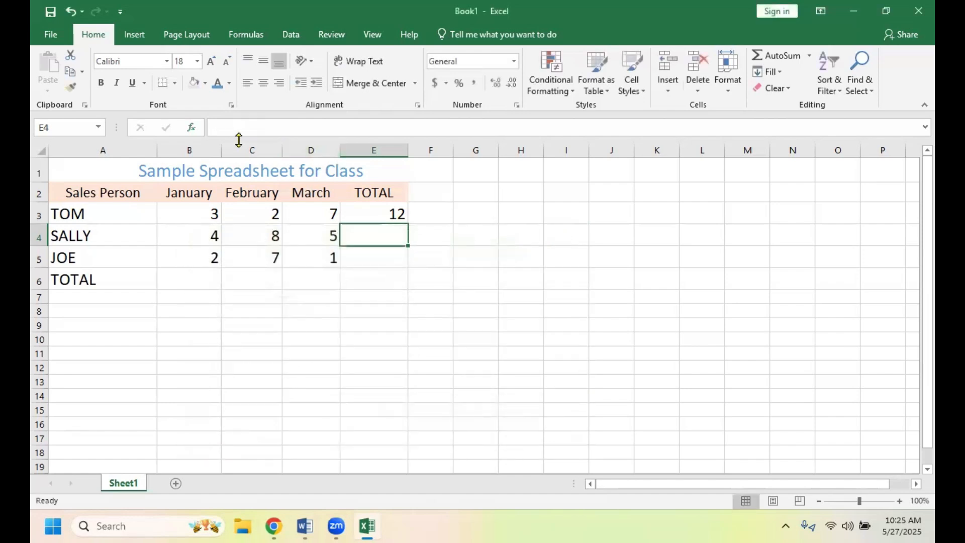
- Start a SUM formula in cell E4 with B4 as its first argument, followed by a comma: =SUM(b4,
{"action": "left_click", "coordinate": [224, 127]}
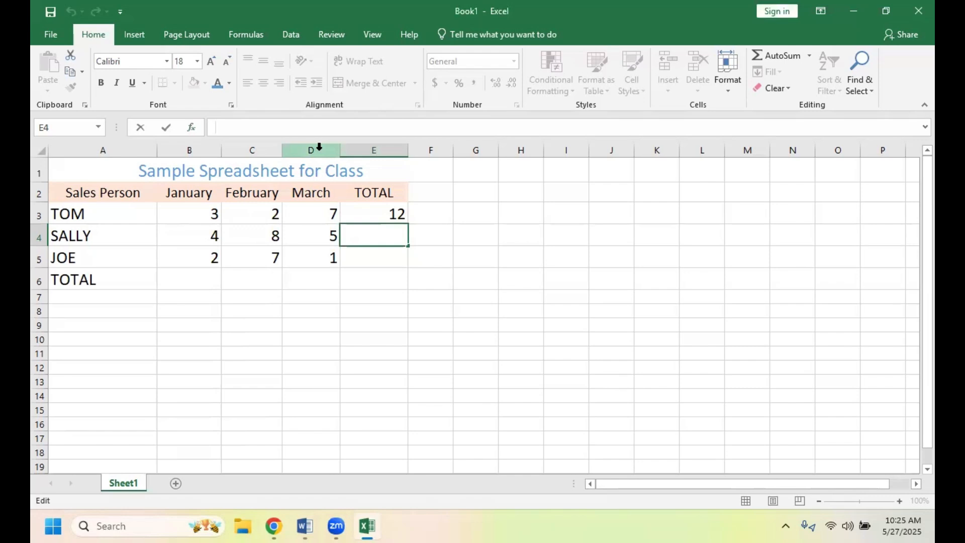
{"action": "type", "text": "="}
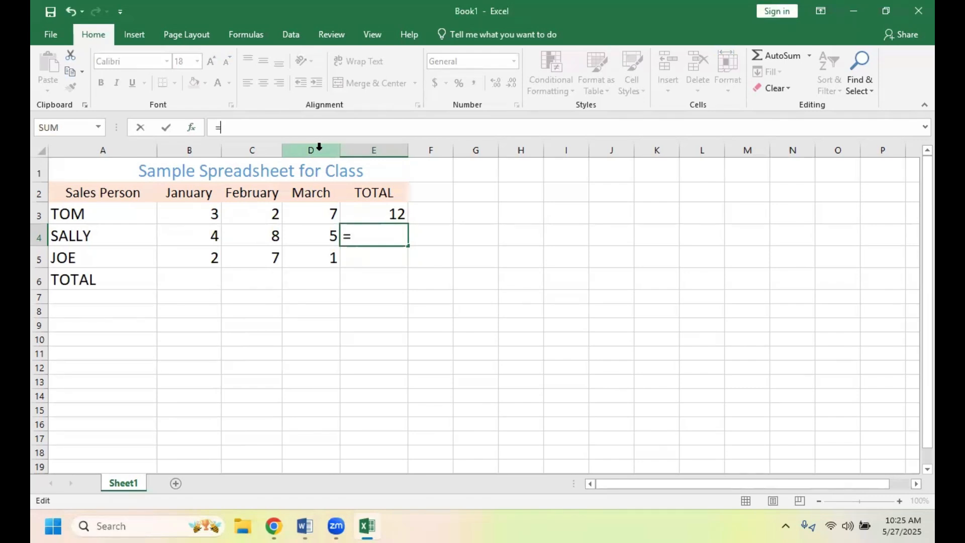
{"action": "type", "text": "SUM"}
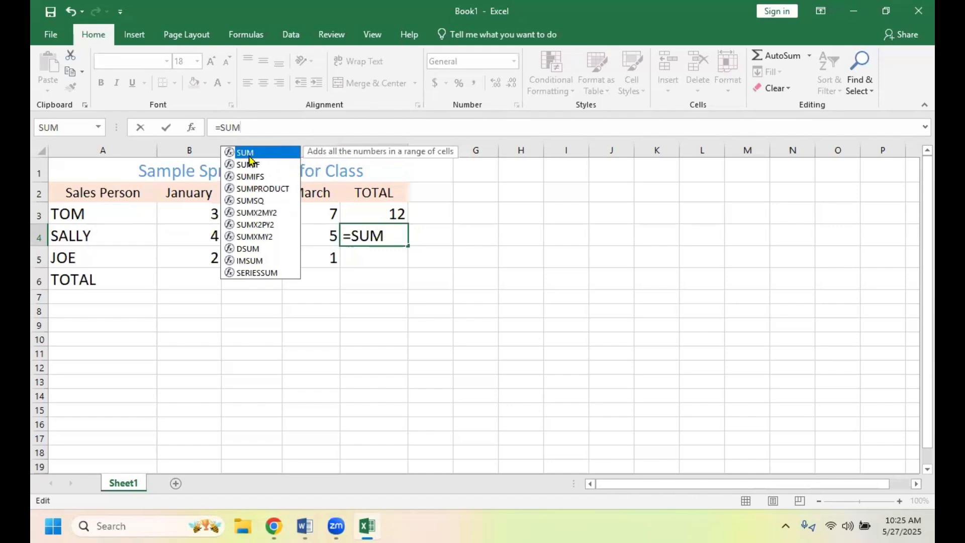
{"action": "left_click", "coordinate": [254, 126]}
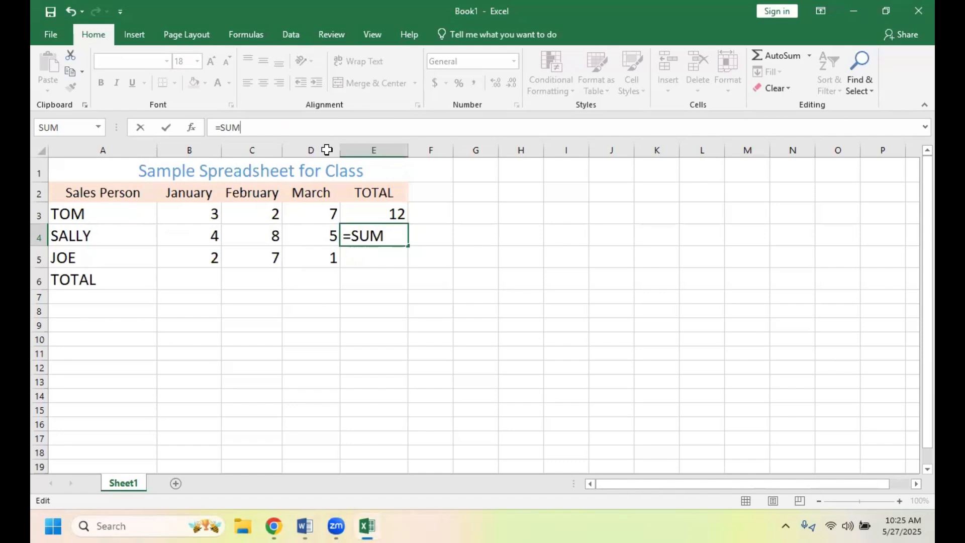
{"action": "type", "text": "("}
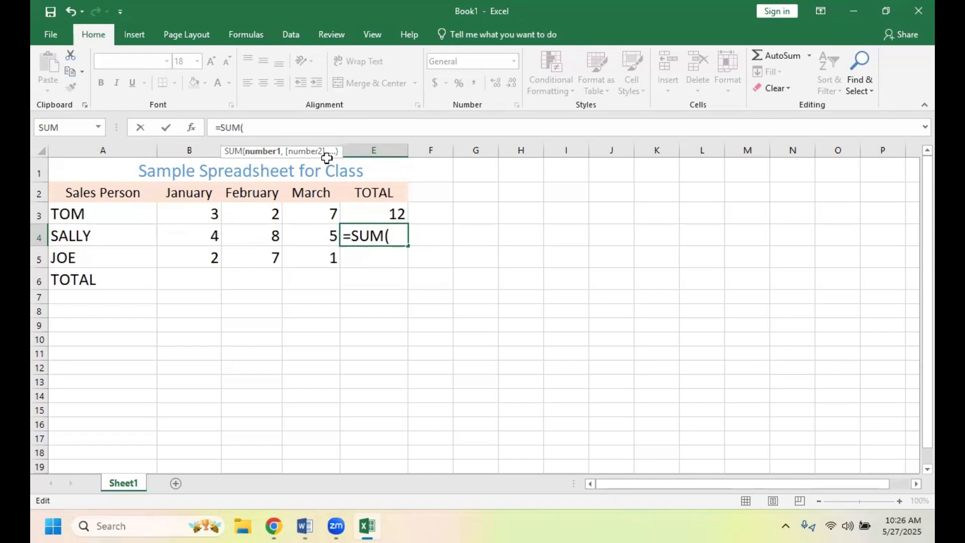
{"action": "type", "text": "B"}
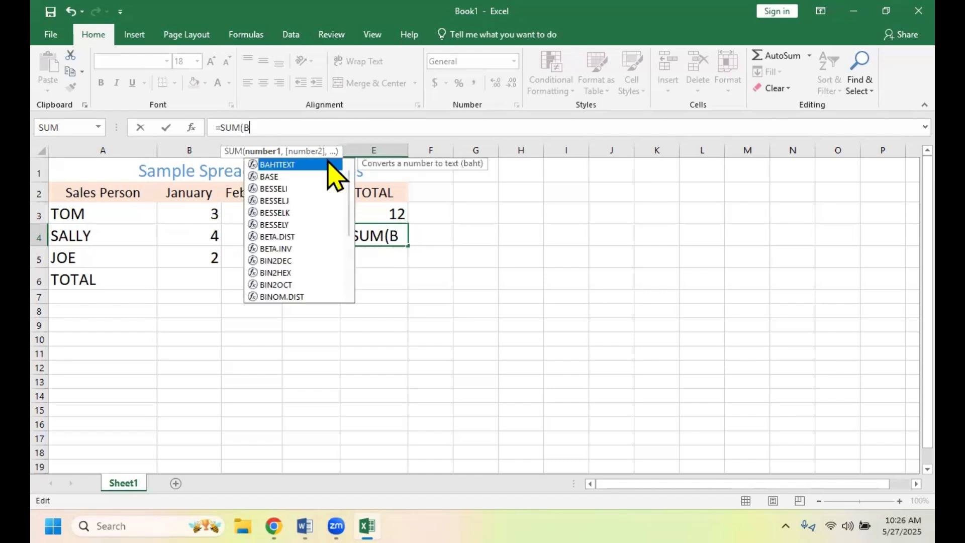
{"action": "key", "text": "BackSpace"}
{"action": "type", "text": "b"}
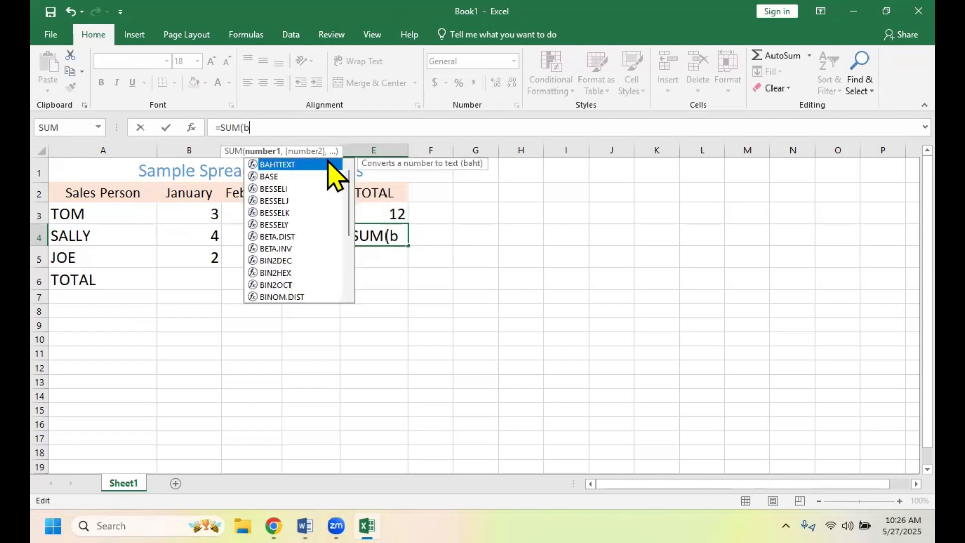
{"action": "type", "text": "4"}
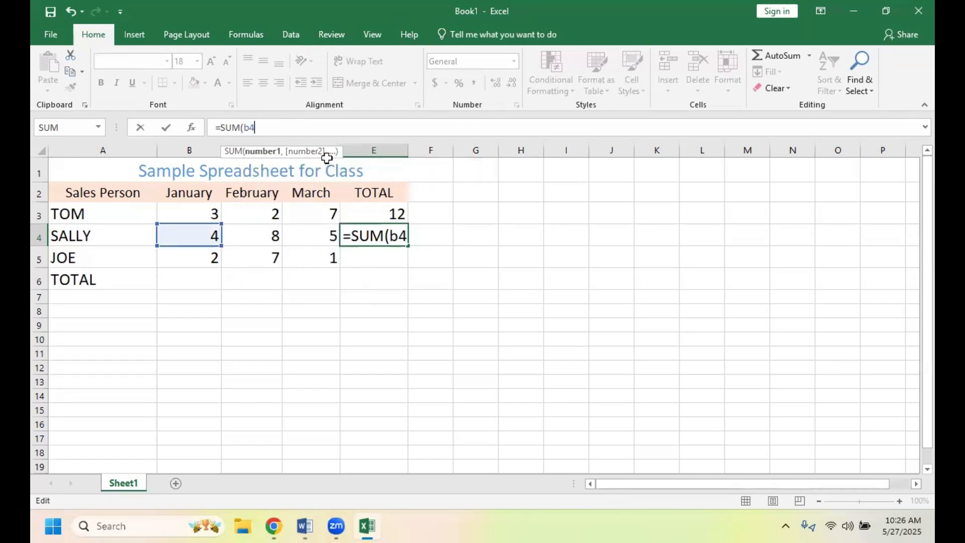
{"action": "type", "text": ","}
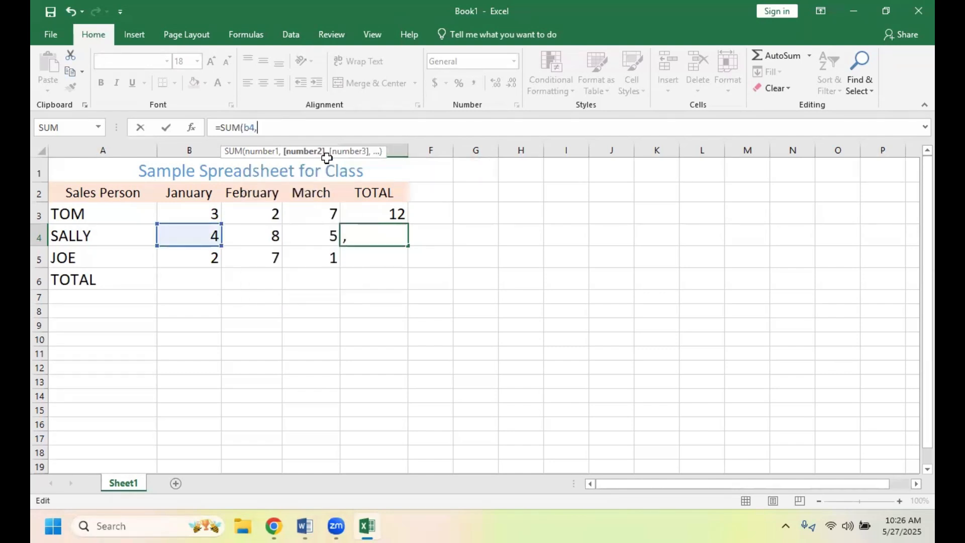
{"action": "type", "text": "b"}
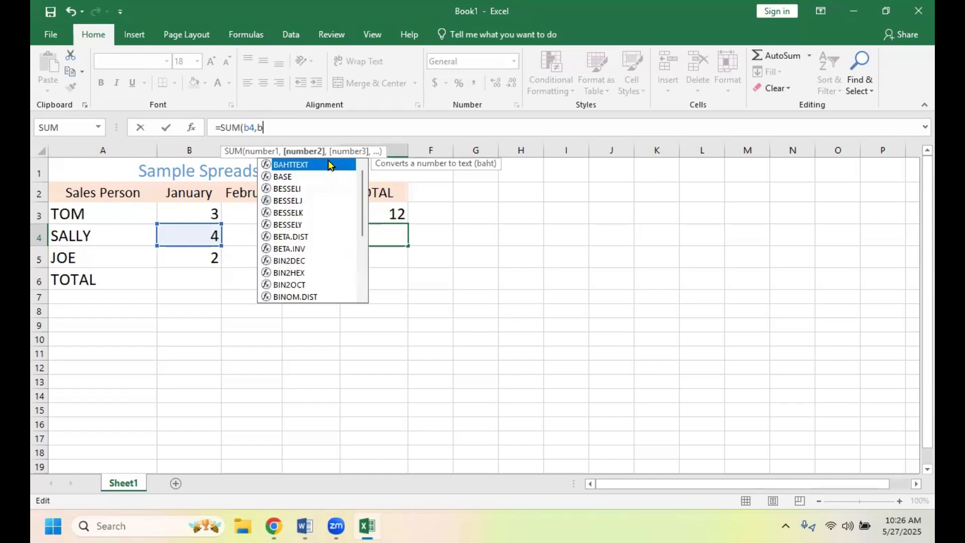
{"action": "type", "text": "5,b6"}
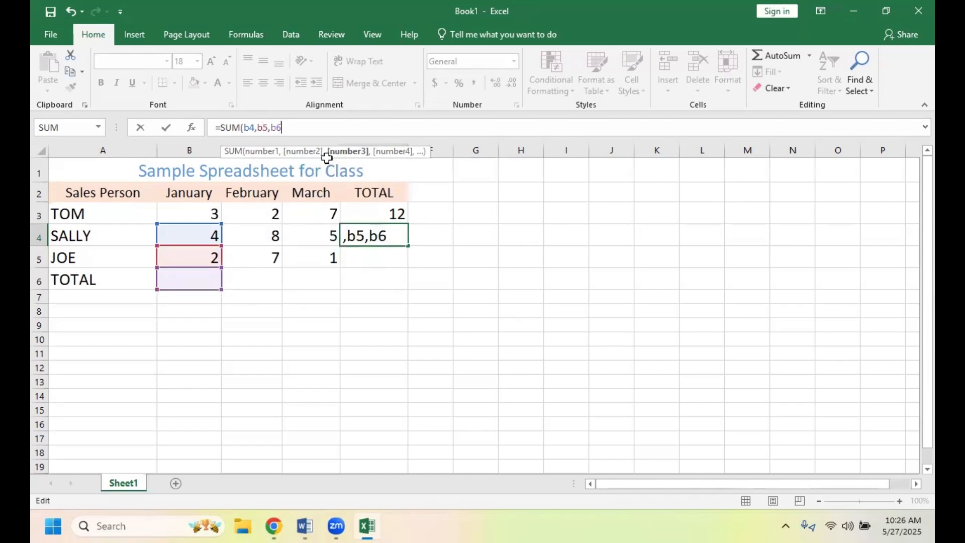
{"action": "key", "text": "BackSpace"}
{"action": "key", "text": "BackSpace"}
{"action": "key", "text": "BackSpace"}
{"action": "key", "text": "BackSpace"}
{"action": "key", "text": "BackSpace"}
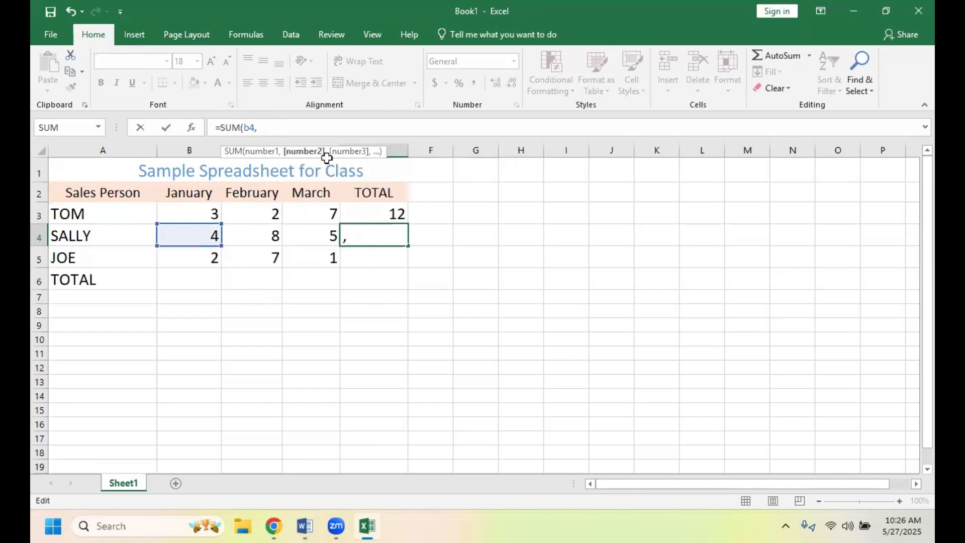
- Complete the formula in cell E4 as =SUM(b4,c4,d4) to total the second salesperson's sales
{"action": "type", "text": "c"}
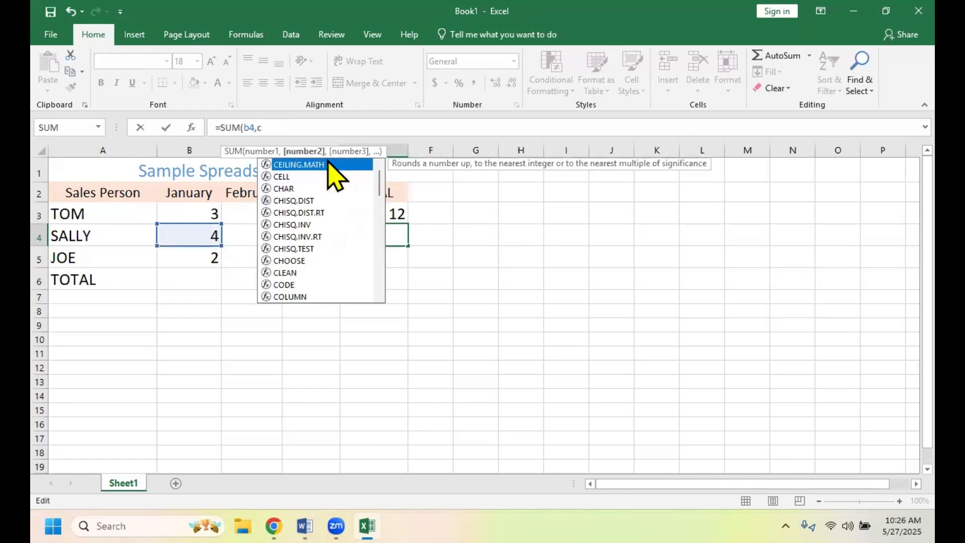
{"action": "type", "text": "4"}
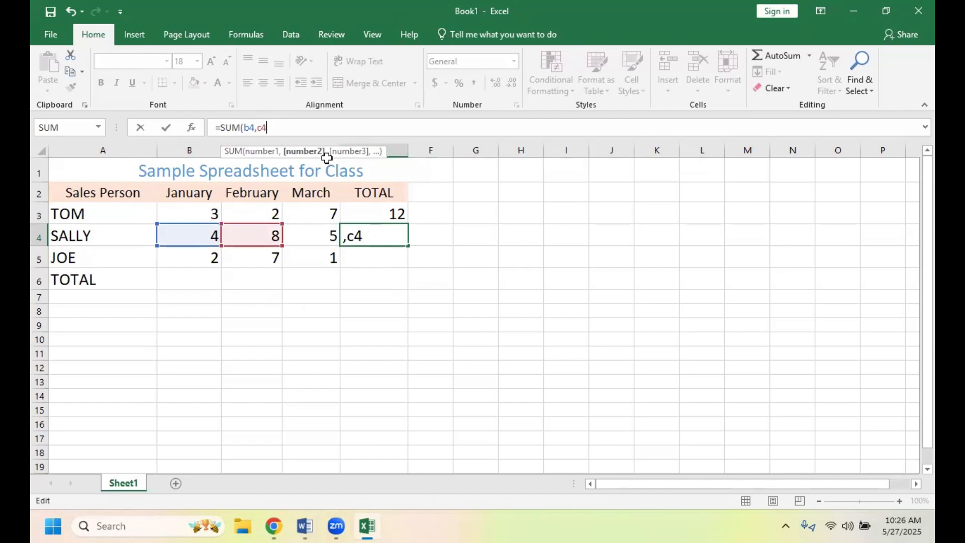
{"action": "type", "text": ",c"}
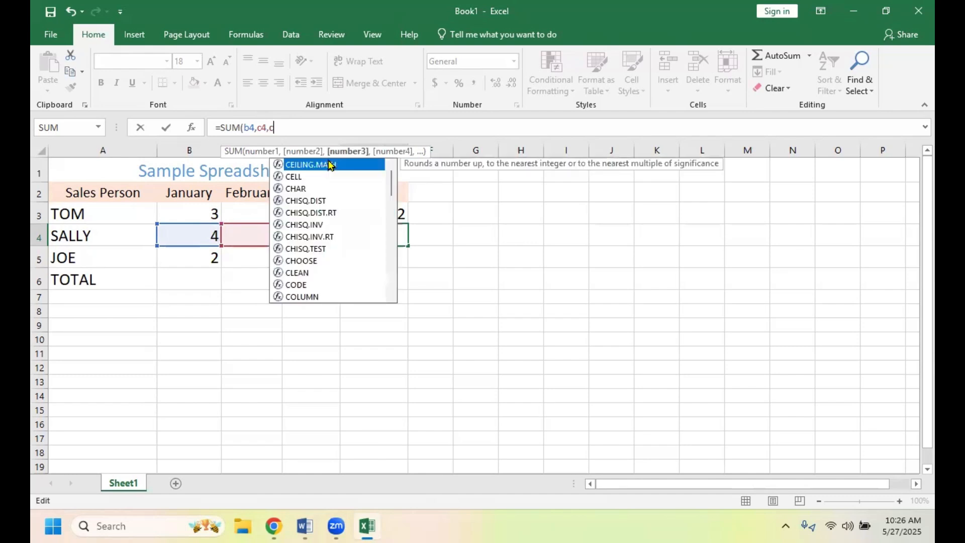
{"action": "type", "text": "5"}
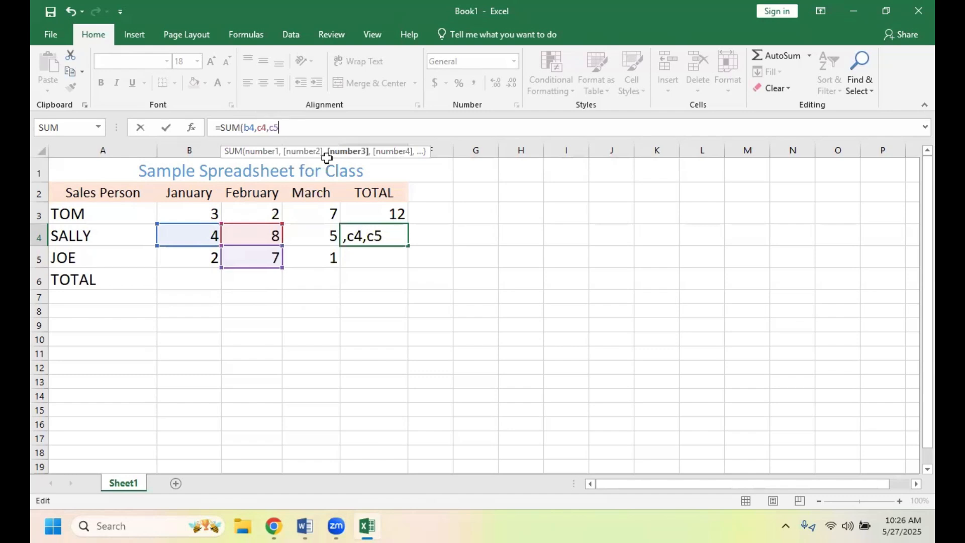
{"action": "key", "text": "BackSpace"}
{"action": "key", "text": "BackSpace"}
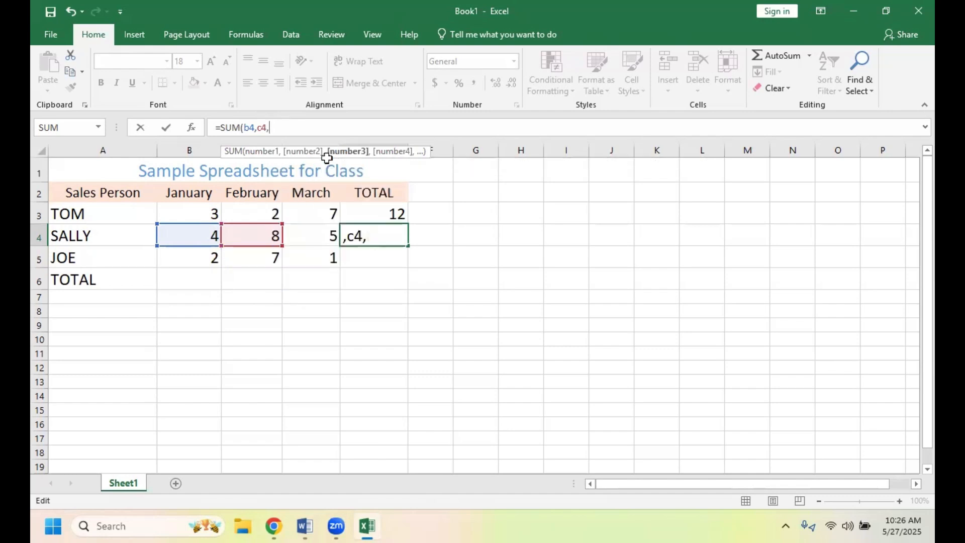
{"action": "type", "text": "d4"}
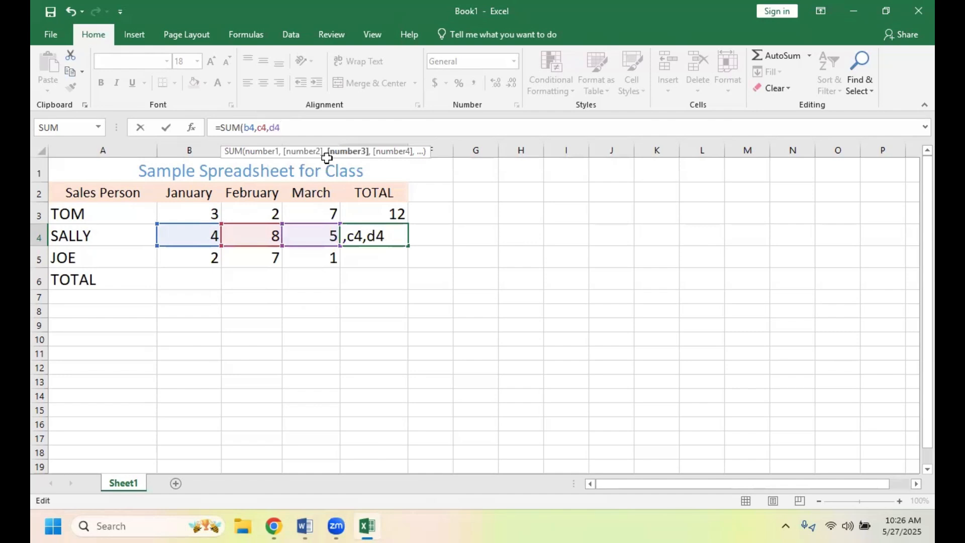
{"action": "type", "text": ")"}
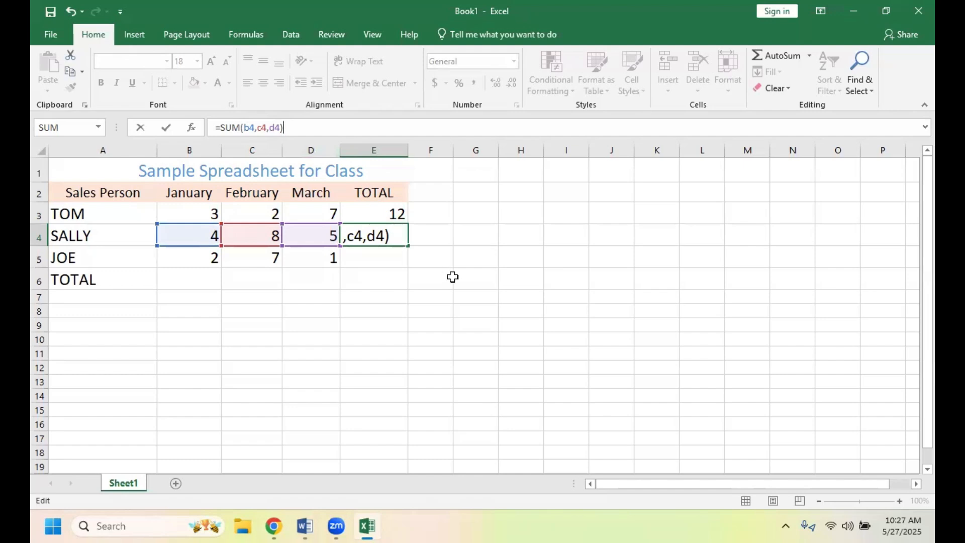
{"action": "left_click", "coordinate": [425, 261]}
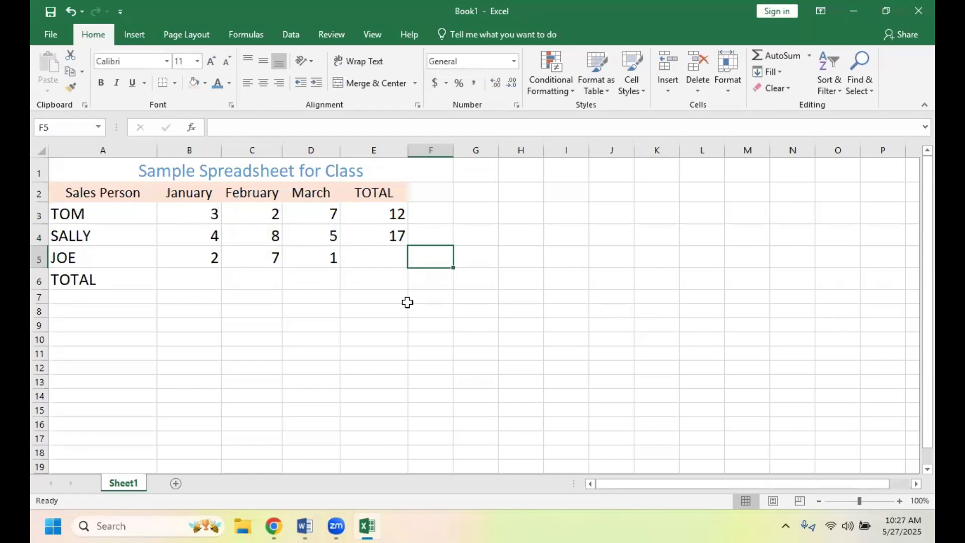
{"action": "left_click", "coordinate": [374, 239]}
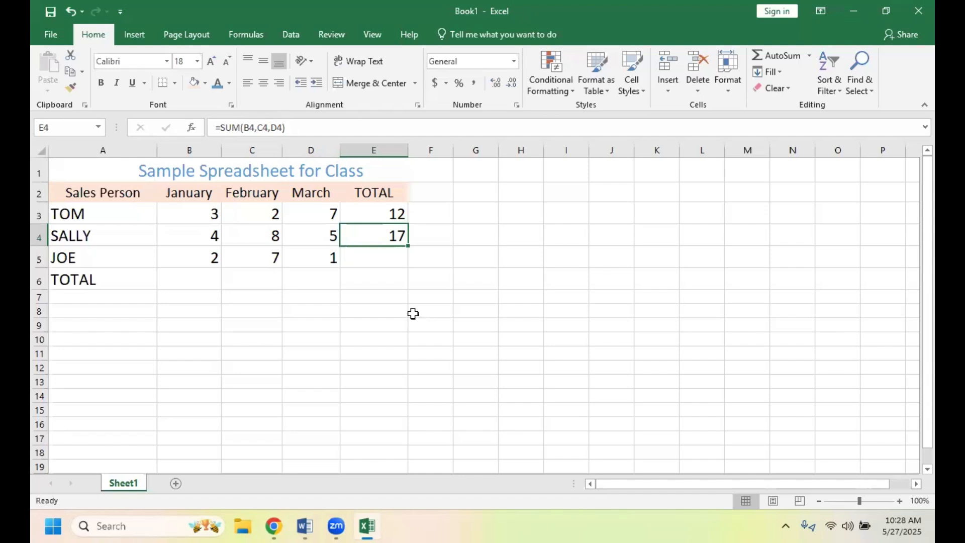
- Enter the formula =SUM(b5-d5) in cell E5 for the third salesperson's total
{"action": "left_click", "coordinate": [377, 265]}
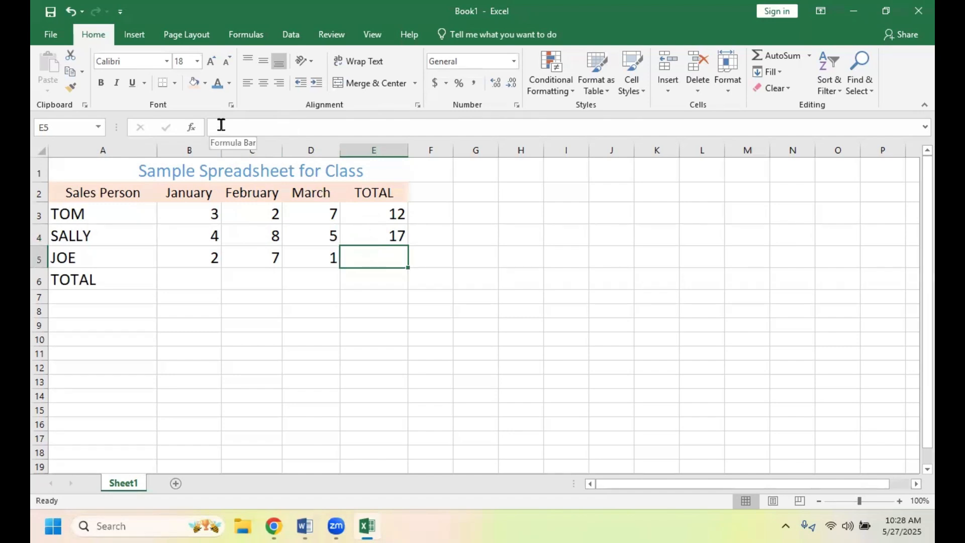
{"action": "left_click", "coordinate": [221, 126]}
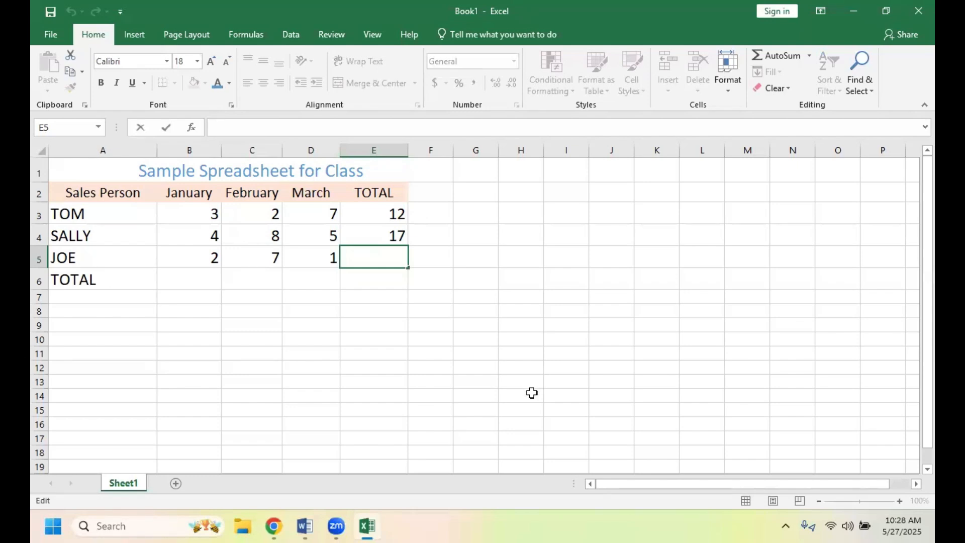
{"action": "type", "text": "="}
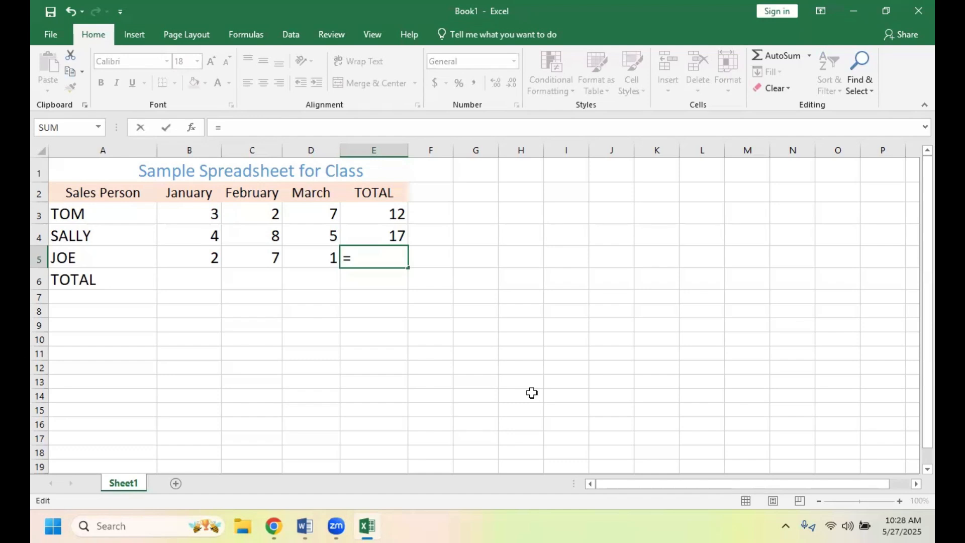
{"action": "type", "text": "SUM"}
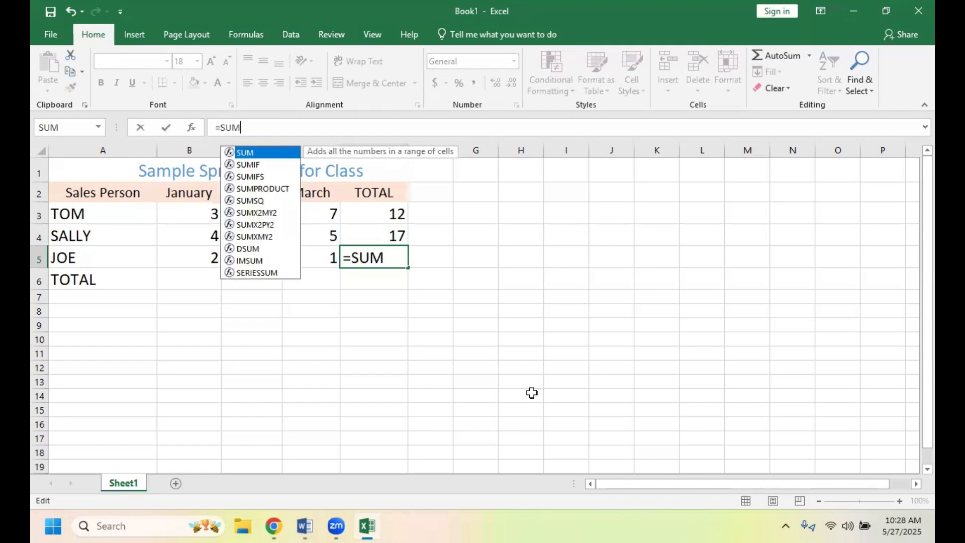
{"action": "type", "text": "("}
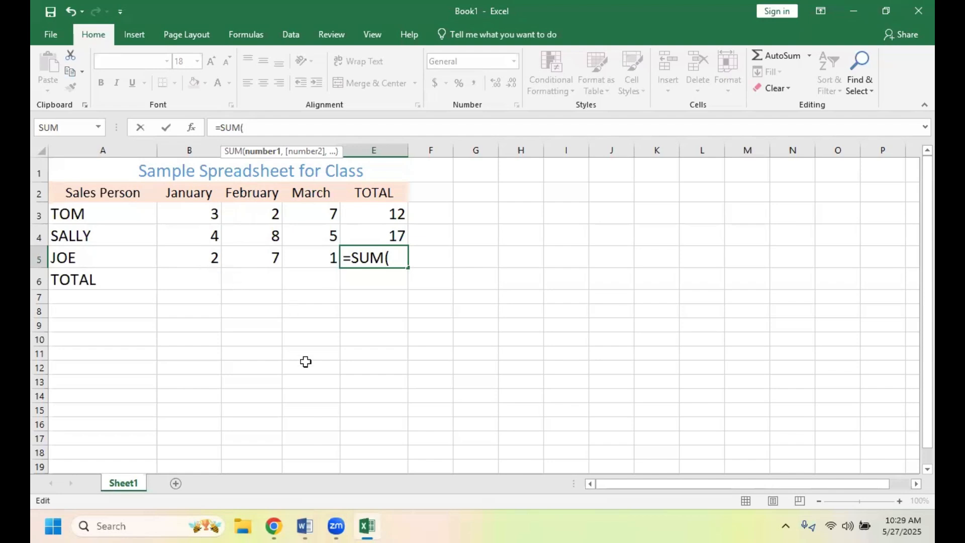
{"action": "type", "text": "b"}
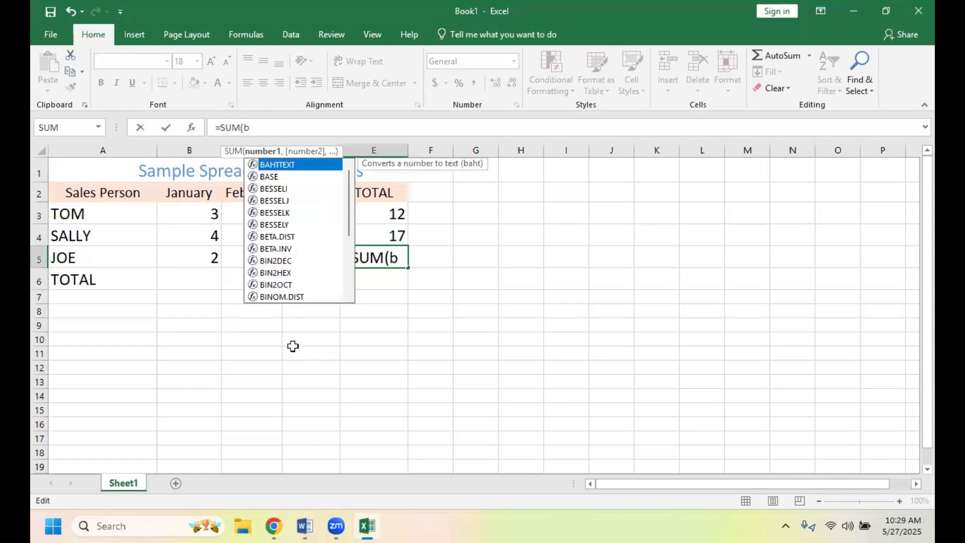
{"action": "type", "text": "5-"}
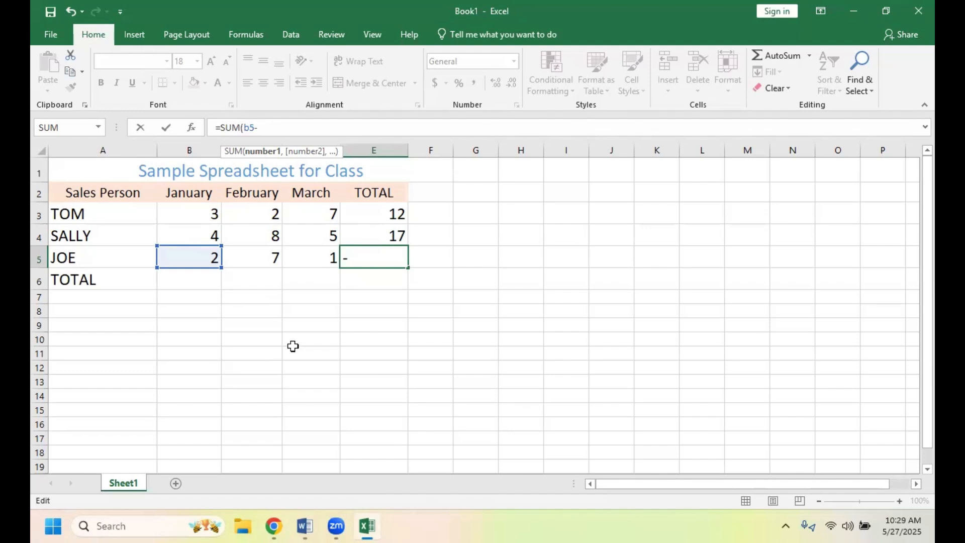
{"action": "type", "text": "d"}
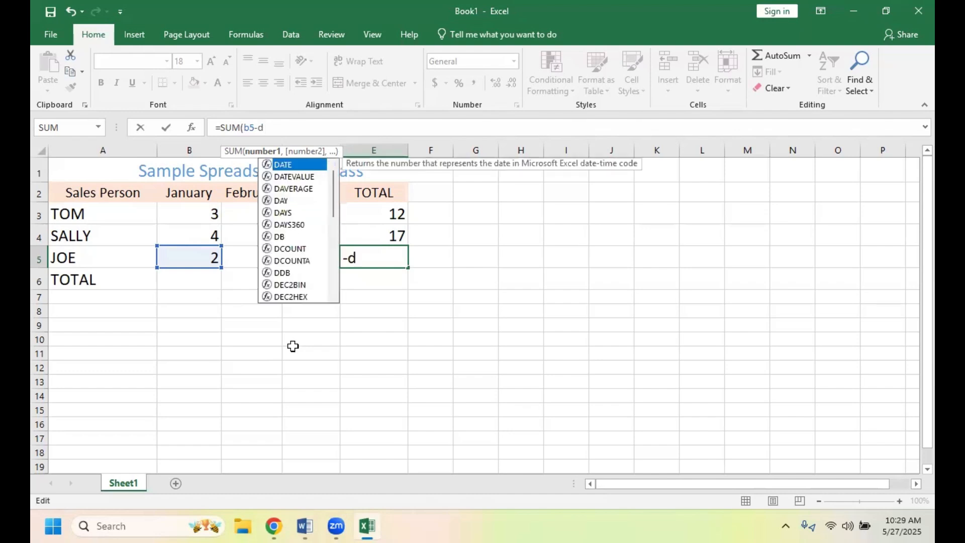
{"action": "type", "text": "5"}
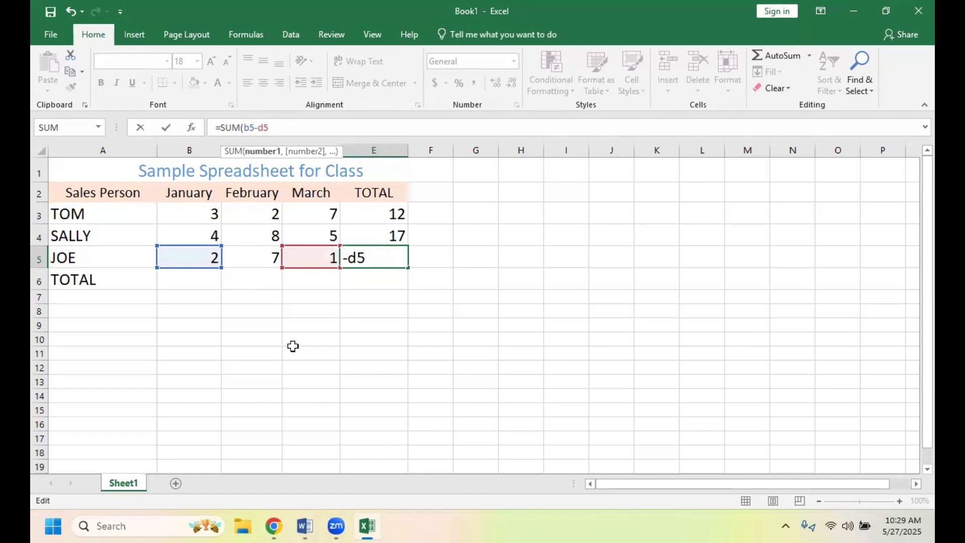
{"action": "type", "text": ")"}
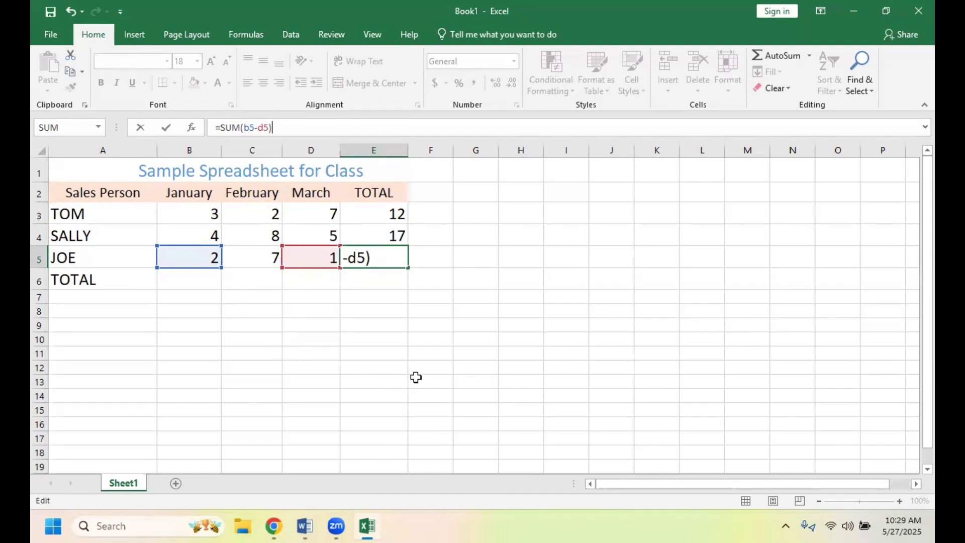
{"action": "left_click", "coordinate": [433, 315]}
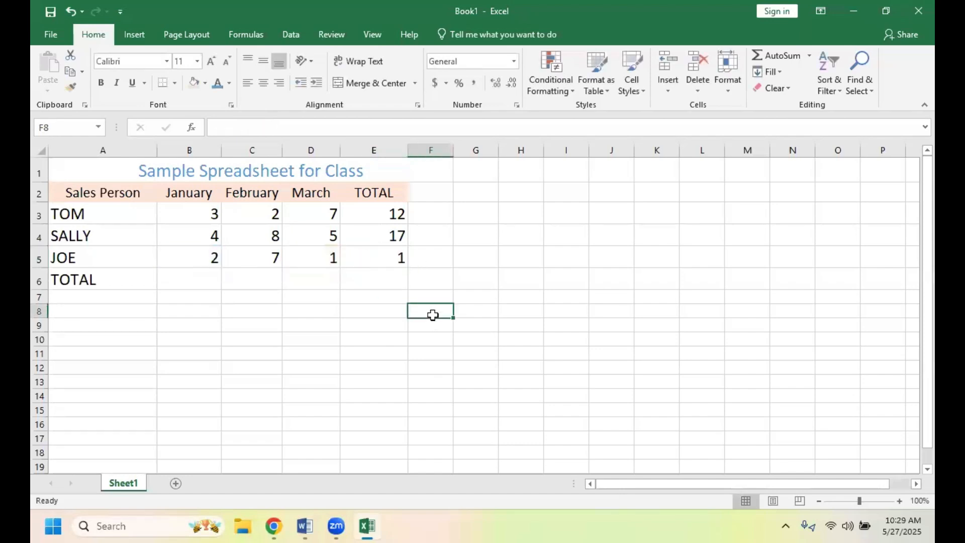
- Replace the minus sign in cell E5's formula with a colon so it reads =SUM(B5:D5)
{"action": "left_click", "coordinate": [381, 258]}
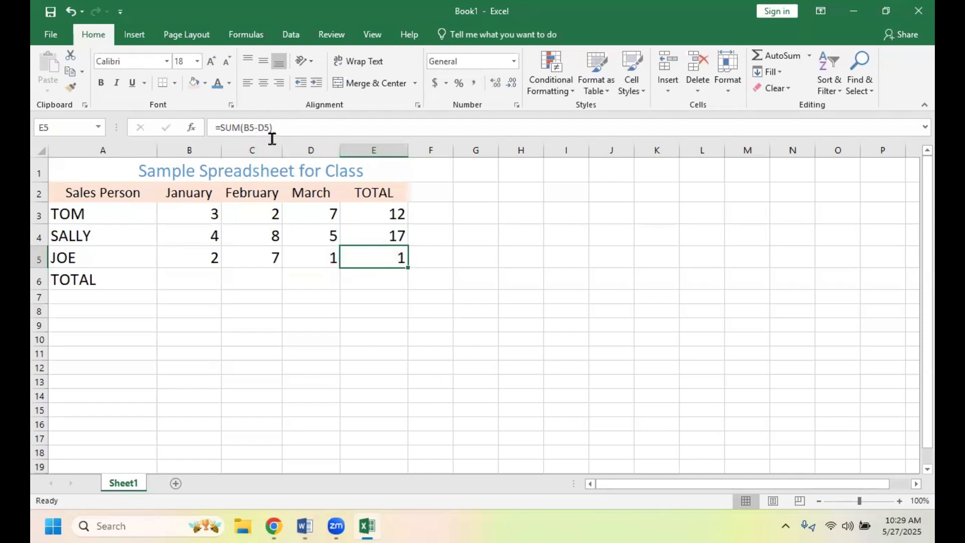
{"action": "left_click", "coordinate": [258, 128]}
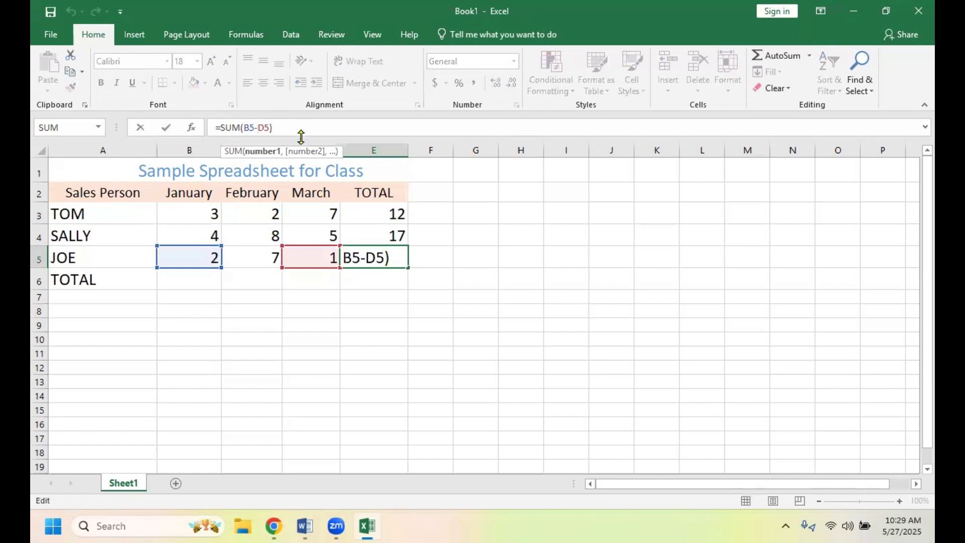
{"action": "key", "text": "BackSpace"}
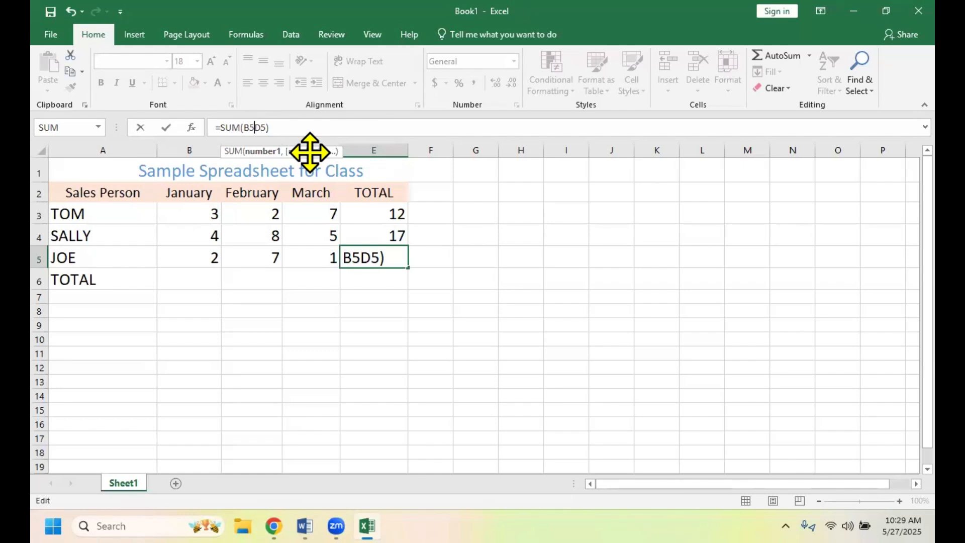
{"action": "type", "text": ":"}
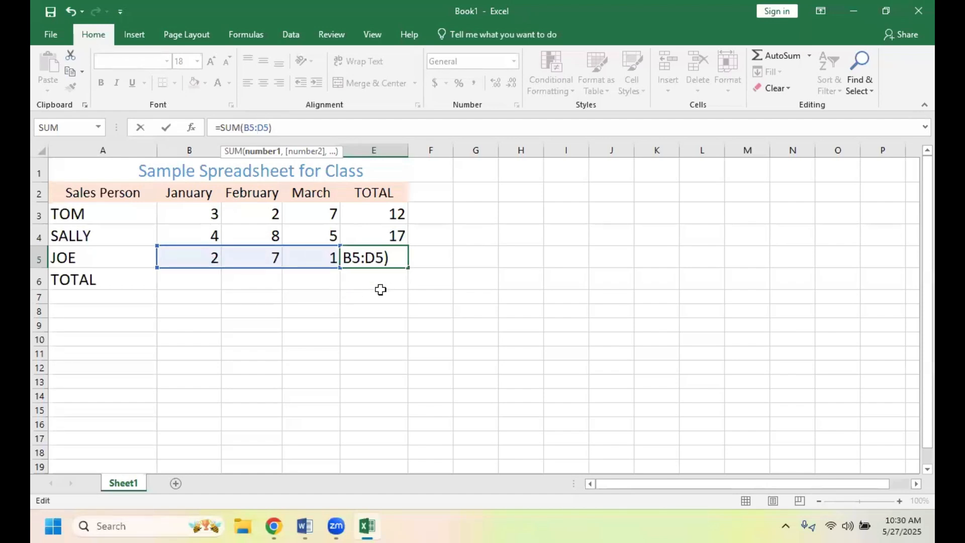
{"action": "left_click", "coordinate": [478, 284]}
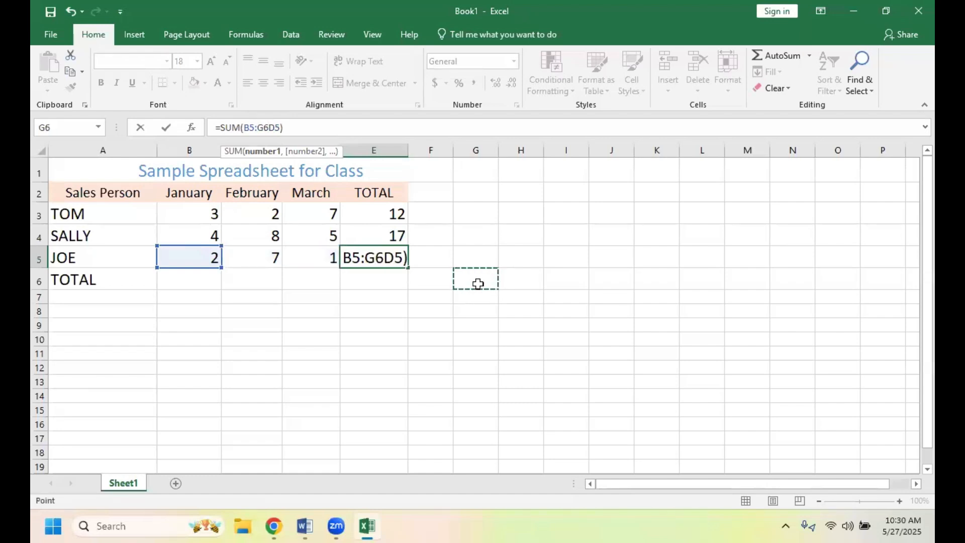
{"action": "left_click", "coordinate": [362, 257]}
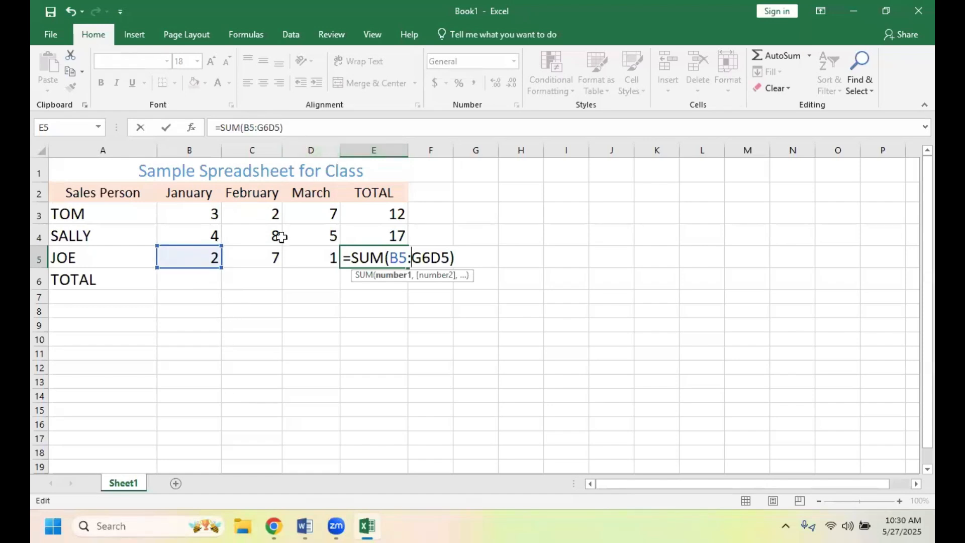
{"action": "left_click", "coordinate": [304, 277]}
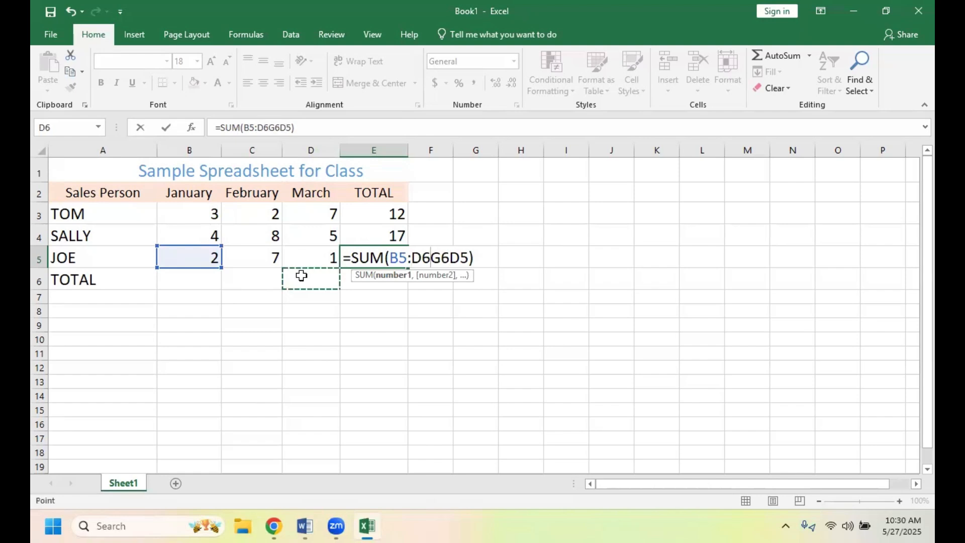
{"action": "left_click", "coordinate": [337, 309]}
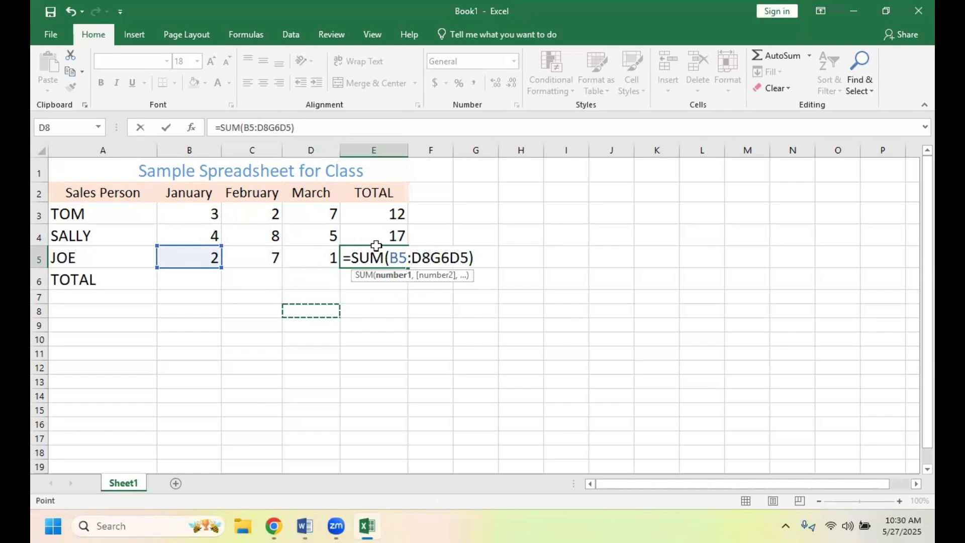
{"action": "left_click", "coordinate": [377, 131]}
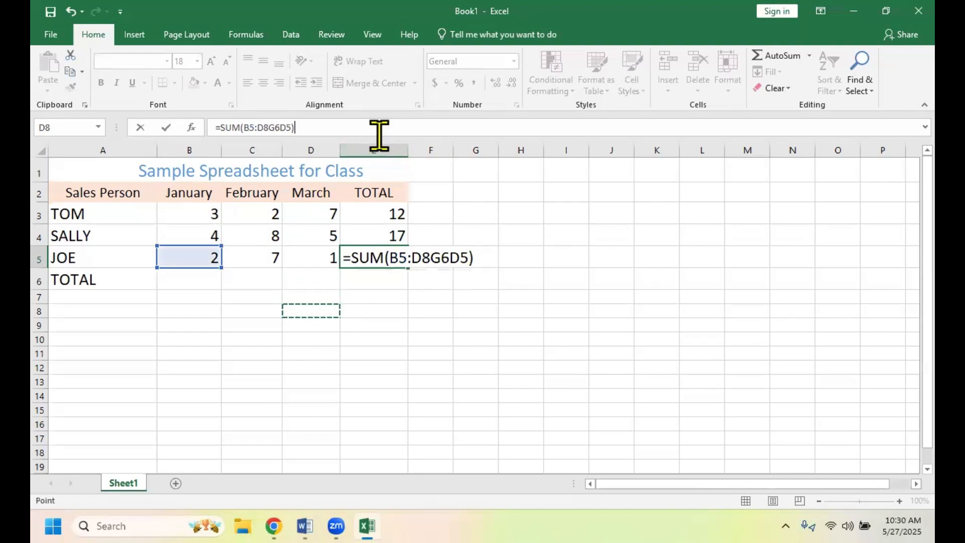
{"action": "left_click", "coordinate": [261, 258]}
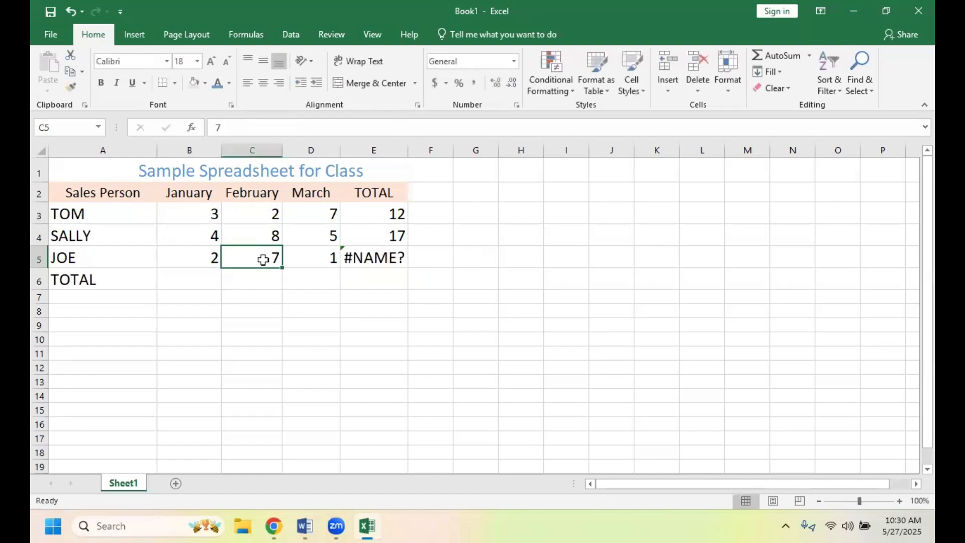
{"action": "left_click", "coordinate": [191, 258]}
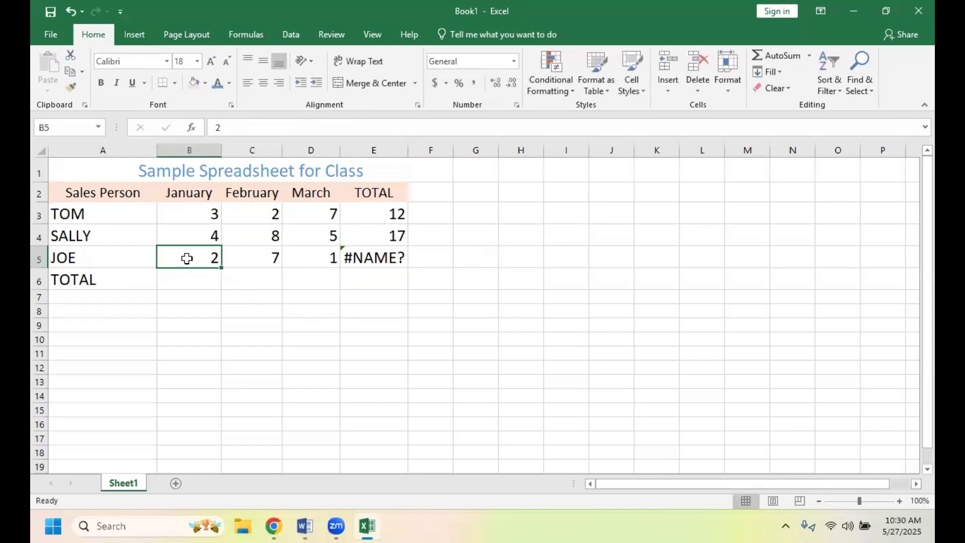
{"action": "left_click", "coordinate": [306, 260]}
- Remove the stray cell references from the formula in cell E5 and correct it to =SUM(B5:D5)
{"action": "left_click", "coordinate": [363, 257]}
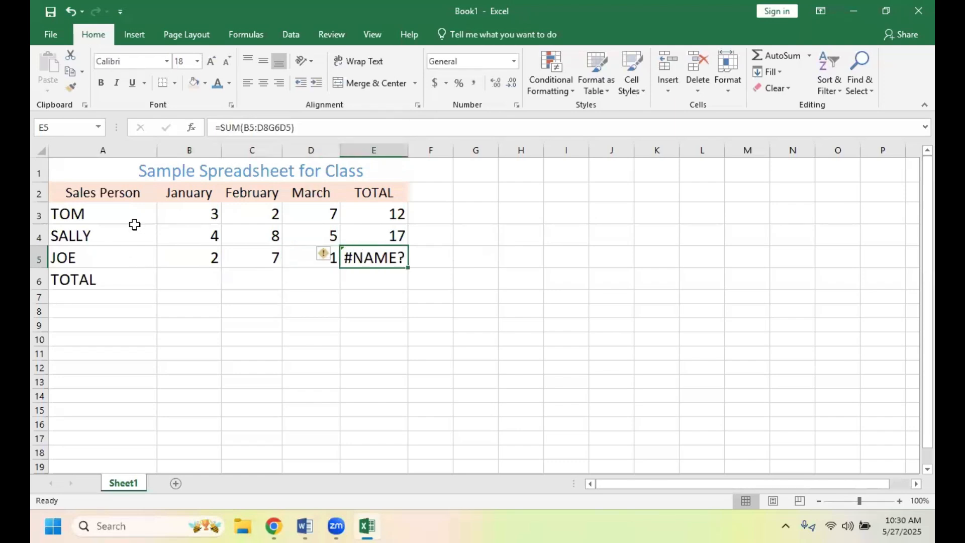
{"action": "left_click", "coordinate": [291, 127]}
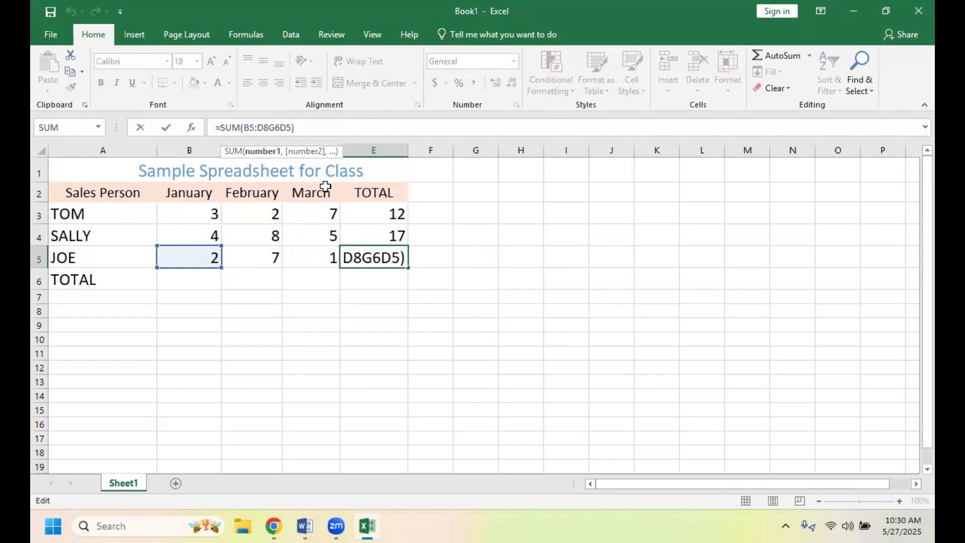
{"action": "key", "text": "BackSpace"}
{"action": "key", "text": "BackSpace"}
{"action": "key", "text": "BackSpace"}
{"action": "key", "text": "BackSpace"}
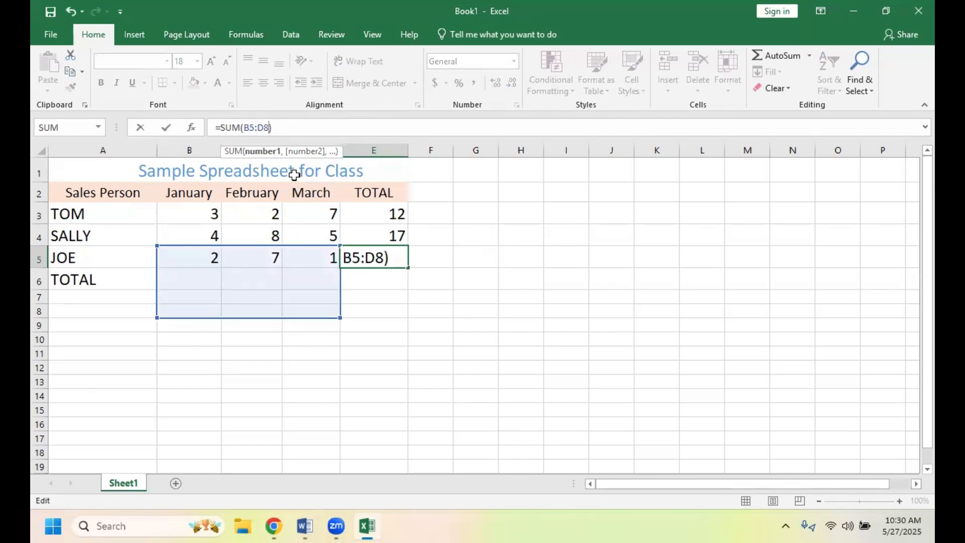
{"action": "key", "text": "BackSpace"}
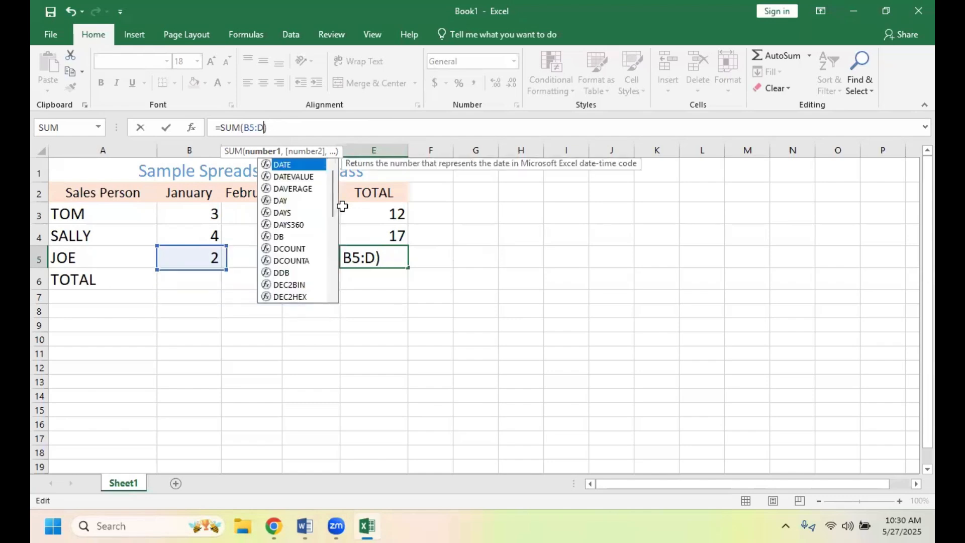
{"action": "type", "text": "5"}
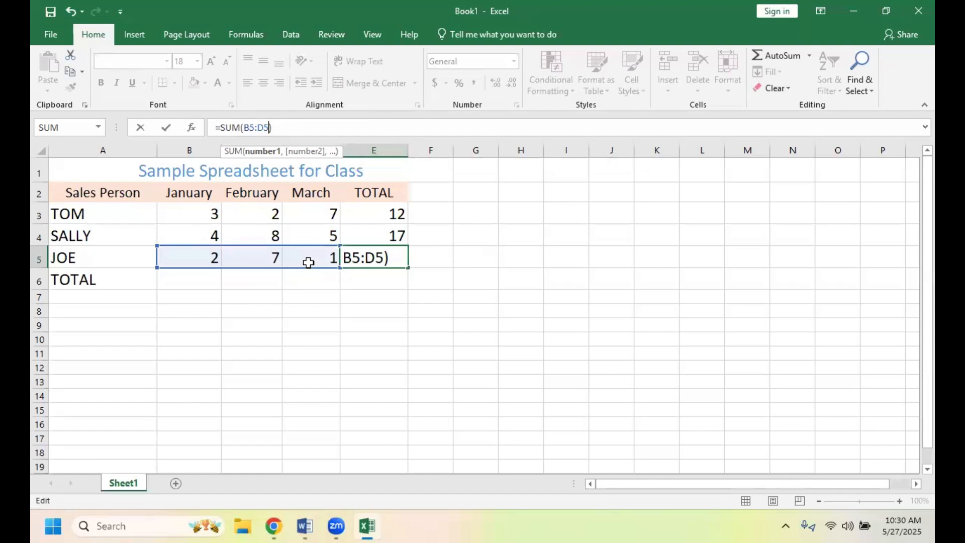
{"action": "left_click", "coordinate": [443, 280]}
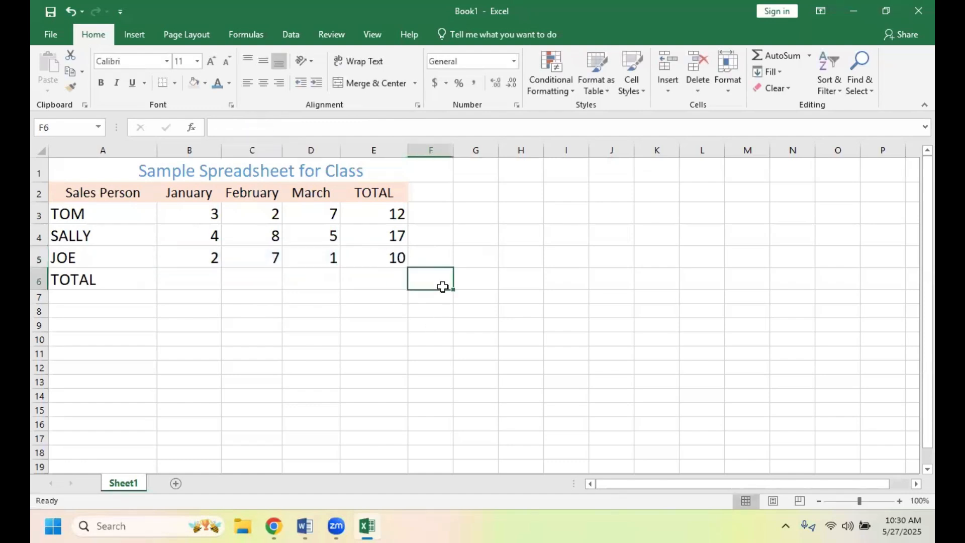
{"action": "left_click", "coordinate": [380, 261]}
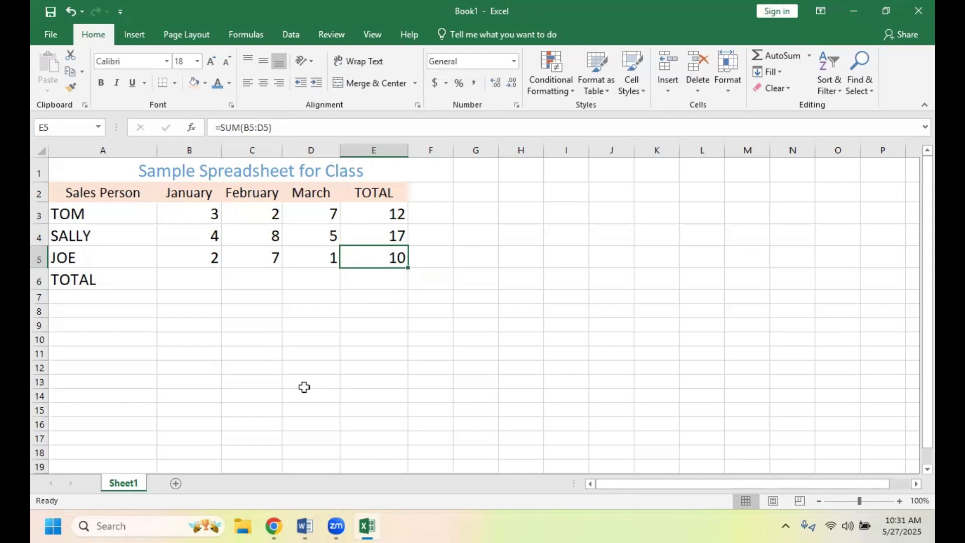
- Enter the formula =SUM(b3:b5) in cell B6 to total the January sales
{"action": "left_click", "coordinate": [192, 280]}
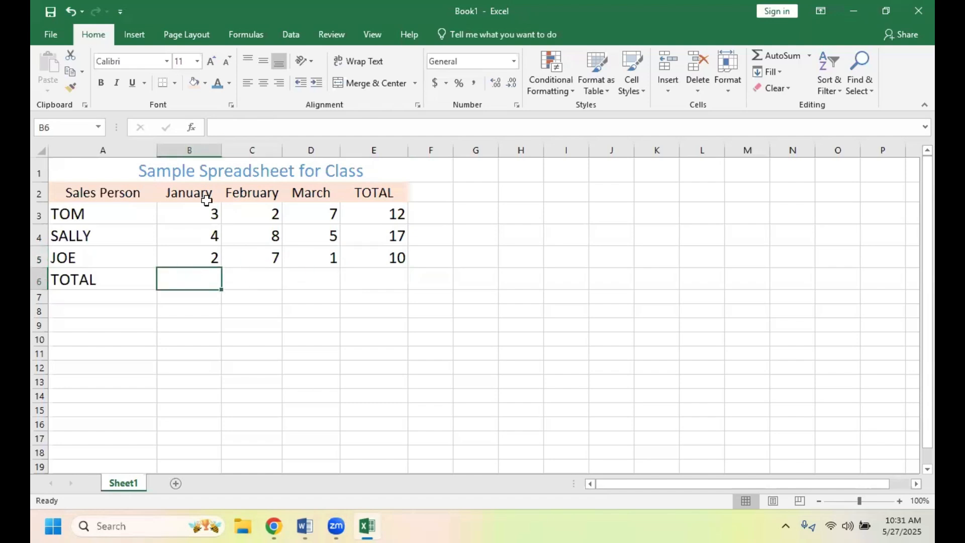
{"action": "left_click", "coordinate": [213, 128]}
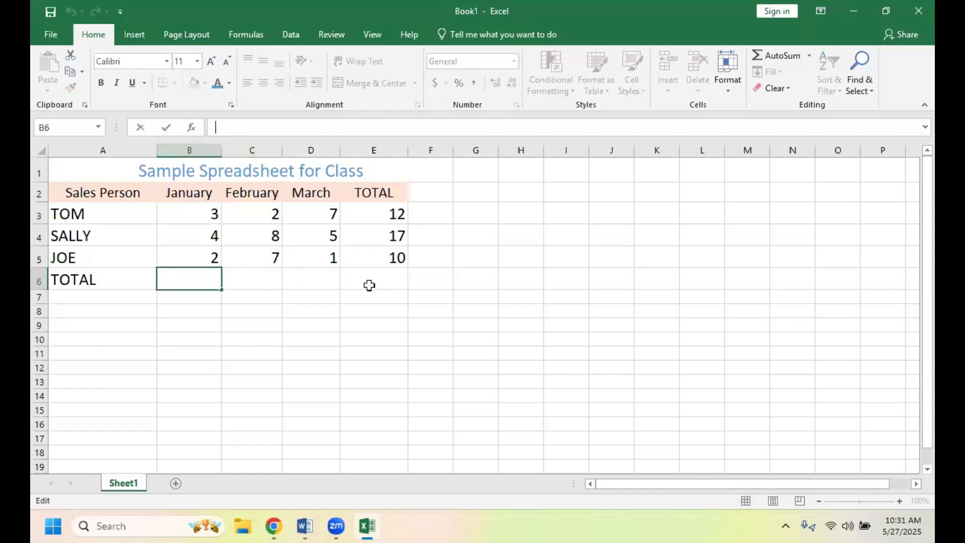
{"action": "type", "text": "="}
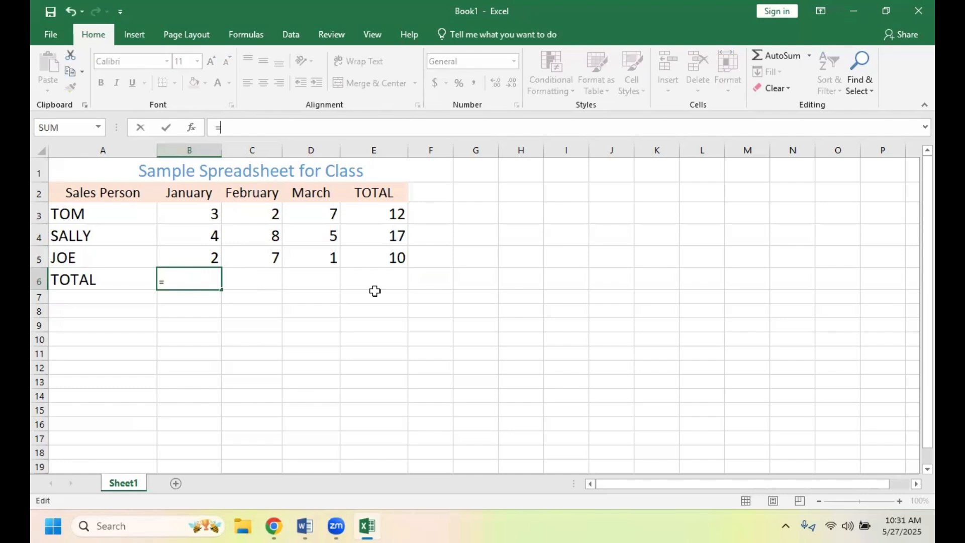
{"action": "type", "text": "SUM"}
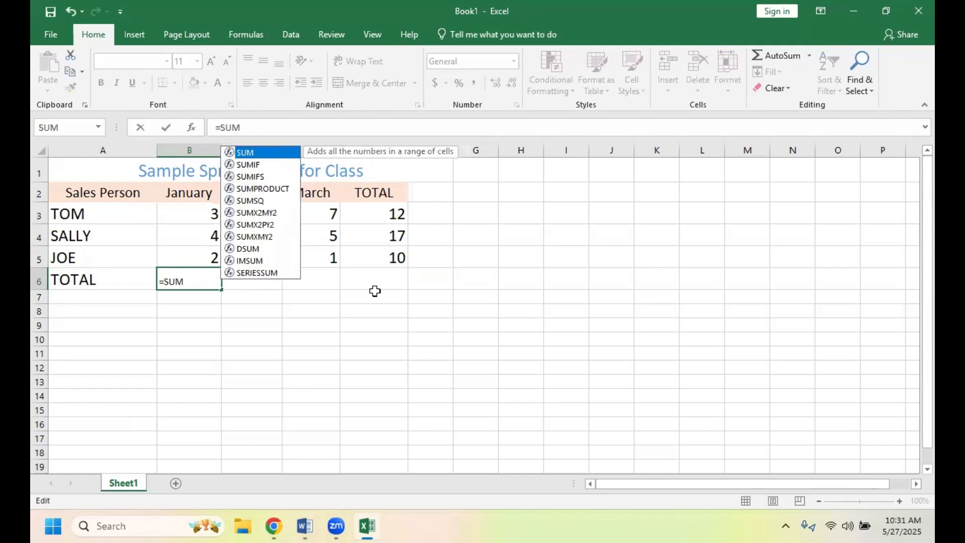
{"action": "type", "text": "("}
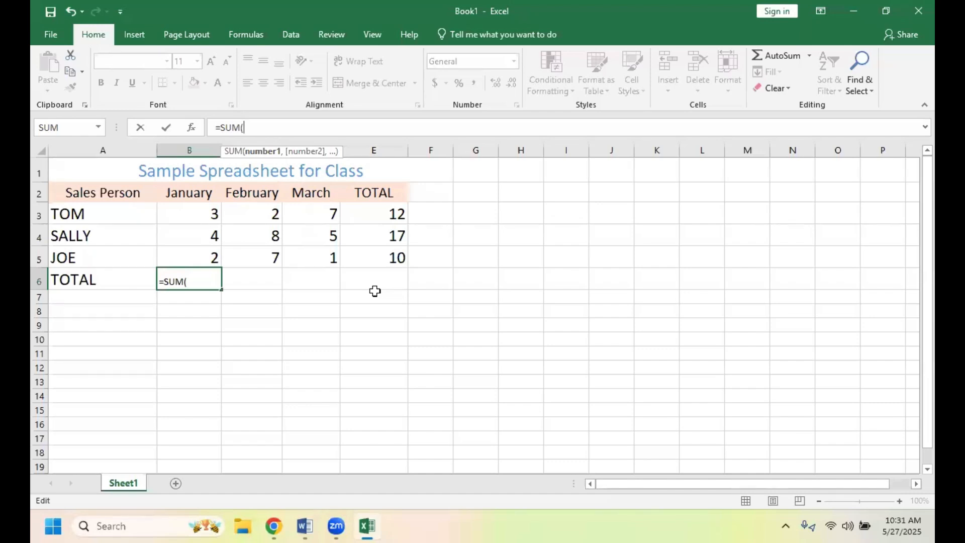
{"action": "type", "text": "b"}
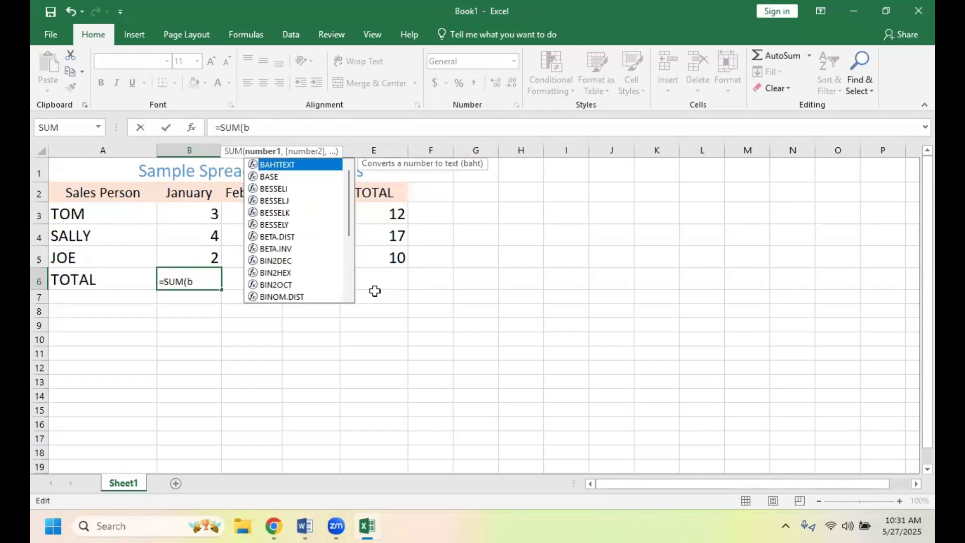
{"action": "type", "text": "3"}
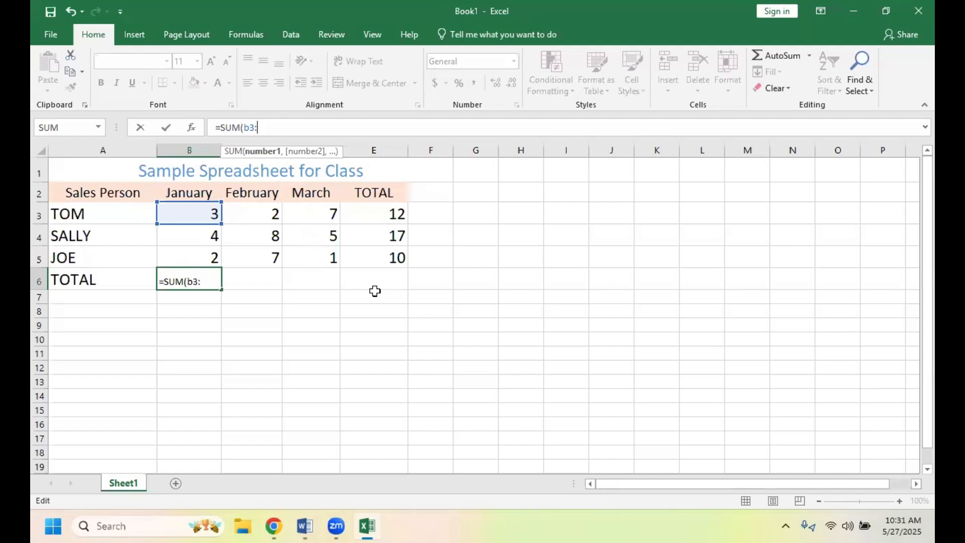
{"action": "type", "text": ":b"}
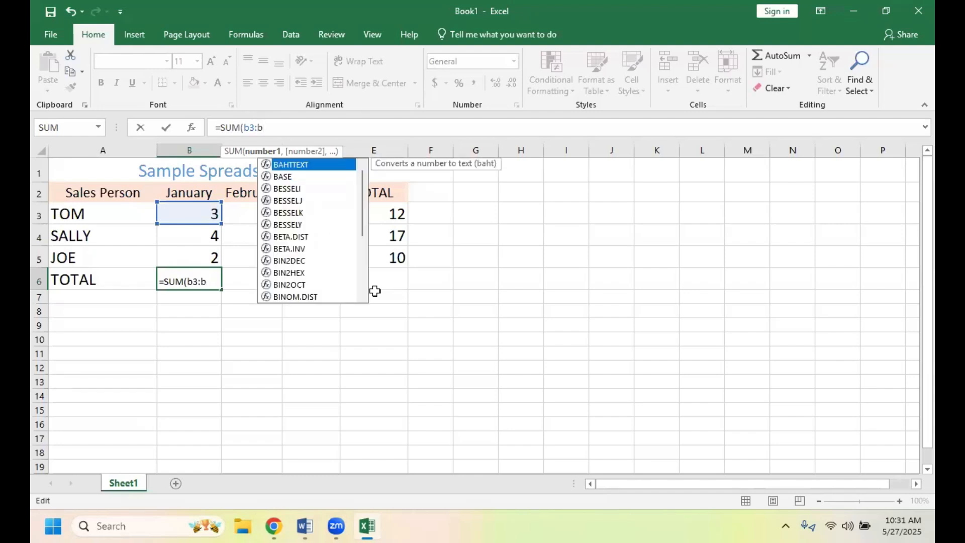
{"action": "type", "text": "5)"}
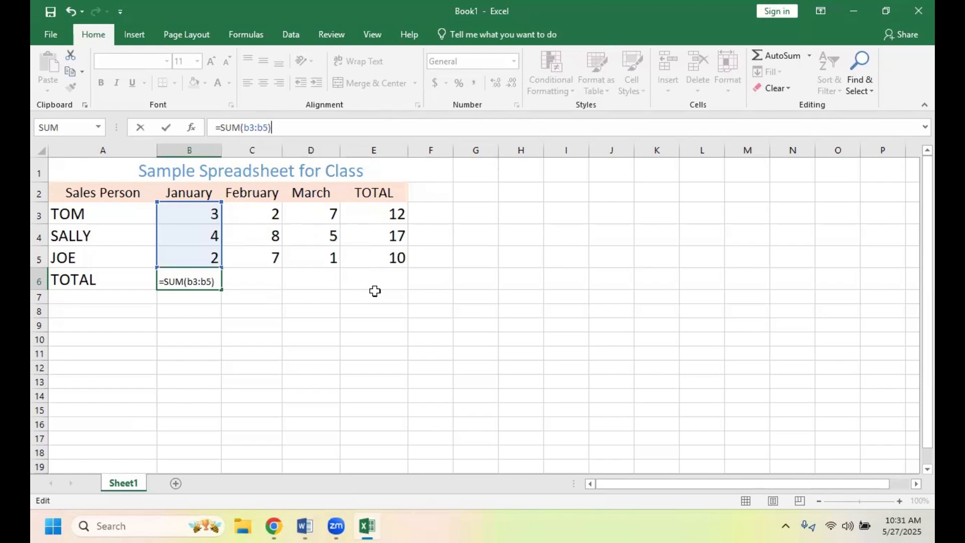
{"action": "left_click", "coordinate": [263, 305]}
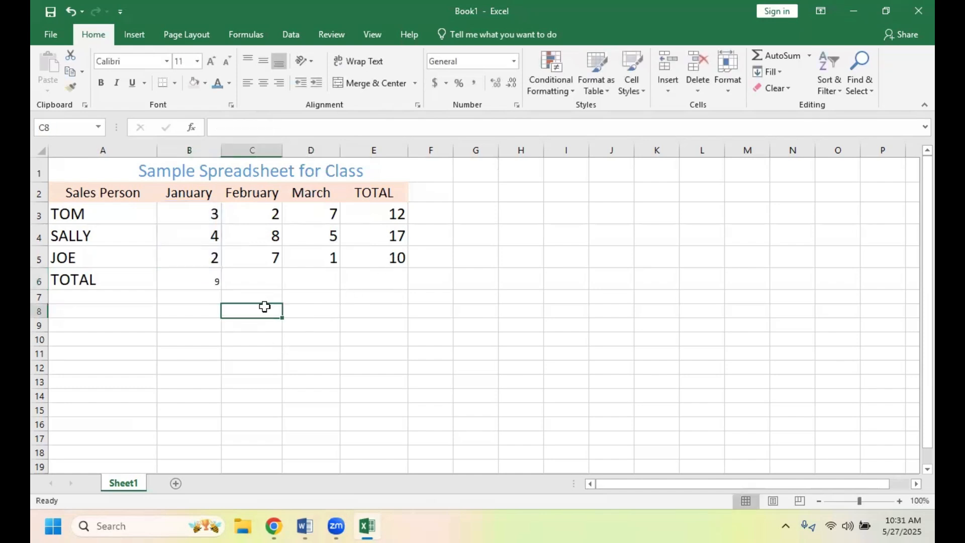
- Set the font size of the TOTAL row cells B6 through E6 to 18
{"action": "left_click", "coordinate": [192, 281]}
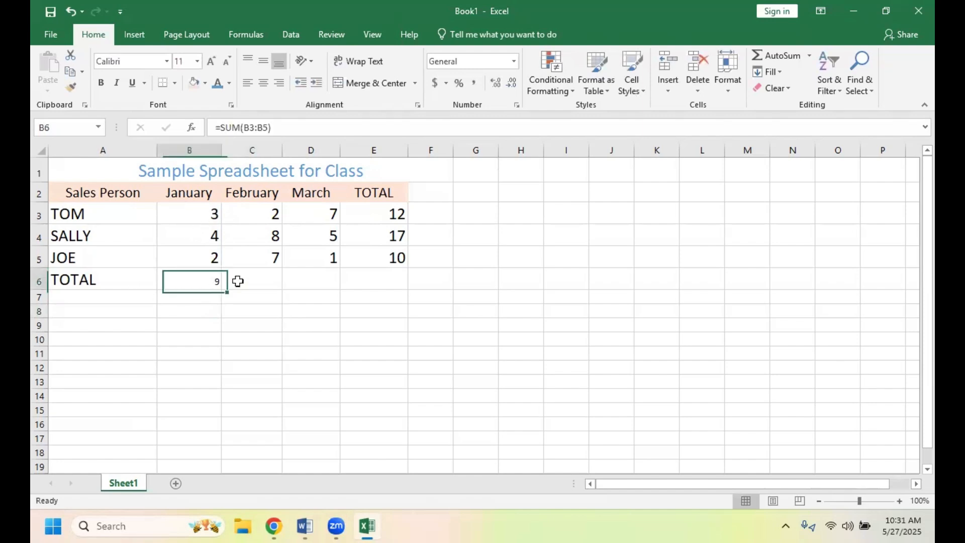
{"action": "left_click_drag", "start_coordinate": [238, 281], "coordinate": [368, 285]}
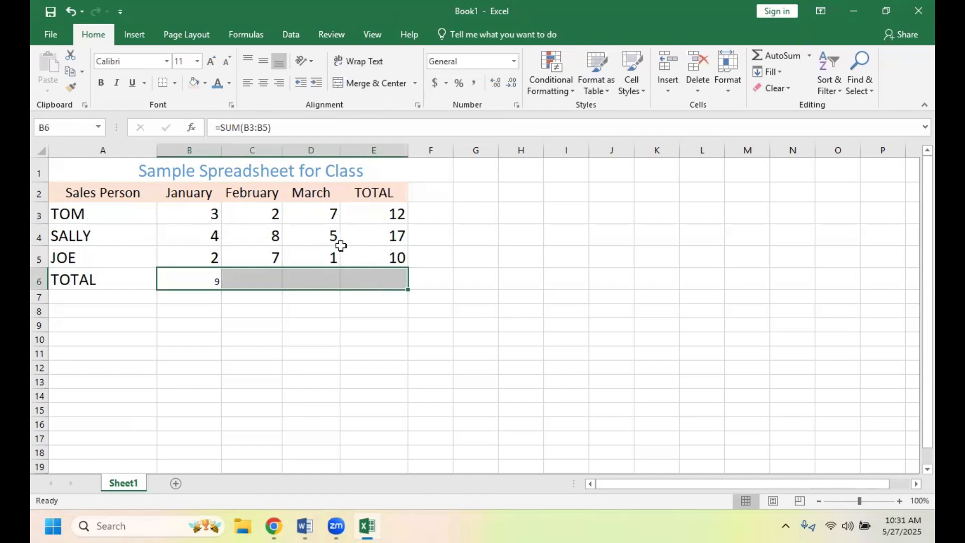
{"action": "left_click", "coordinate": [198, 62]}
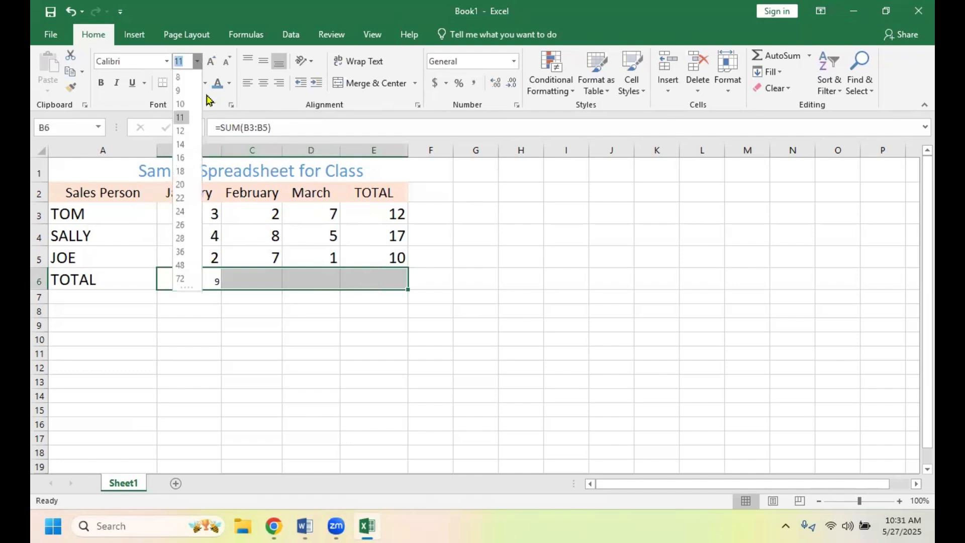
{"action": "left_click", "coordinate": [191, 172]}
{"action": "left_click", "coordinate": [322, 354]}
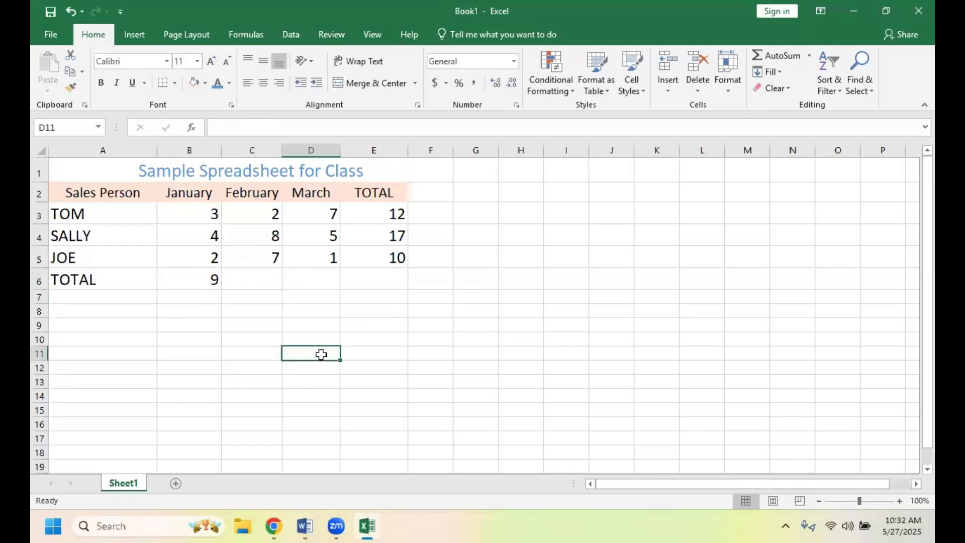
- Move the January total formula from cell B6 to cell E6
{"action": "left_click", "coordinate": [186, 284]}
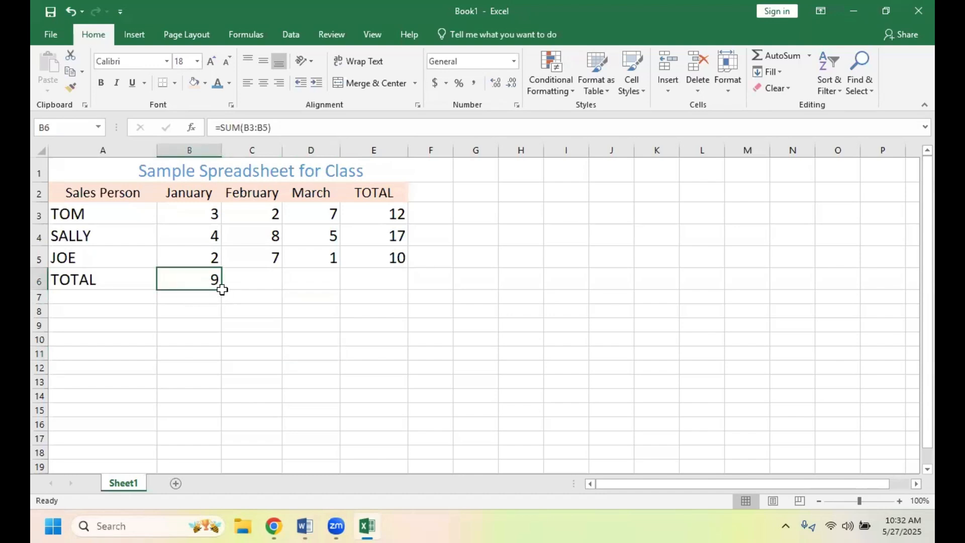
{"action": "mouse_move", "coordinate": [216, 288]}
{"action": "left_mouse_down"}
{"action": "mouse_move", "coordinate": [348, 287]}
{"action": "mouse_move", "coordinate": [194, 287]}
{"action": "mouse_move", "coordinate": [210, 291]}
{"action": "left_mouse_up"}
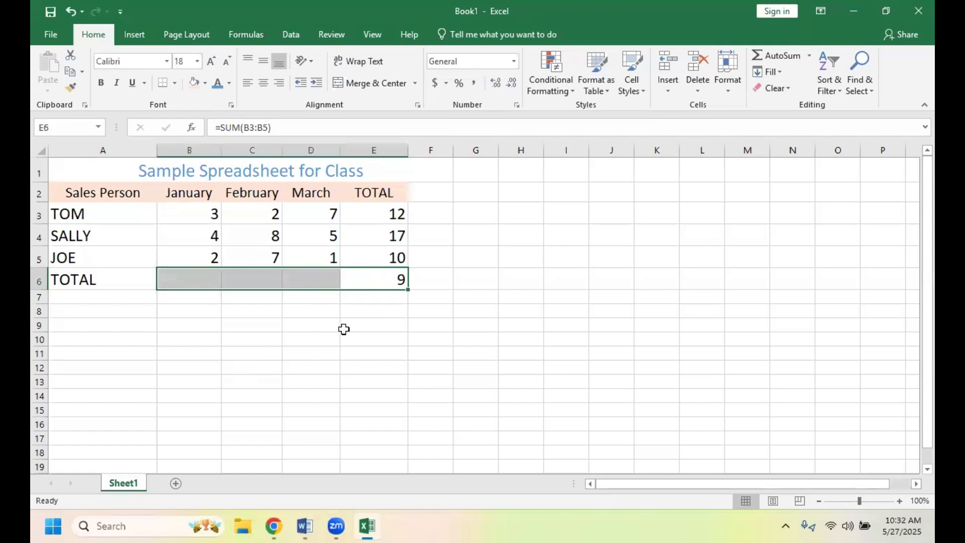
{"action": "left_click", "coordinate": [302, 354]}
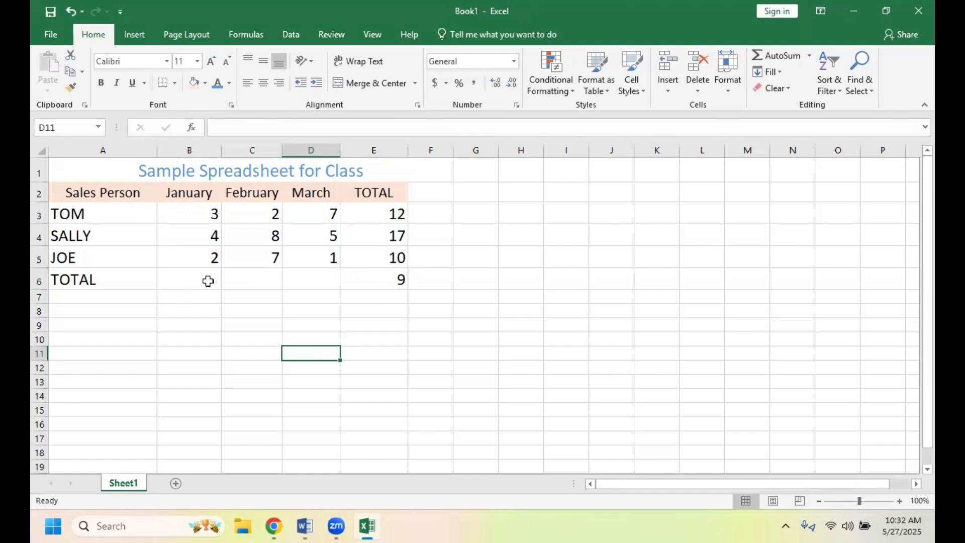
- Copy the total in cell E6 and paste only its formula into cell B6
{"action": "left_click", "coordinate": [374, 285]}
{"action": "right_click", "coordinate": [381, 300]}
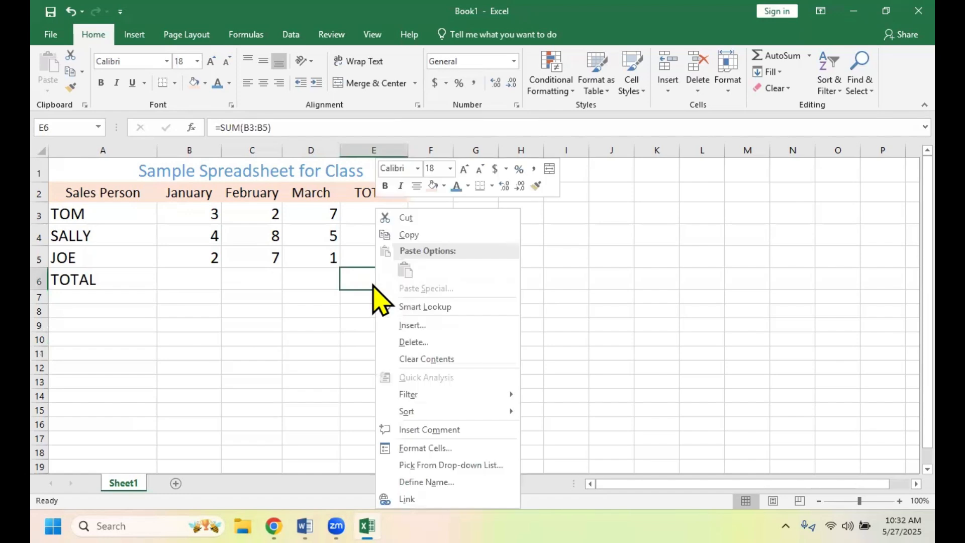
{"action": "left_click", "coordinate": [411, 235]}
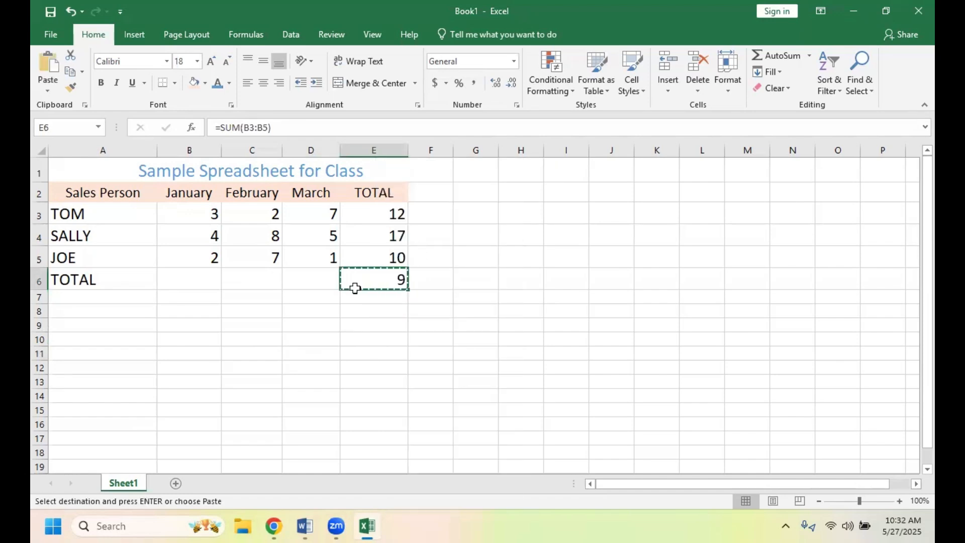
{"action": "left_click", "coordinate": [192, 281]}
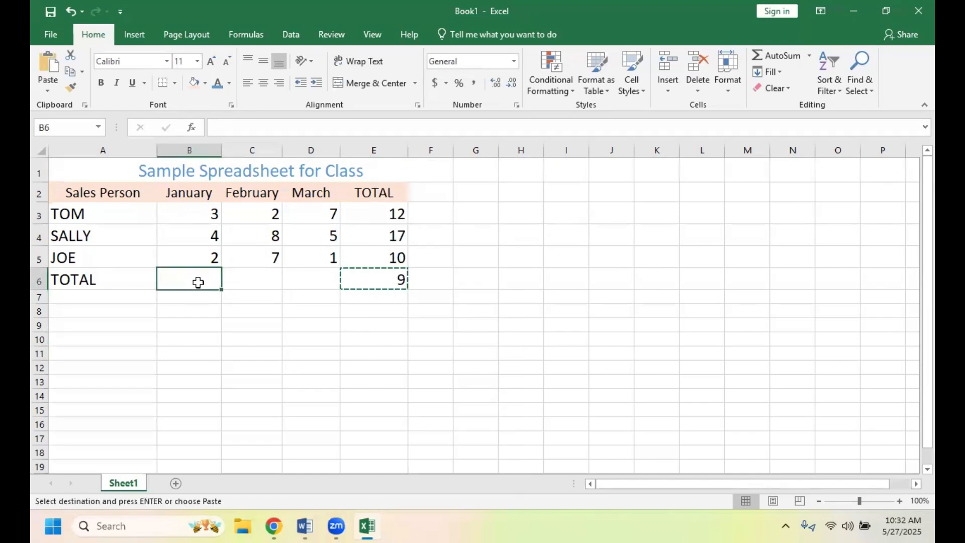
{"action": "right_click", "coordinate": [207, 283]}
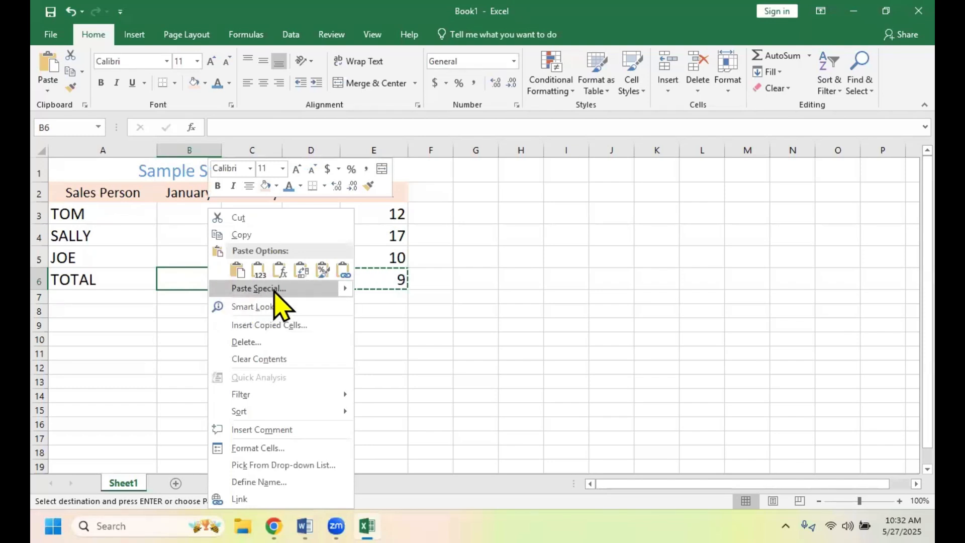
{"action": "mouse_move", "coordinate": [343, 290]}
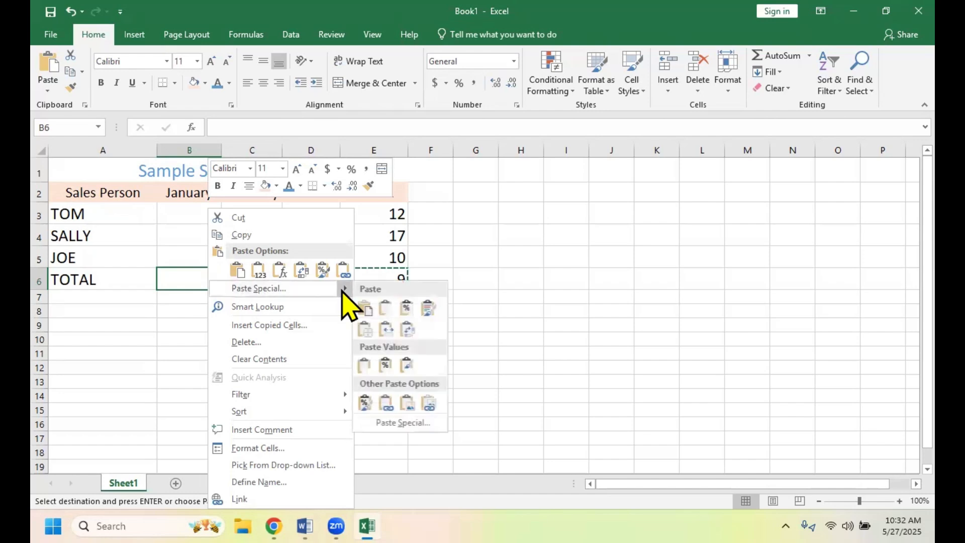
{"action": "left_click", "coordinate": [385, 312]}
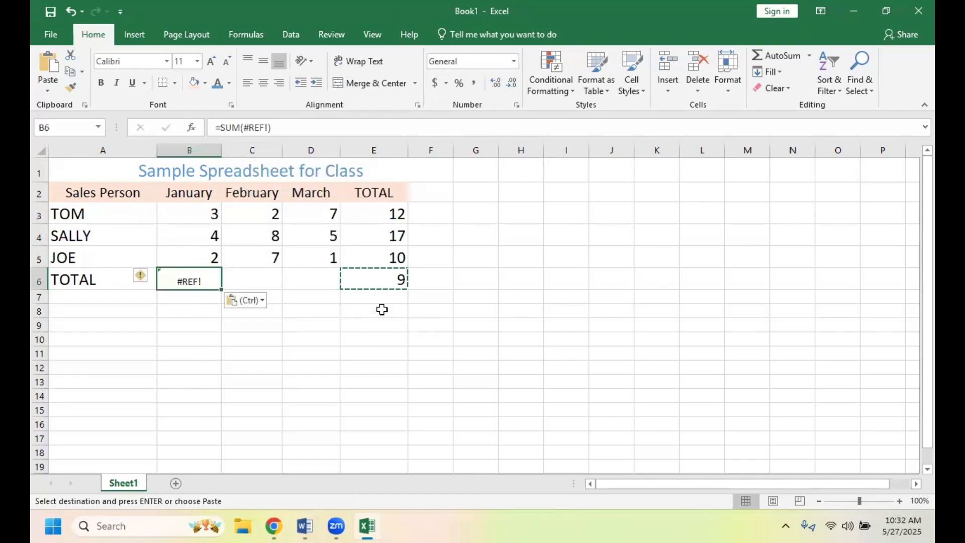
- Replace the broken reference in cell B6 so the formula reads =SUM(b3:b5)
{"action": "left_click", "coordinate": [271, 128]}
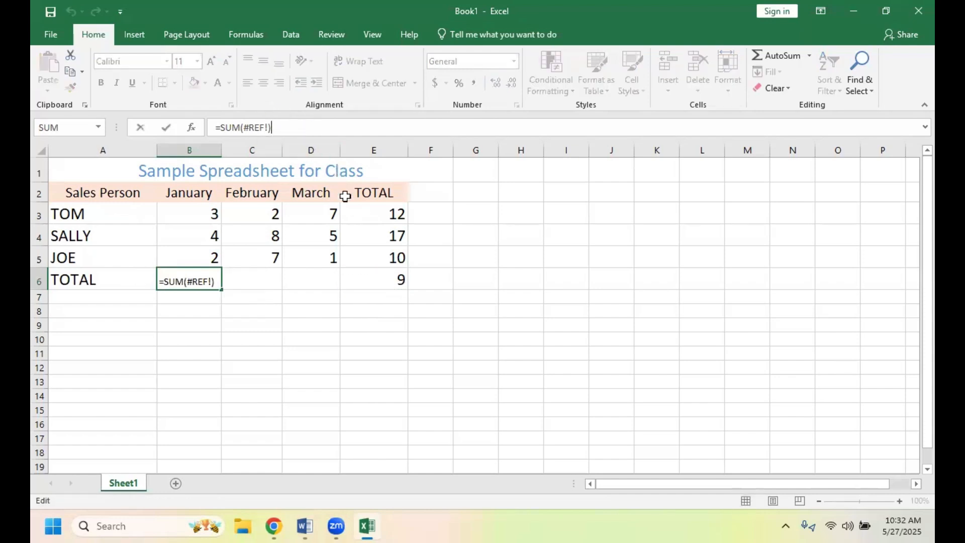
{"action": "key", "text": "BackSpace"}
{"action": "key", "text": "BackSpace"}
{"action": "key", "text": "BackSpace"}
{"action": "key", "text": "BackSpace"}
{"action": "key", "text": "BackSpace"}
{"action": "key", "text": "BackSpace"}
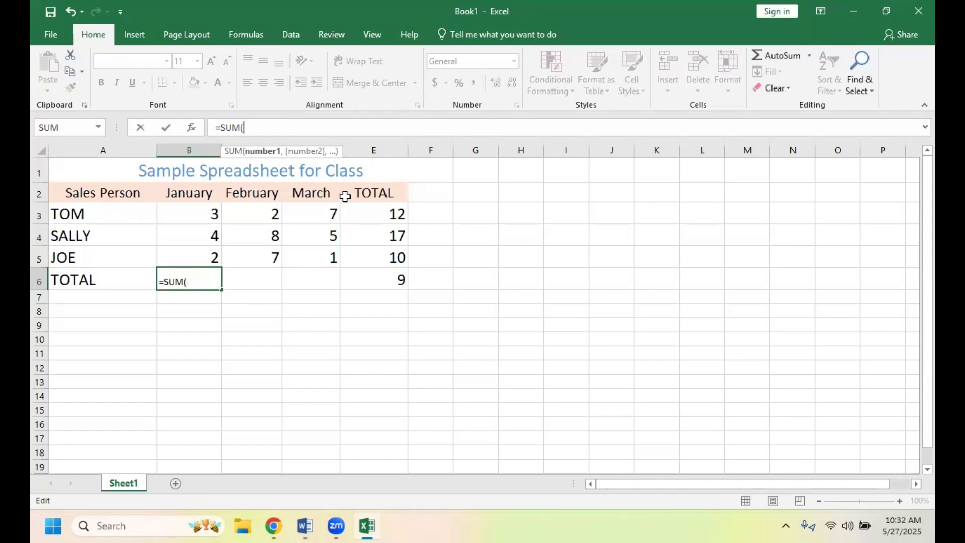
{"action": "type", "text": "b3"}
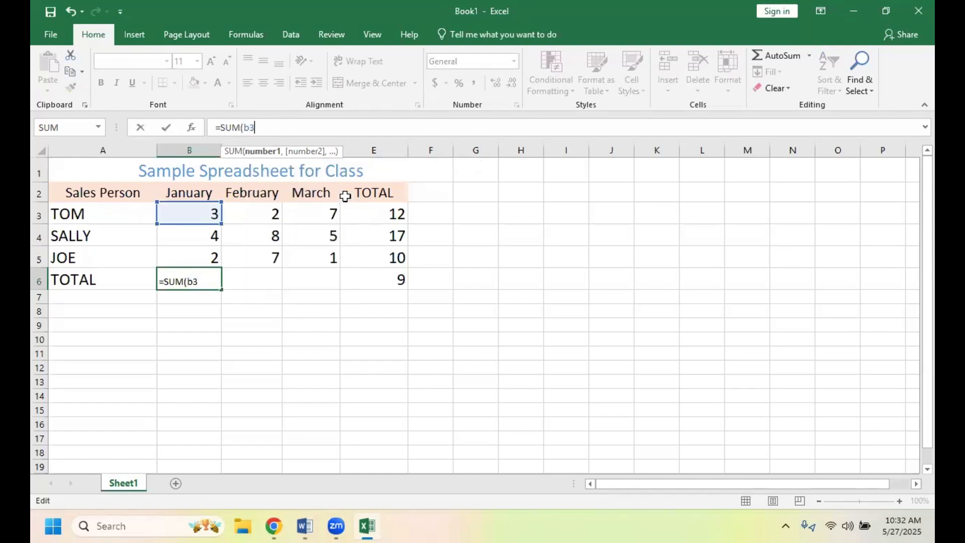
{"action": "type", "text": ":b"}
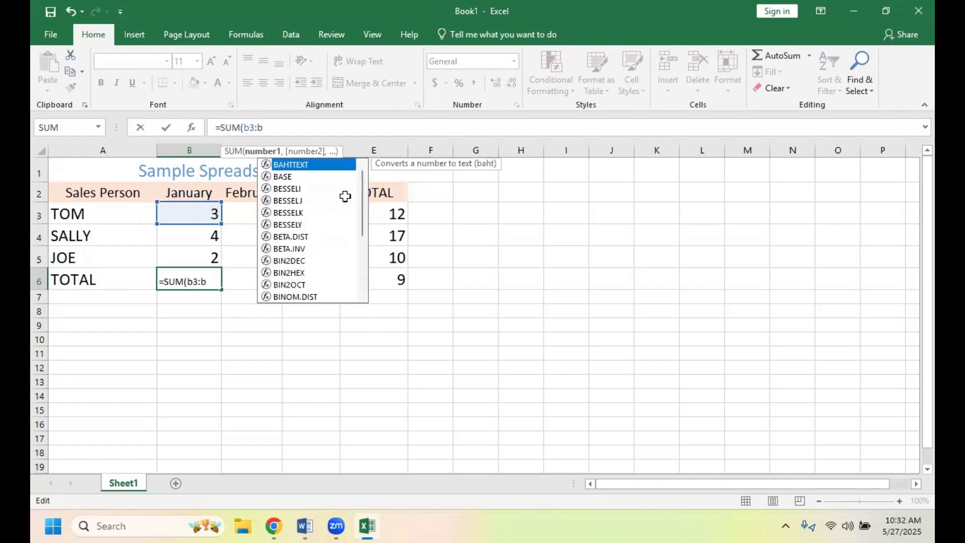
{"action": "type", "text": "5)"}
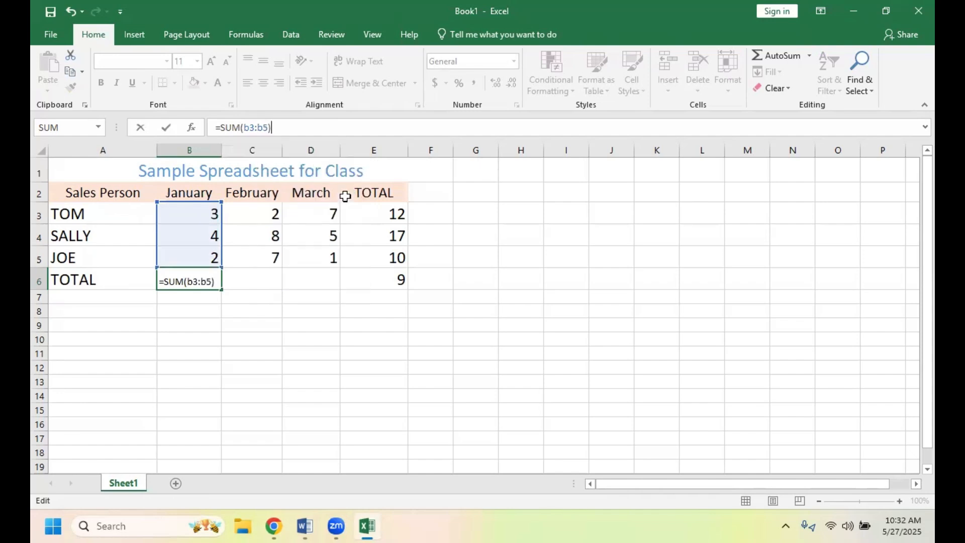
{"action": "left_click", "coordinate": [328, 337]}
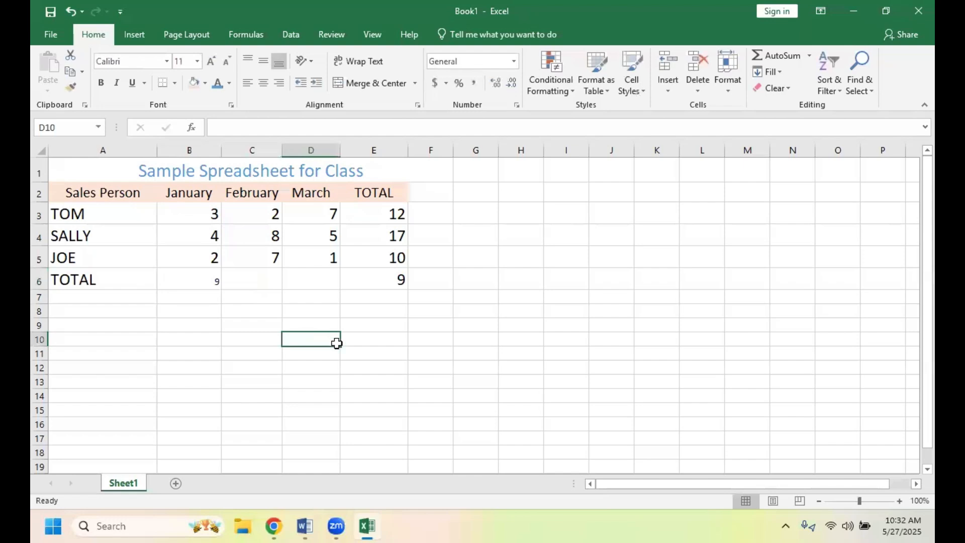
- Delete the misplaced January total in cell E6 with the Shift cells left option
{"action": "right_click", "coordinate": [393, 286]}
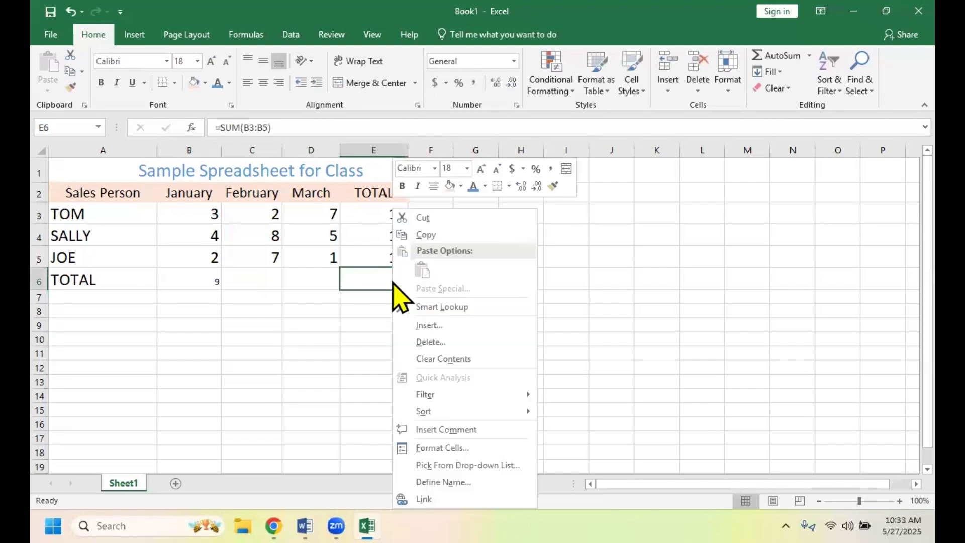
{"action": "left_click", "coordinate": [433, 219]}
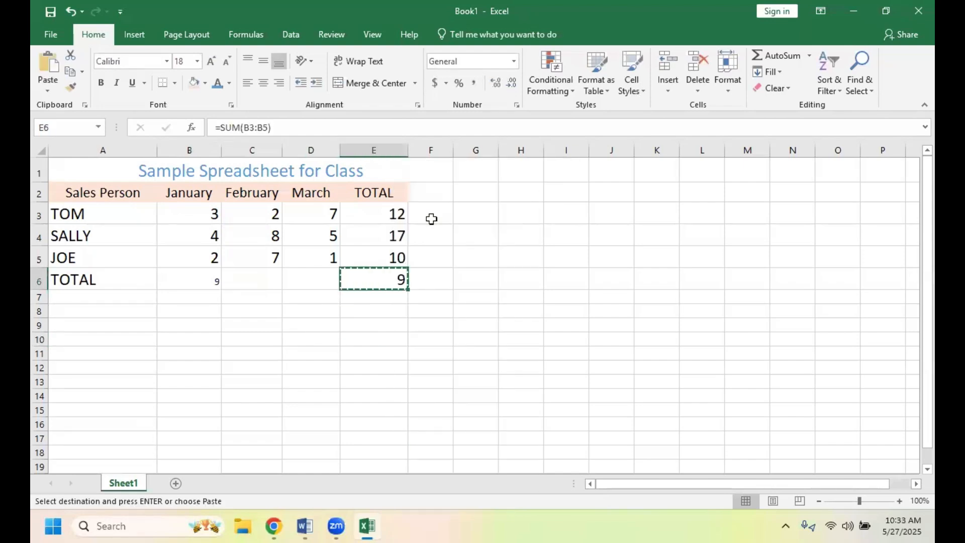
{"action": "right_click", "coordinate": [397, 290]}
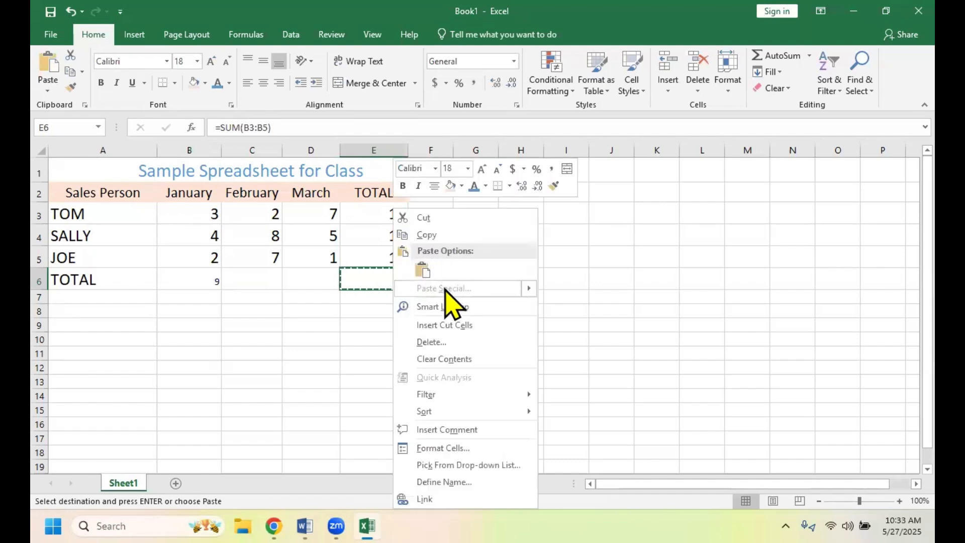
{"action": "left_click", "coordinate": [446, 341]}
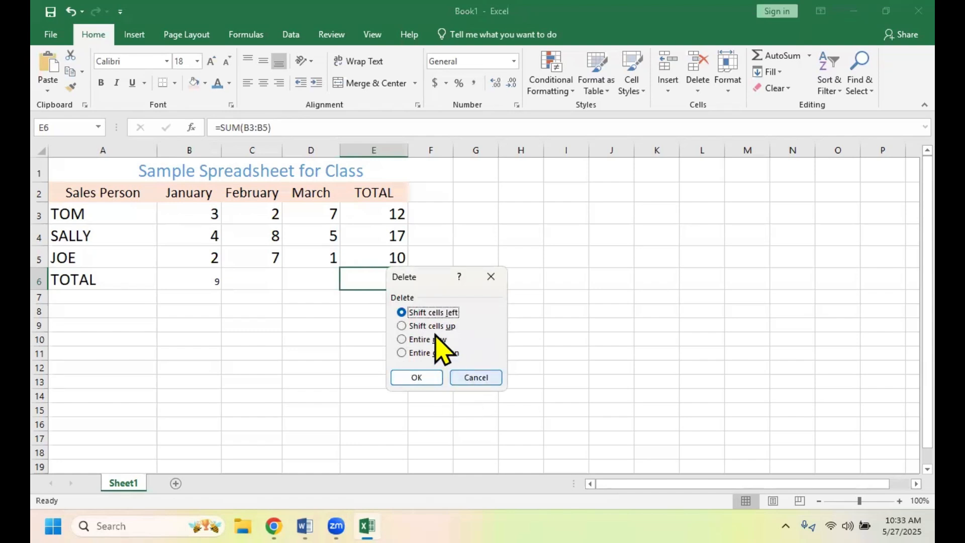
{"action": "left_click", "coordinate": [418, 376]}
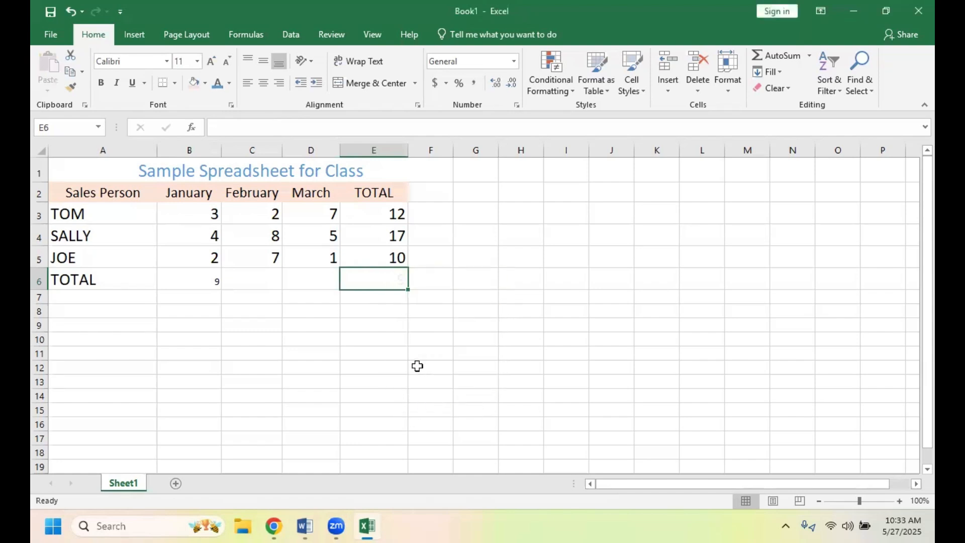
{"action": "key", "text": "ctrl+z"}
- Set the font size of the TOTAL row cells B6 through E6 to 18
{"action": "left_click_drag", "start_coordinate": [201, 282], "coordinate": [362, 286]}
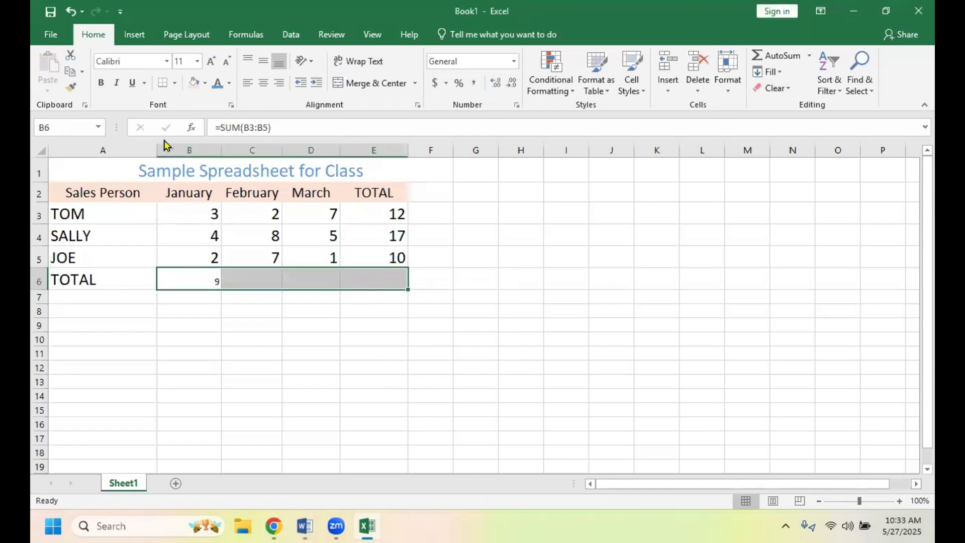
{"action": "left_click", "coordinate": [198, 61]}
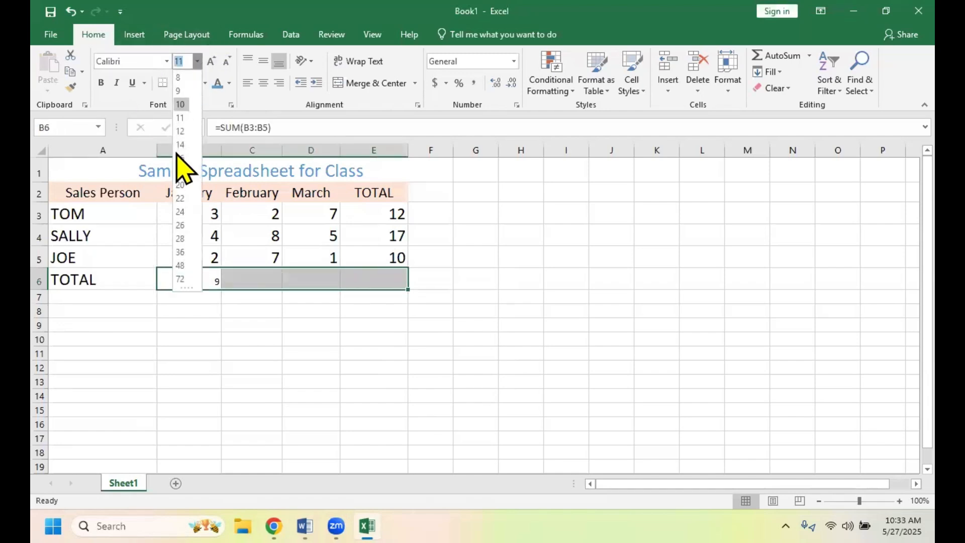
{"action": "left_click", "coordinate": [178, 172]}
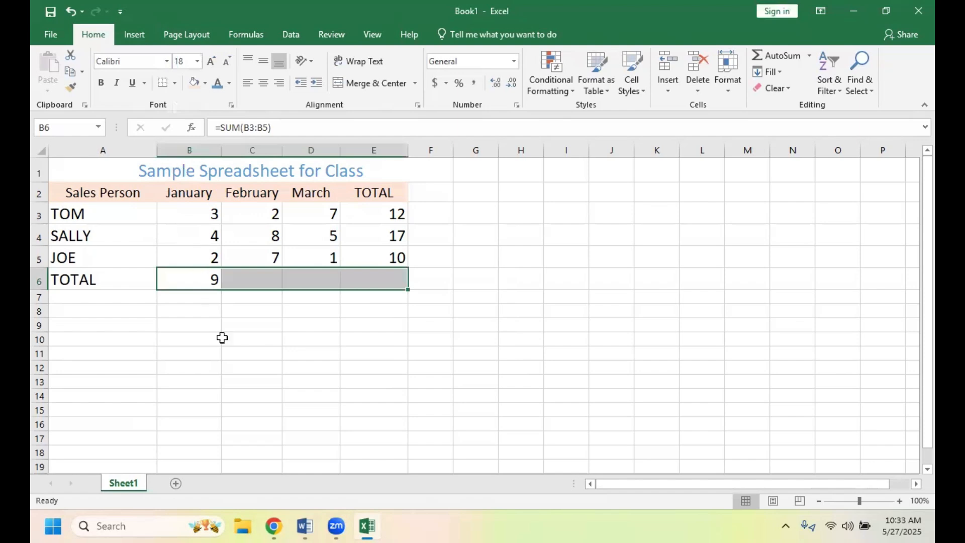
{"action": "left_click", "coordinate": [238, 367]}
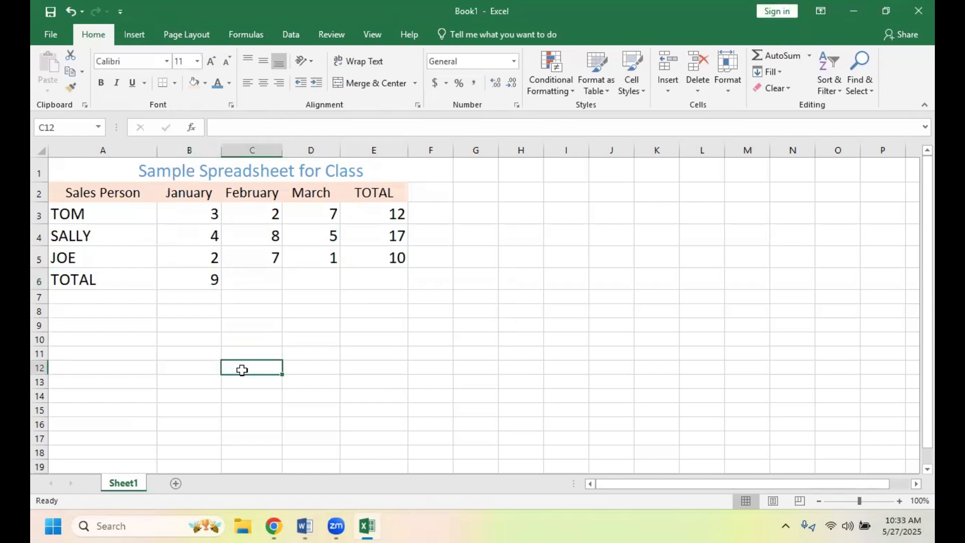
- Copy the January total formula from cell B6 into C6 and D6 as formulas and check the pasted February formula
{"action": "left_click", "coordinate": [189, 281]}
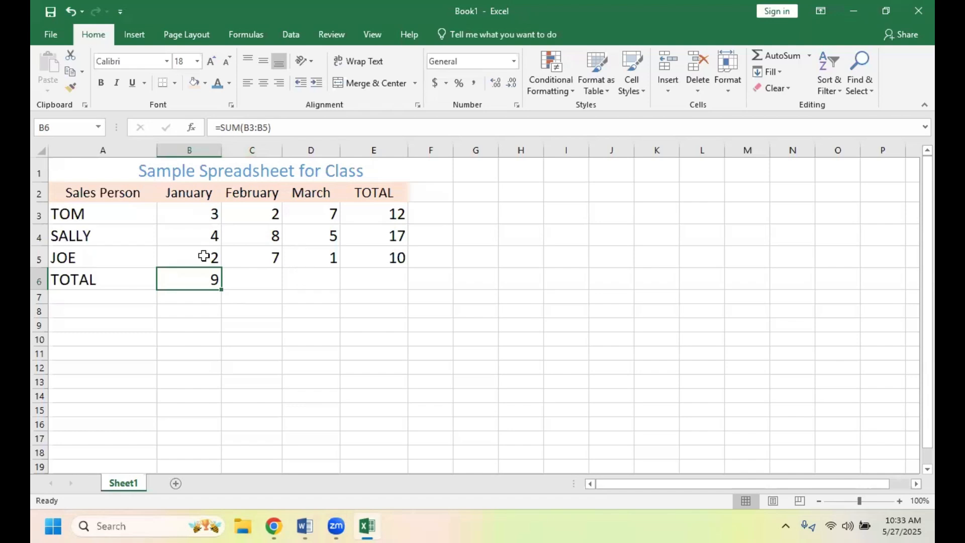
{"action": "right_click", "coordinate": [190, 282]}
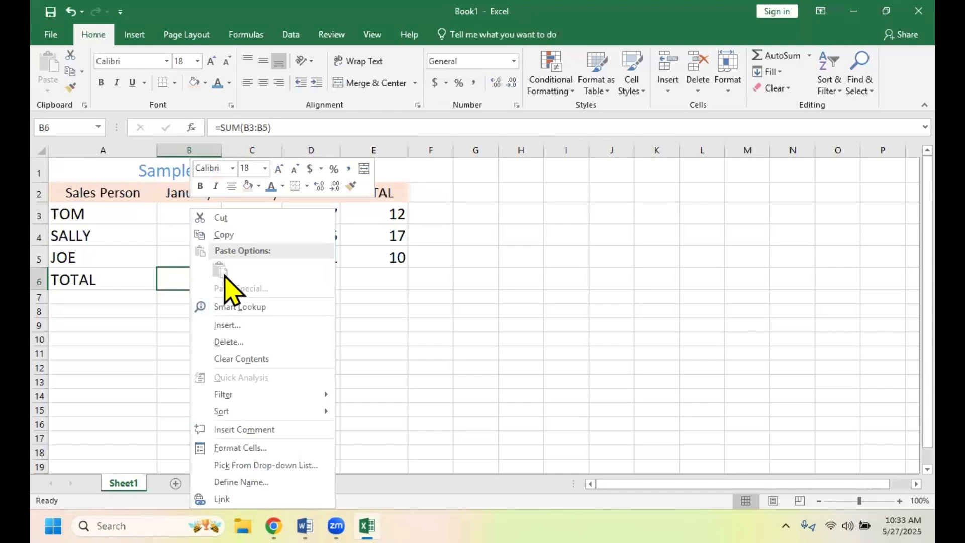
{"action": "left_click", "coordinate": [241, 237]}
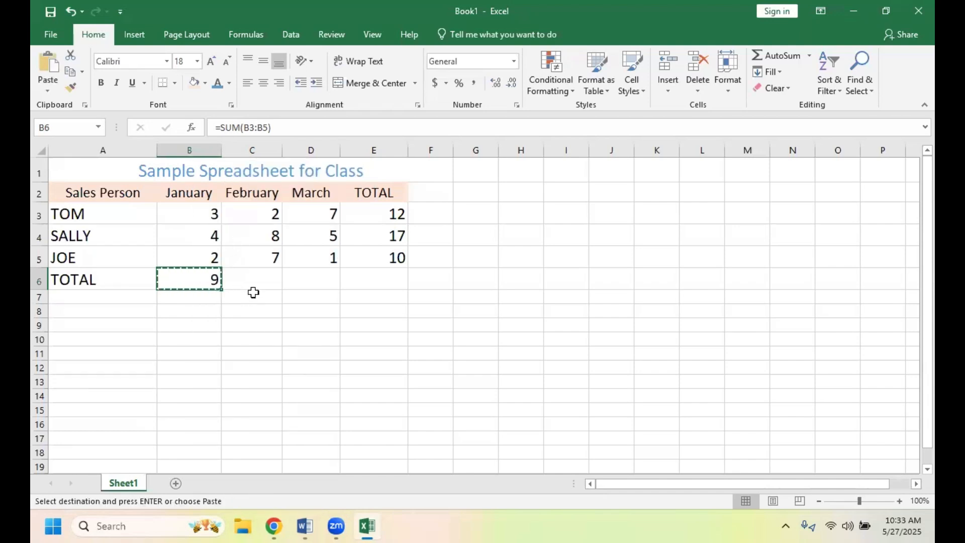
{"action": "left_click", "coordinate": [268, 280]}
{"action": "left_click_drag", "start_coordinate": [268, 280], "coordinate": [298, 281]}
{"action": "left_click", "coordinate": [299, 281]}
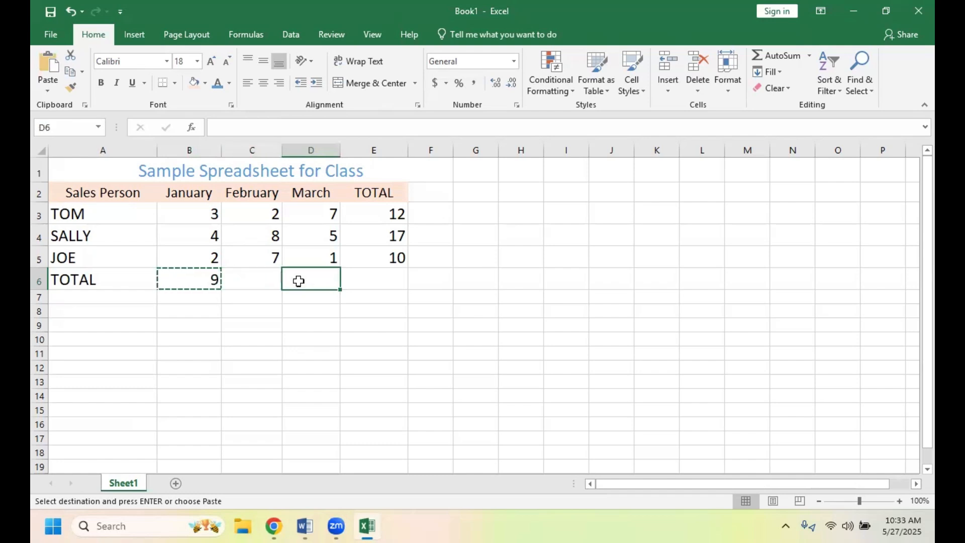
{"action": "left_click_drag", "start_coordinate": [252, 280], "coordinate": [302, 283]}
{"action": "right_click", "coordinate": [303, 283]}
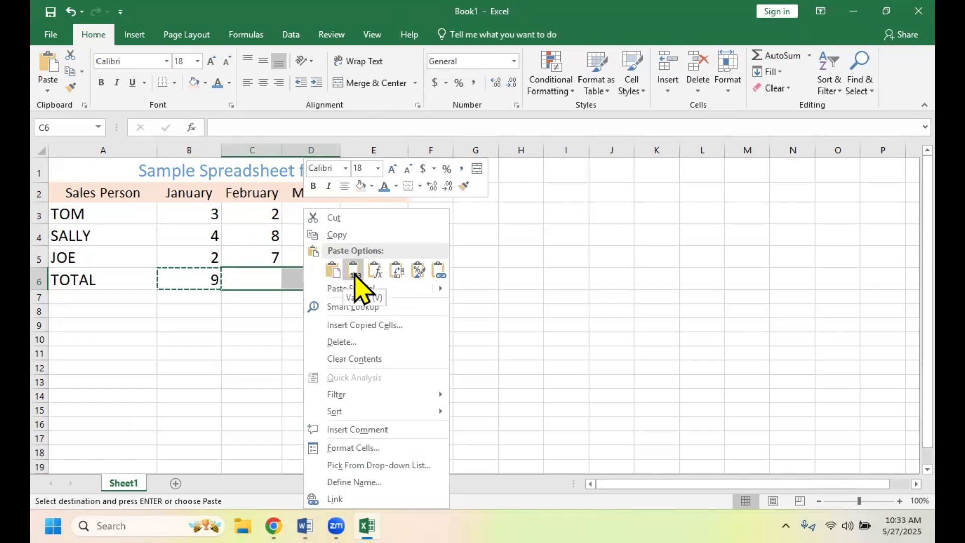
{"action": "left_click", "coordinate": [376, 272]}
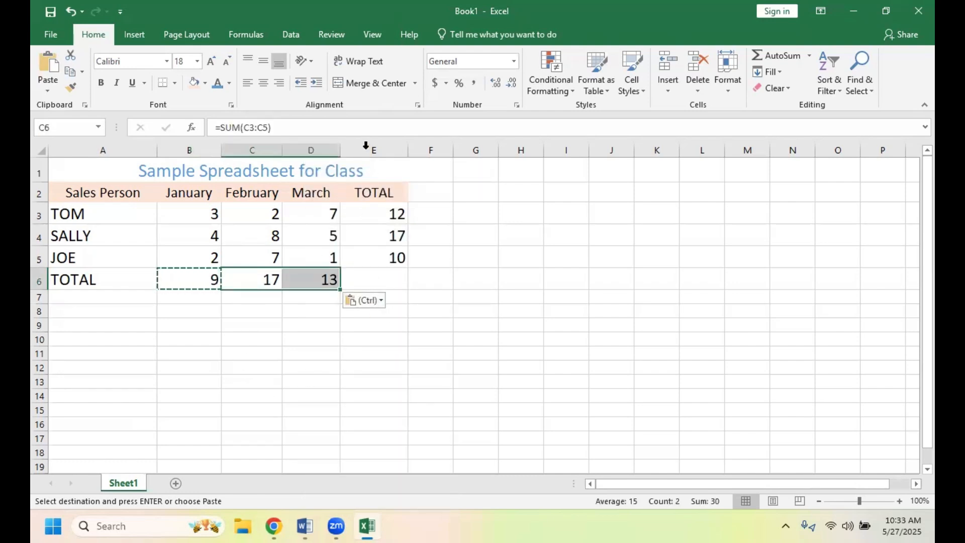
{"action": "left_click", "coordinate": [312, 126]}
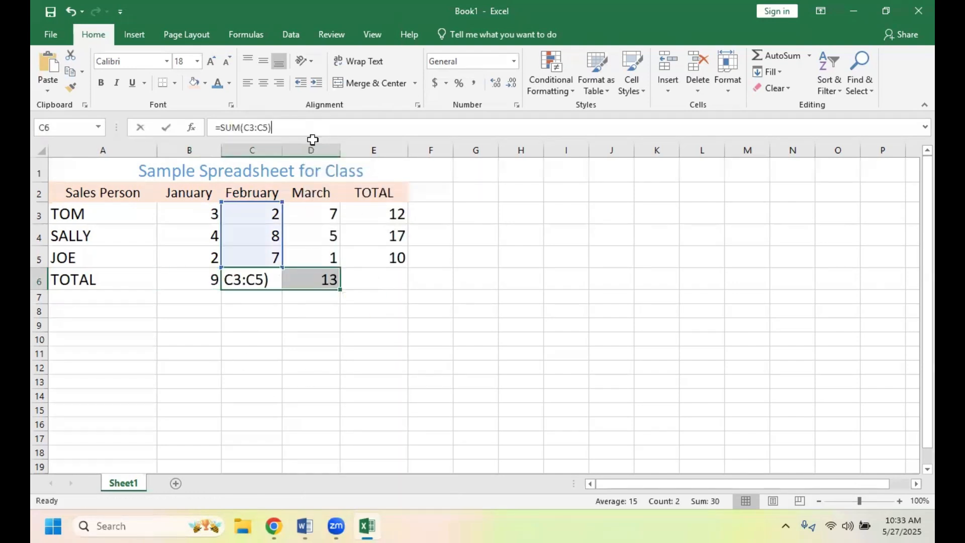
{"action": "left_click", "coordinate": [319, 355]}
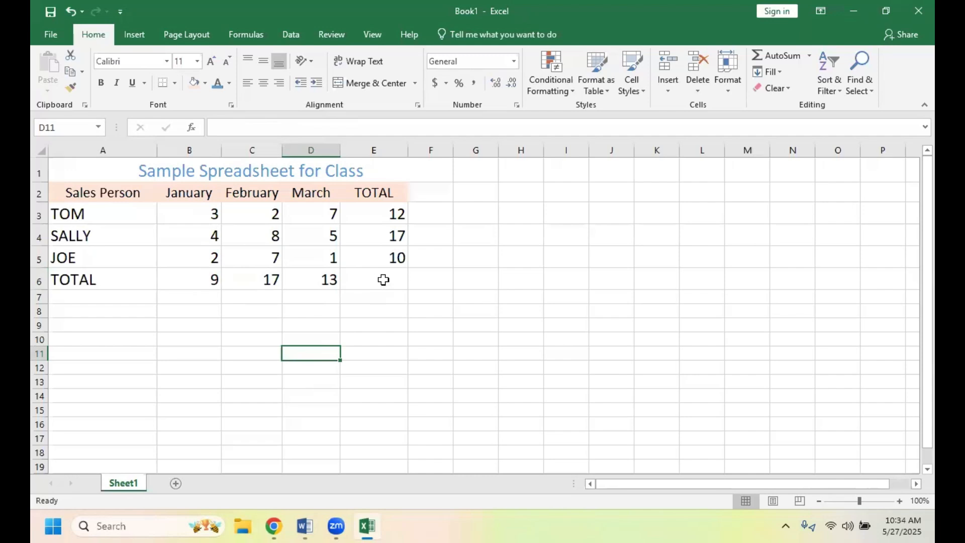
{"action": "left_click", "coordinate": [383, 280]}
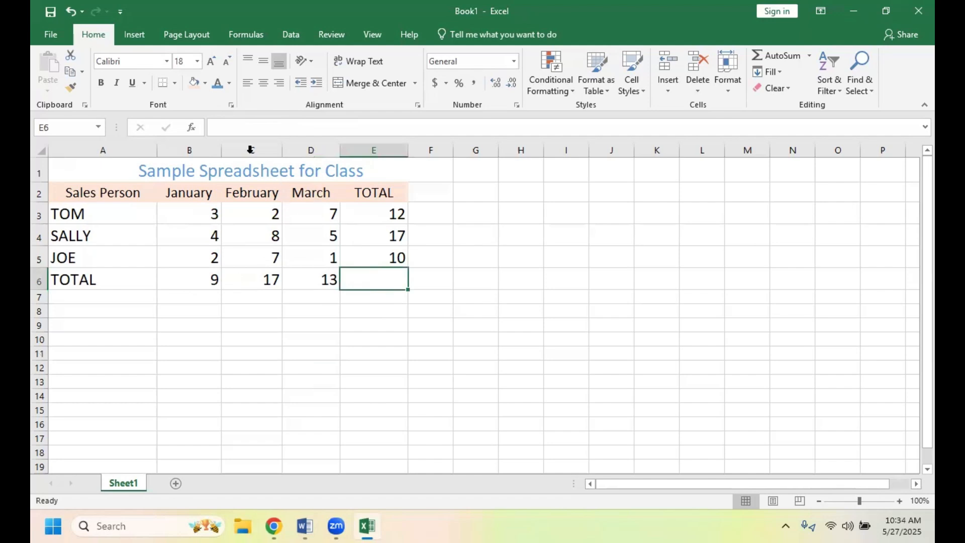
{"action": "left_click", "coordinate": [215, 127]}
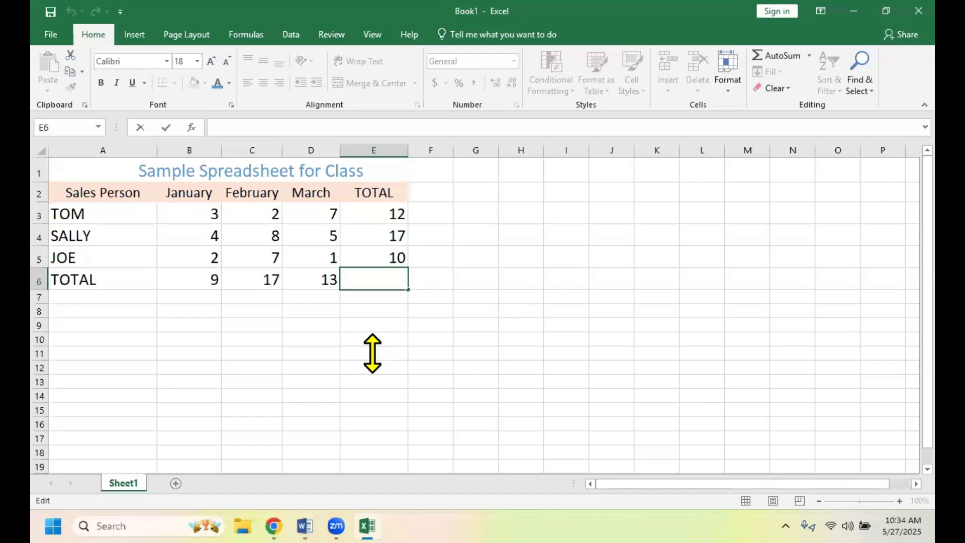
{"action": "type", "text": "=SUM"}
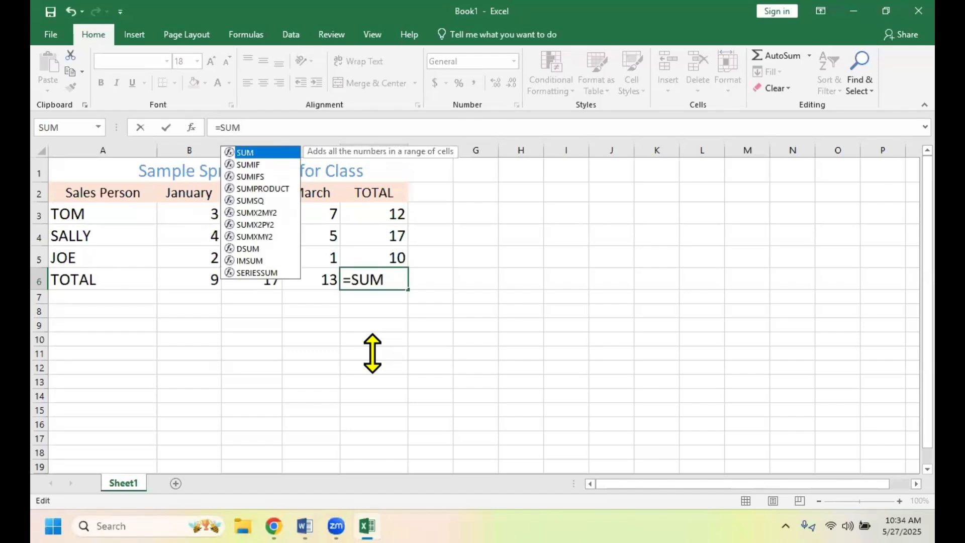
{"action": "type", "text": "("}
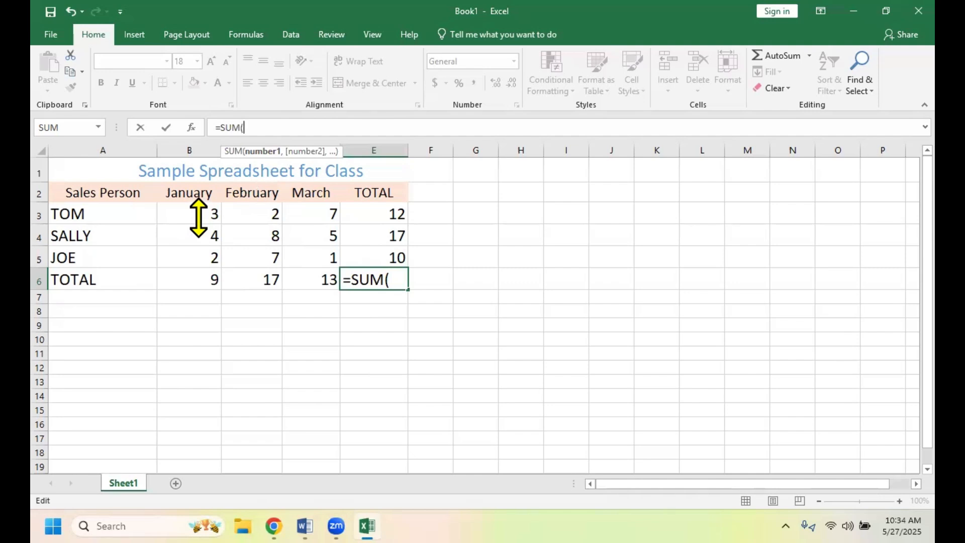
{"action": "left_click_drag", "start_coordinate": [199, 217], "coordinate": [311, 253]}
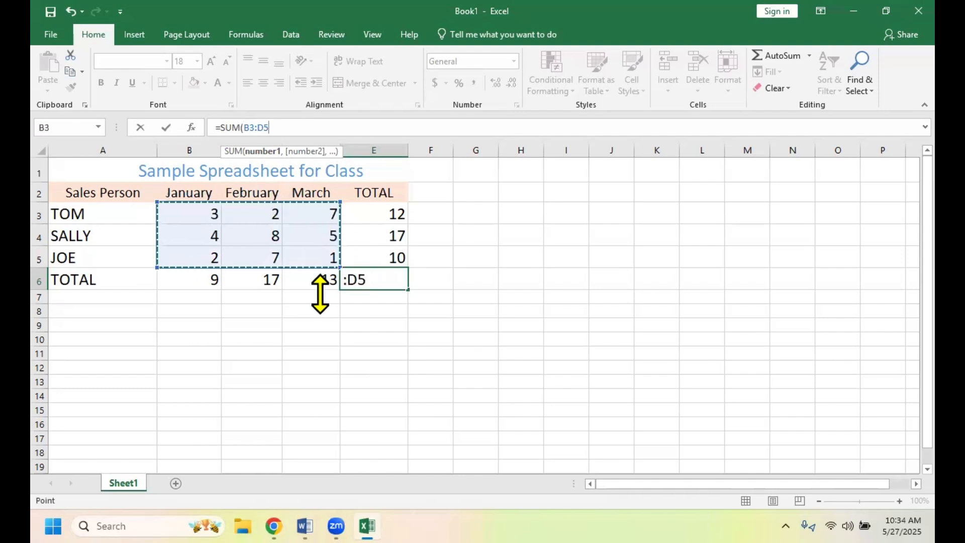
{"action": "left_click", "coordinate": [444, 331]}
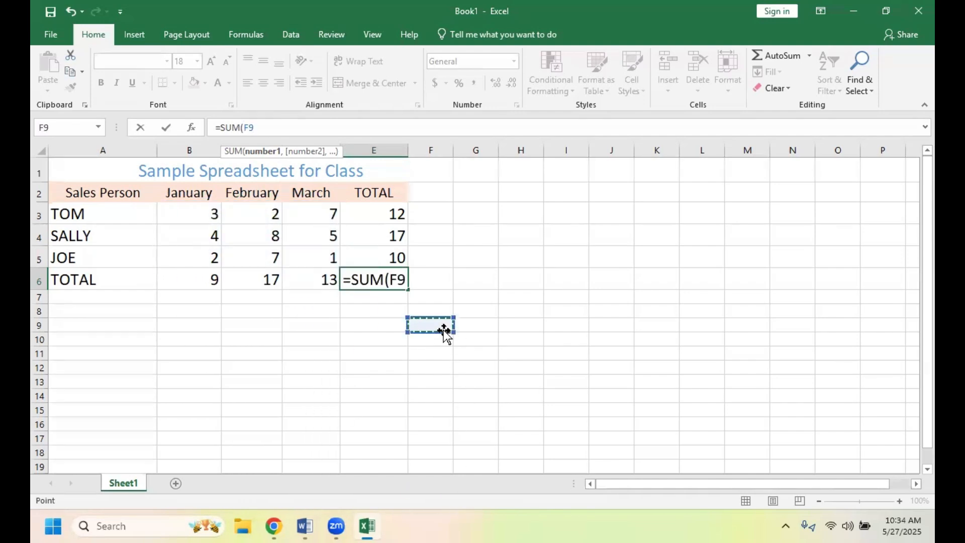
{"action": "left_click", "coordinate": [396, 319]}
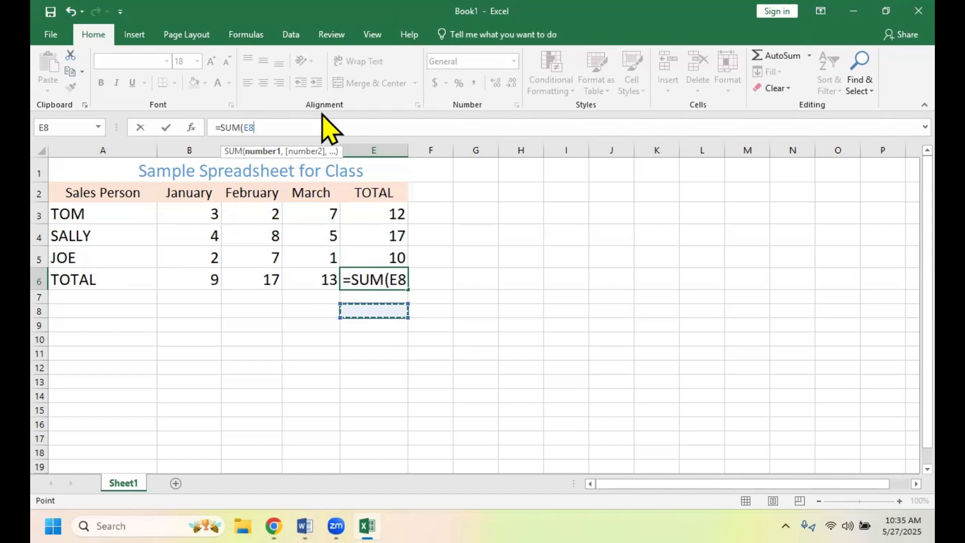
{"action": "key", "text": "BackSpace"}
{"action": "key", "text": "BackSpace"}
{"action": "key", "text": "BackSpace"}
{"action": "key", "text": "BackSpace"}
{"action": "key", "text": "BackSpace"}
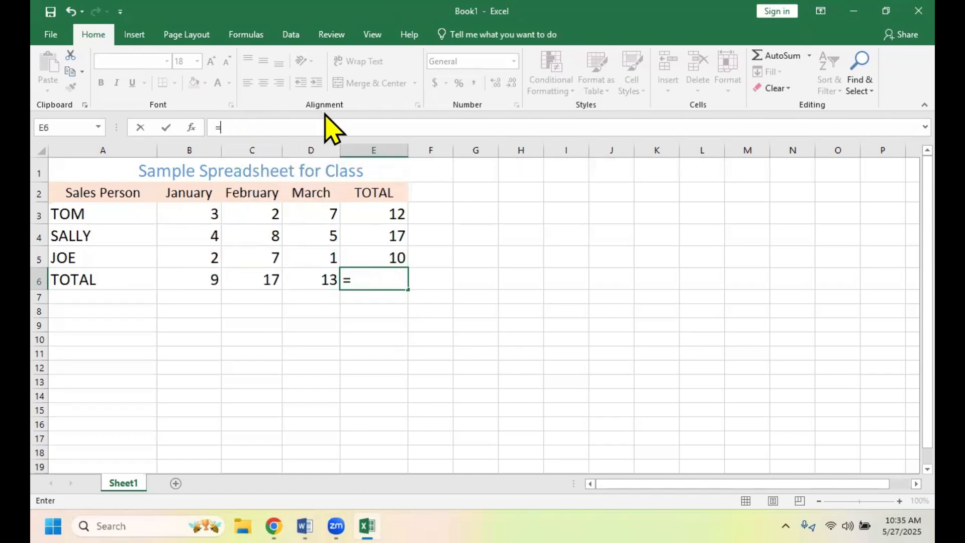
{"action": "type", "text": "SUM"}
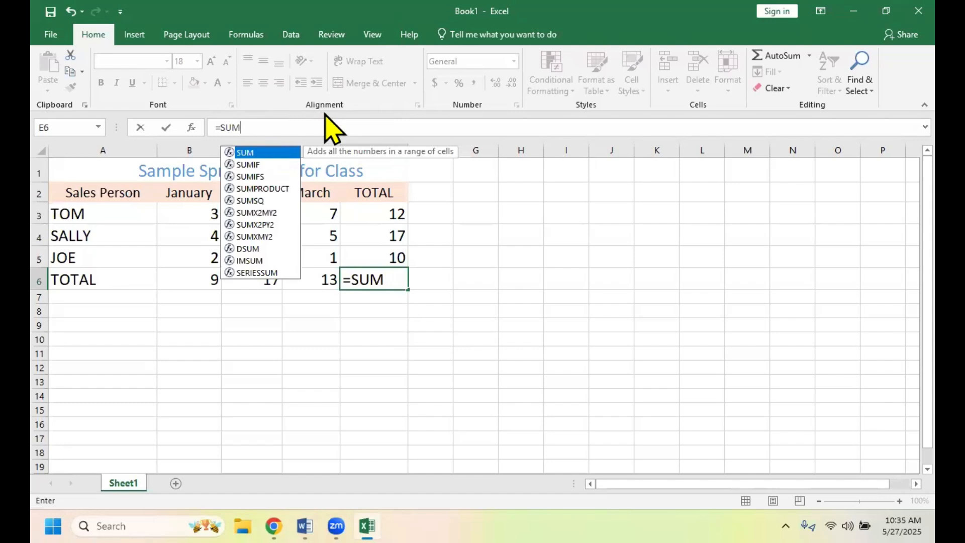
{"action": "key", "text": "BackSpace"}
{"action": "key", "text": "BackSpace"}
{"action": "key", "text": "BackSpace"}
{"action": "key", "text": "BackSpace"}
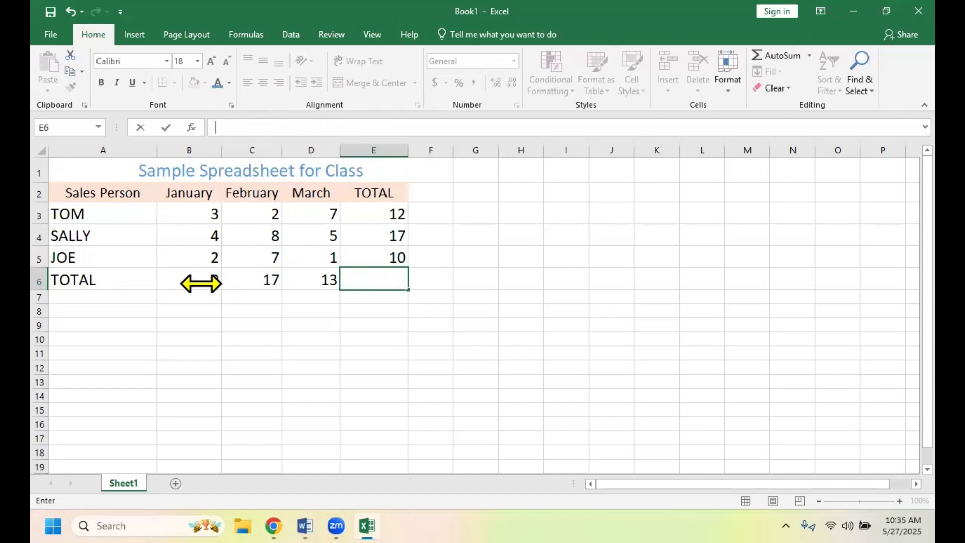
{"action": "left_click", "coordinate": [201, 283]}
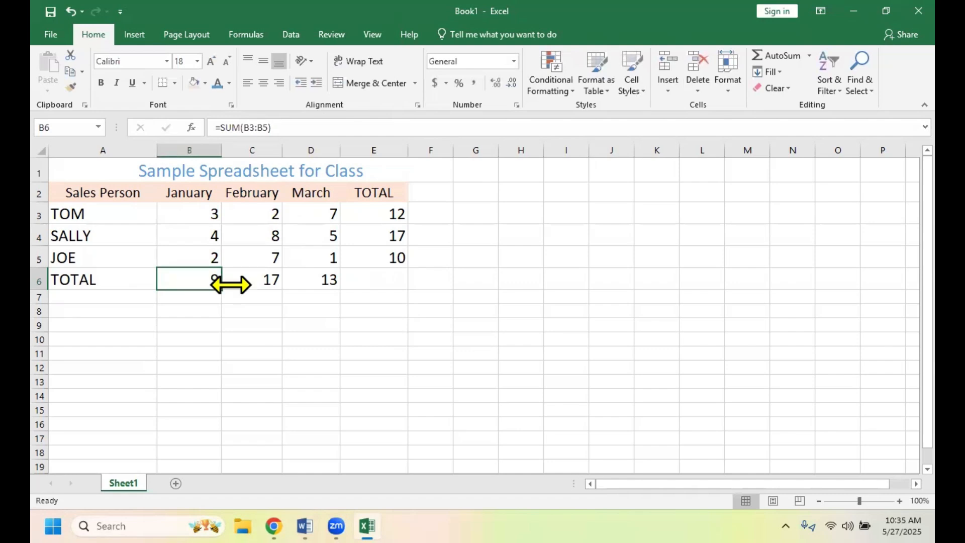
- Enter the grand total formula =SUM(B3:D5) in cell E6 and check the stored formula
{"action": "left_click", "coordinate": [374, 282]}
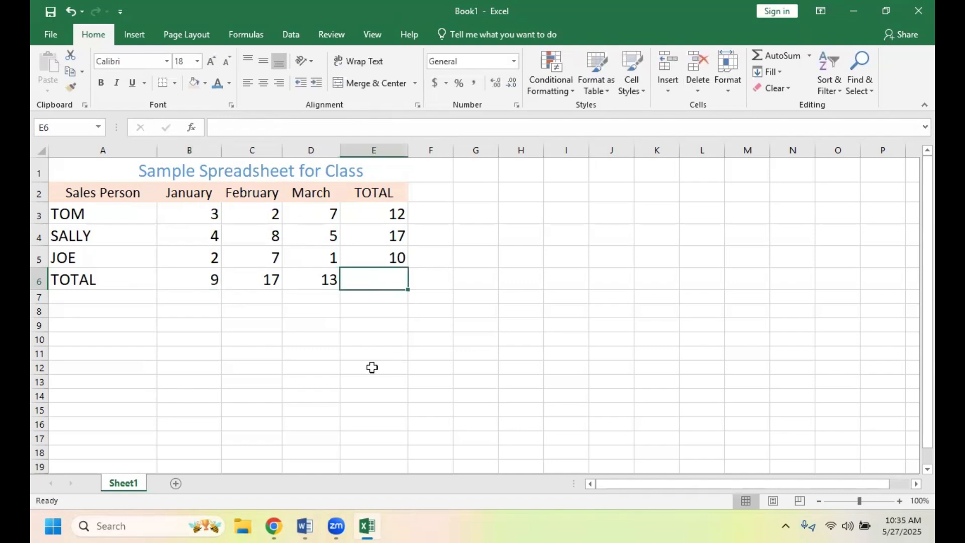
{"action": "type", "text": "="}
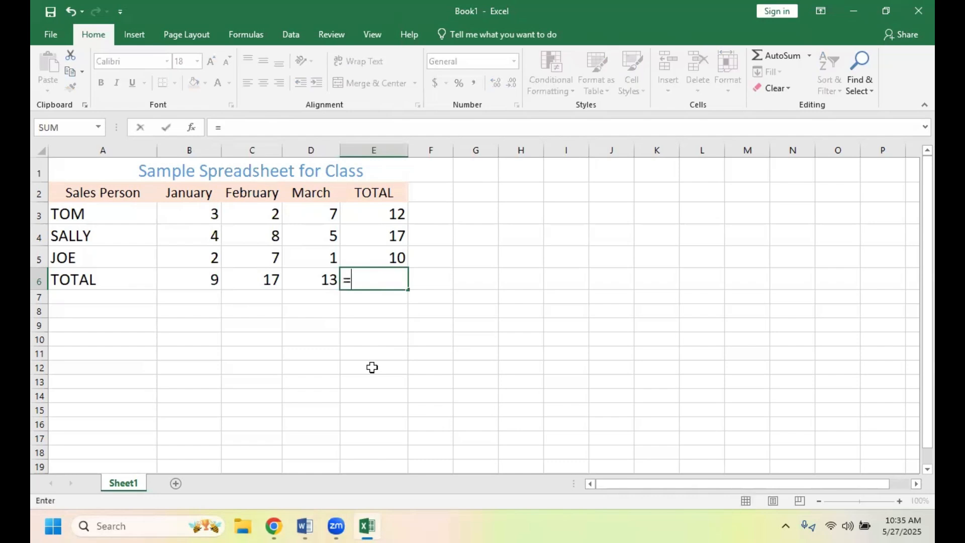
{"action": "type", "text": "SUM"}
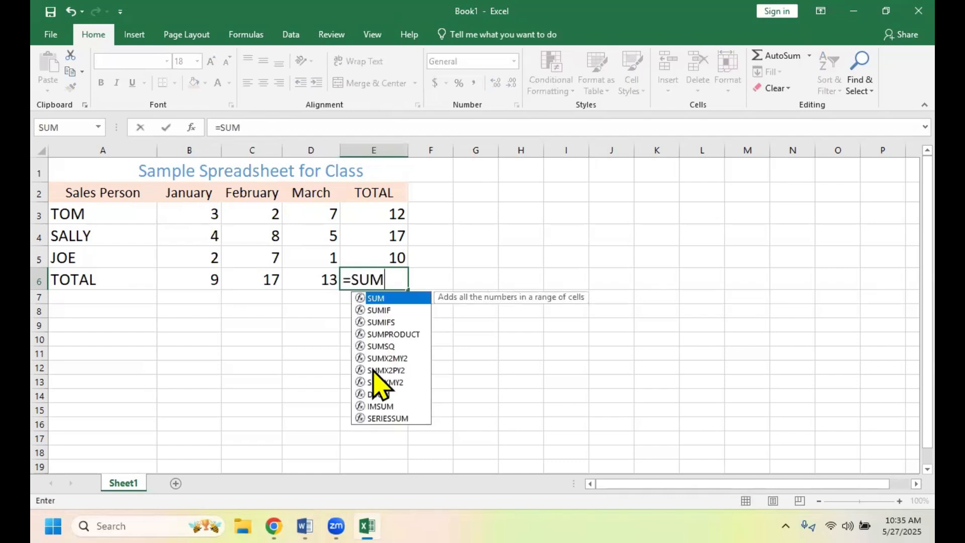
{"action": "type", "text": "("}
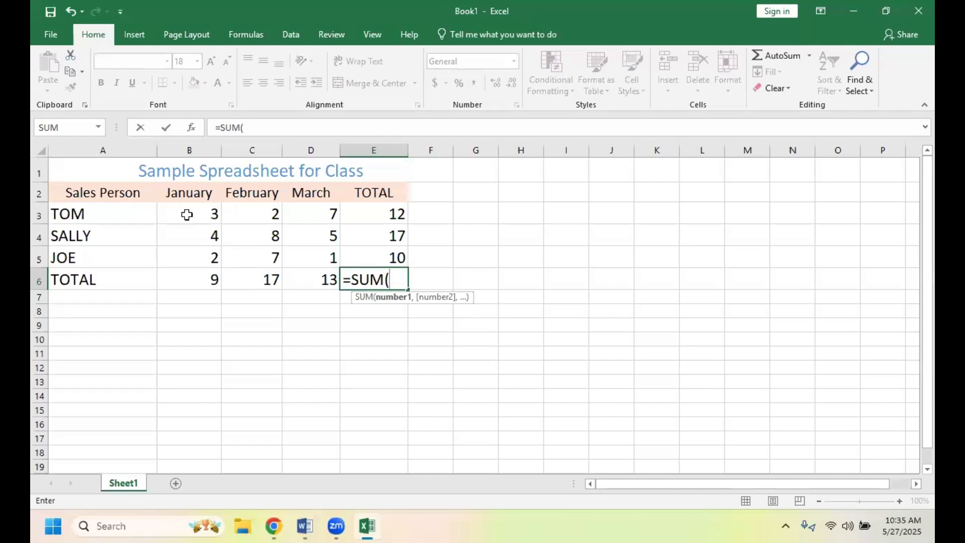
{"action": "left_click_drag", "start_coordinate": [187, 215], "coordinate": [325, 258]}
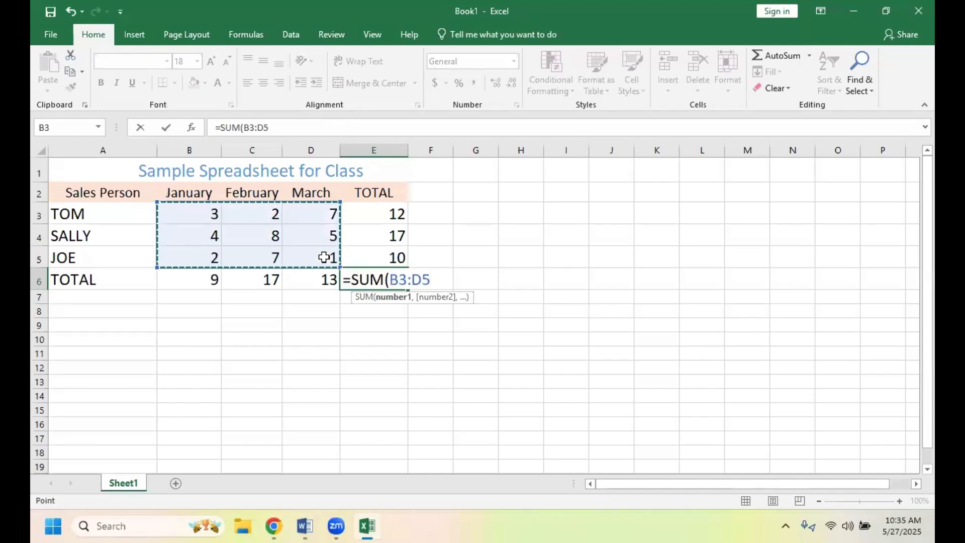
{"action": "left_click", "coordinate": [277, 130]}
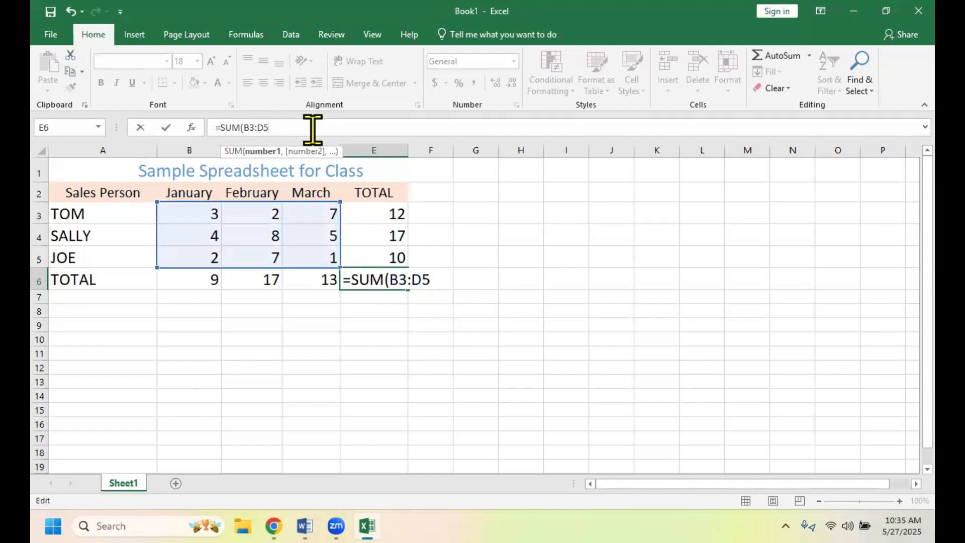
{"action": "type", "text": ")"}
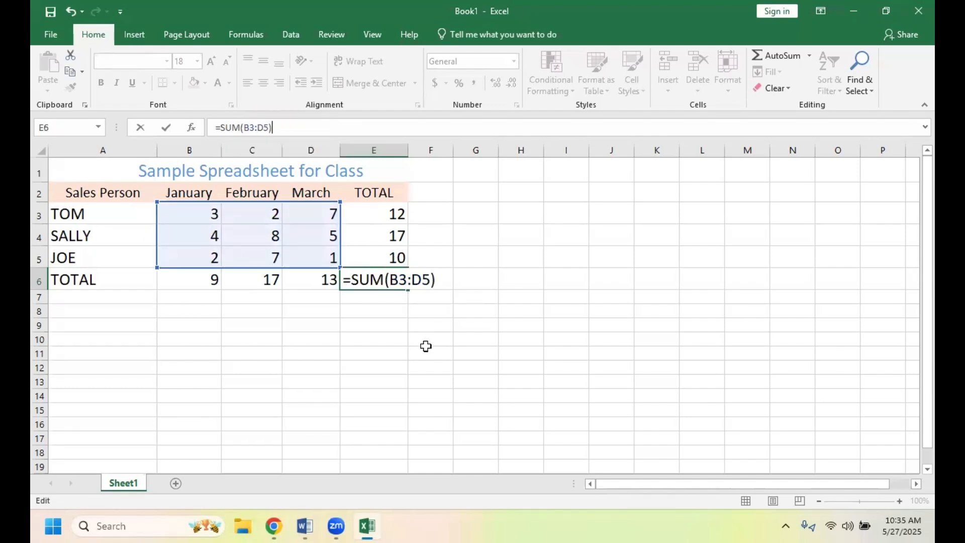
{"action": "left_click", "coordinate": [437, 321]}
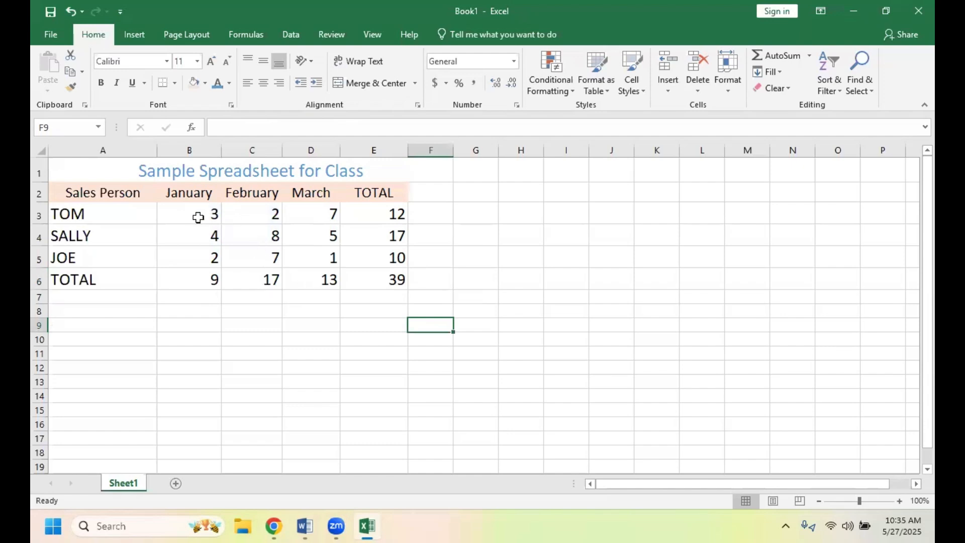
{"action": "left_click", "coordinate": [312, 263]}
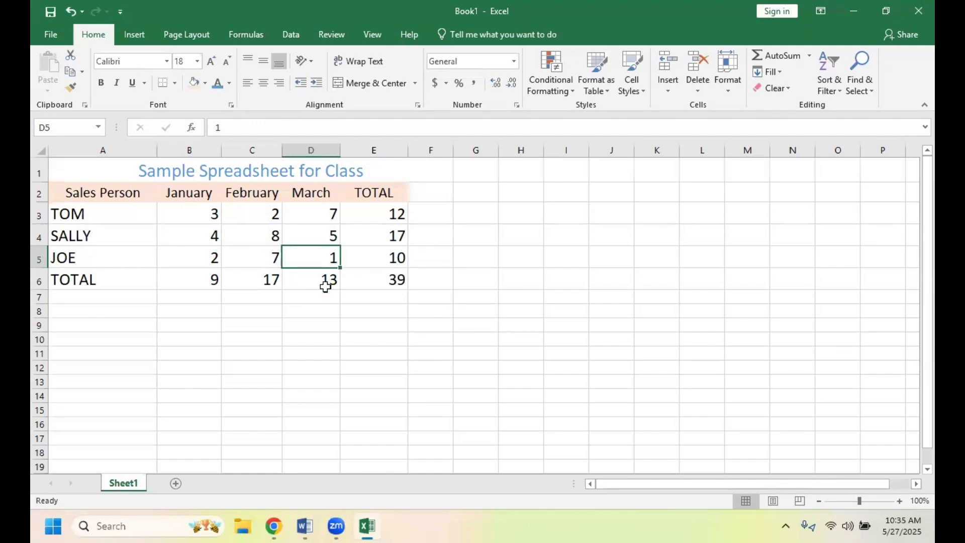
{"action": "left_click", "coordinate": [365, 277]}
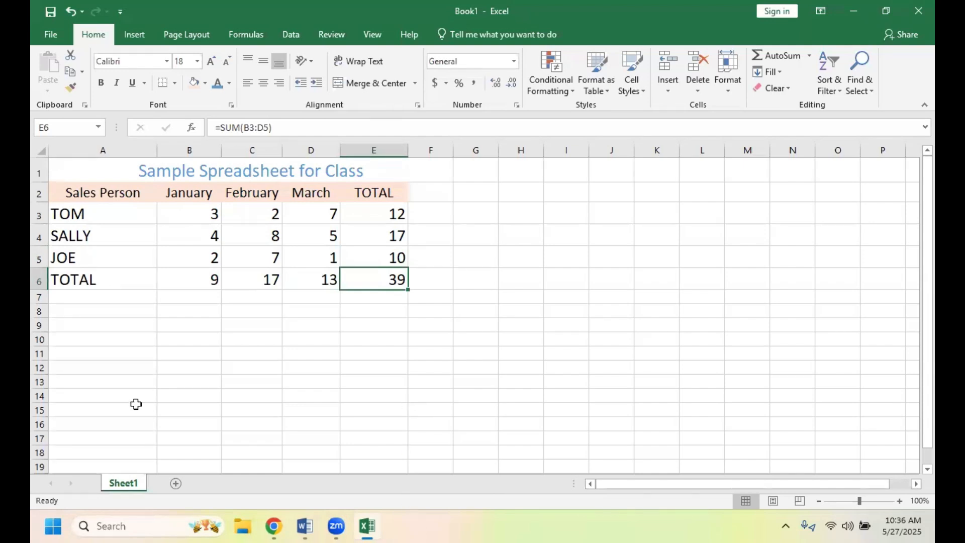
- Insert a blank row at row 4, between the first and second salespeople
{"action": "right_click", "coordinate": [40, 238]}
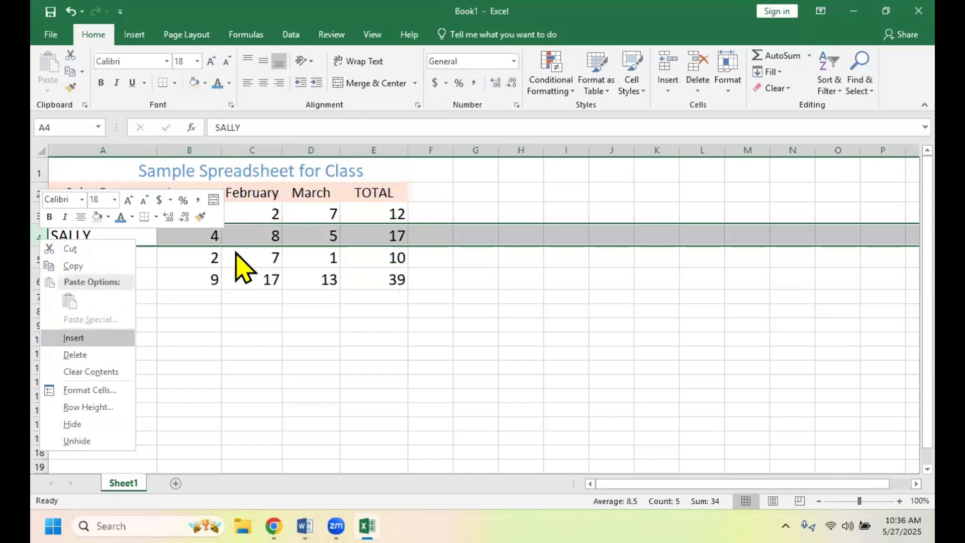
{"action": "key", "text": "Escape"}
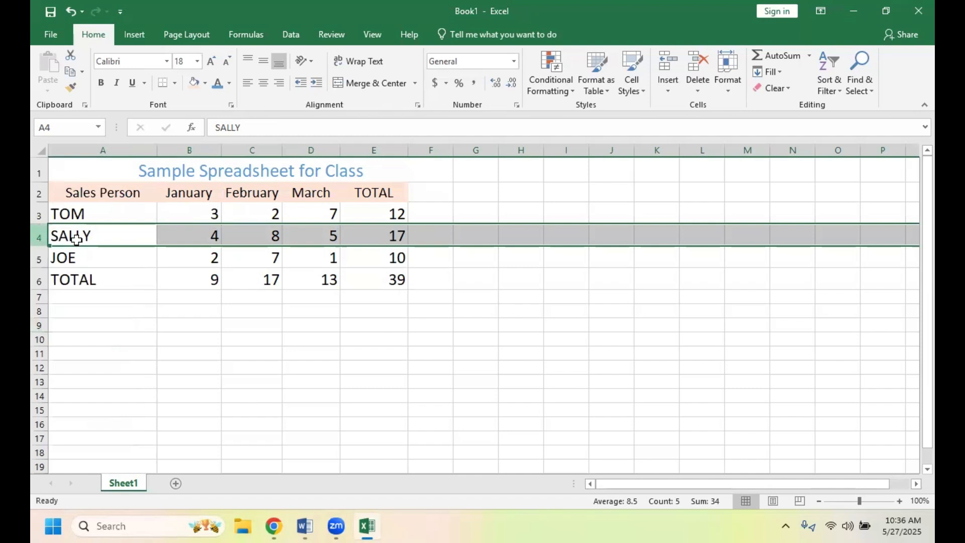
{"action": "right_click", "coordinate": [40, 238]}
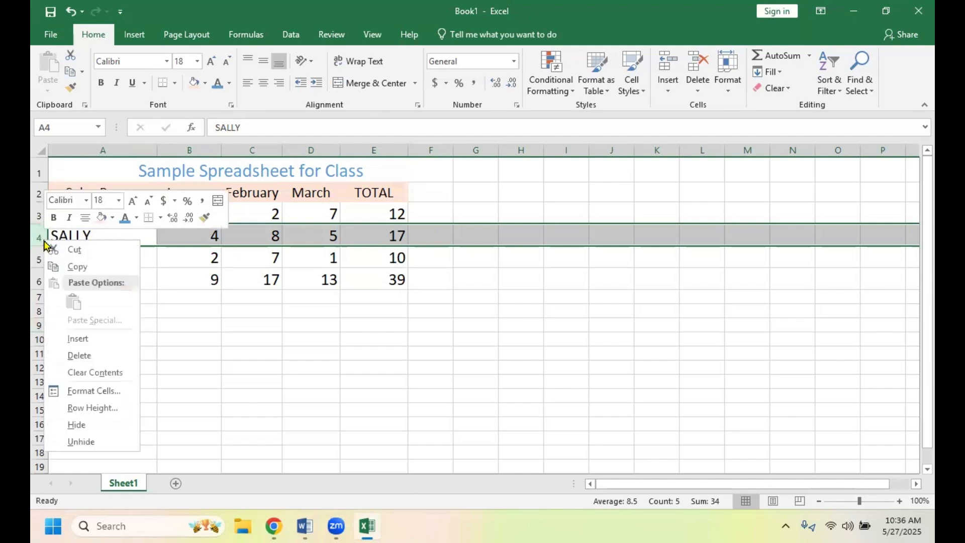
{"action": "left_click", "coordinate": [101, 342]}
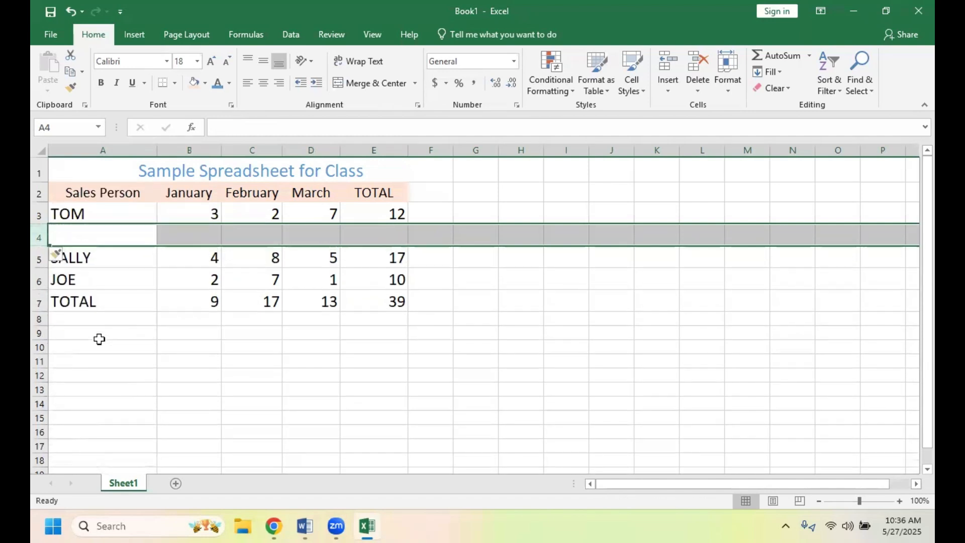
{"action": "left_click", "coordinate": [457, 436]}
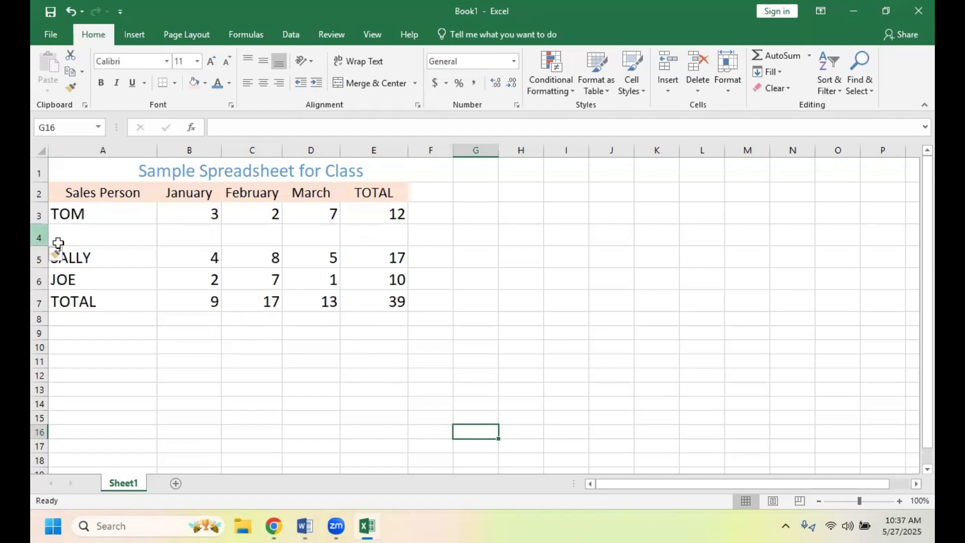
- Enter the new salesperson's first name in capital letters in cell A4
{"action": "left_click", "coordinate": [76, 239]}
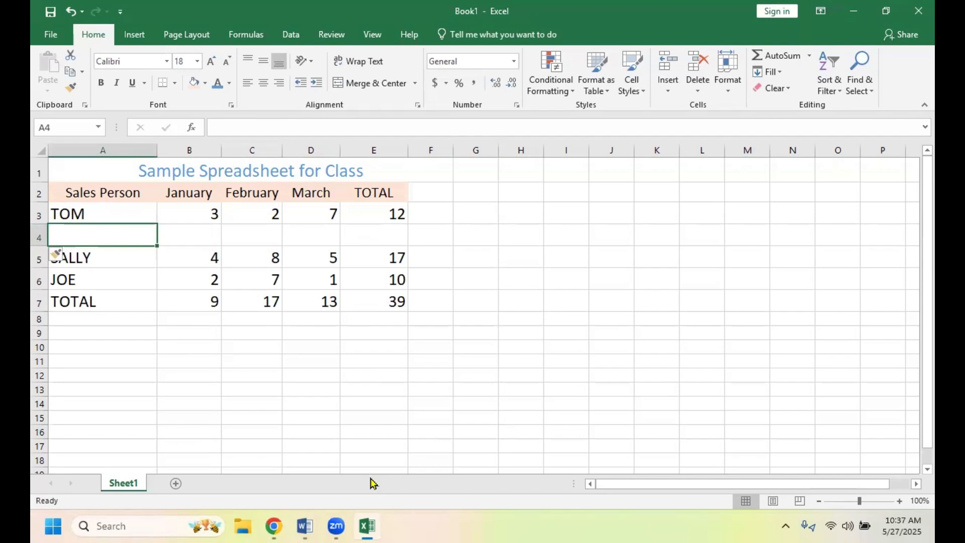
{"action": "type", "text": "MI"}
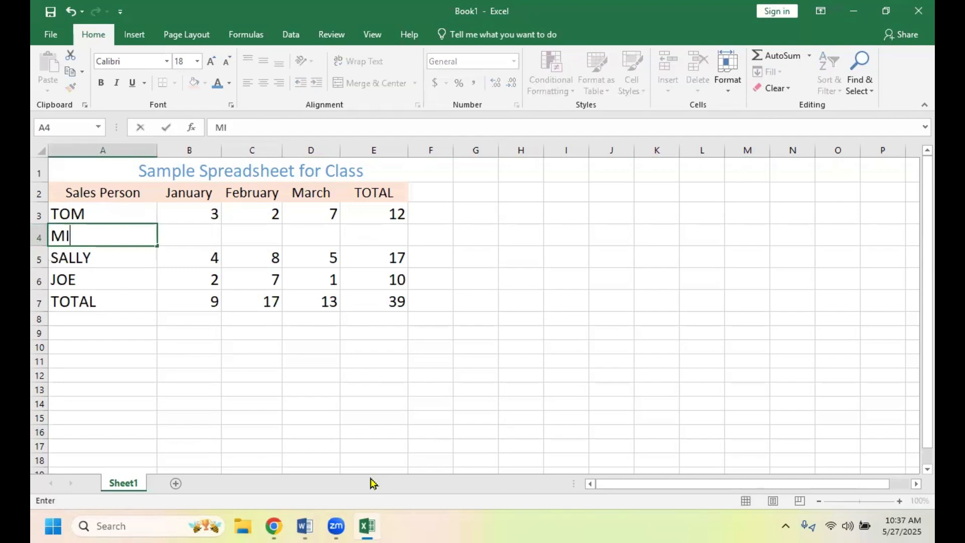
{"action": "type", "text": "KW"}
{"action": "key", "text": "BackSpace"}
{"action": "type", "text": "E"}
- Enter 2 as the new salesperson's January, February and March sales in cells B4, C4 and D4
{"action": "left_click", "coordinate": [209, 236]}
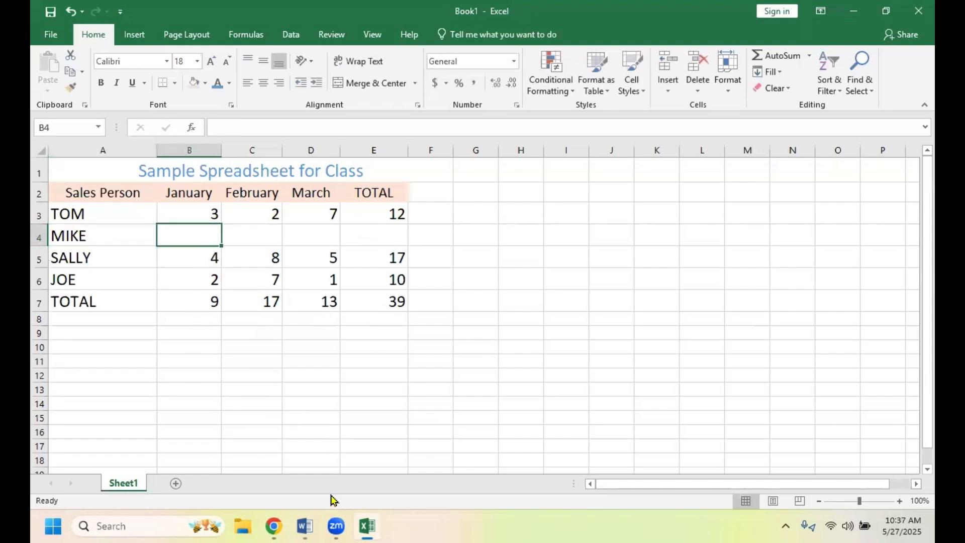
{"action": "type", "text": "2"}
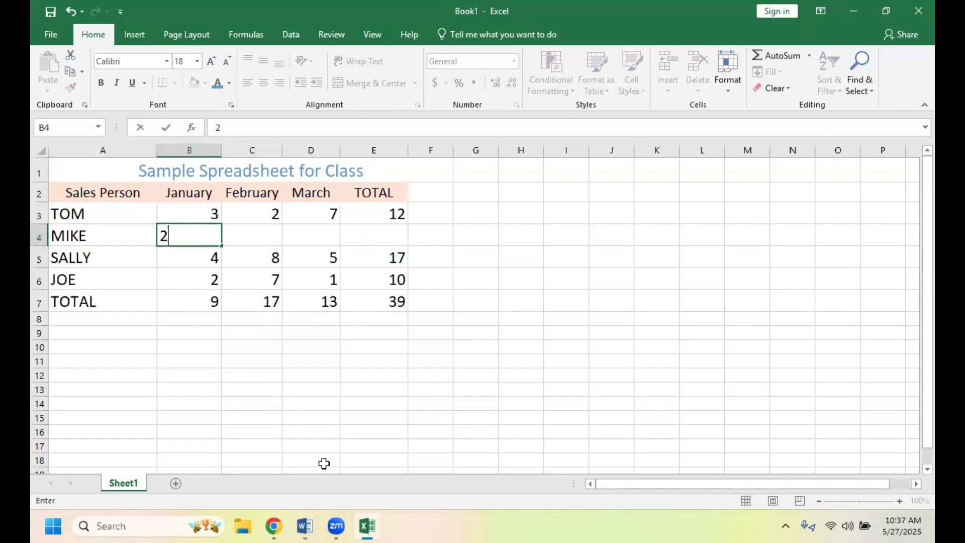
{"action": "left_click", "coordinate": [261, 231]}
{"action": "type", "text": "2"}
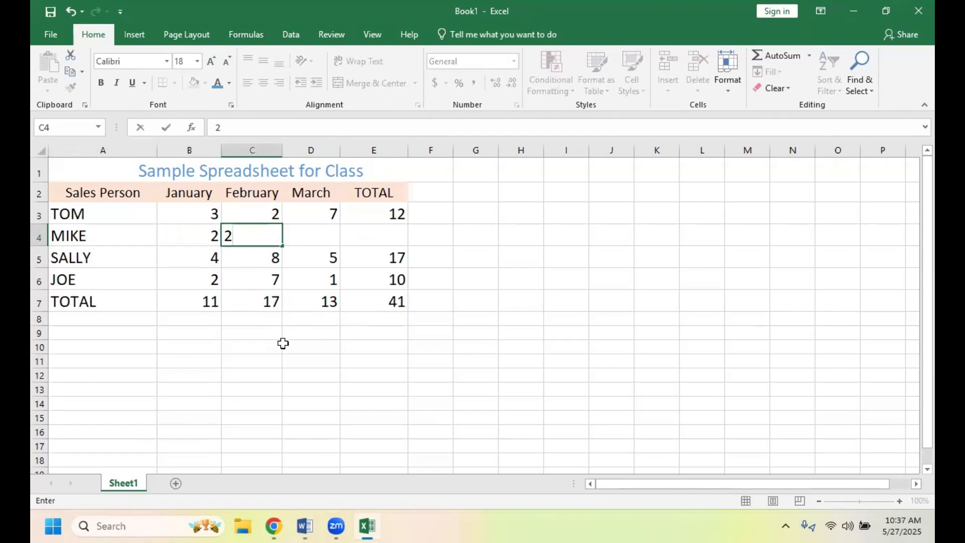
{"action": "key", "text": "Tab"}
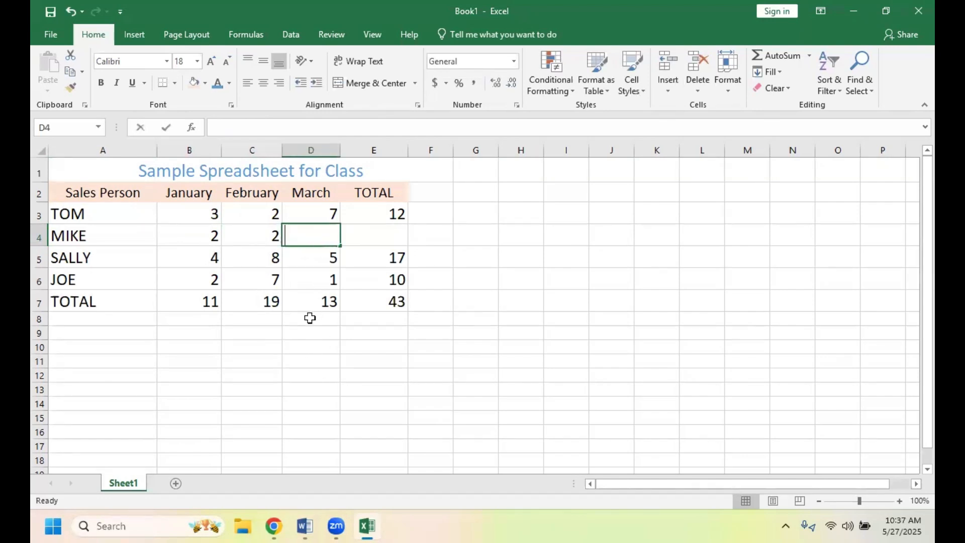
{"action": "type", "text": "2"}
{"action": "left_click", "coordinate": [366, 346]}
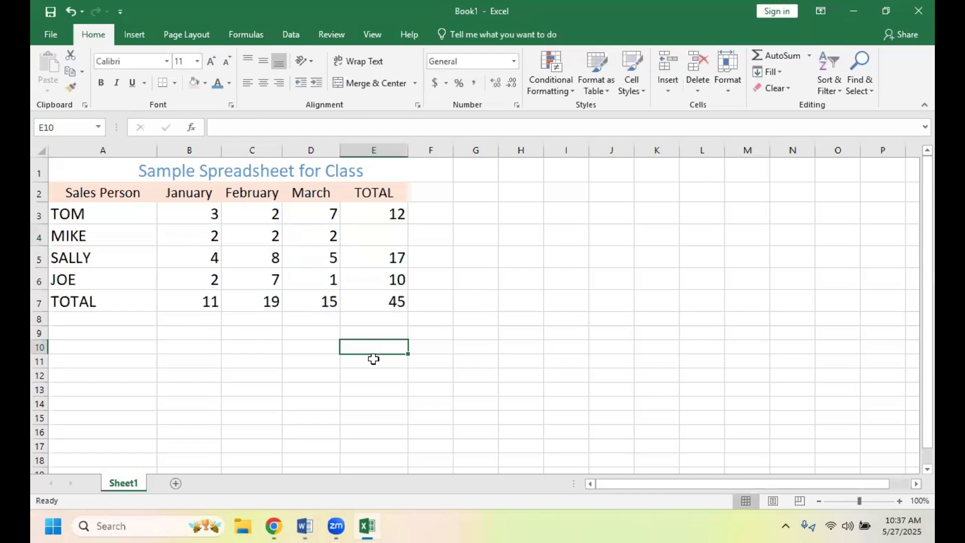
- Total the new salesperson's three months of sales in cell E4 with the formula =SUM(B4:D4)
{"action": "left_click", "coordinate": [379, 237]}
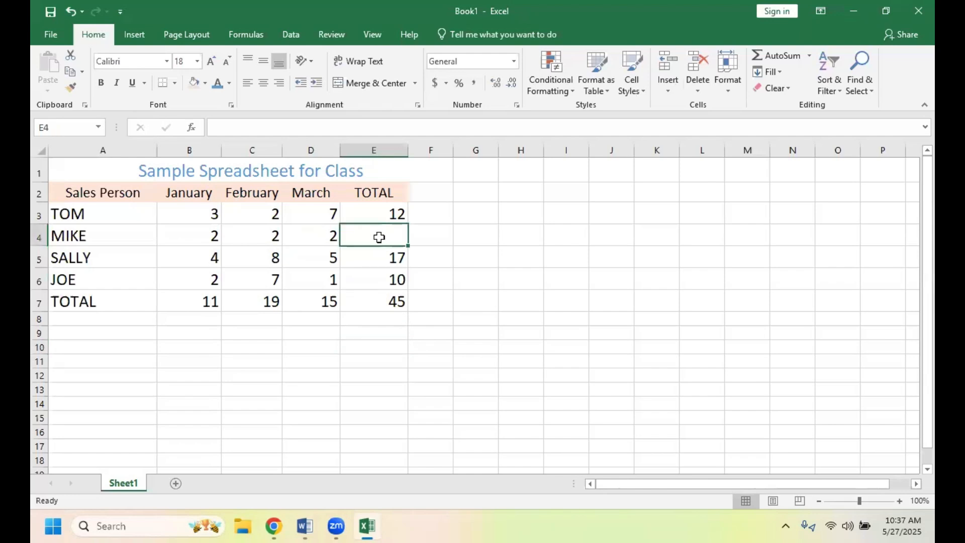
{"action": "left_click", "coordinate": [212, 125]}
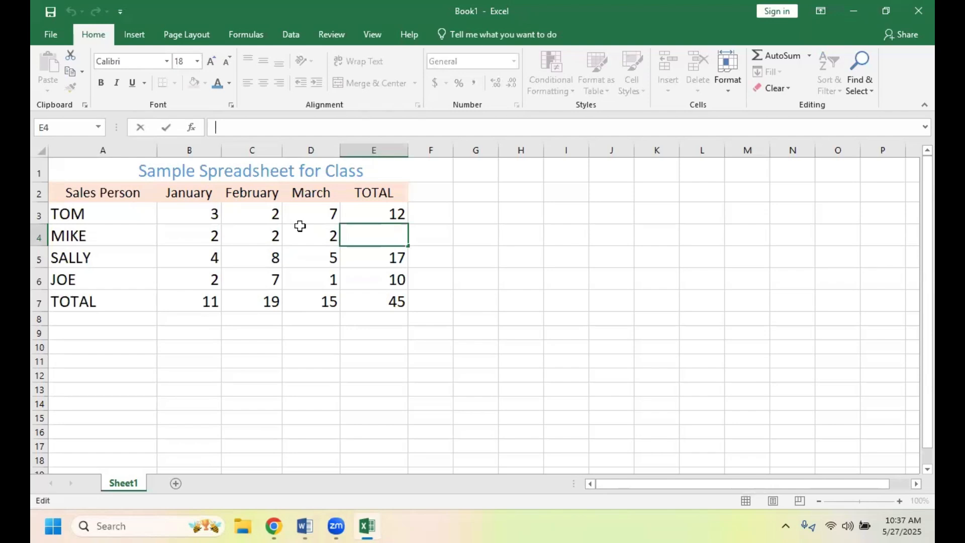
{"action": "type", "text": "="}
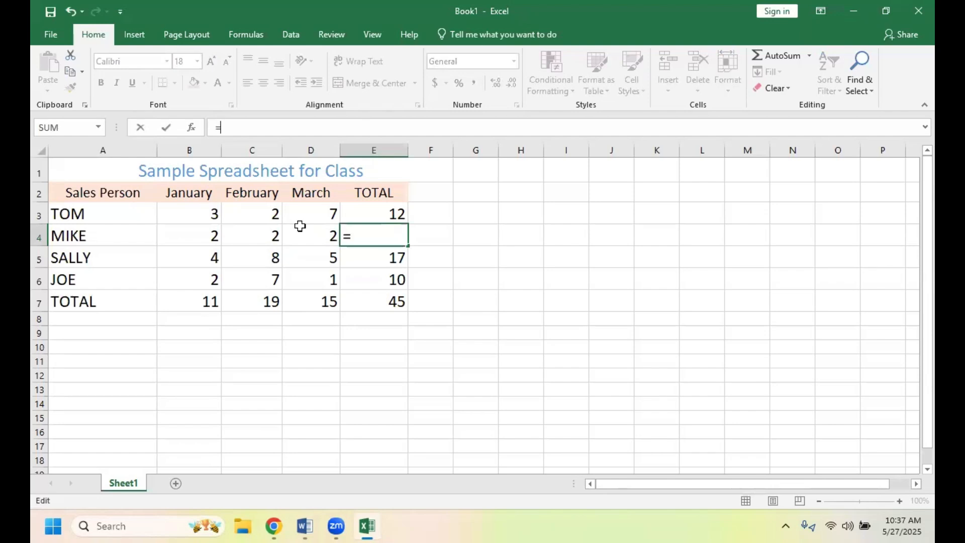
{"action": "type", "text": "SUM"}
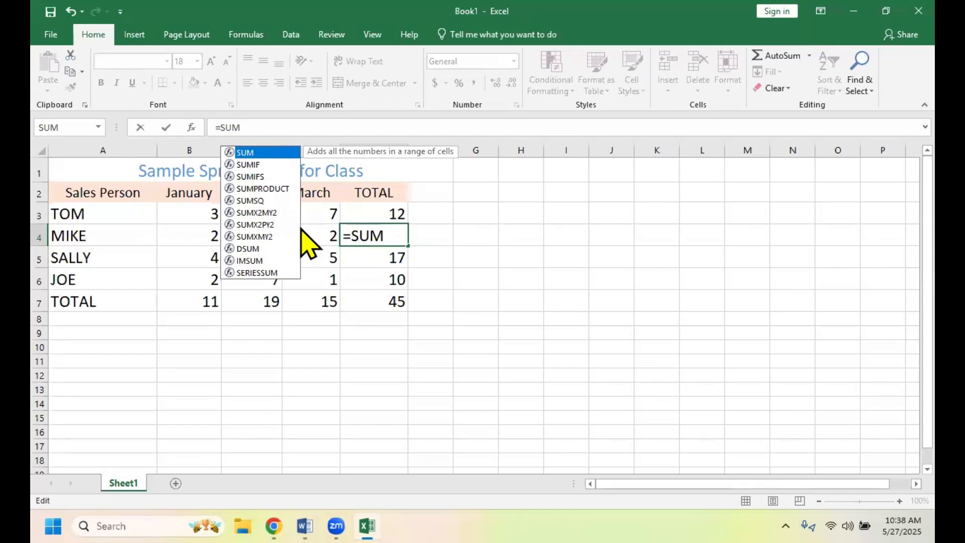
{"action": "type", "text": "("}
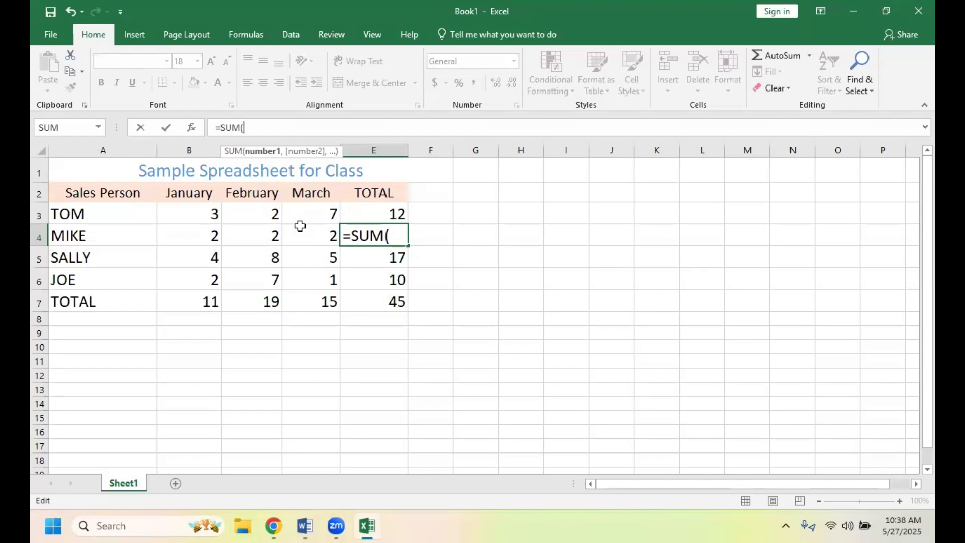
{"action": "type", "text": "b"}
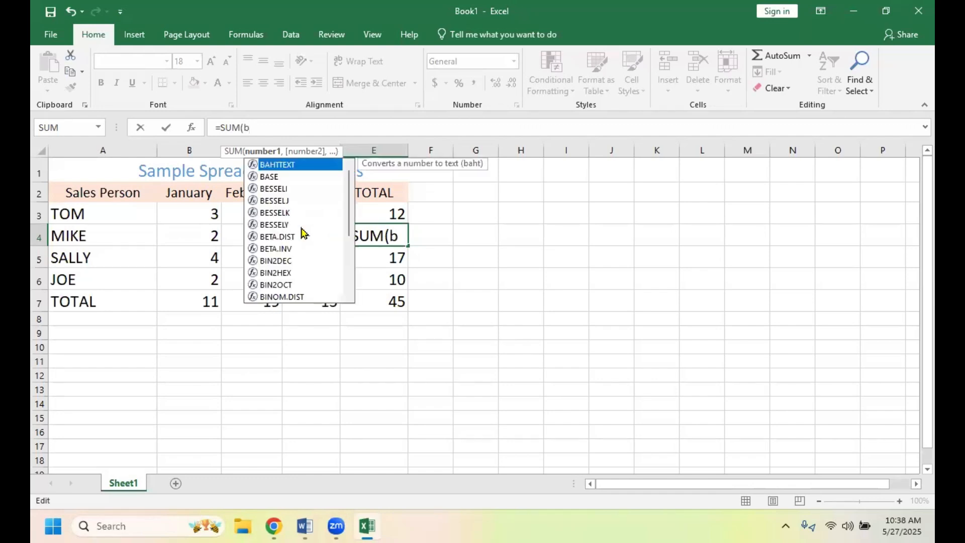
{"action": "type", "text": "4:"}
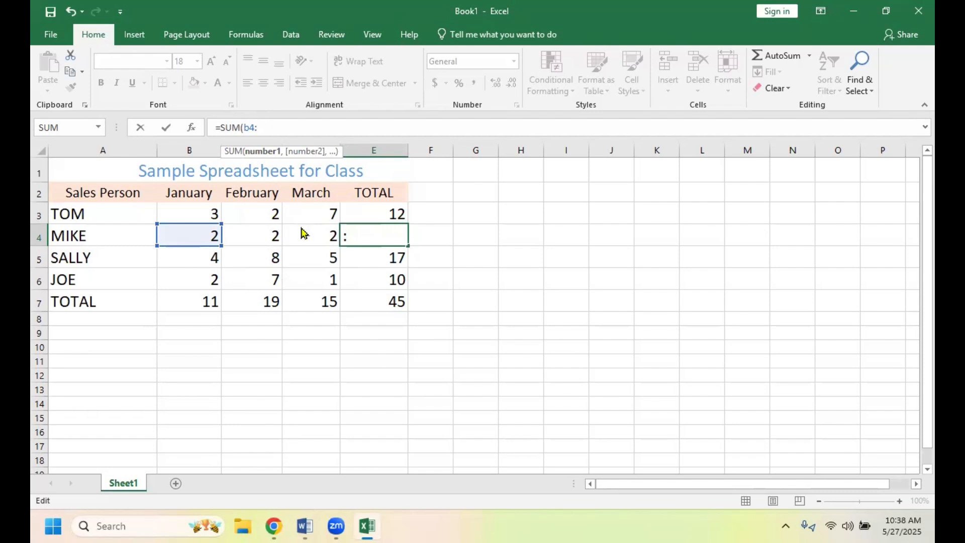
{"action": "type", "text": "d4"}
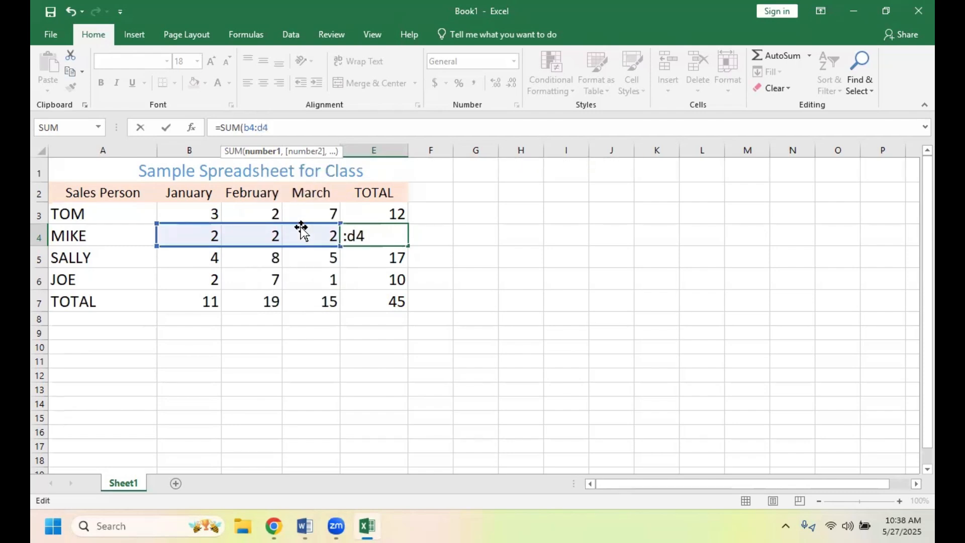
{"action": "type", "text": ")"}
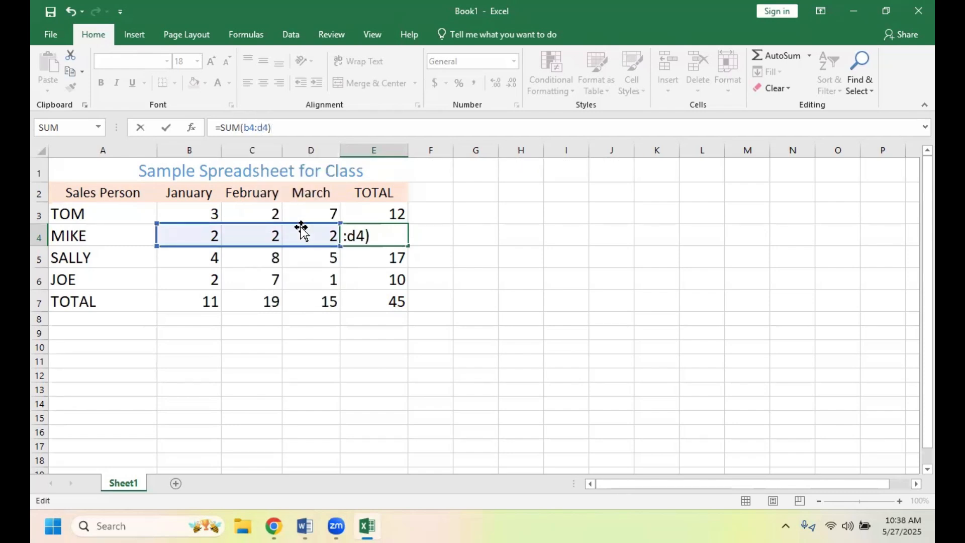
{"action": "left_click", "coordinate": [430, 355]}
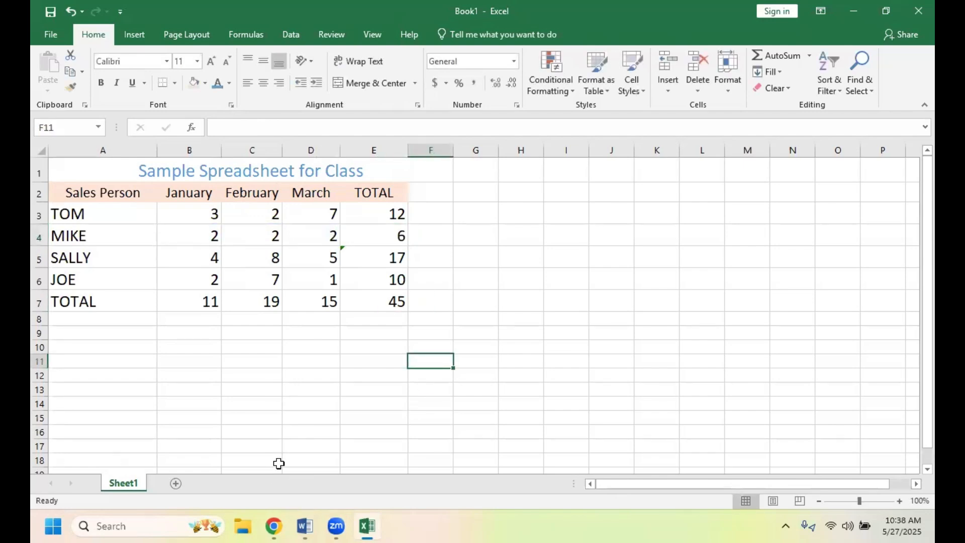
- Check the formulas behind the monthly totals in B7, C7 and D7 and the salesperson totals in E3, E4 and E5
{"action": "left_click", "coordinate": [191, 302]}
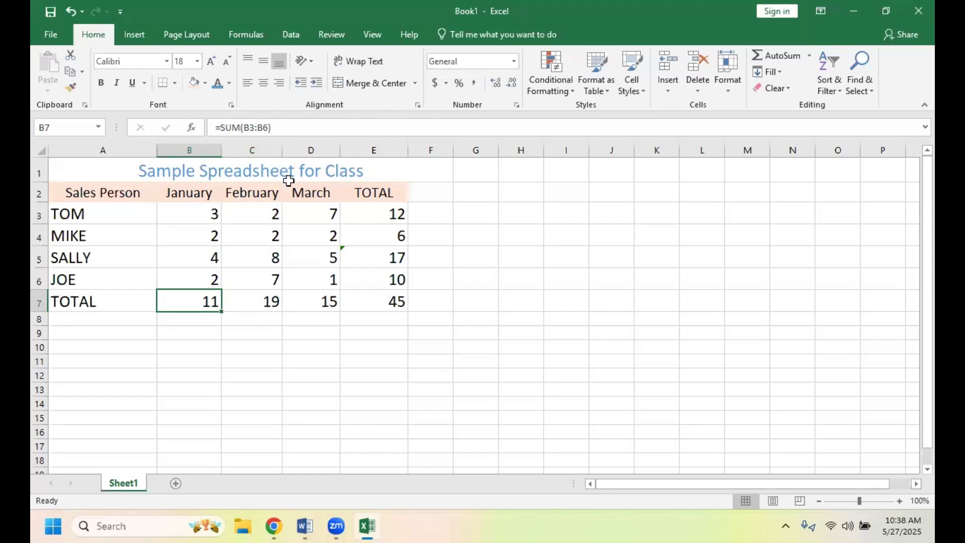
{"action": "left_click", "coordinate": [267, 302]}
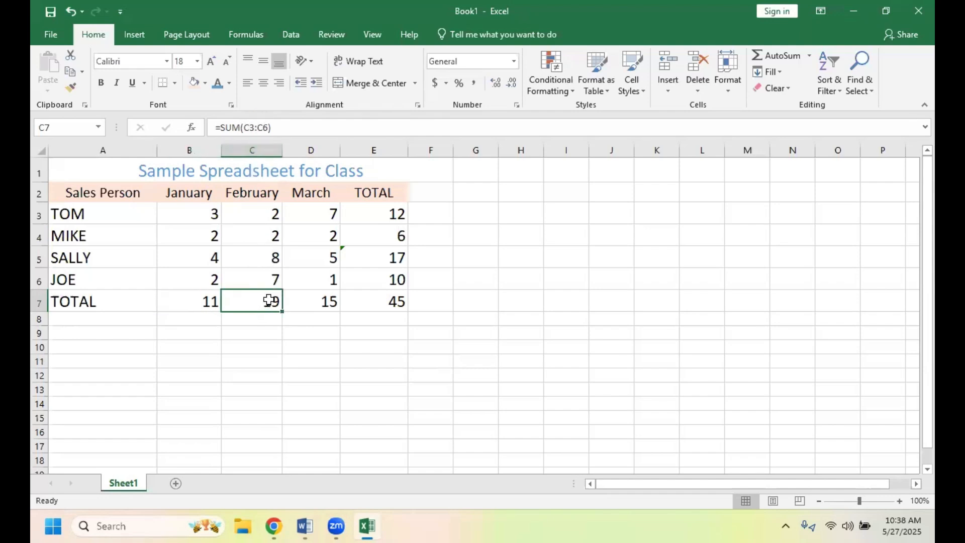
{"action": "left_click", "coordinate": [316, 302]}
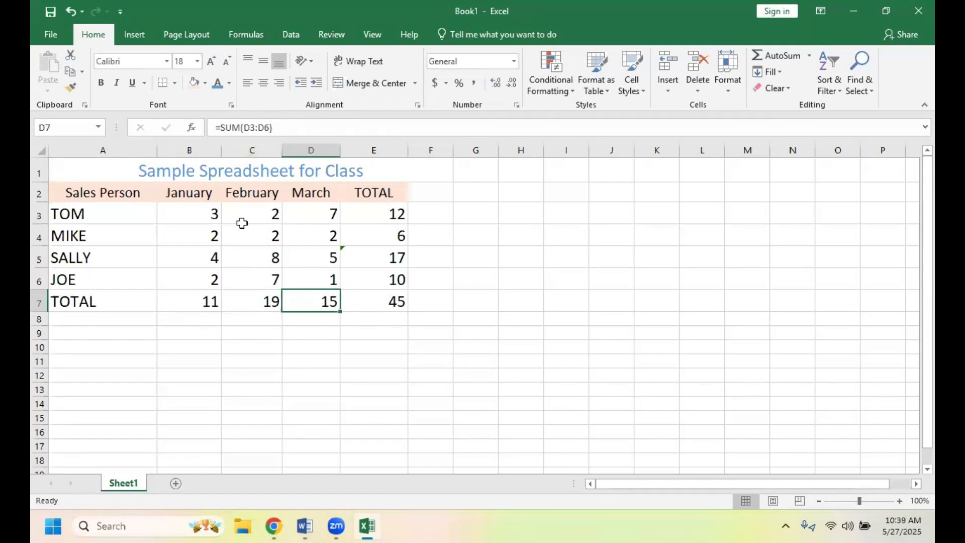
{"action": "left_click", "coordinate": [375, 218]}
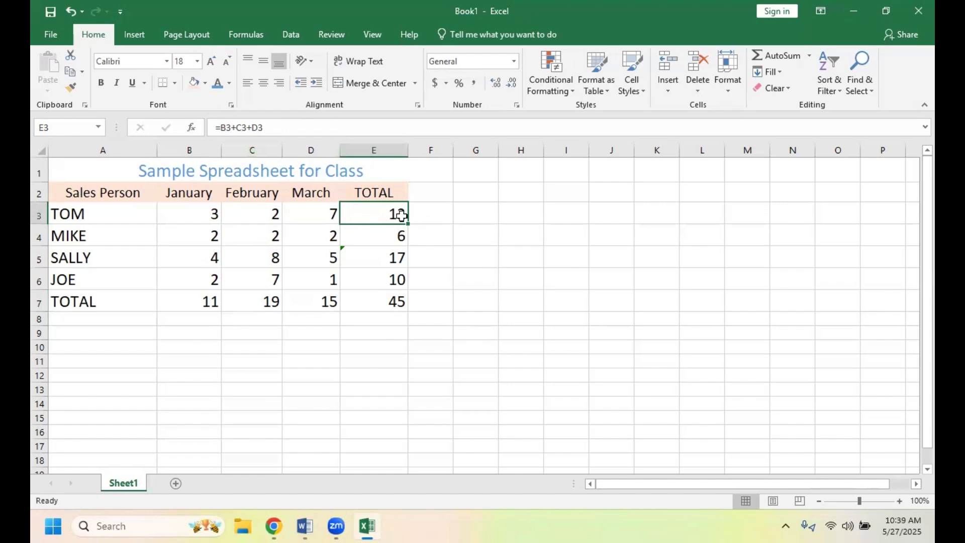
{"action": "left_click", "coordinate": [390, 239]}
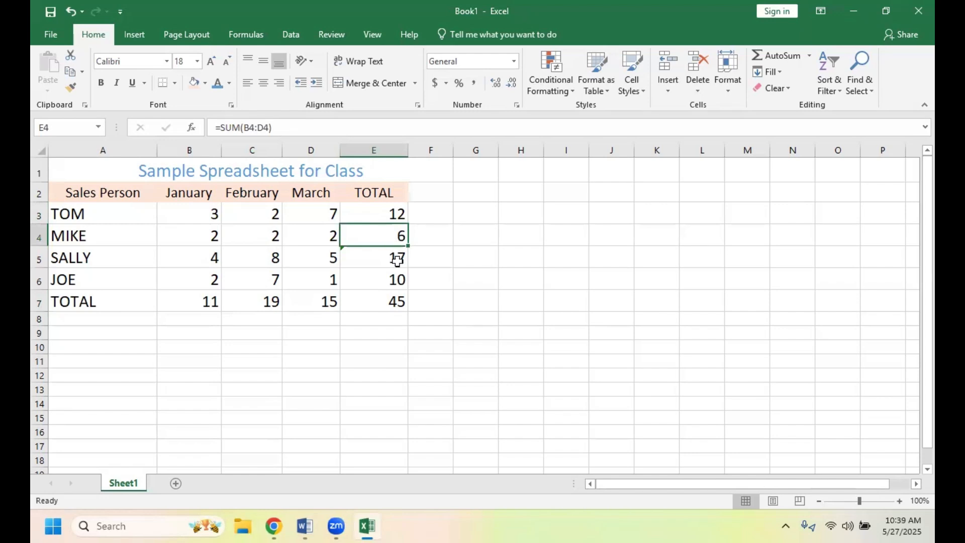
{"action": "left_click", "coordinate": [364, 263]}
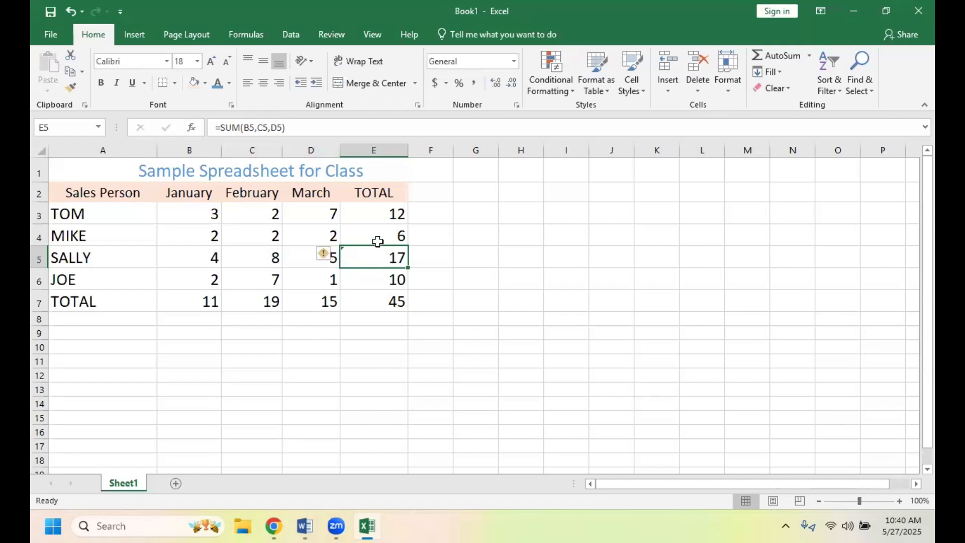
{"action": "left_click", "coordinate": [380, 328]}
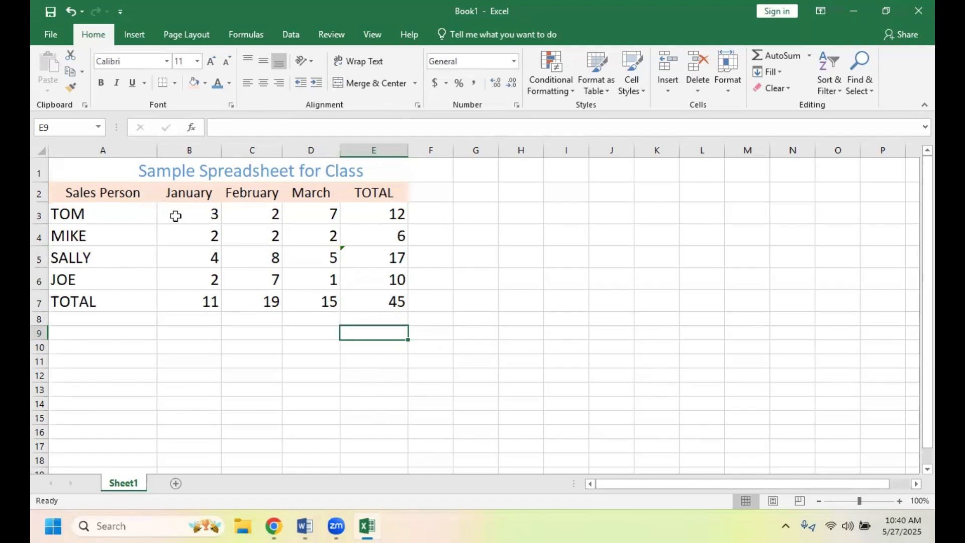
- Apply All Borders to the sales figures and totals in cells B3:E7
{"action": "left_click_drag", "start_coordinate": [175, 216], "coordinate": [356, 295]}
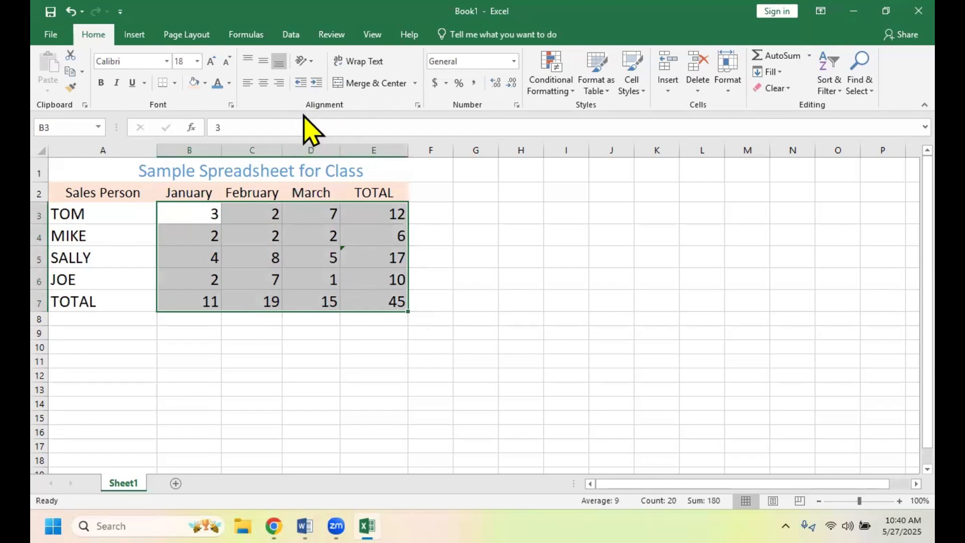
{"action": "left_click", "coordinate": [175, 84]}
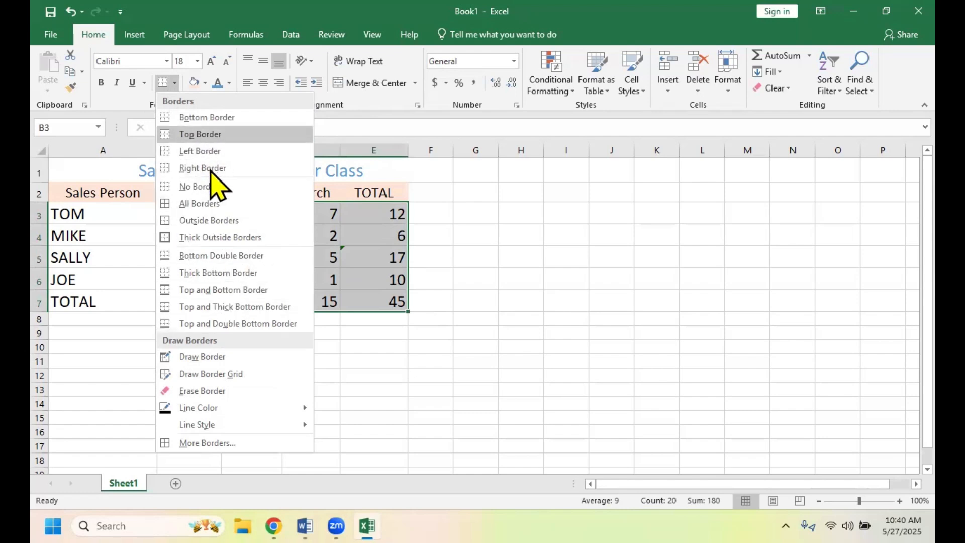
{"action": "left_click", "coordinate": [194, 204]}
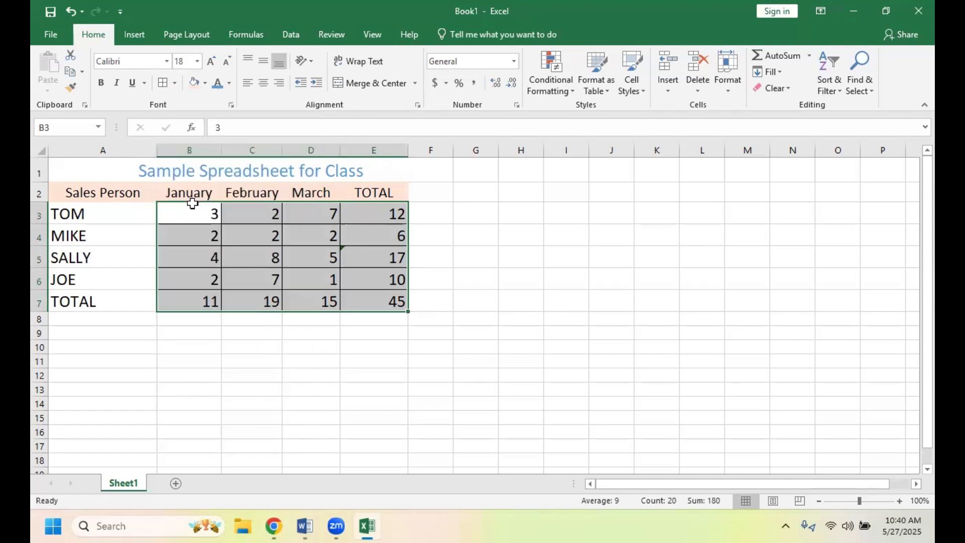
{"action": "left_click", "coordinate": [365, 373]}
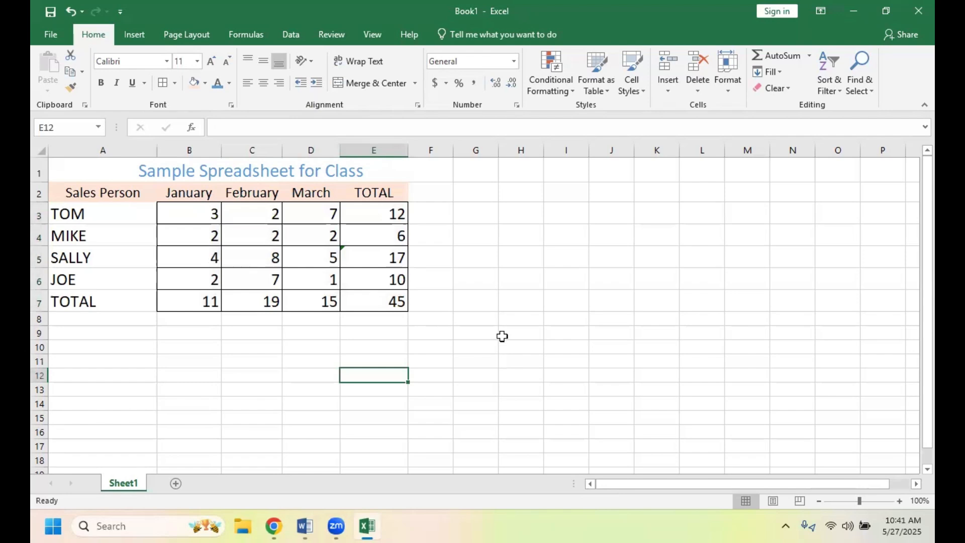
- Preview how the sales sheet prints, and return to the worksheet without printing
{"action": "left_click", "coordinate": [52, 35]}
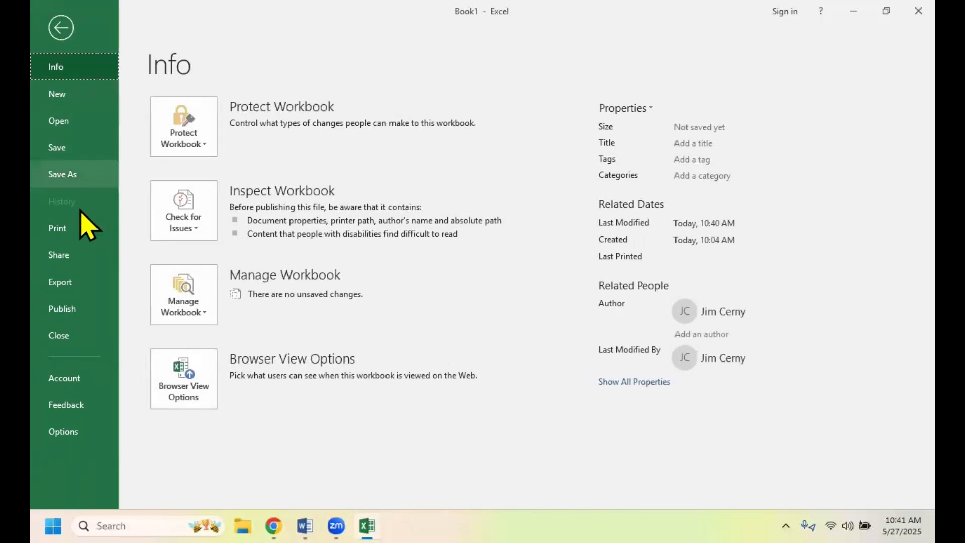
{"action": "left_click", "coordinate": [67, 233]}
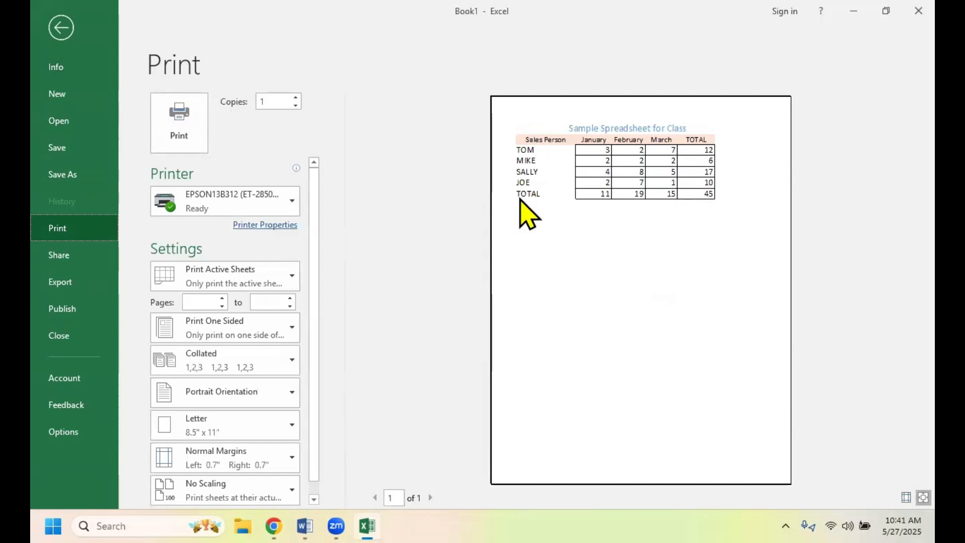
{"action": "left_click", "coordinate": [62, 28]}
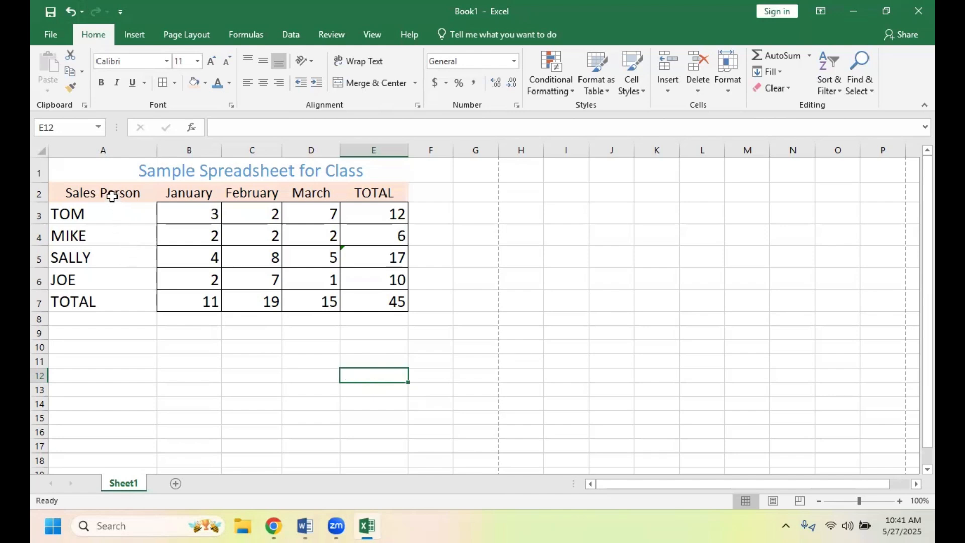
- Look through the cell, data and insert commands for a way to graph the sales data in A2:D6
{"action": "left_click_drag", "start_coordinate": [109, 192], "coordinate": [320, 282]}
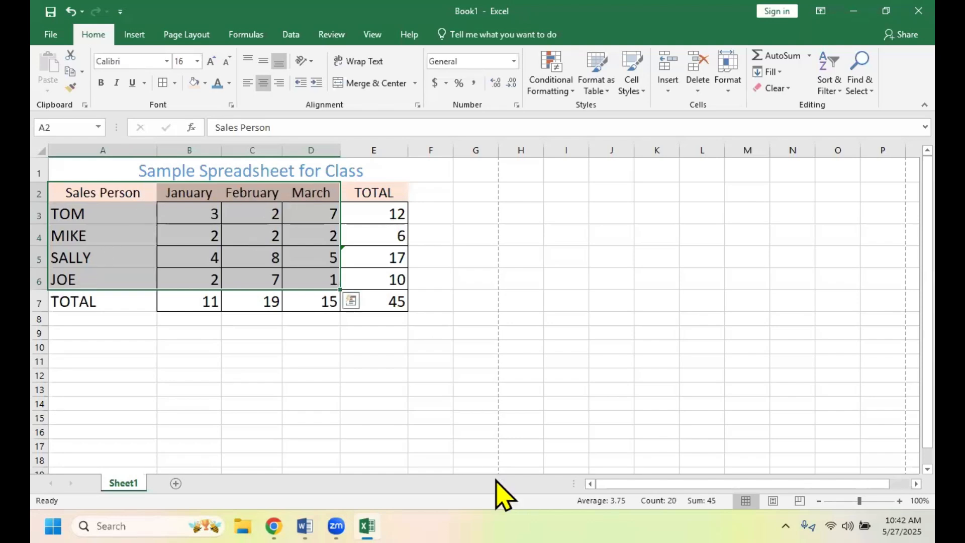
{"action": "right_click", "coordinate": [502, 388]}
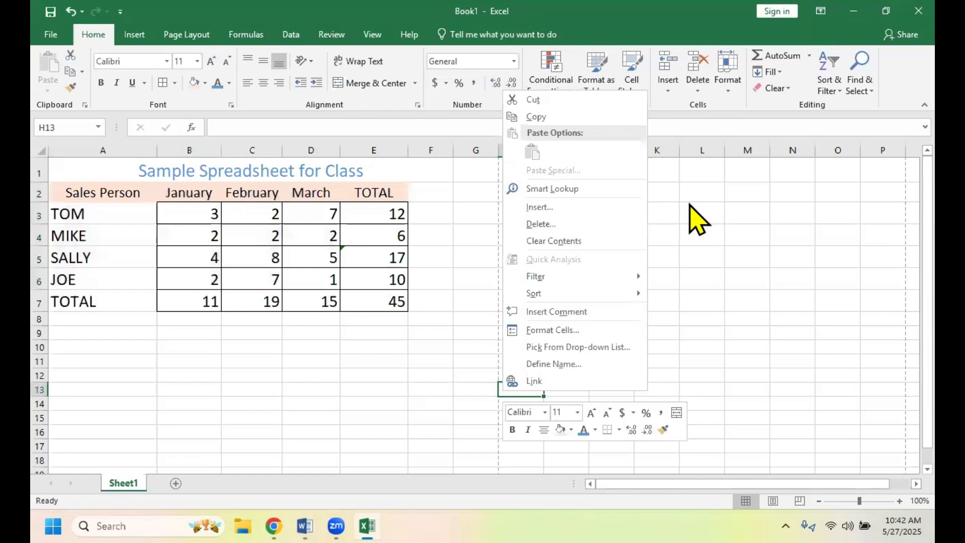
{"action": "left_click", "coordinate": [663, 28]}
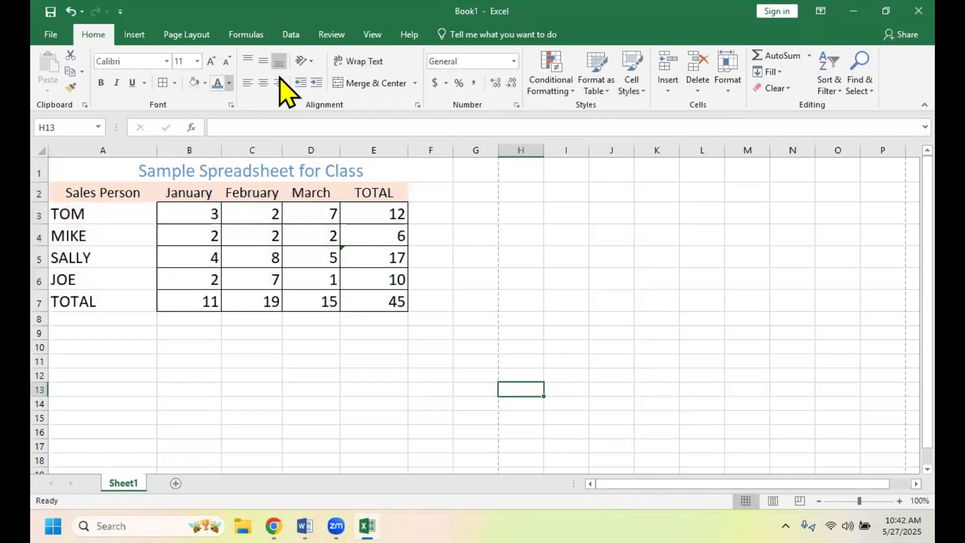
{"action": "left_click", "coordinate": [294, 35]}
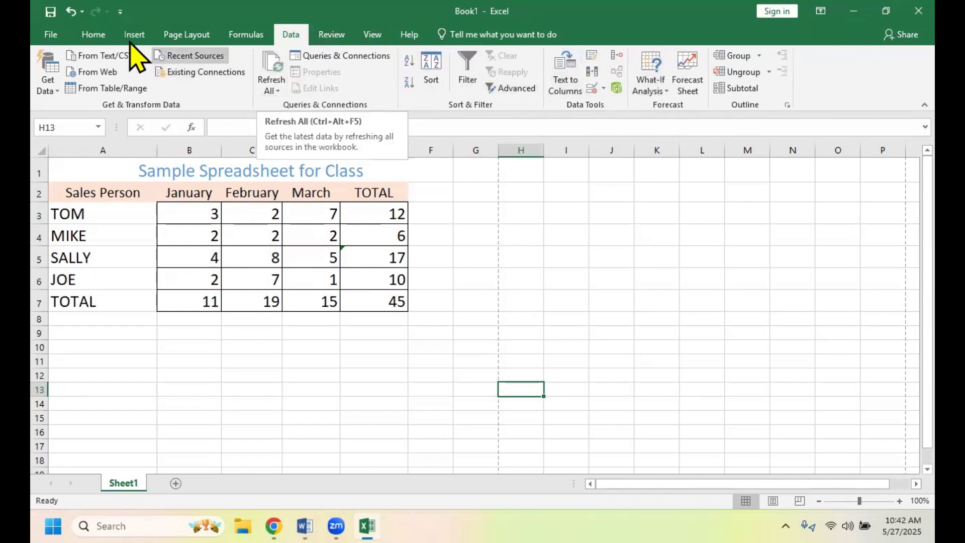
{"action": "left_click", "coordinate": [95, 34]}
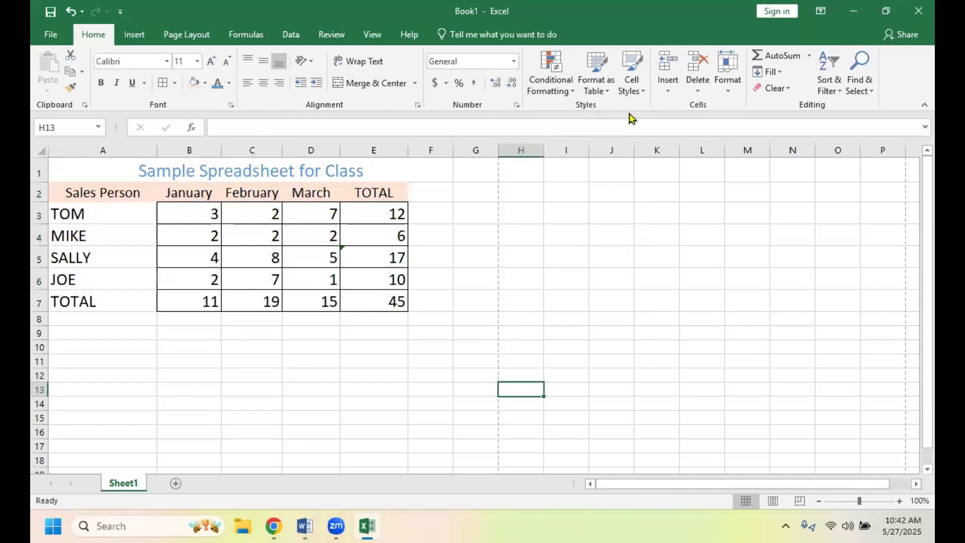
{"action": "left_click", "coordinate": [669, 96]}
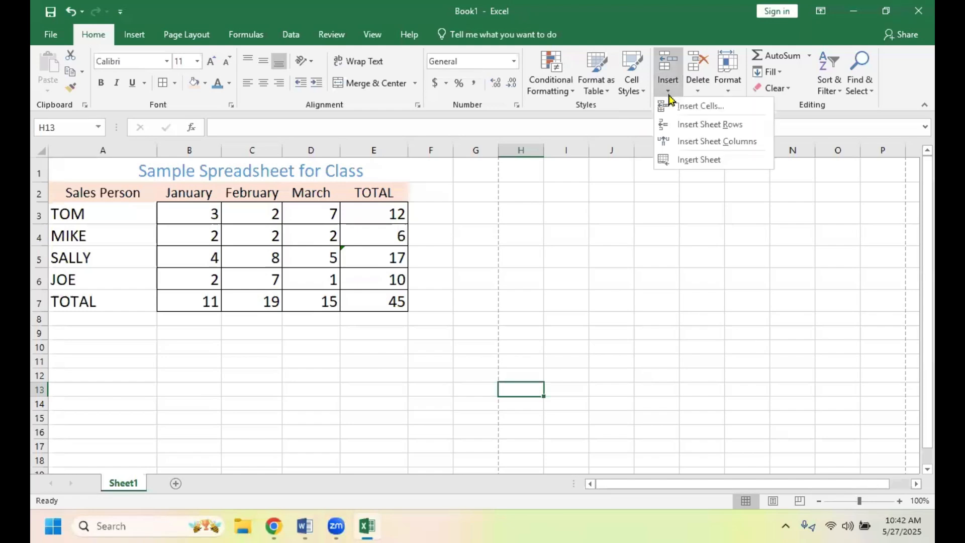
{"action": "left_click", "coordinate": [675, 24]}
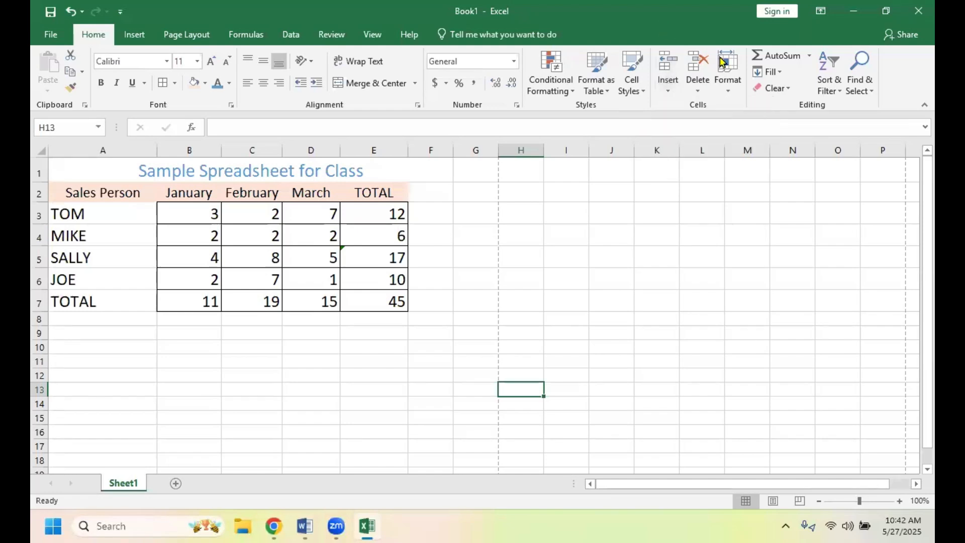
{"action": "left_click", "coordinate": [291, 36]}
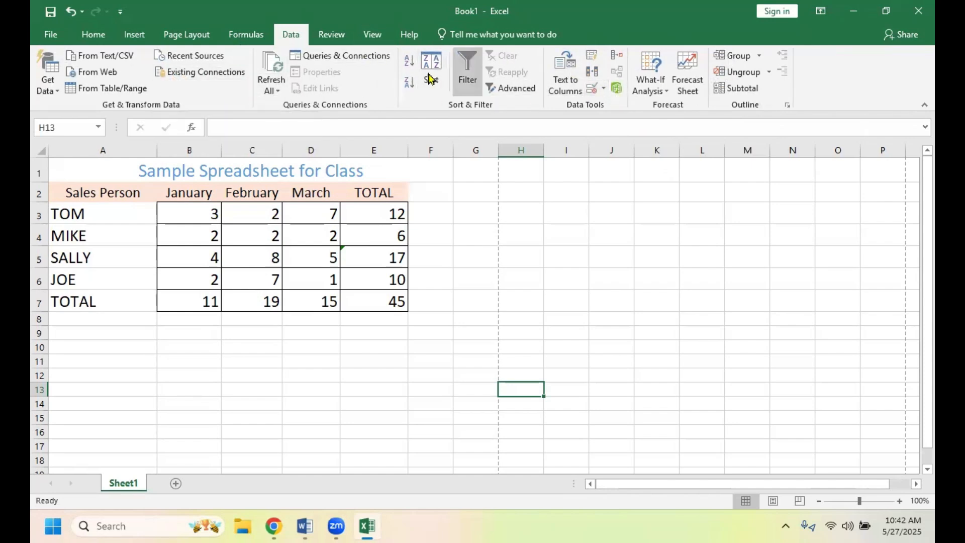
- Search the available commands and help for "draw graph"
{"action": "left_click", "coordinate": [491, 33]}
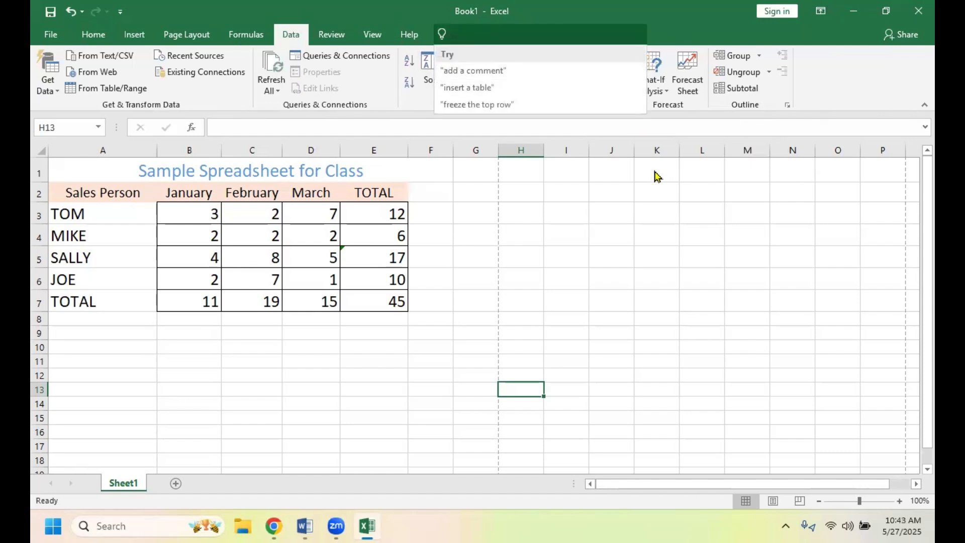
{"action": "type", "text": "dra"}
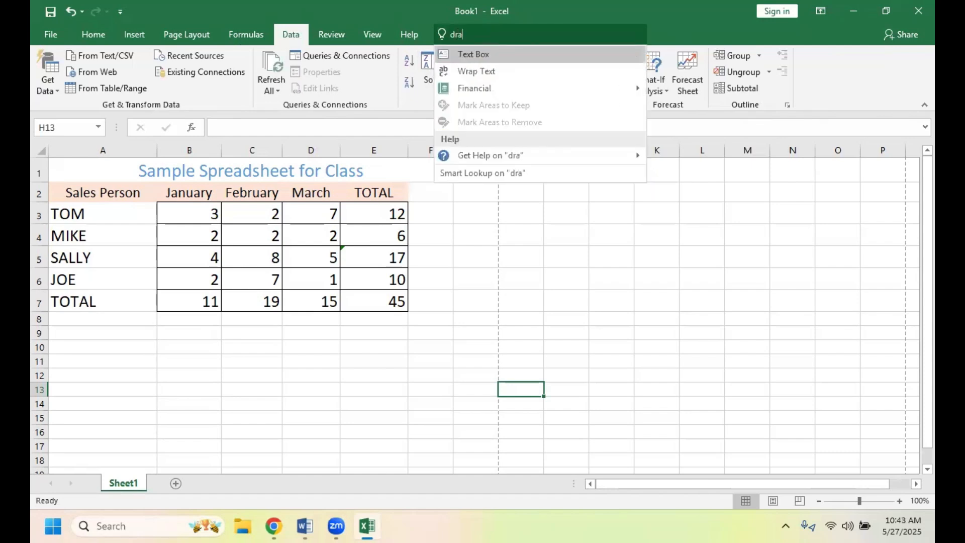
{"action": "type", "text": "w graph"}
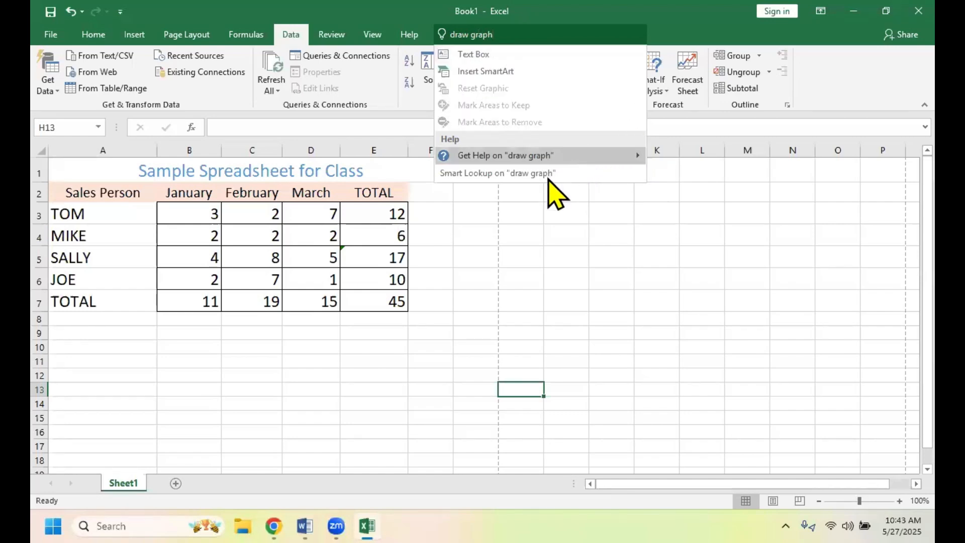
- Read the help article "Create a chart from start to finish" in a smaller, full-height window, and close the help
{"action": "mouse_move", "coordinate": [523, 161]}
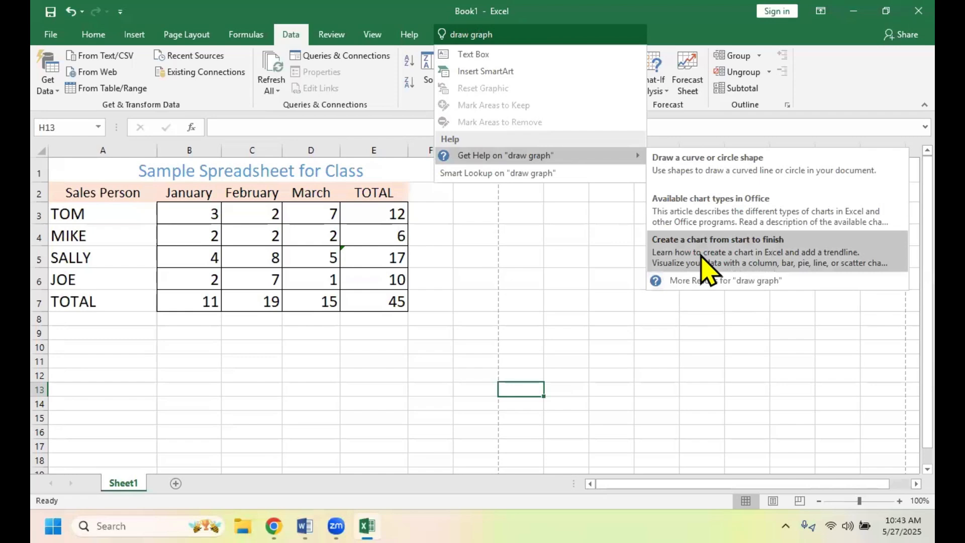
{"action": "left_click", "coordinate": [741, 254]}
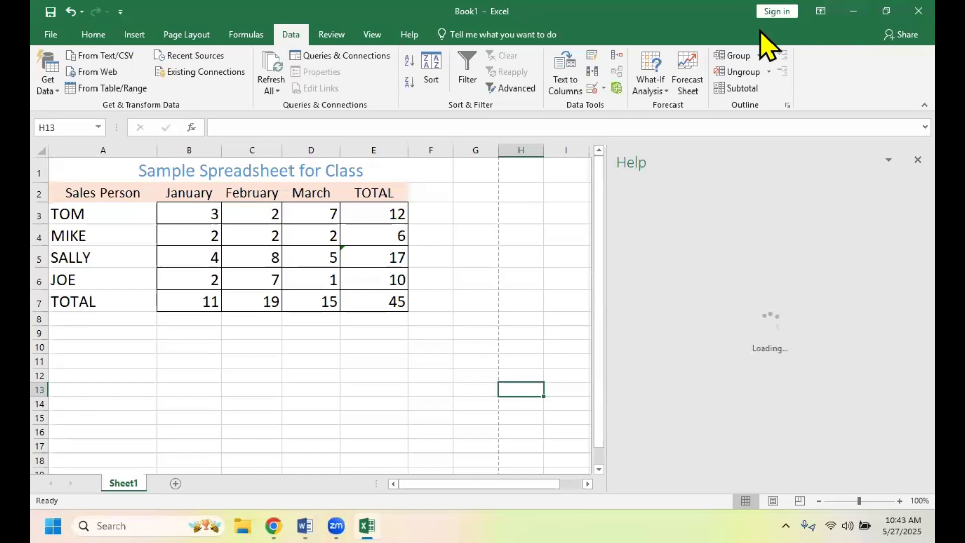
{"action": "double_click", "coordinate": [201, 11]}
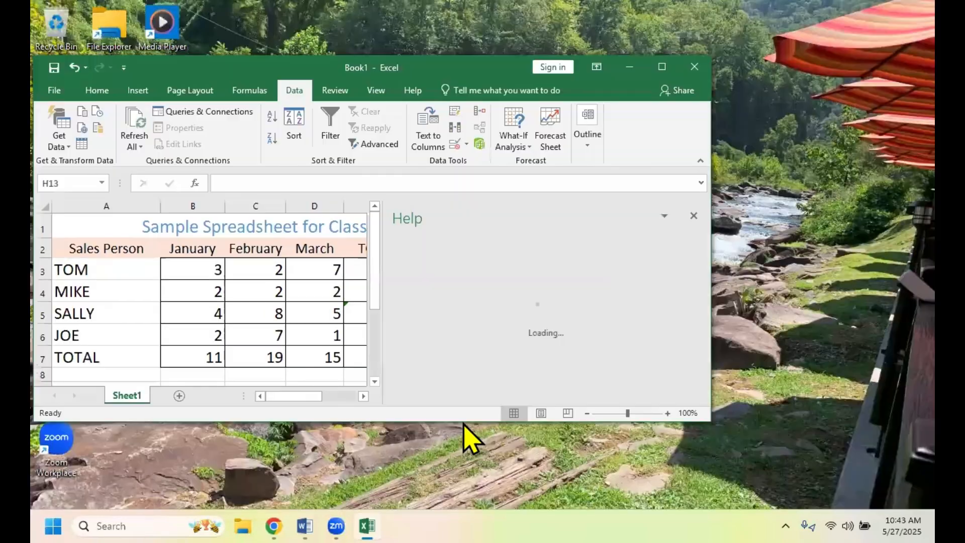
{"action": "double_click", "coordinate": [461, 420]}
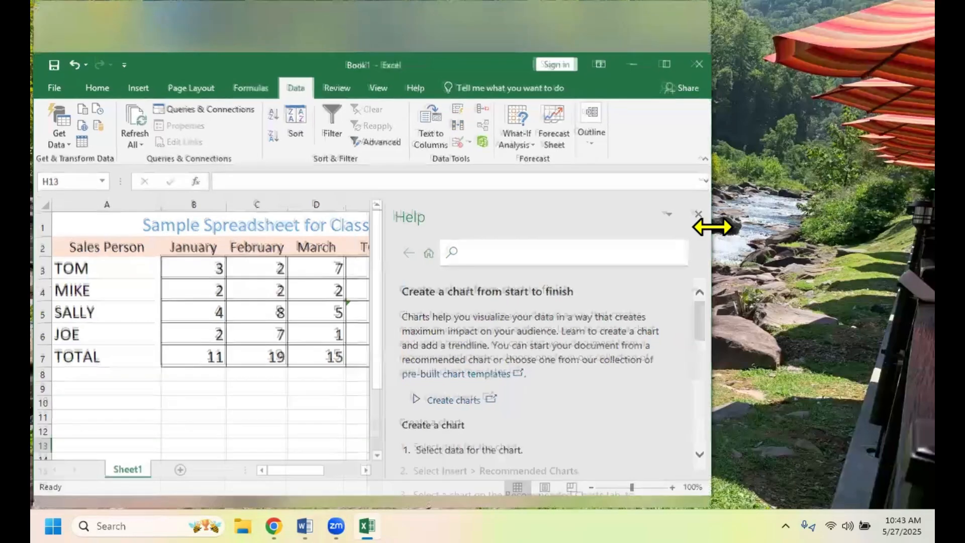
{"action": "left_click", "coordinate": [696, 160]}
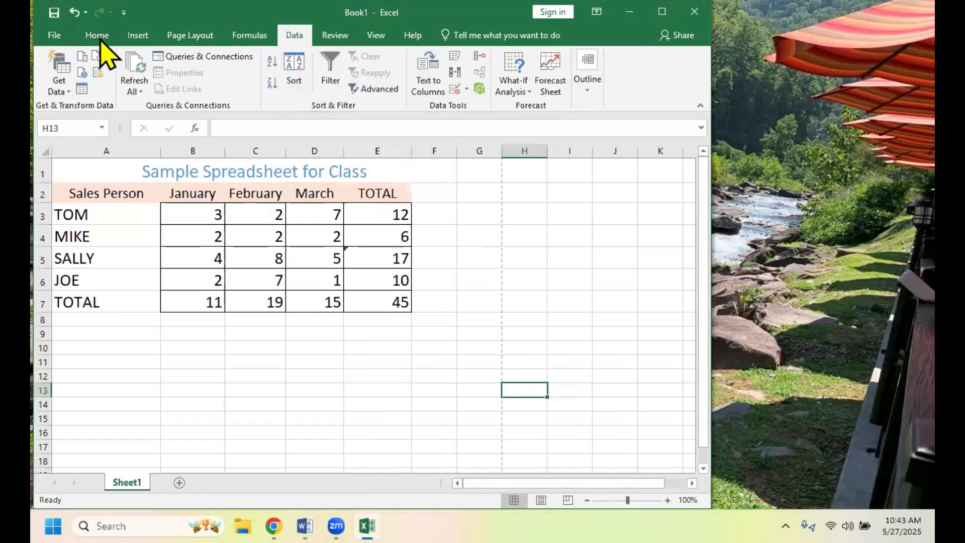
- Try to insert a histogram without selecting any sales data, and delete the empty chart
{"action": "left_click", "coordinate": [136, 36]}
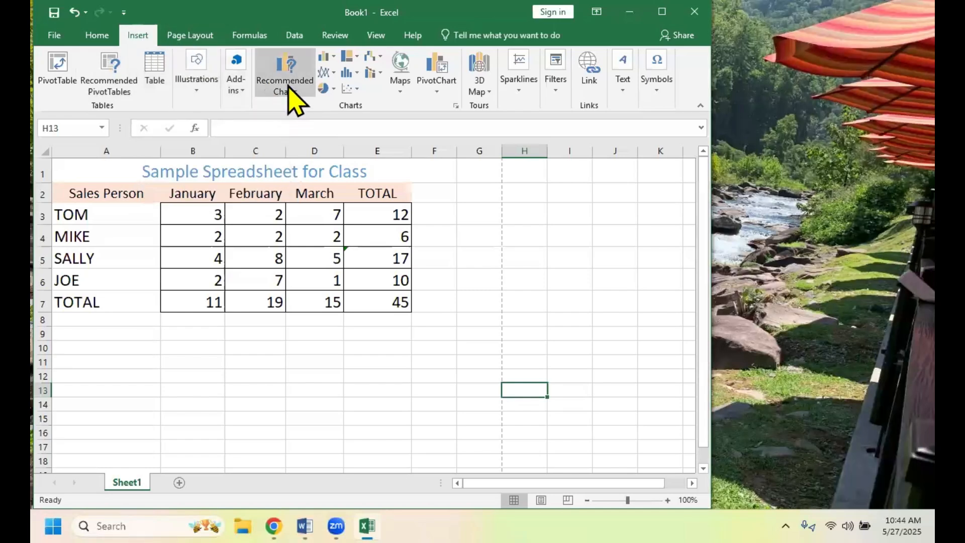
{"action": "left_click", "coordinate": [353, 75]}
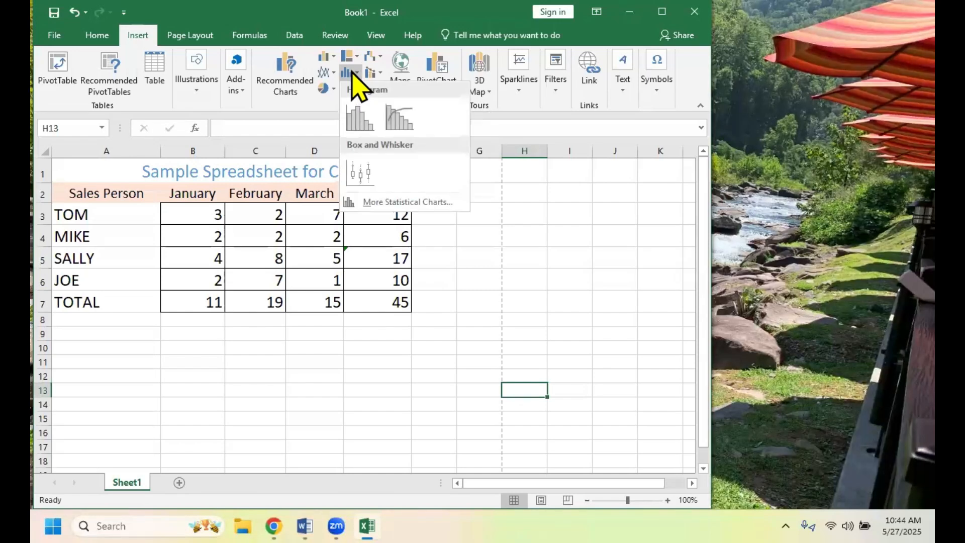
{"action": "left_click", "coordinate": [356, 125]}
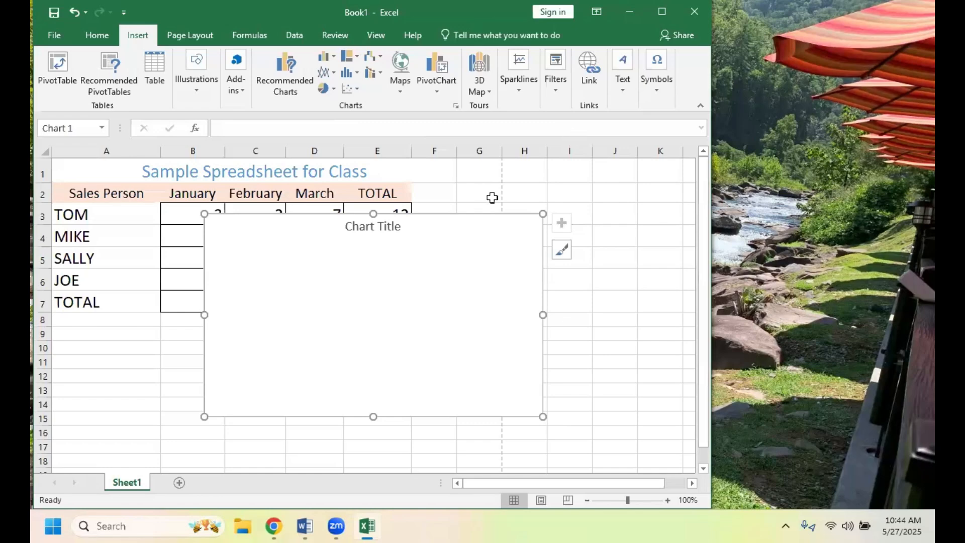
{"action": "right_click", "coordinate": [523, 269]}
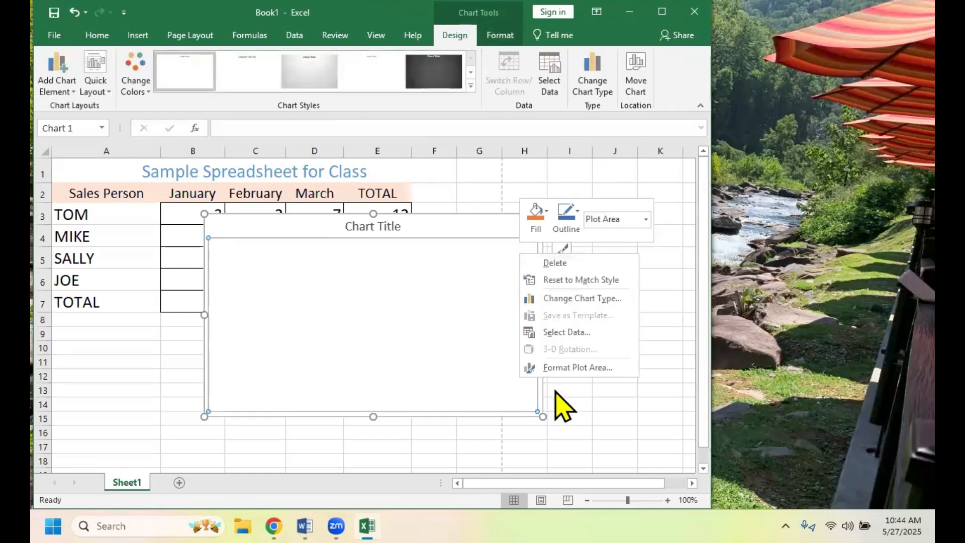
{"action": "left_click", "coordinate": [551, 272]}
{"action": "left_click", "coordinate": [501, 289]}
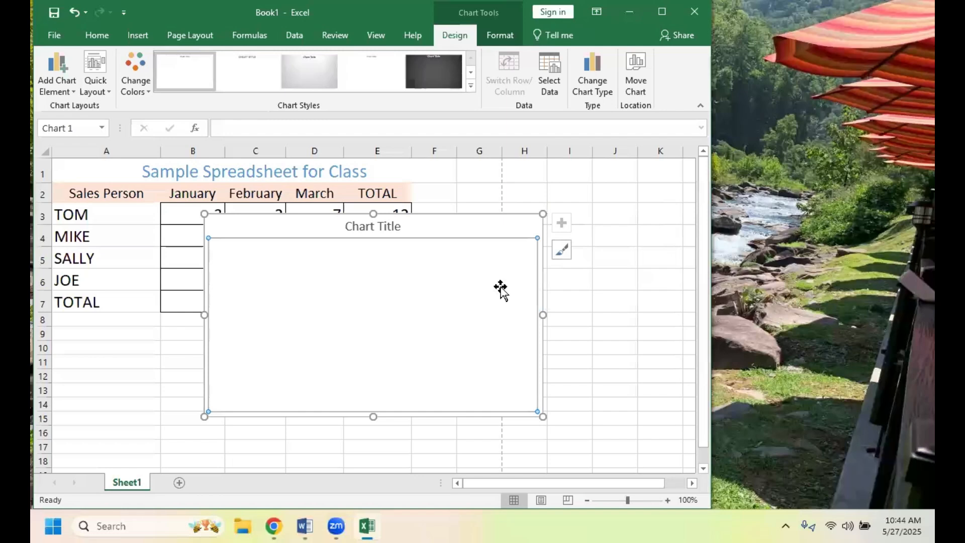
{"action": "right_click", "coordinate": [511, 231]}
{"action": "left_click", "coordinate": [548, 196]}
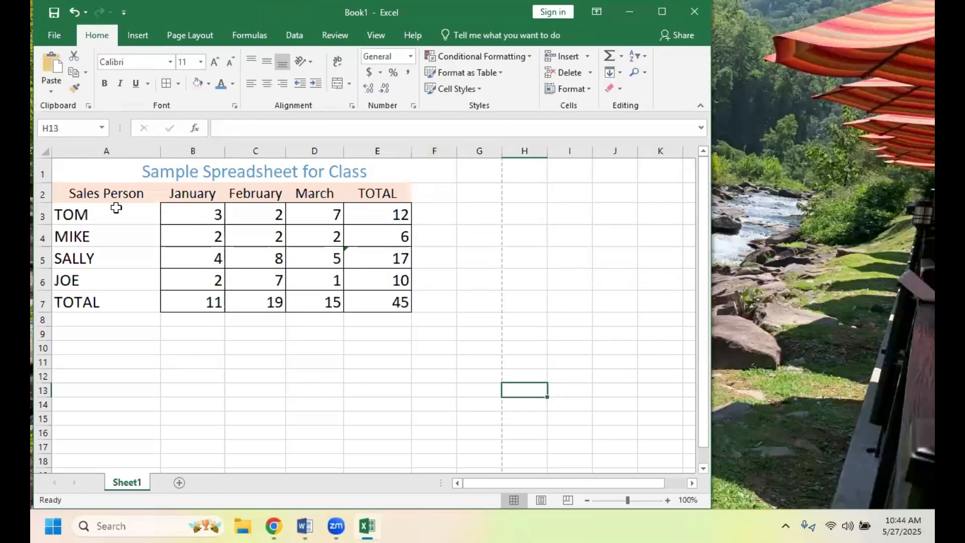
- Insert a 2-D Clustered Column chart of the sales data in A2:D6 and place it just below the table
{"action": "left_click_drag", "start_coordinate": [113, 192], "coordinate": [326, 282]}
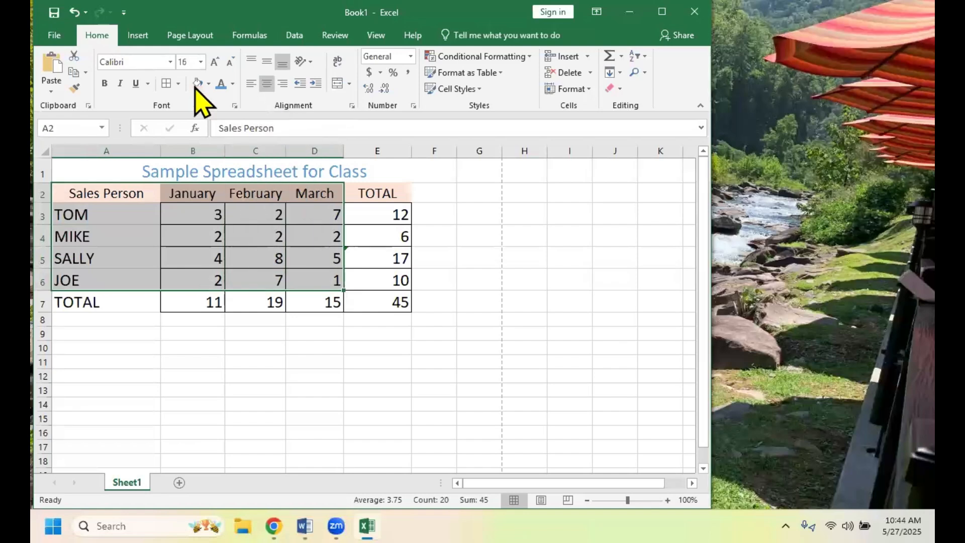
{"action": "left_click", "coordinate": [135, 36]}
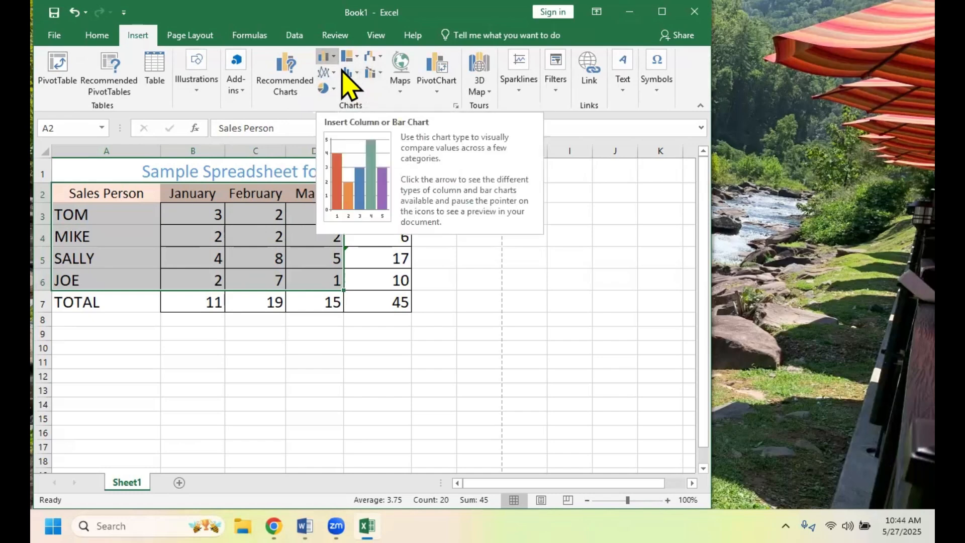
{"action": "left_click", "coordinate": [334, 59]}
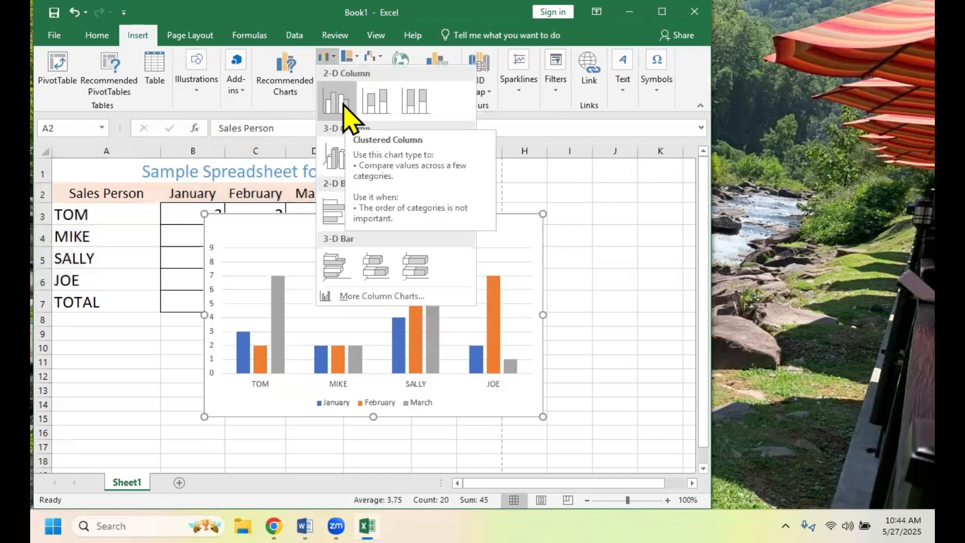
{"action": "left_click", "coordinate": [344, 103]}
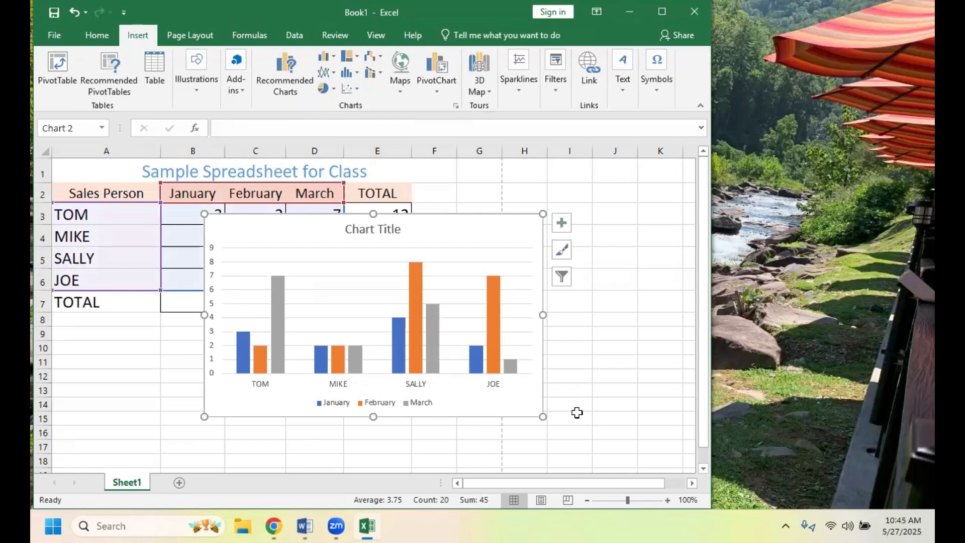
{"action": "left_click_drag", "start_coordinate": [469, 231], "coordinate": [360, 335]}
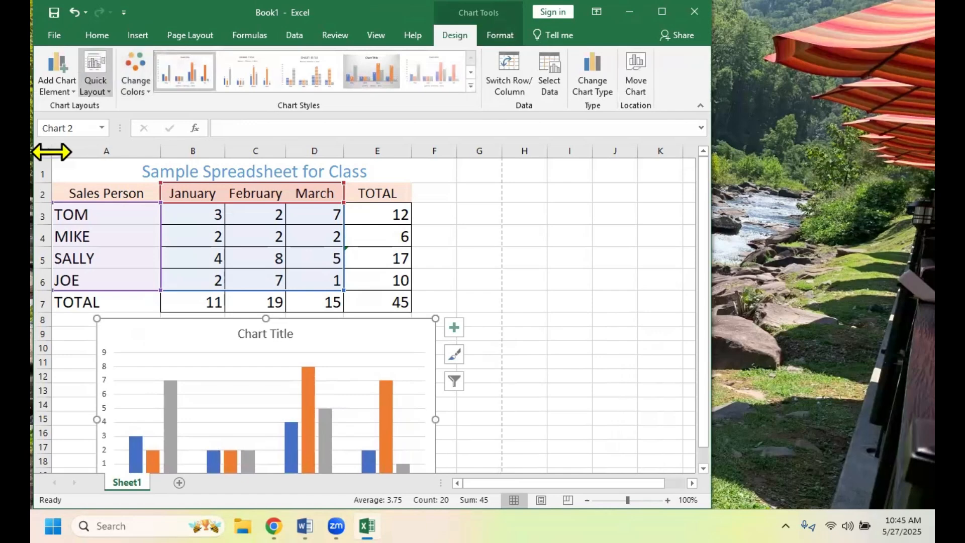
- Open the workbook's file information and output options
{"action": "left_click", "coordinate": [53, 34]}
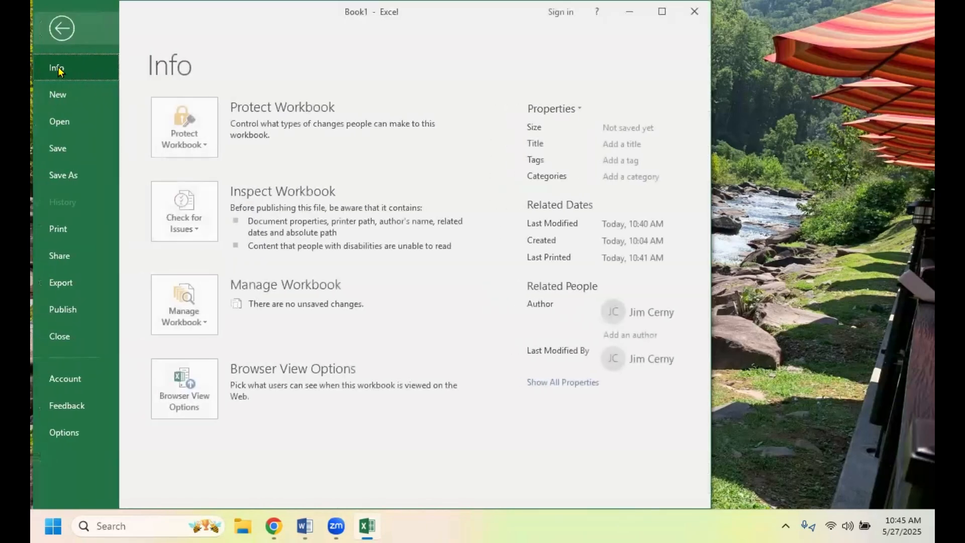
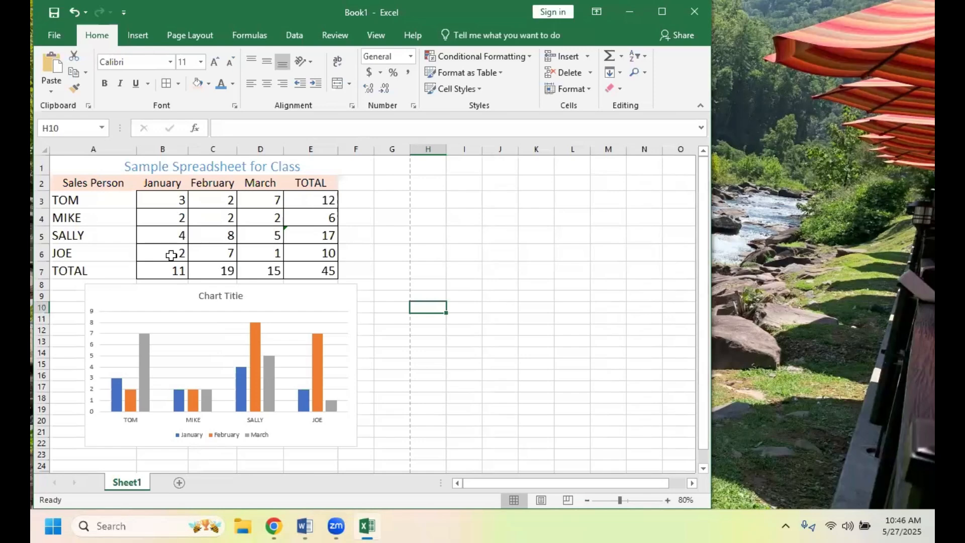
- Change the January sales value in cell B6 to 6
{"action": "left_click", "coordinate": [171, 256]}
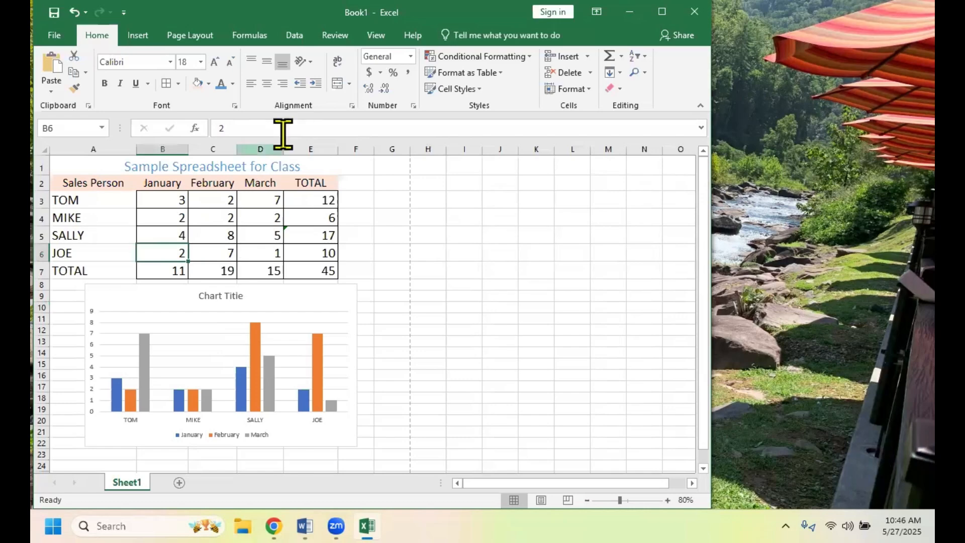
{"action": "left_click", "coordinate": [222, 127]}
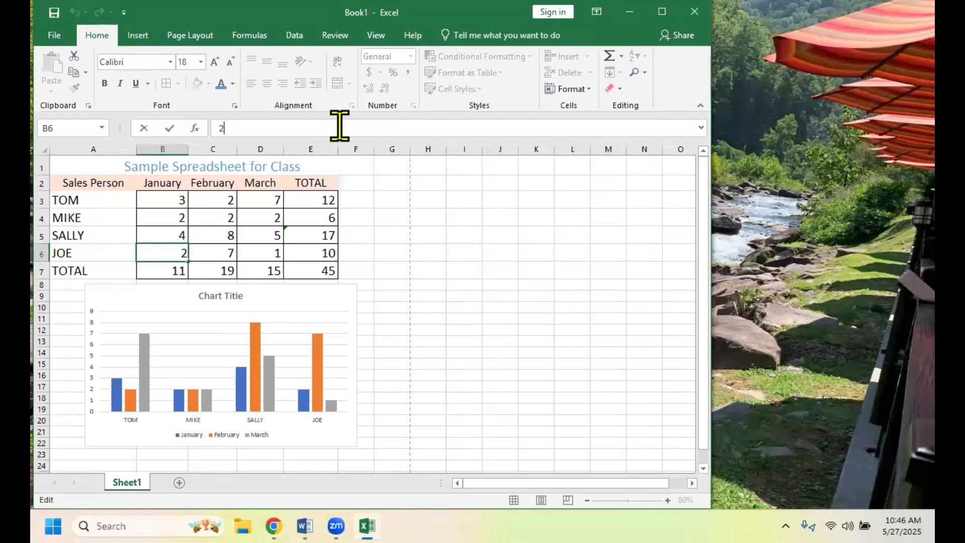
{"action": "key", "text": "BackSpace"}
{"action": "type", "text": "6"}
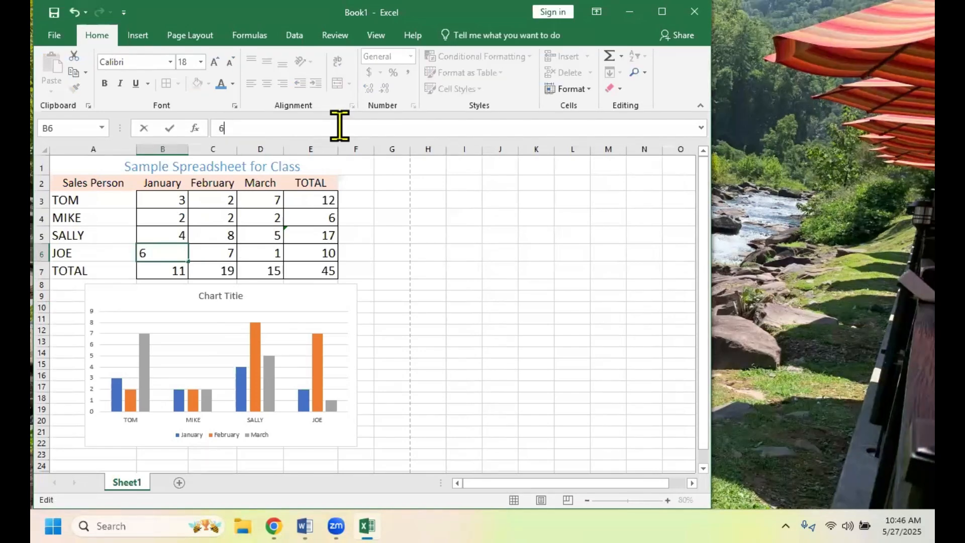
{"action": "left_click", "coordinate": [380, 257]}
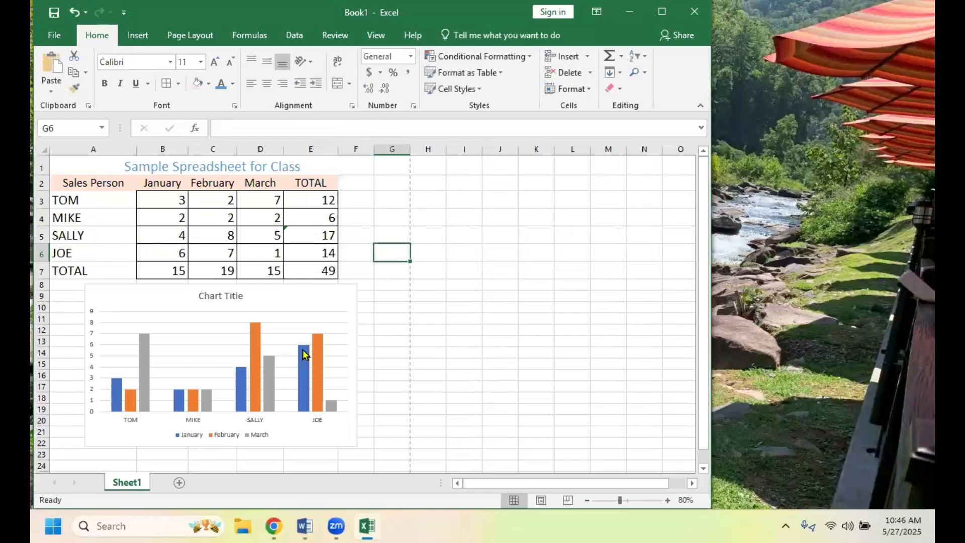
{"action": "mouse_move", "coordinate": [303, 351]}
- Replace the chart's placeholder title with "FIRST QUARTER SALES" and deselect the chart
{"action": "left_click", "coordinate": [304, 305]}
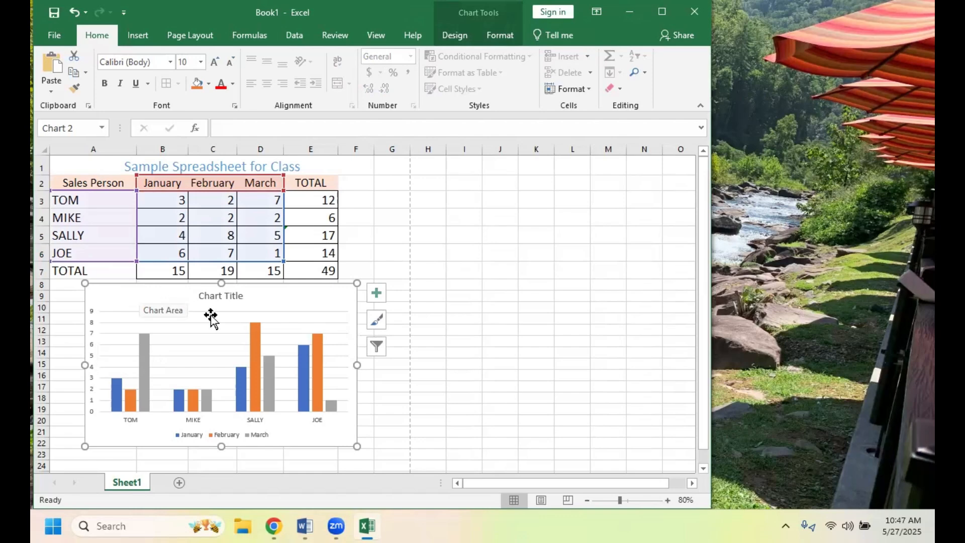
{"action": "mouse_move", "coordinate": [254, 358]}
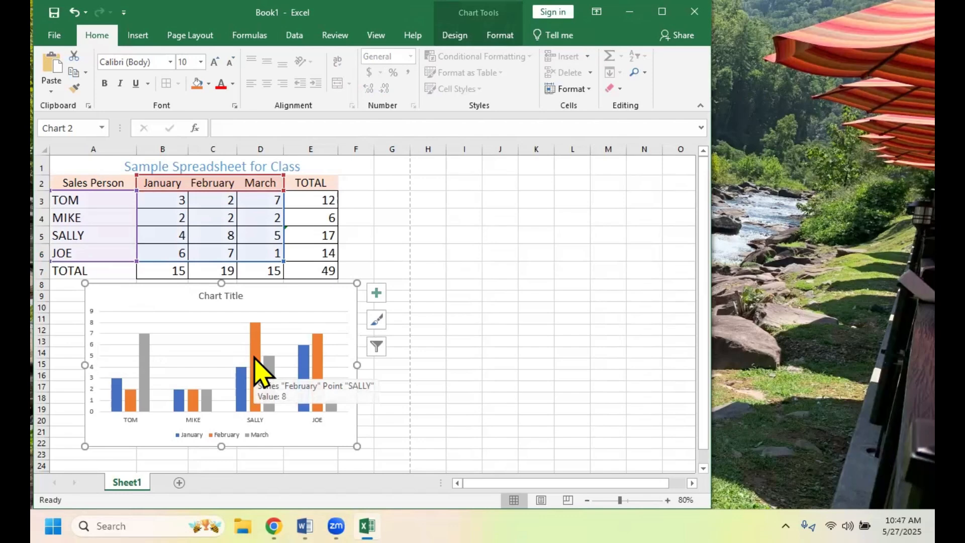
{"action": "left_click", "coordinate": [225, 296]}
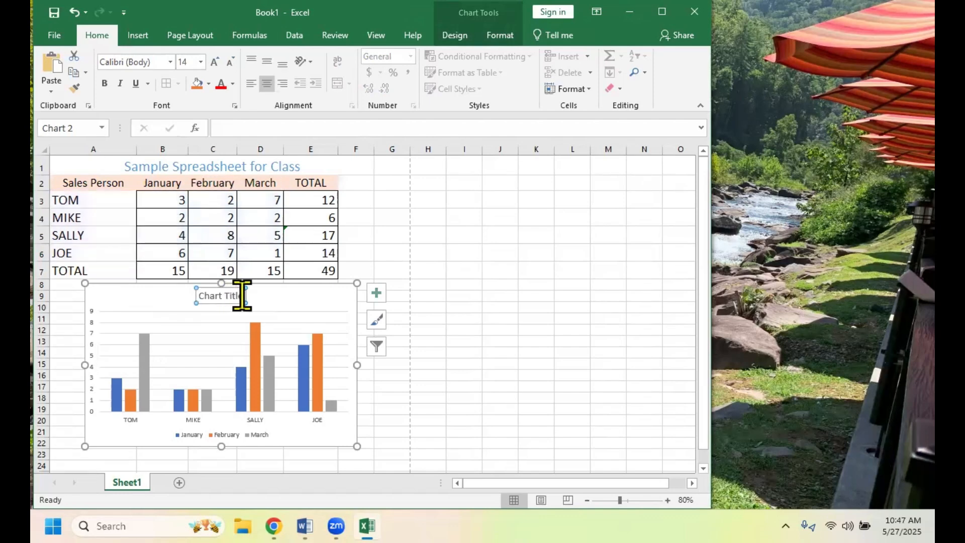
{"action": "left_click_drag", "start_coordinate": [242, 297], "coordinate": [199, 296]}
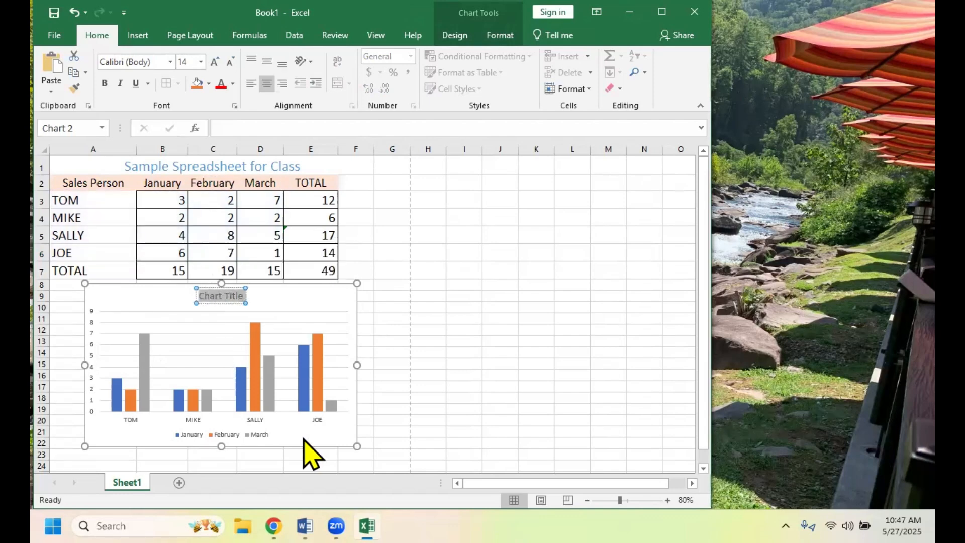
{"action": "type", "text": "FIRST"}
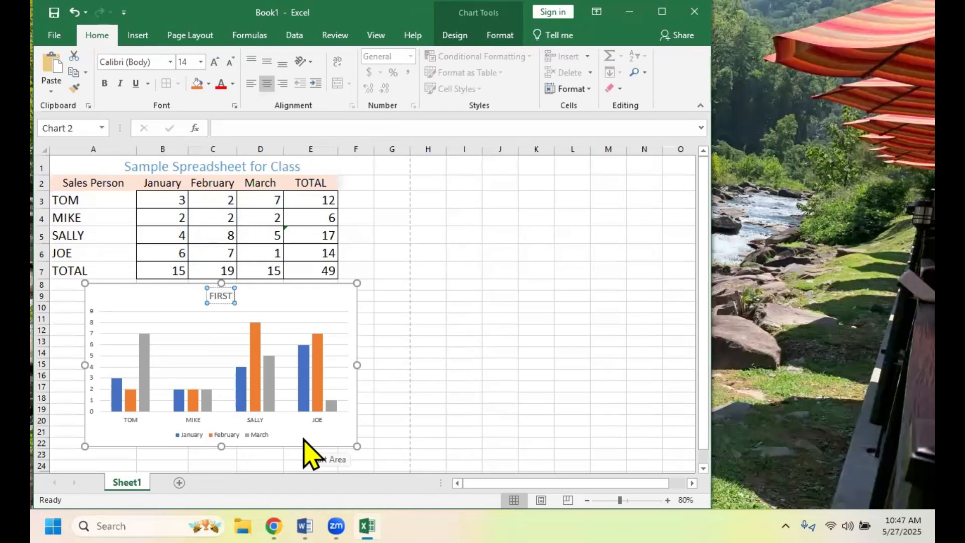
{"action": "type", "text": " QUARTER"}
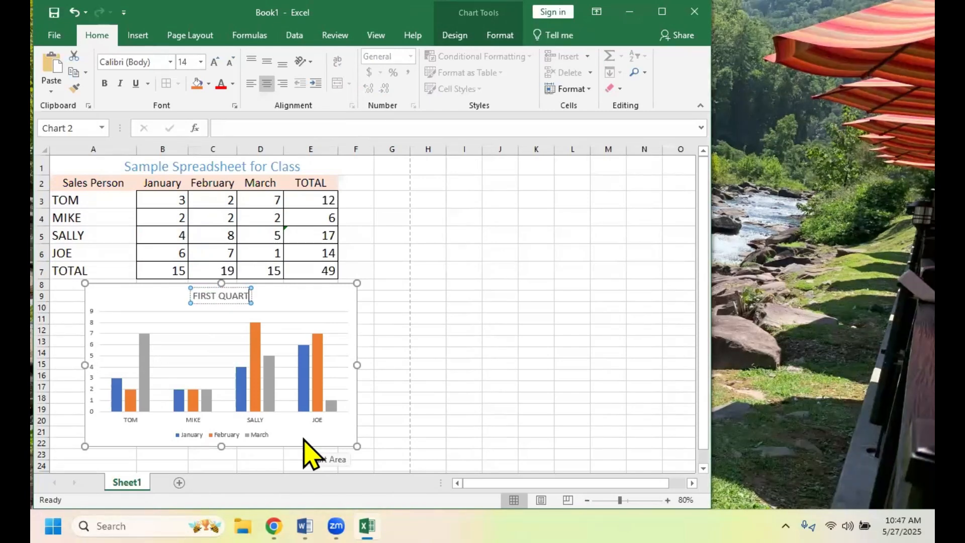
{"action": "type", "text": " SALES"}
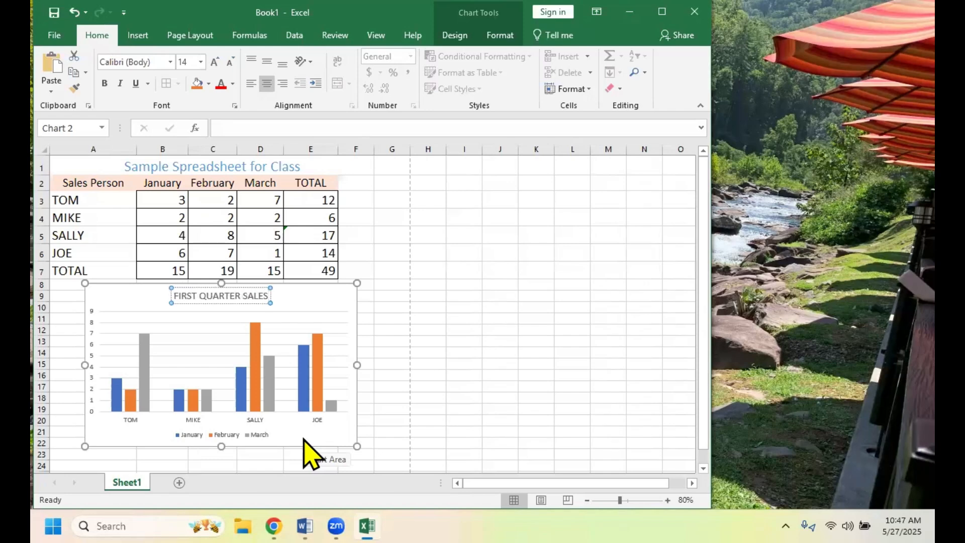
{"action": "left_click", "coordinate": [156, 397]}
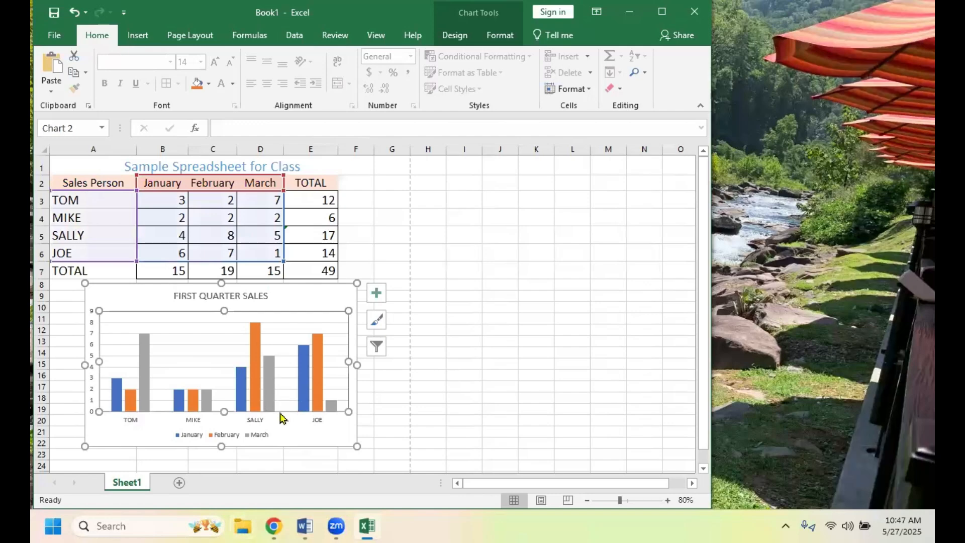
{"action": "mouse_move", "coordinate": [333, 410]}
{"action": "left_click", "coordinate": [433, 353]}
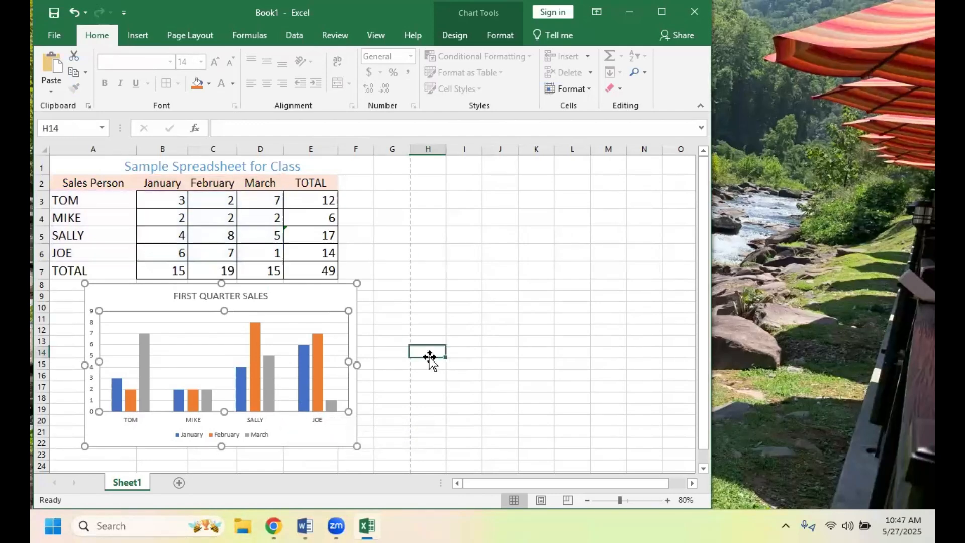
- Preview the 3-D Stacked Column, Line, and Box and Whisker types as alternatives for the sales chart
{"action": "left_click", "coordinate": [323, 307]}
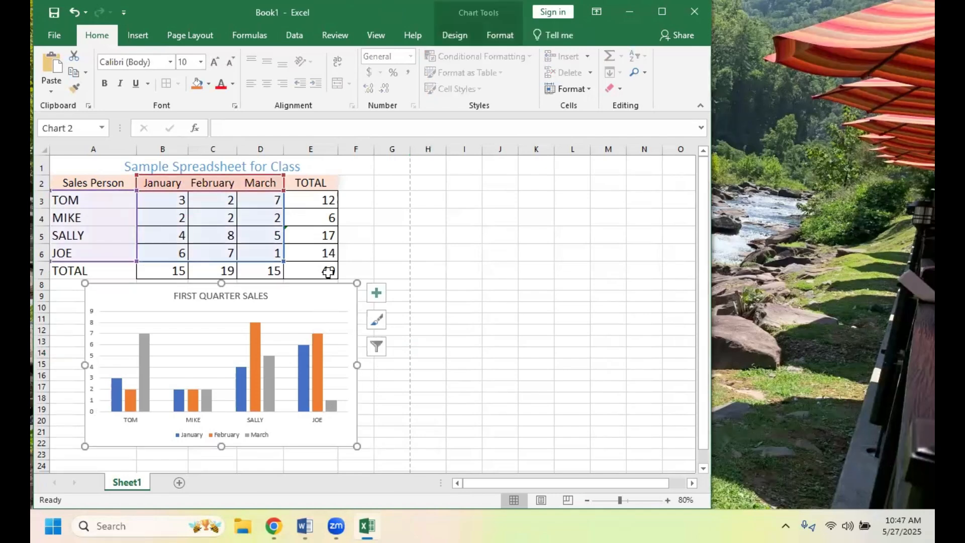
{"action": "right_click", "coordinate": [328, 301]}
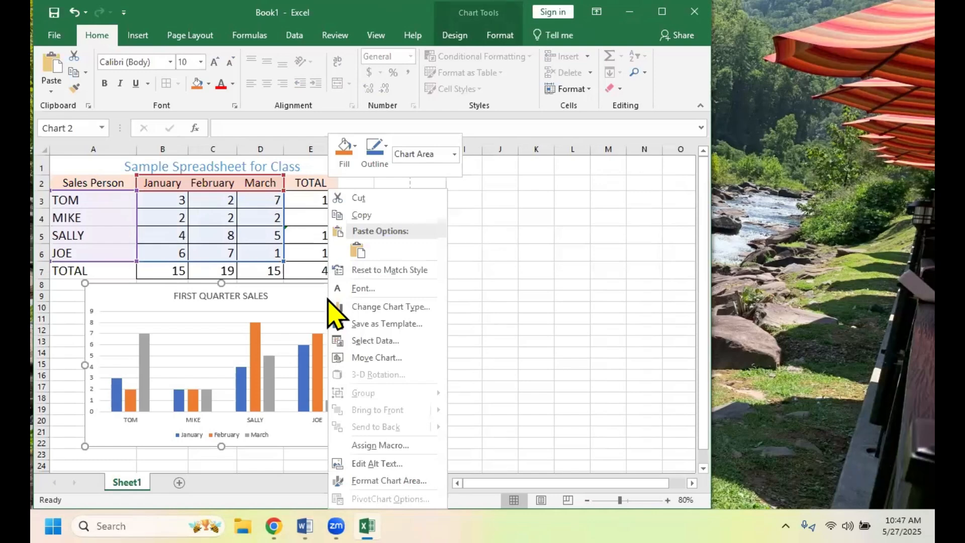
{"action": "left_click", "coordinate": [384, 307]}
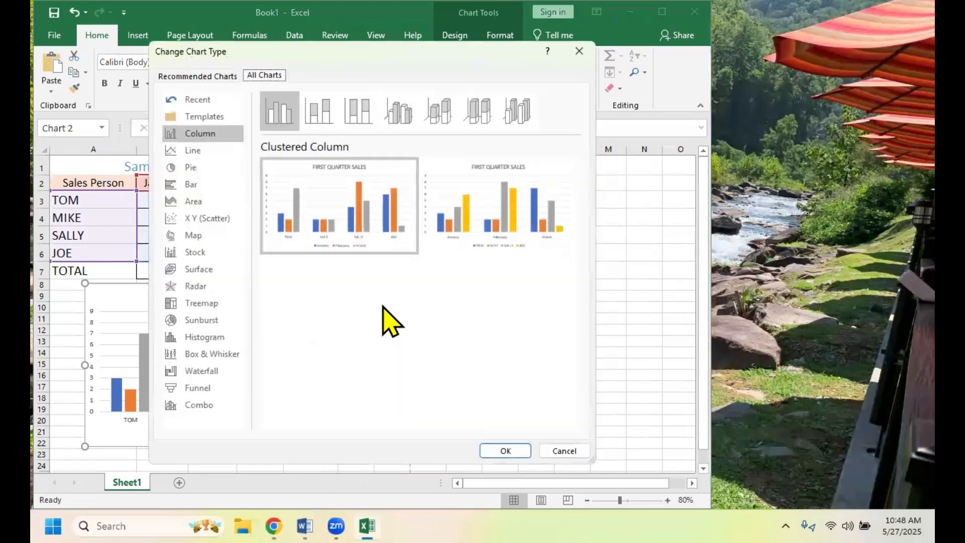
{"action": "mouse_move", "coordinate": [447, 240]}
{"action": "mouse_move", "coordinate": [485, 242]}
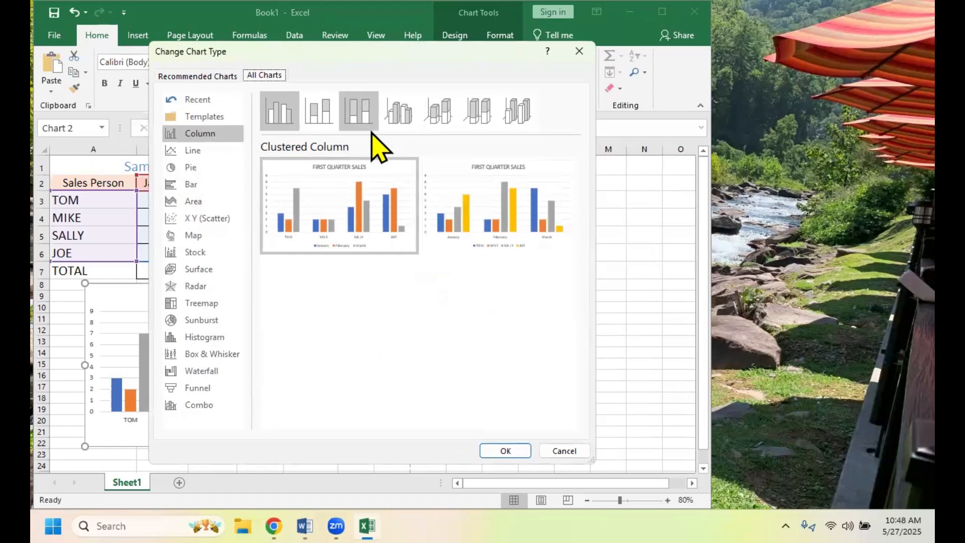
{"action": "left_click", "coordinate": [446, 118]}
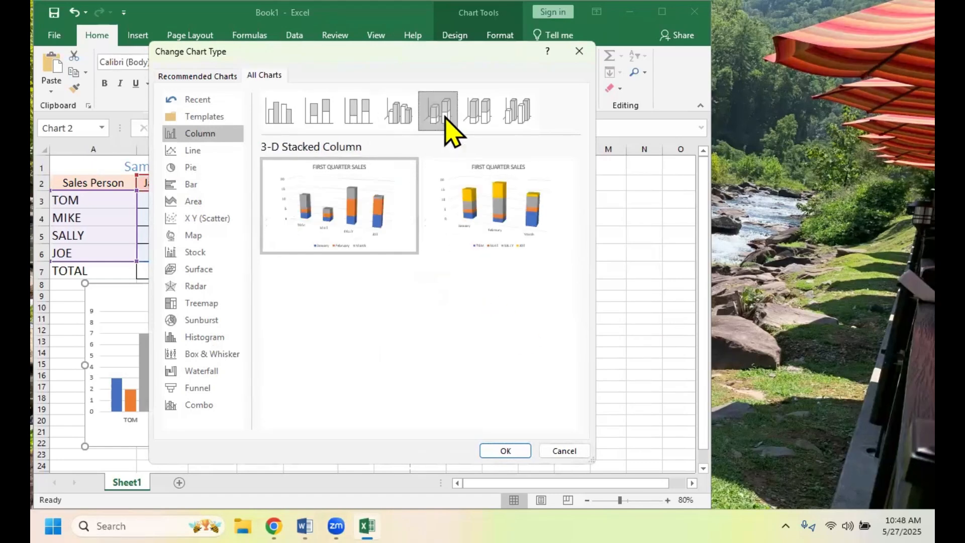
{"action": "mouse_move", "coordinate": [352, 138]}
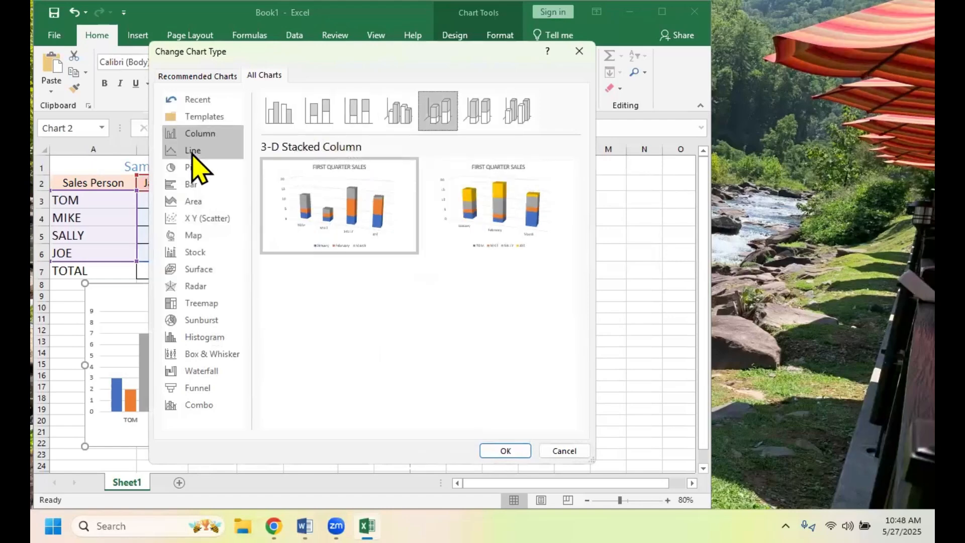
{"action": "left_click", "coordinate": [193, 151]}
{"action": "mouse_move", "coordinate": [312, 195]}
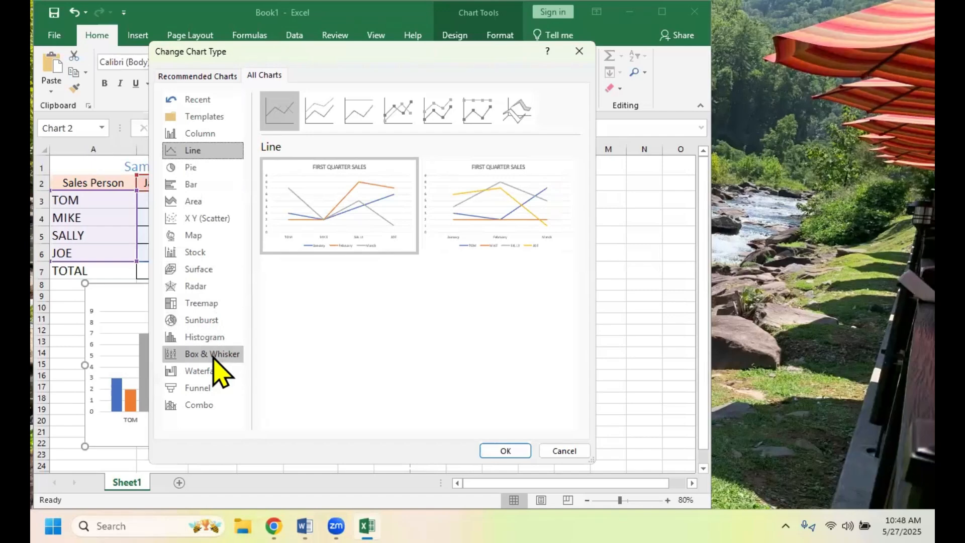
{"action": "left_click", "coordinate": [216, 357]}
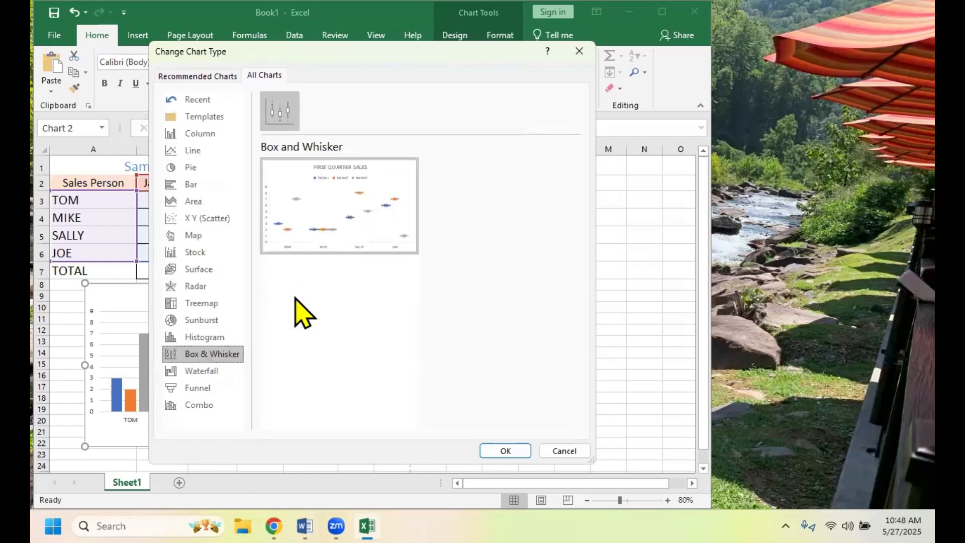
{"action": "mouse_move", "coordinate": [317, 250]}
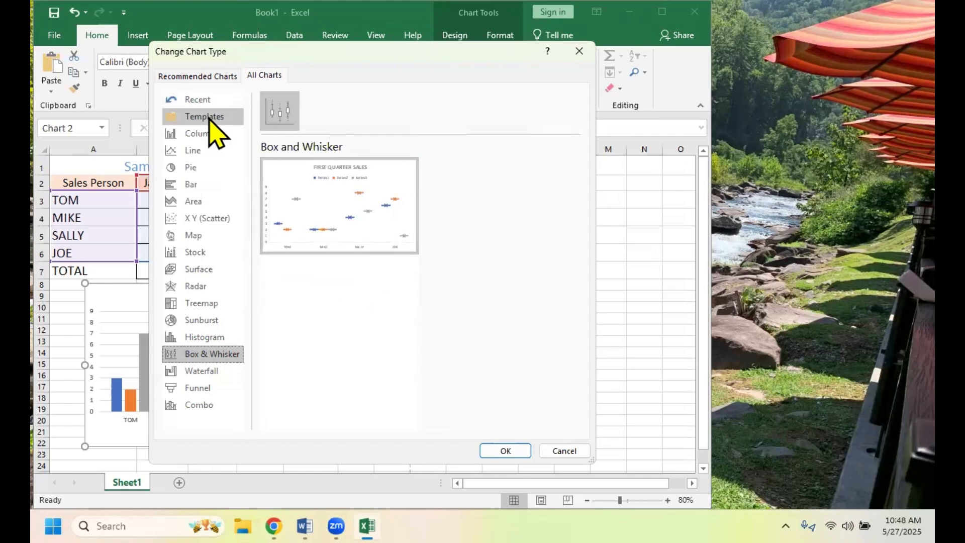
- Apply the Clustered Column type to the sales chart and deselect it
{"action": "left_click", "coordinate": [211, 134]}
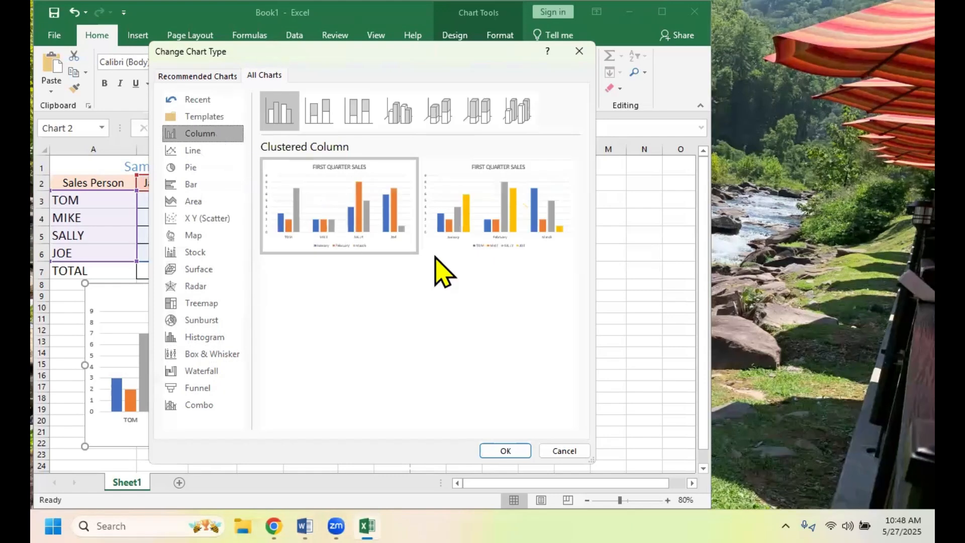
{"action": "mouse_move", "coordinate": [352, 93]}
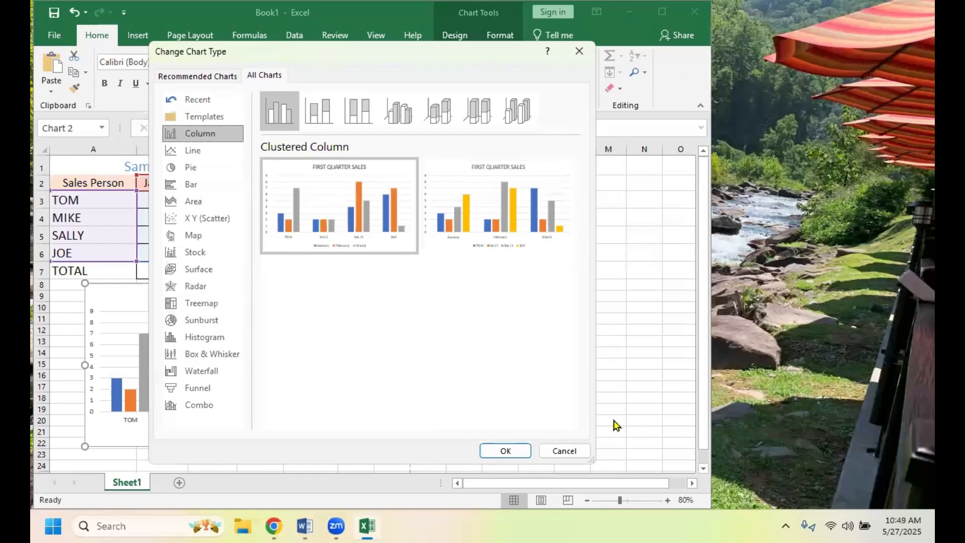
{"action": "left_click", "coordinate": [504, 450]}
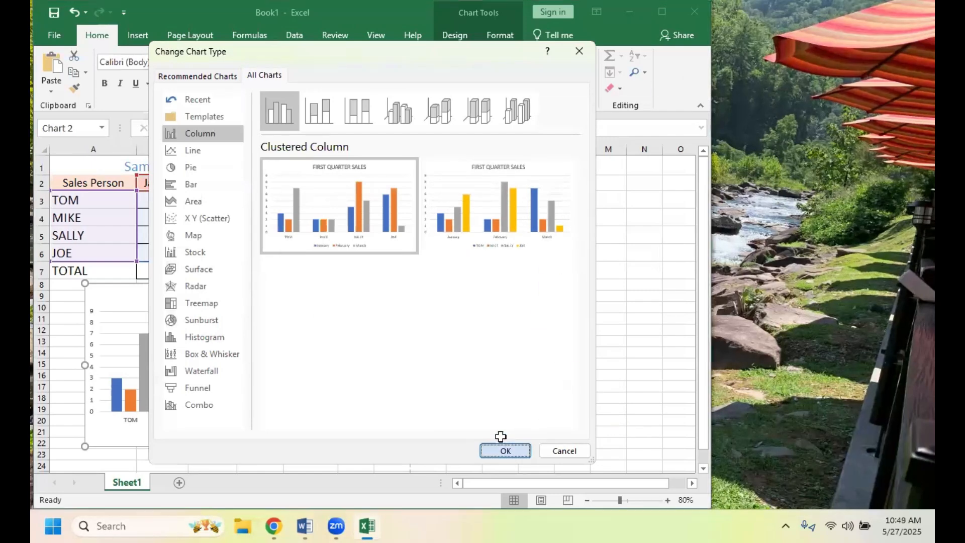
{"action": "left_click", "coordinate": [509, 286]}
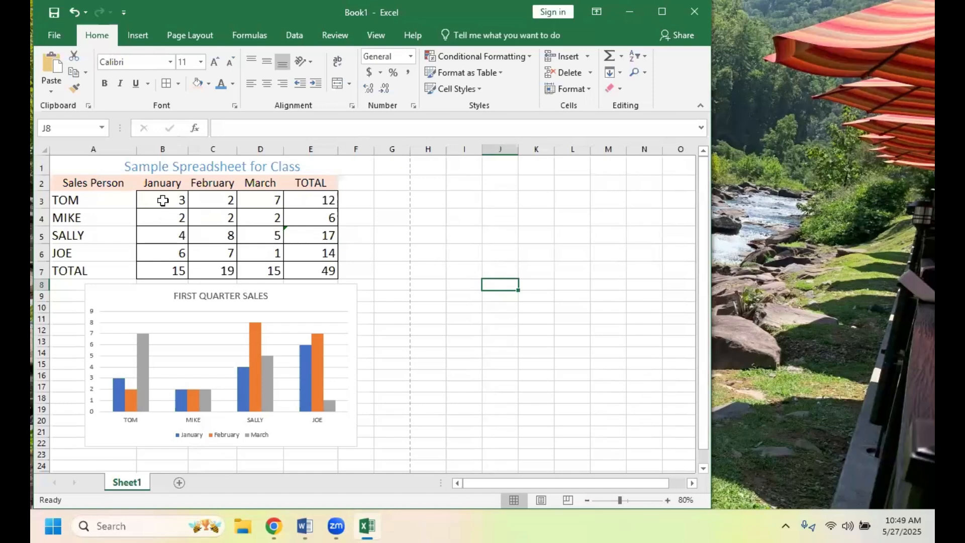
- Try formatting the sales figures in B3:D6 as Currency with 2 decimal places and the $ symbol, and undo the formatting
{"action": "left_click_drag", "start_coordinate": [168, 200], "coordinate": [248, 241]}
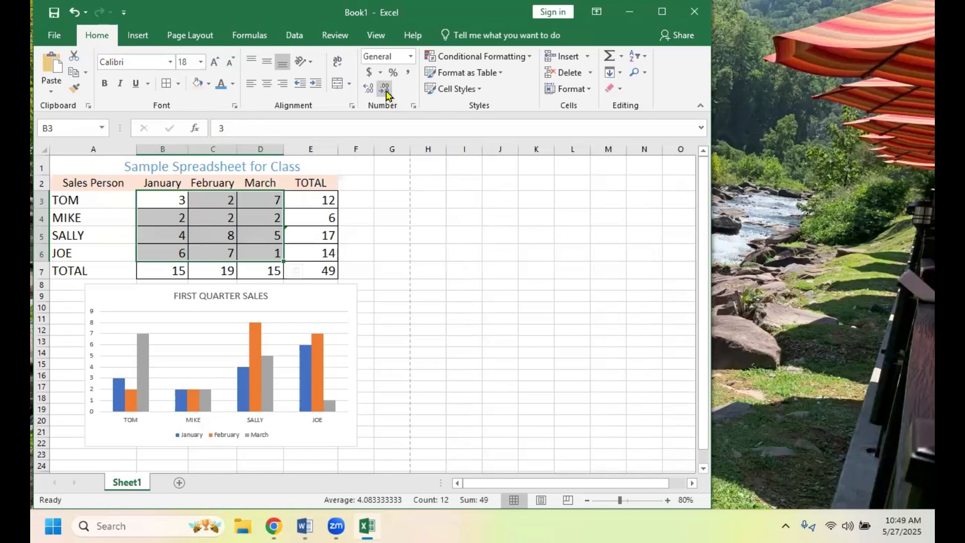
{"action": "left_click", "coordinate": [414, 106]}
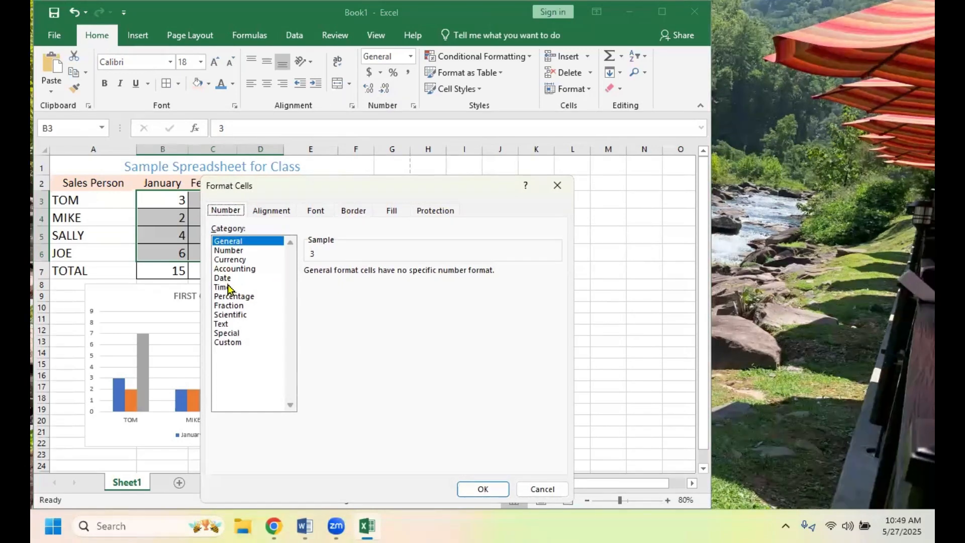
{"action": "left_click", "coordinate": [230, 279]}
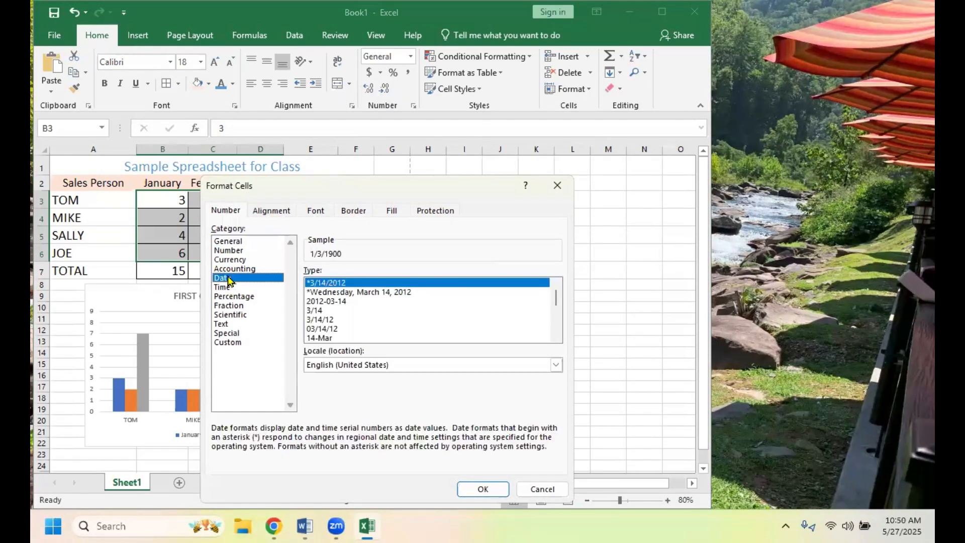
{"action": "left_click", "coordinate": [231, 242]}
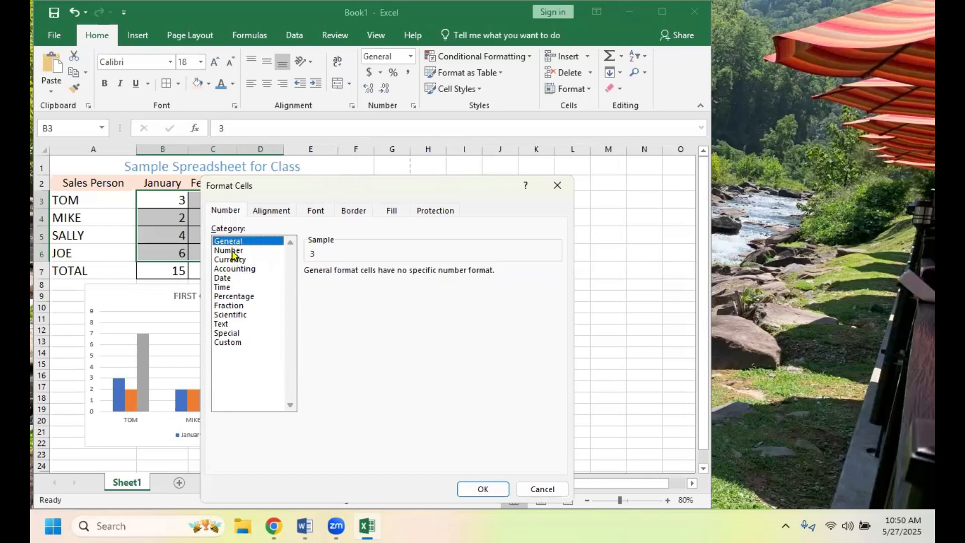
{"action": "left_click", "coordinate": [233, 251]}
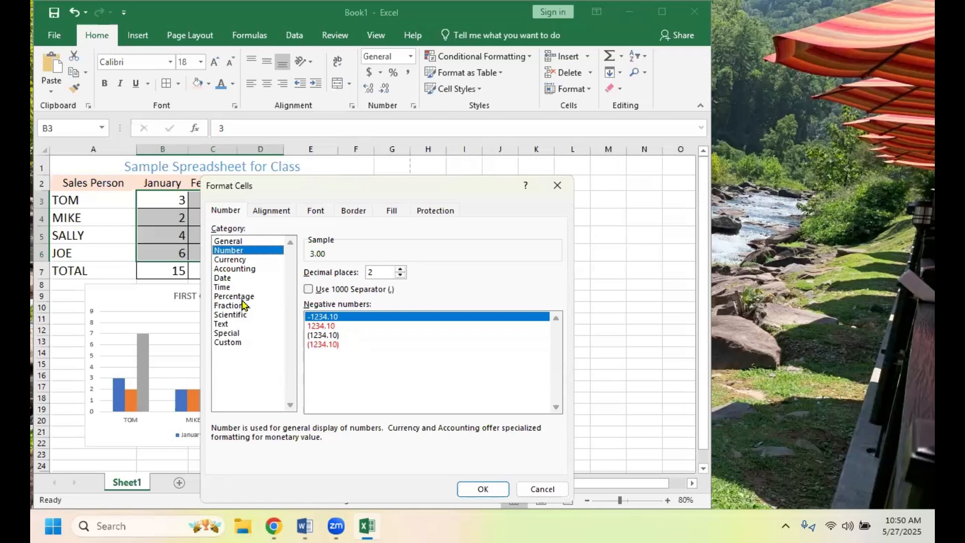
{"action": "left_click", "coordinate": [242, 260]}
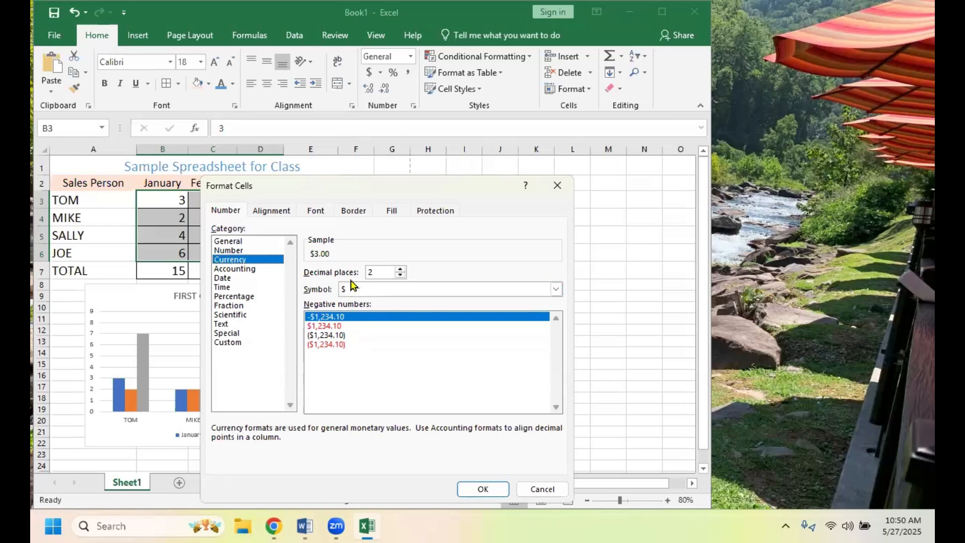
{"action": "left_click", "coordinate": [471, 491]}
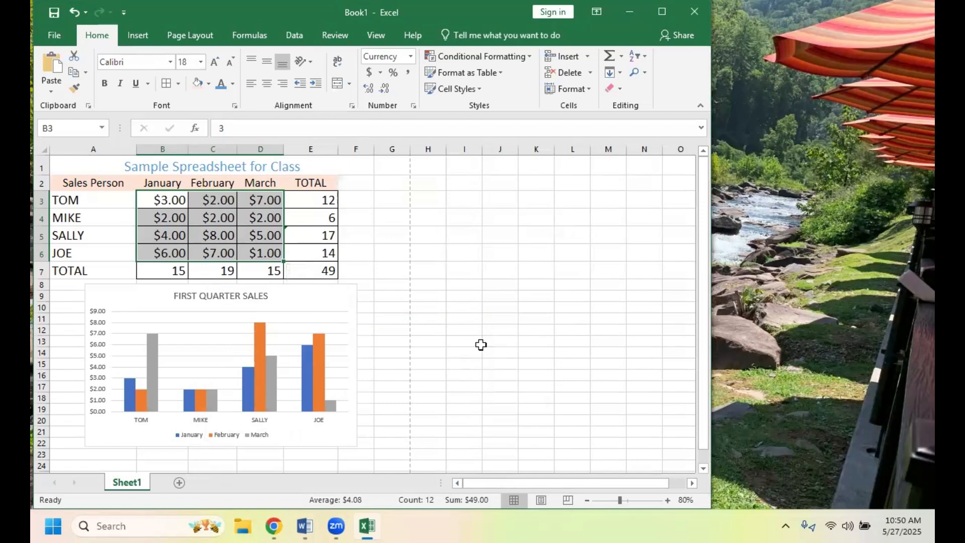
{"action": "left_click", "coordinate": [451, 319]}
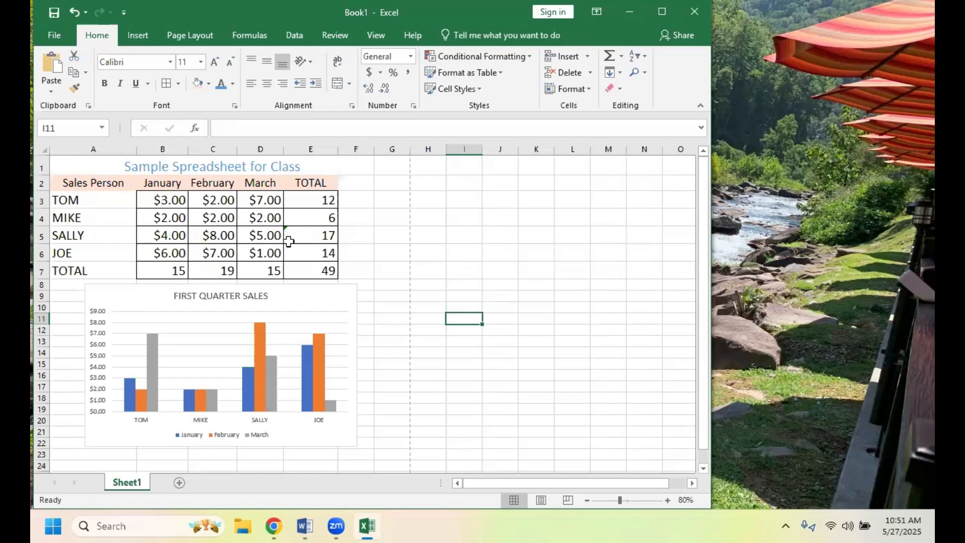
{"action": "left_click", "coordinate": [73, 13]}
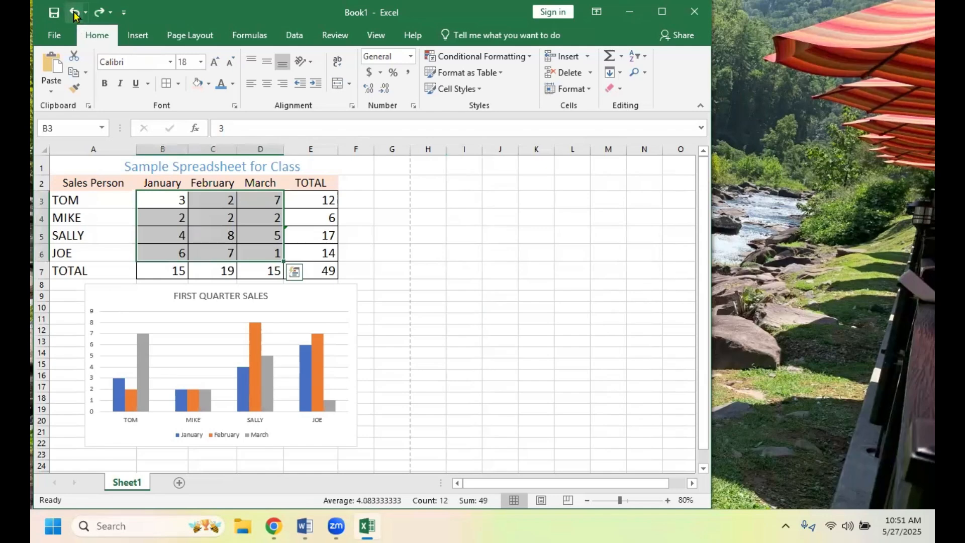
- Undo the recent edits back through the chart title change and redo everything up to the Currency formatting of B3:D6
{"action": "left_click", "coordinate": [74, 14]}
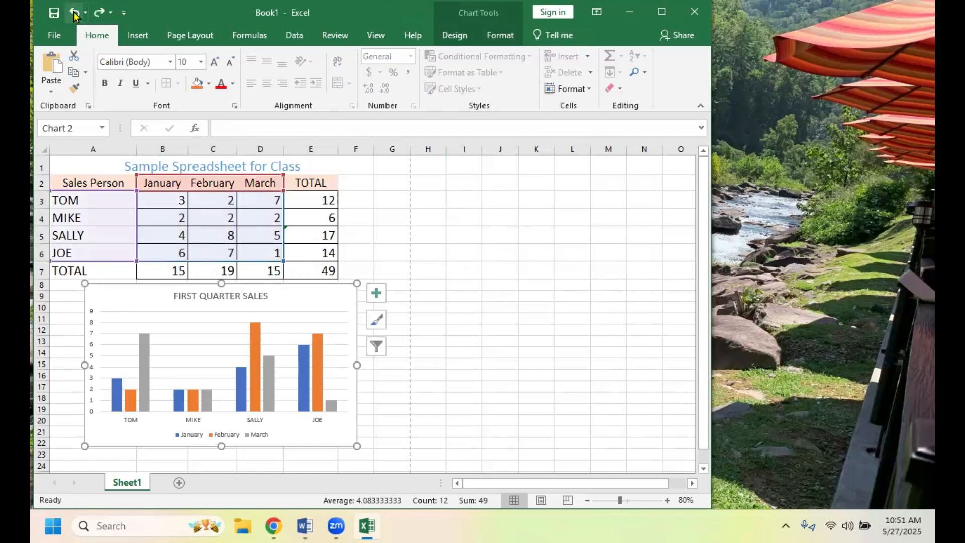
{"action": "left_click", "coordinate": [74, 14]}
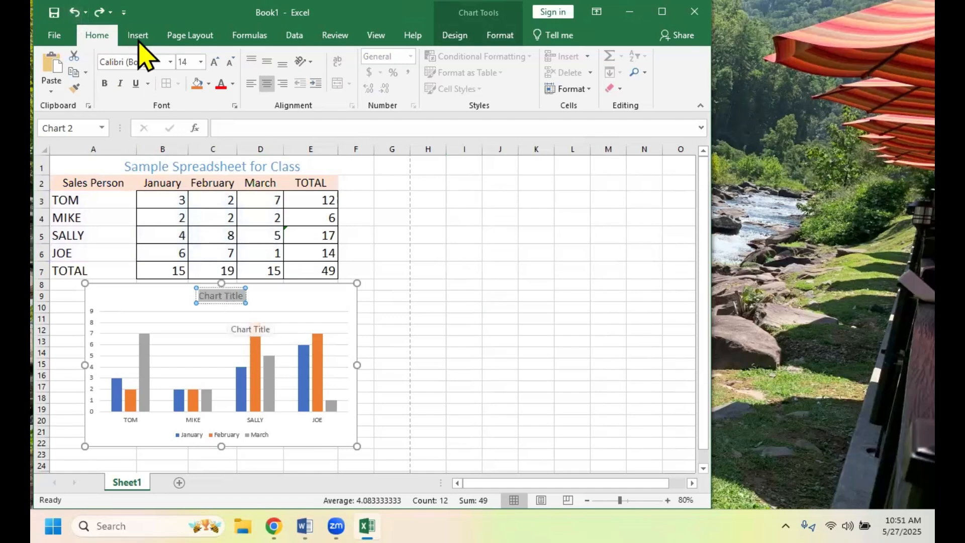
{"action": "left_click", "coordinate": [96, 16]}
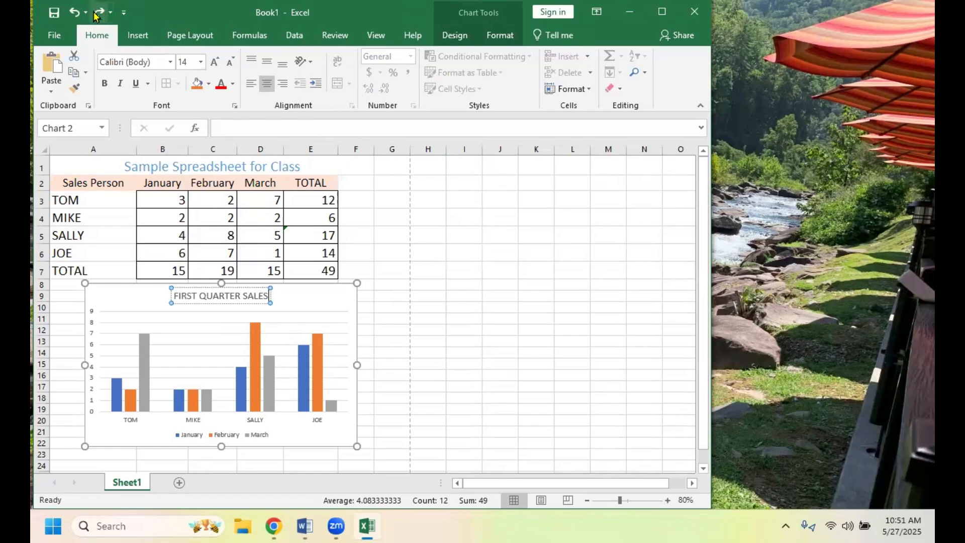
{"action": "left_click", "coordinate": [96, 15]}
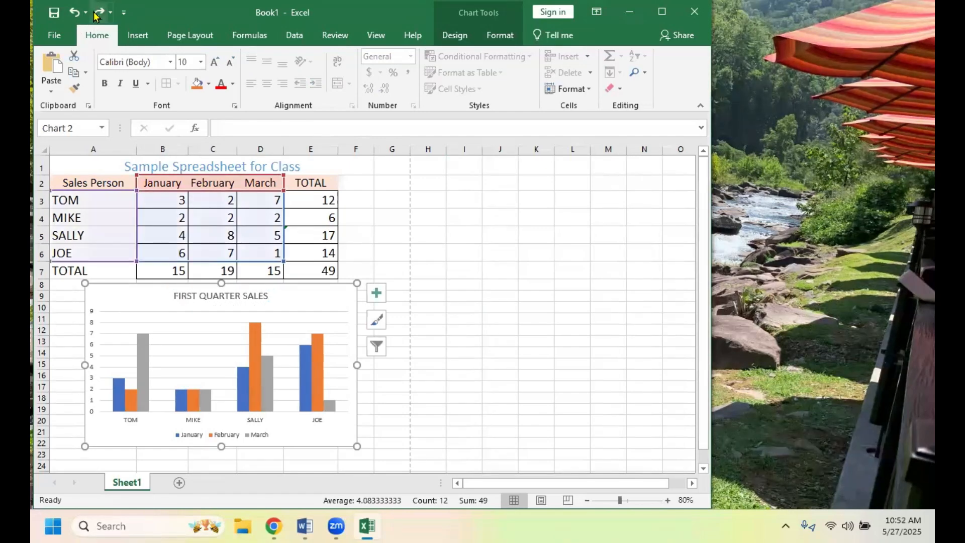
{"action": "left_click", "coordinate": [96, 16]}
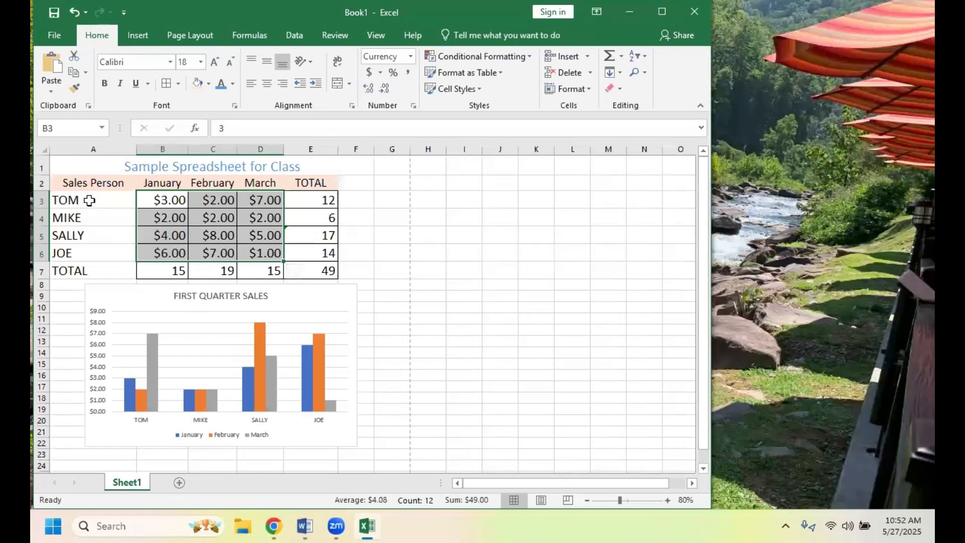
- Fill the salespeople's names and monthly figures in A3:D6 with a light blue theme colour
{"action": "left_click_drag", "start_coordinate": [90, 200], "coordinate": [258, 251]}
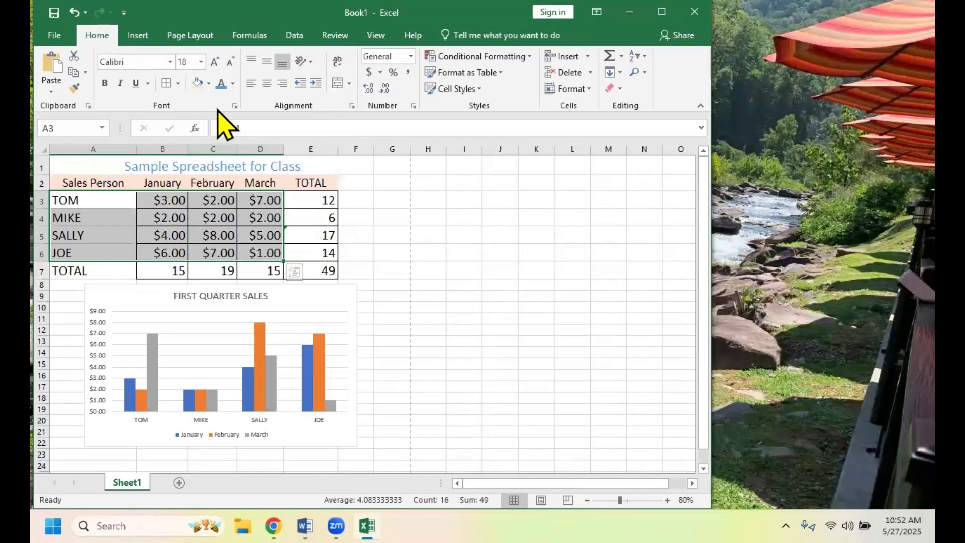
{"action": "left_click", "coordinate": [208, 83]}
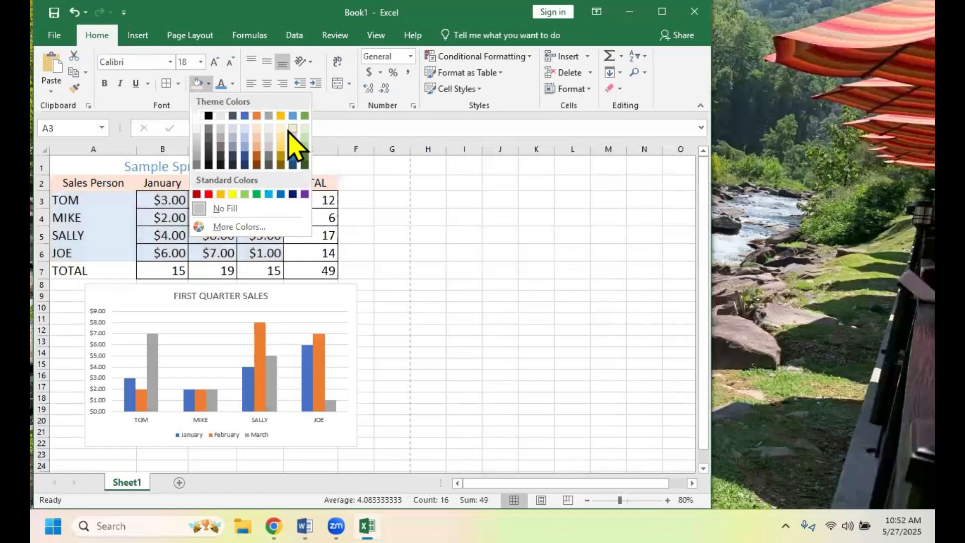
{"action": "left_click", "coordinate": [293, 129]}
{"action": "left_click", "coordinate": [405, 264]}
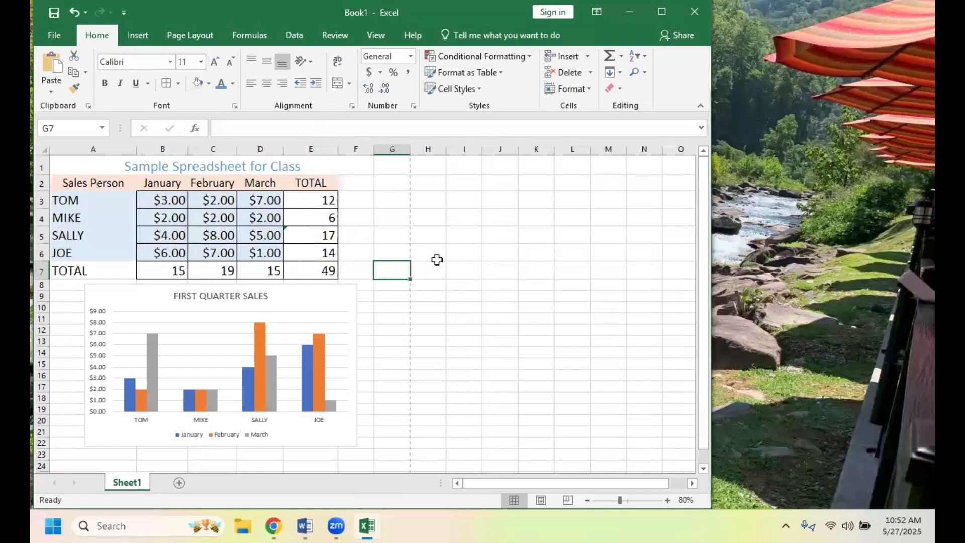
- Fill the TOTAL row, cells A7:E7, with the theme colour Gold, Accent 4, Lighter 60%
{"action": "left_click_drag", "start_coordinate": [95, 272], "coordinate": [309, 271]}
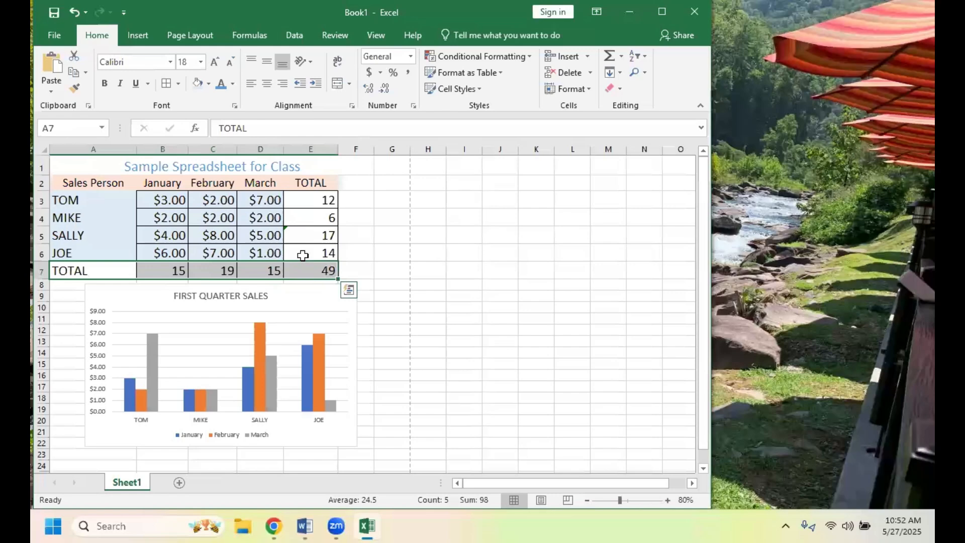
{"action": "left_click", "coordinate": [208, 84]}
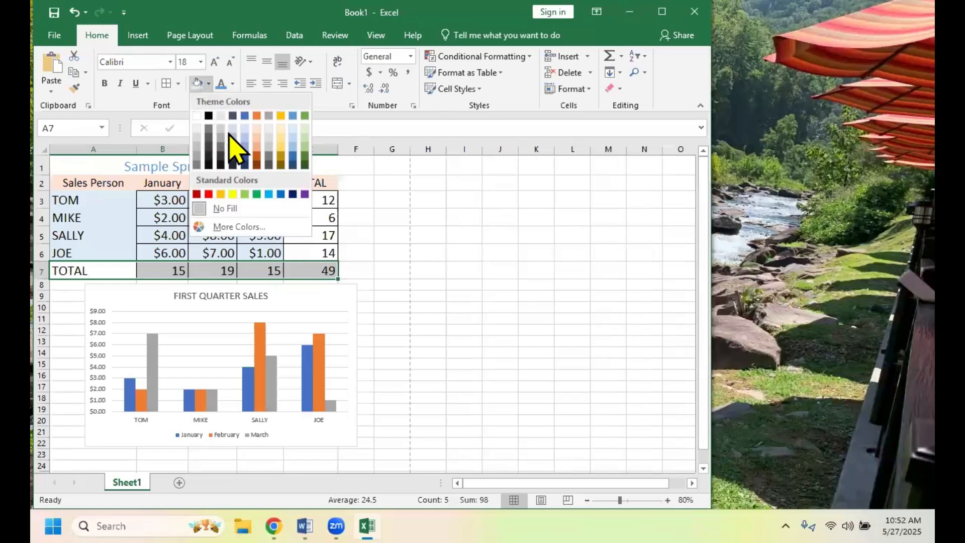
{"action": "left_click", "coordinate": [281, 130]}
{"action": "left_click", "coordinate": [536, 305]}
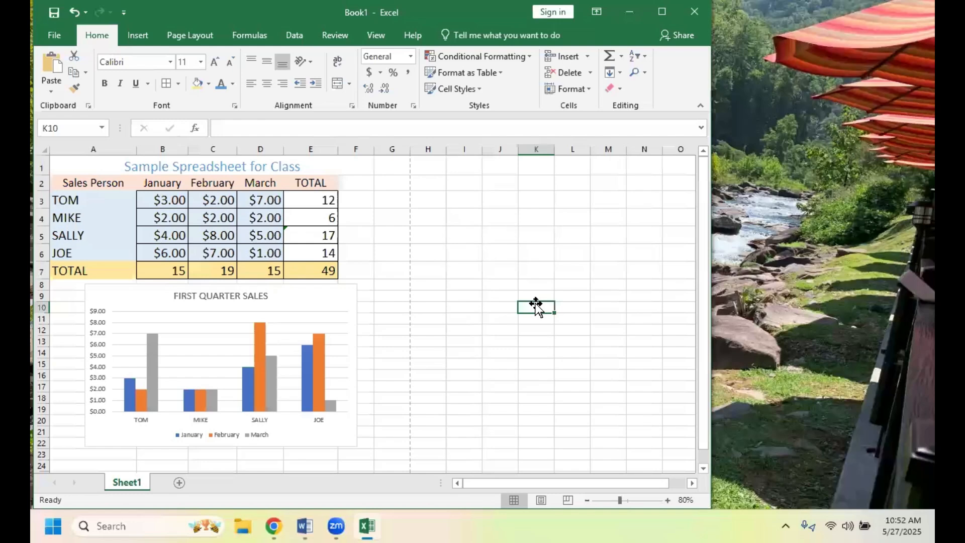
- Insert a comment reading "Watch for errors here" on cell C4, Mike's February figure
{"action": "left_click", "coordinate": [223, 218]}
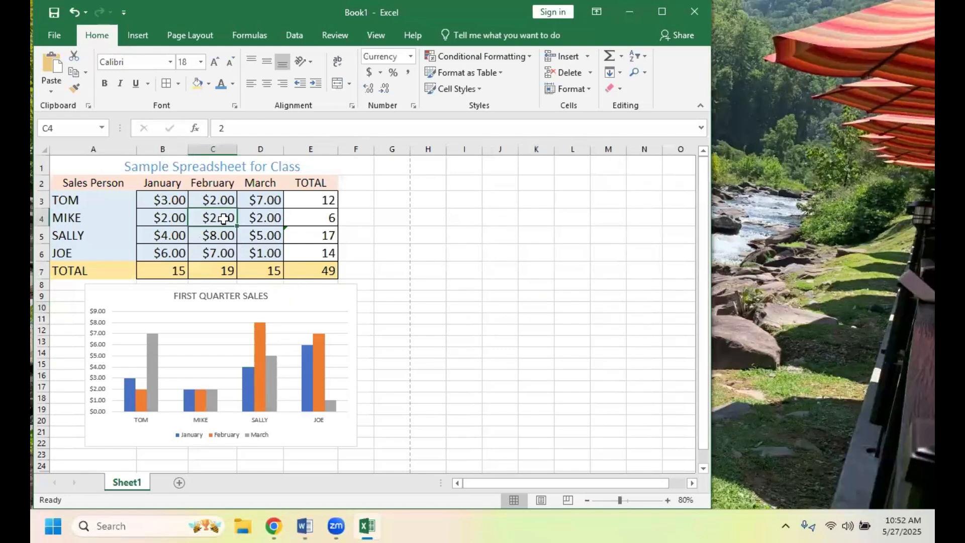
{"action": "right_click", "coordinate": [225, 219]}
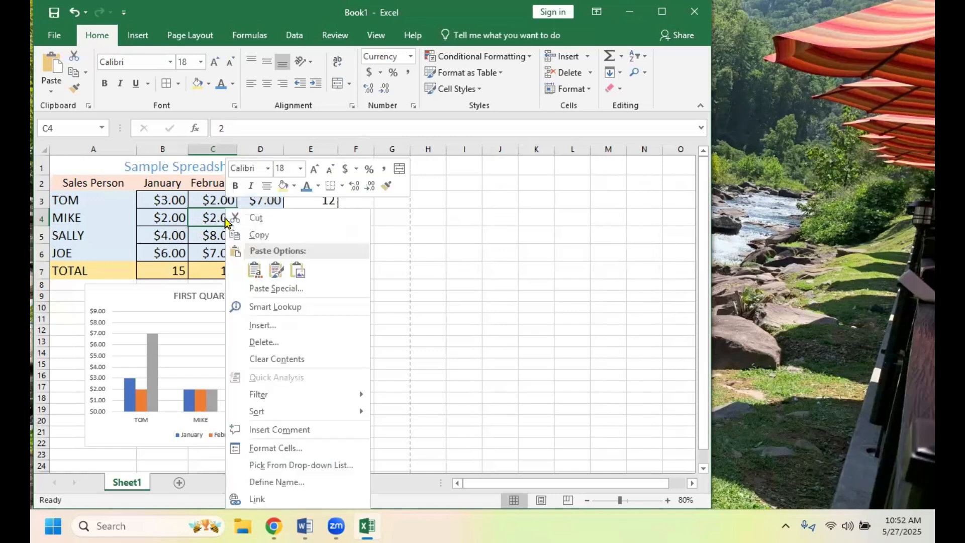
{"action": "left_click", "coordinate": [290, 431]}
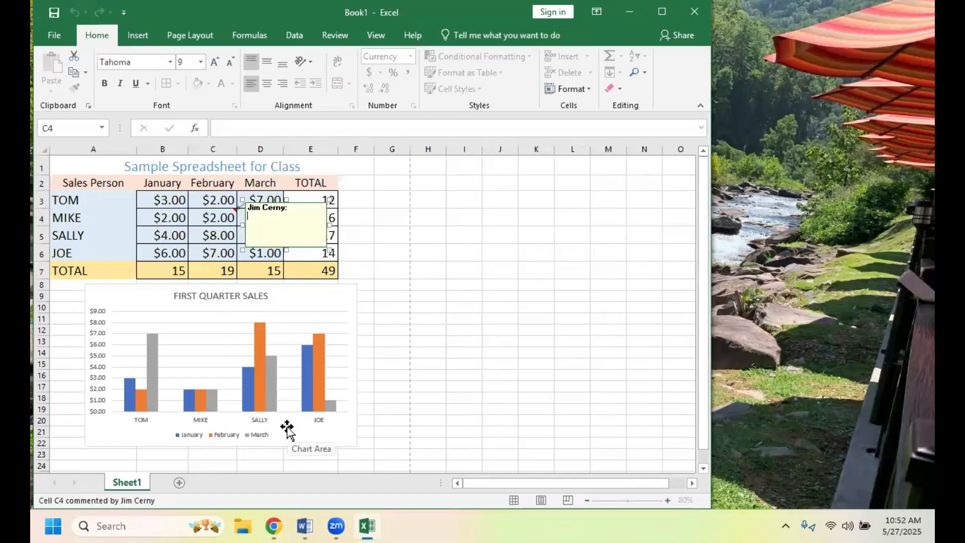
{"action": "type", "text": "Watch tor errors"}
{"action": "type", "text": "heres"}
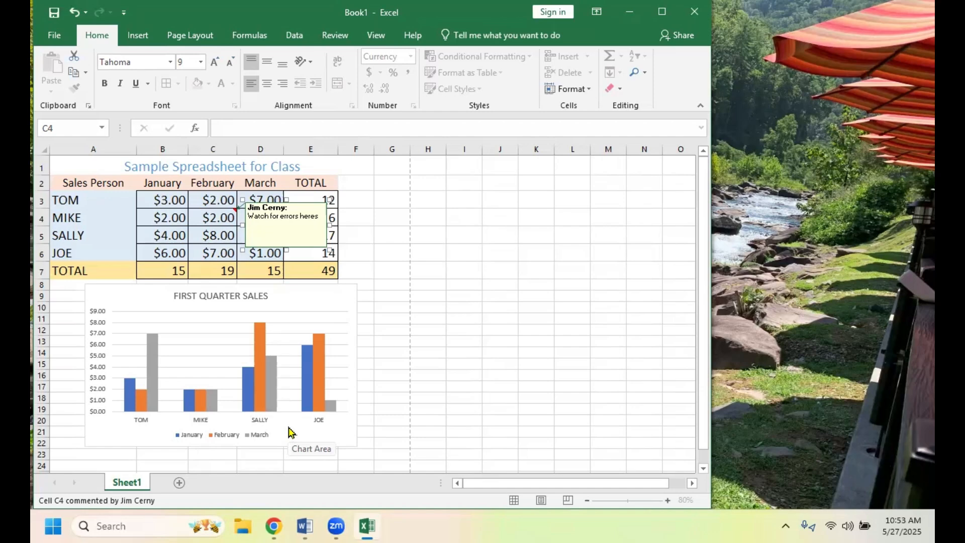
{"action": "key", "text": "BackSpace"}
{"action": "left_click", "coordinate": [398, 256]}
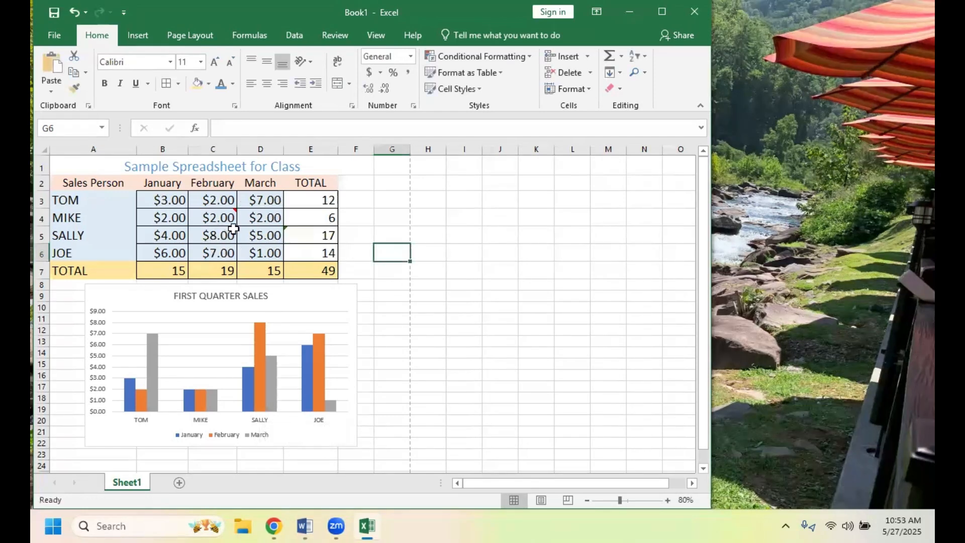
{"action": "mouse_move", "coordinate": [201, 217]}
{"action": "left_click_drag", "start_coordinate": [703, 329], "coordinate": [699, 281]}
{"action": "left_click_drag", "start_coordinate": [617, 479], "coordinate": [524, 472]}
- Try to give cell B5 the name "CELL B5 FUN"
{"action": "left_click", "coordinate": [160, 236]}
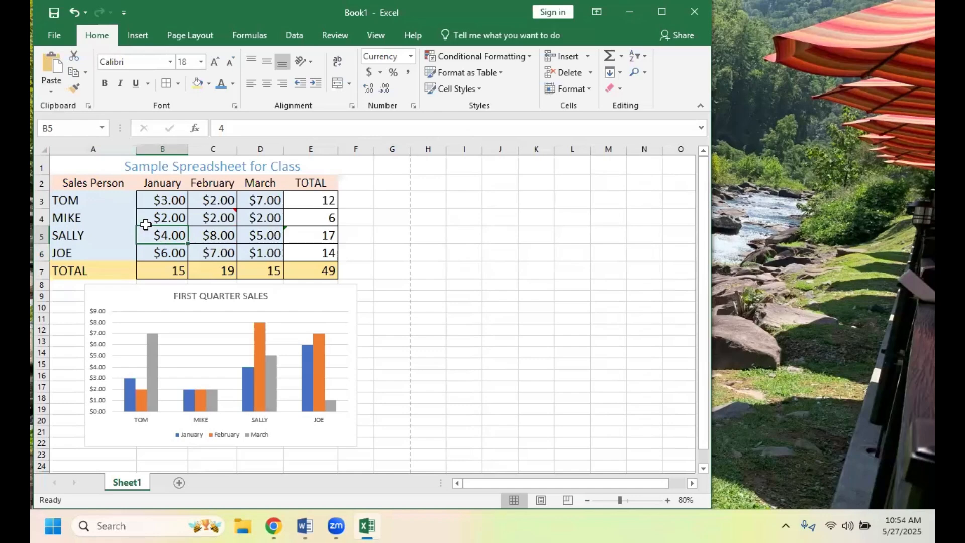
{"action": "left_click", "coordinate": [102, 129]}
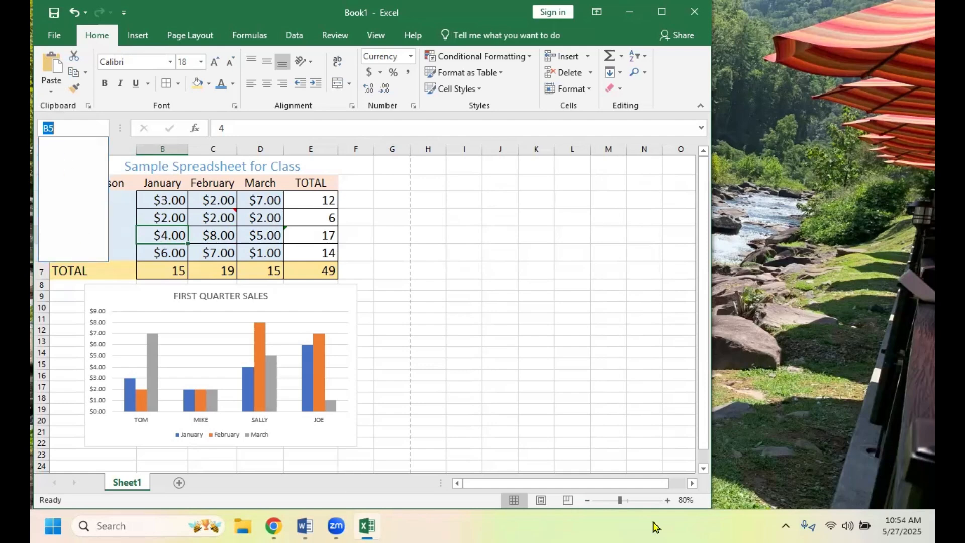
{"action": "type", "text": "CELL"}
{"action": "type", "text": " B"}
{"action": "type", "text": "5 "}
{"action": "type", "text": "FUN"}
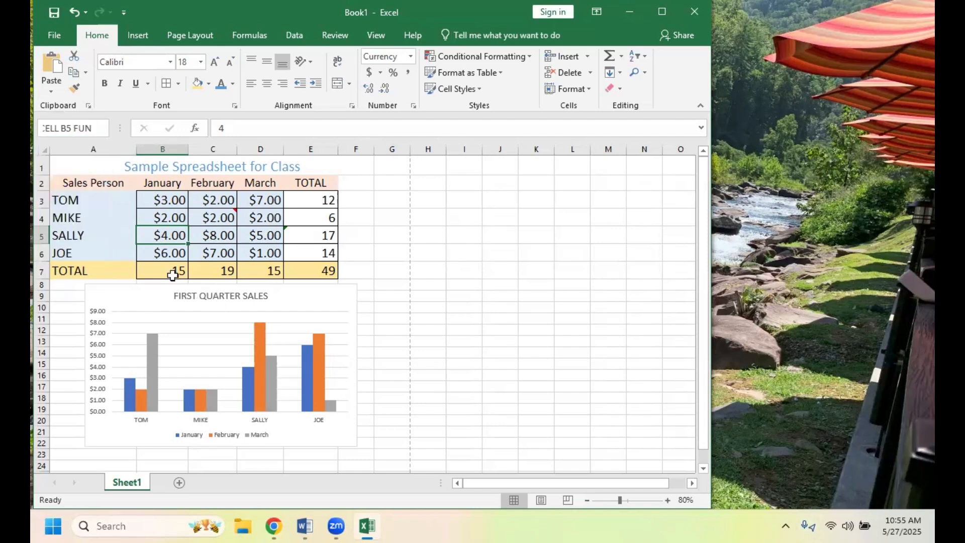
{"action": "left_click", "coordinate": [217, 241]}
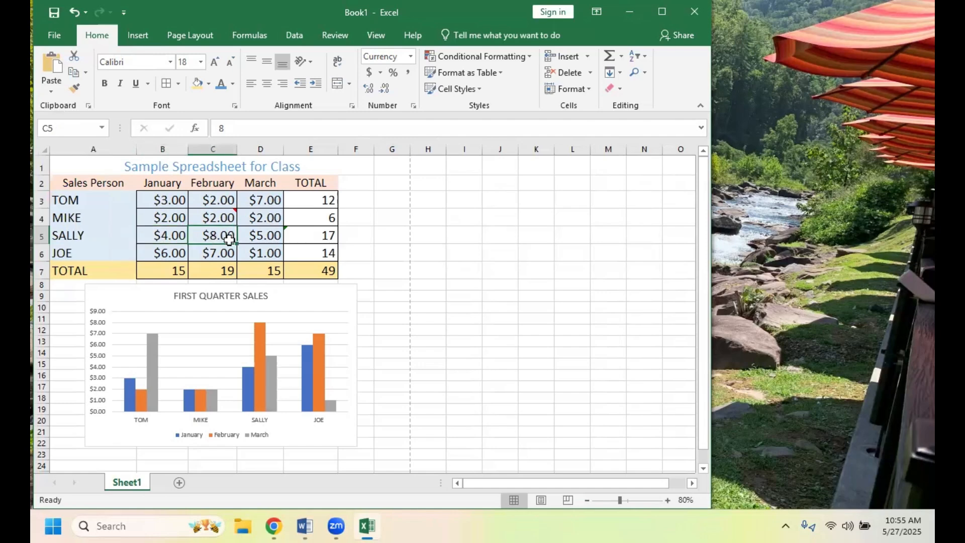
- Select various cells within B3:D6, including B5, and check the reference or name each one carries
{"action": "key", "text": "Right"}
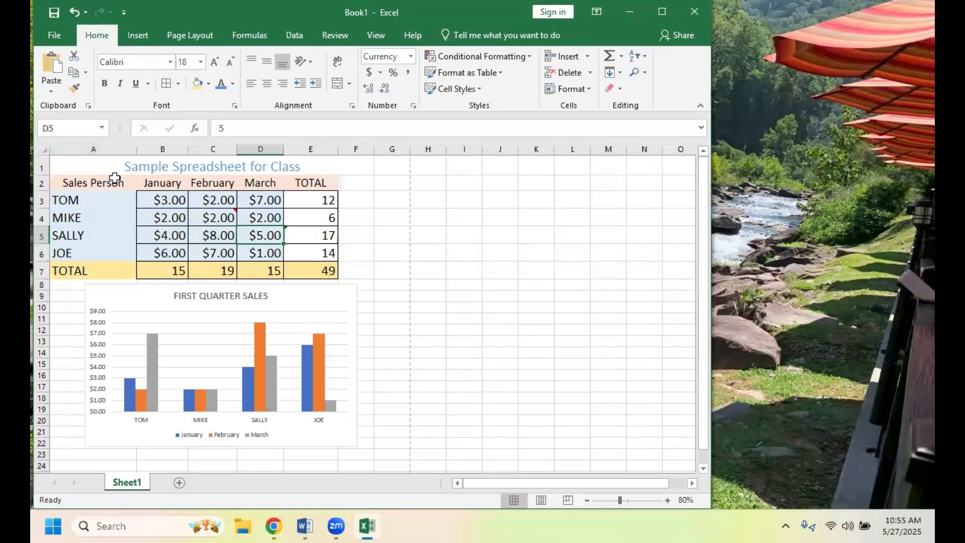
{"action": "left_click", "coordinate": [171, 238]}
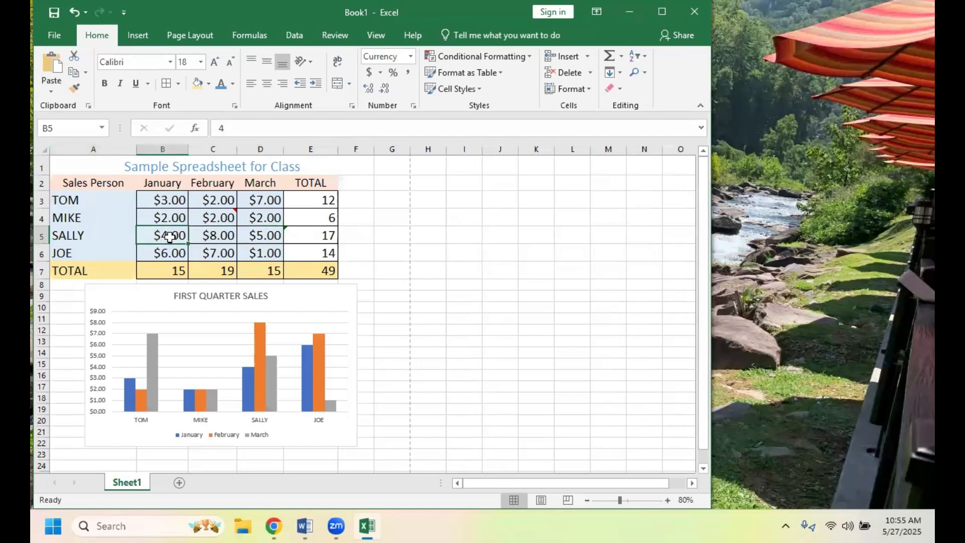
{"action": "left_click", "coordinate": [206, 237]}
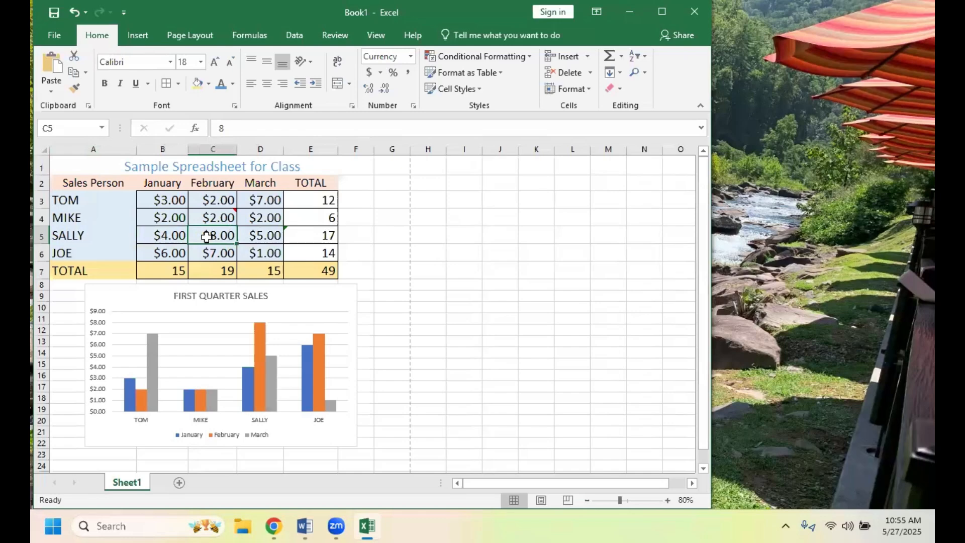
{"action": "left_click", "coordinate": [160, 218]}
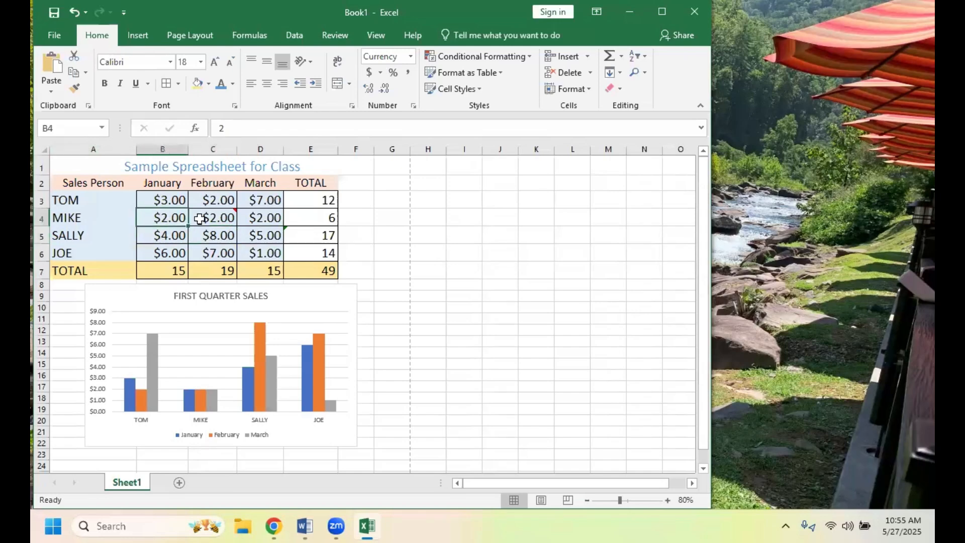
{"action": "left_click", "coordinate": [202, 219]}
{"action": "left_click", "coordinate": [221, 251]}
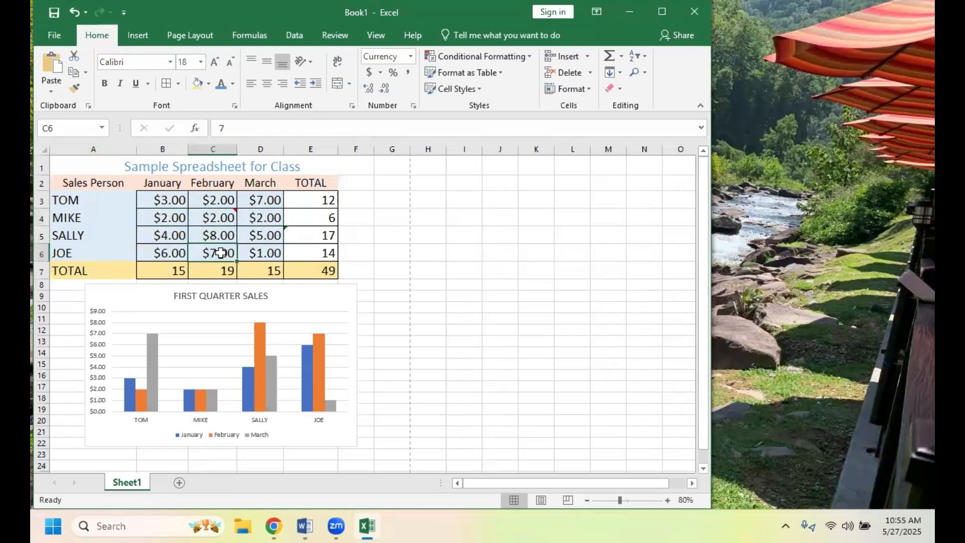
{"action": "left_click", "coordinate": [167, 251]}
{"action": "left_click", "coordinate": [218, 216]}
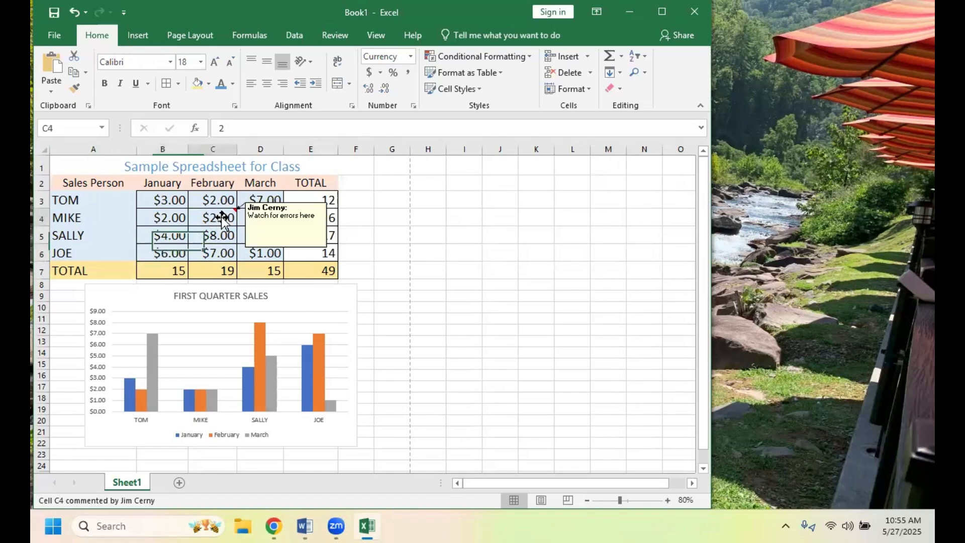
{"action": "left_click", "coordinate": [218, 202]}
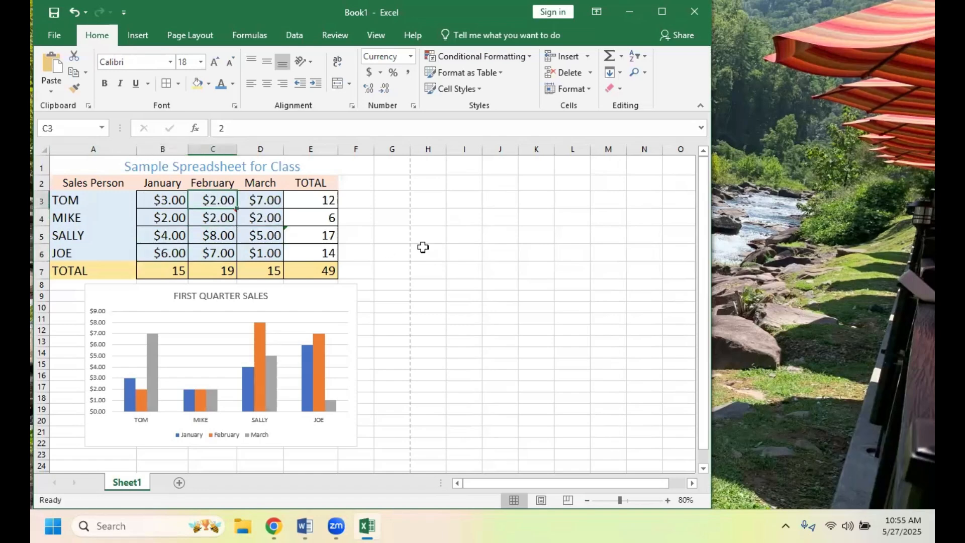
{"action": "left_click", "coordinate": [262, 220]}
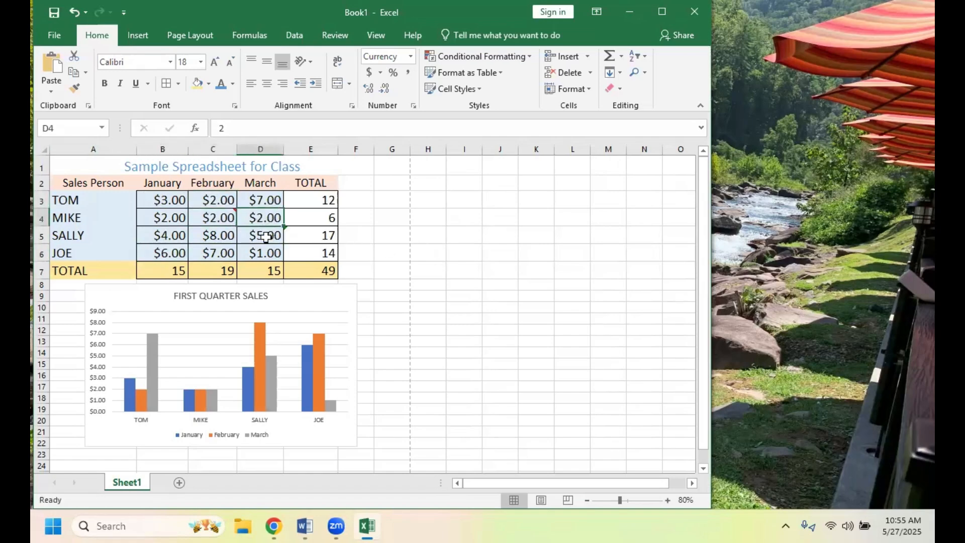
{"action": "left_click", "coordinate": [265, 239]}
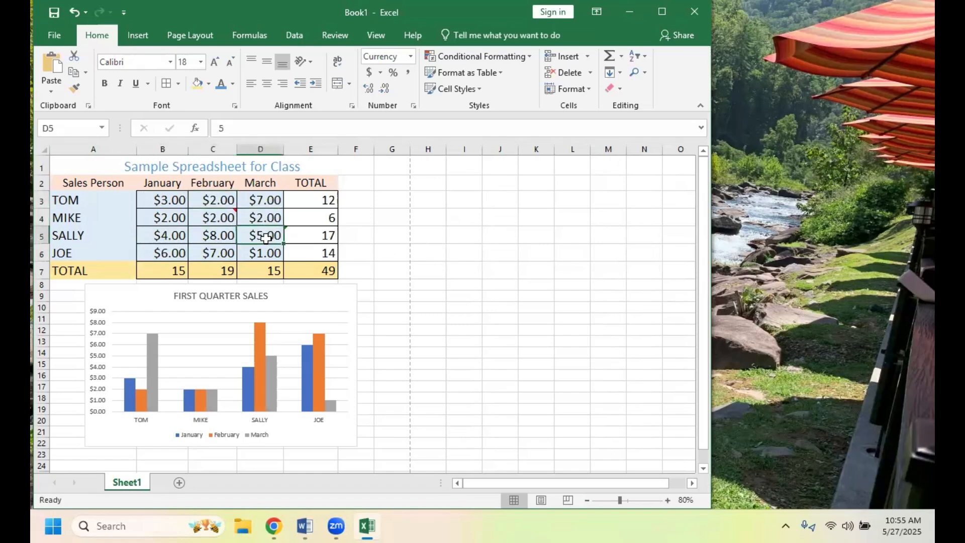
{"action": "left_click", "coordinate": [210, 238]}
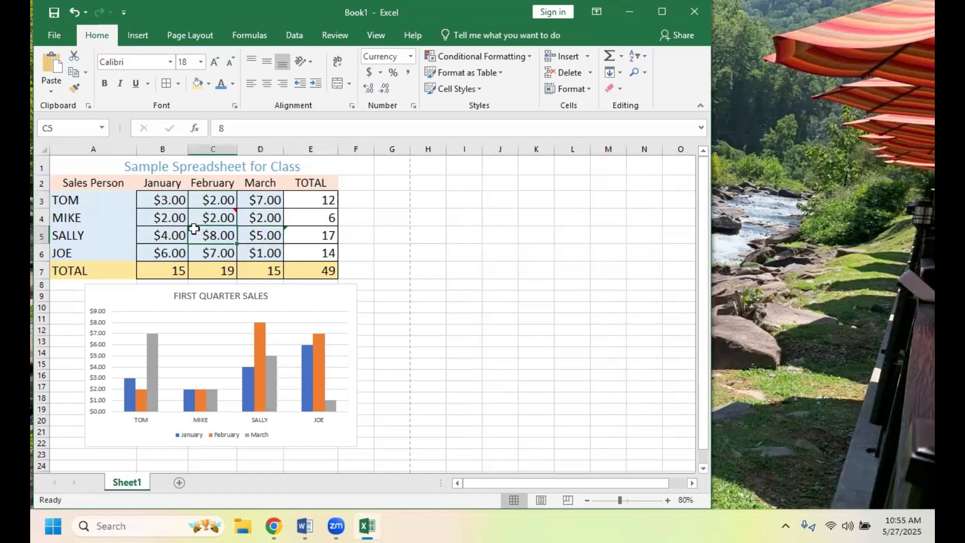
- Try to give cell B5 the name "THIS is B5", and reselect the cell to check its name
{"action": "left_click", "coordinate": [161, 235]}
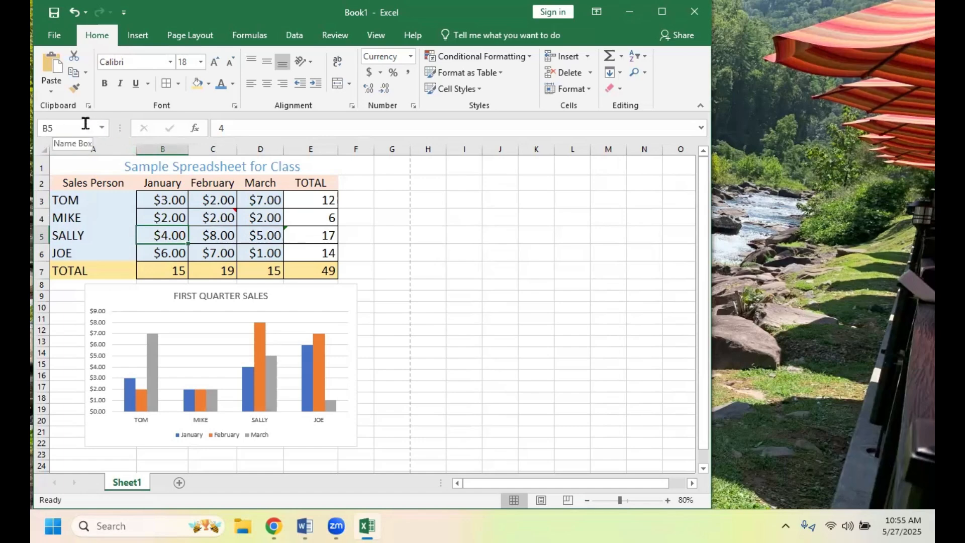
{"action": "left_click", "coordinate": [79, 126]}
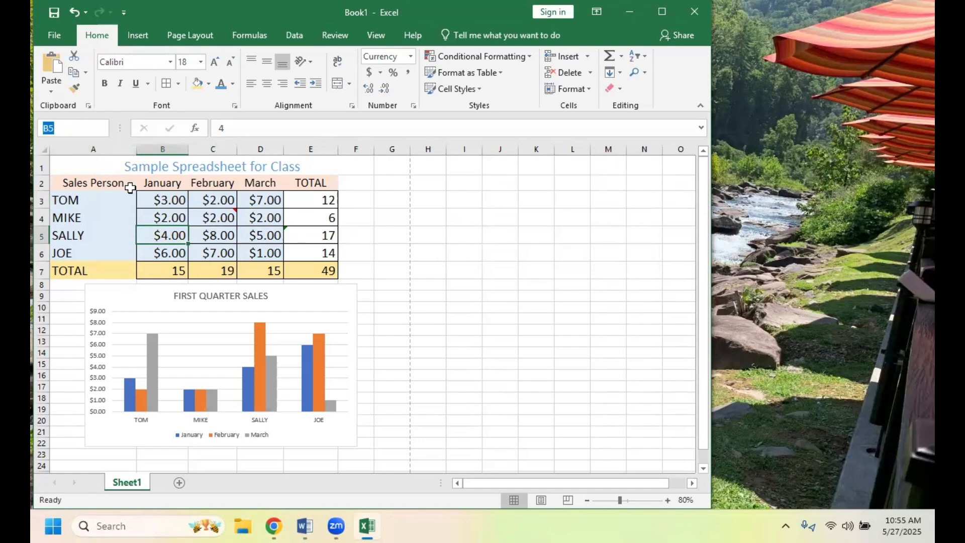
{"action": "type", "text": "THIS is B%"}
{"action": "key", "text": "BackSpace"}
{"action": "type", "text": "5"}
{"action": "key", "text": "Escape"}
{"action": "left_click", "coordinate": [411, 273]}
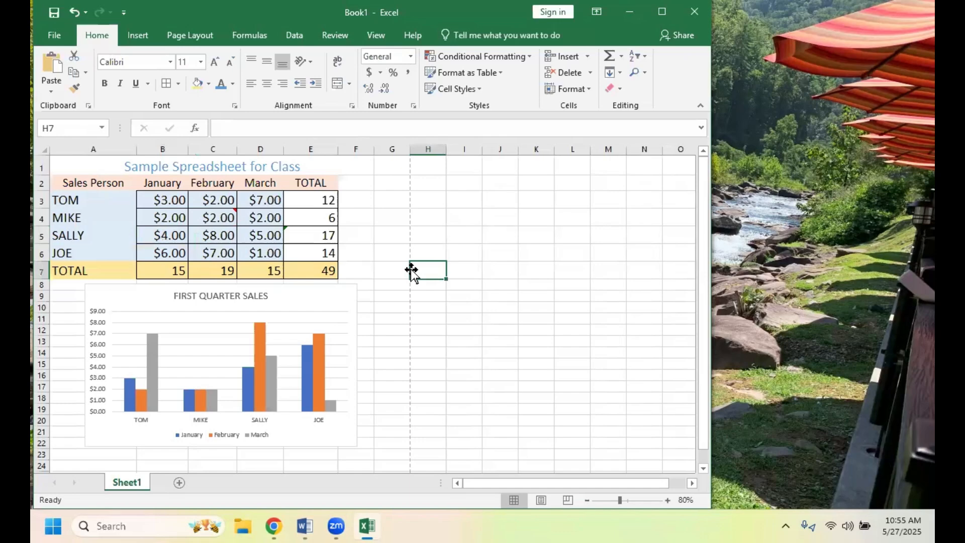
{"action": "left_click", "coordinate": [155, 240]}
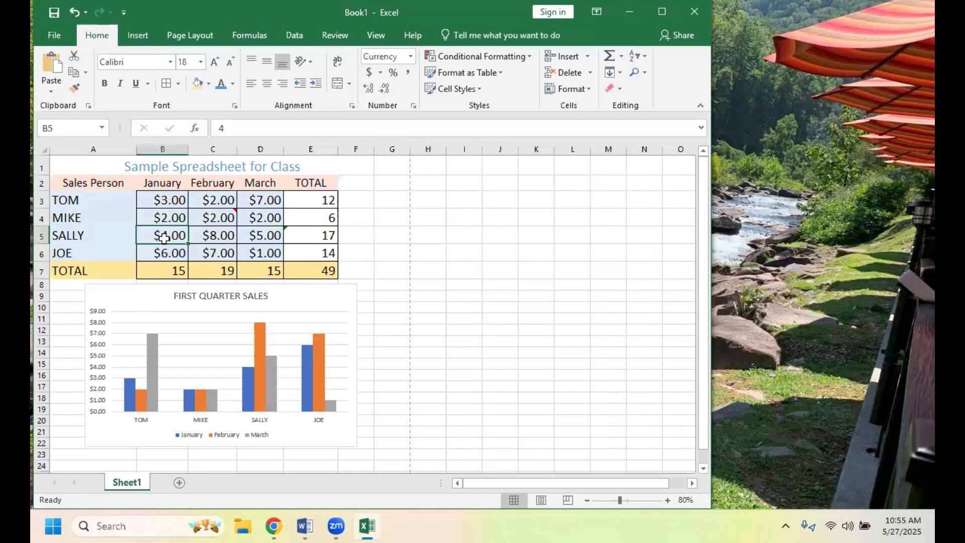
- Try to give cell B5 the name "THIS is B6", and reselect the cell to check its name
{"action": "left_click", "coordinate": [209, 240]}
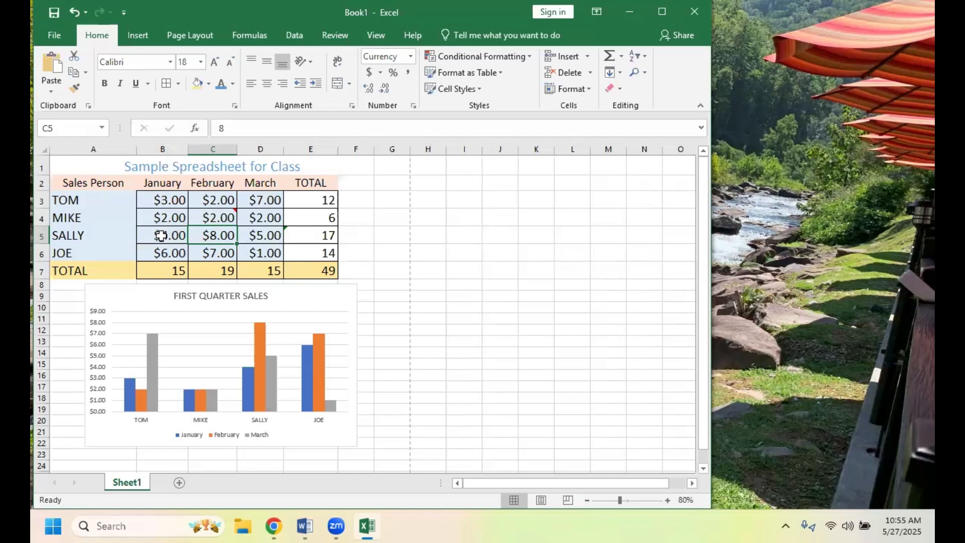
{"action": "left_click", "coordinate": [162, 235]}
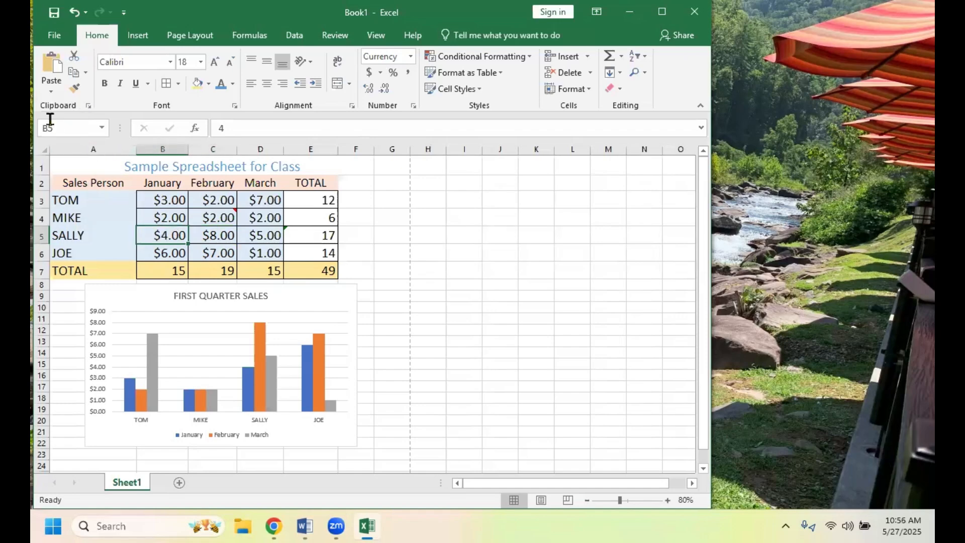
{"action": "left_click", "coordinate": [52, 128]}
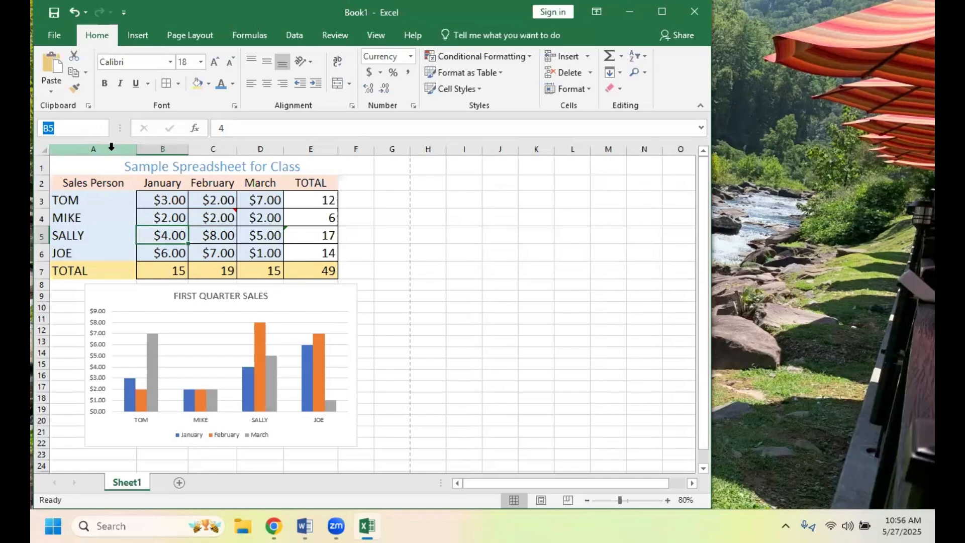
{"action": "type", "text": "THIS is B%"}
{"action": "key", "text": "BackSpace"}
{"action": "type", "text": "5"}
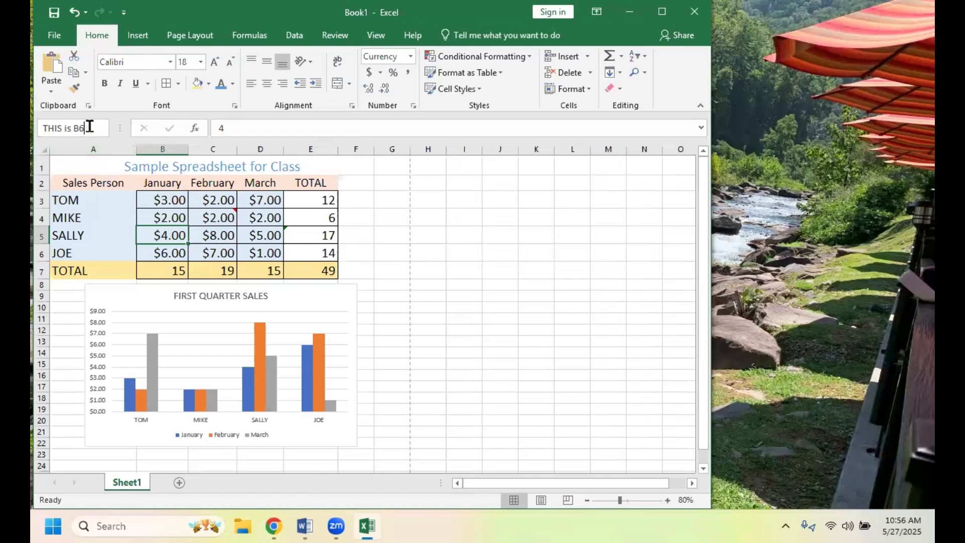
{"action": "left_click", "coordinate": [155, 235]}
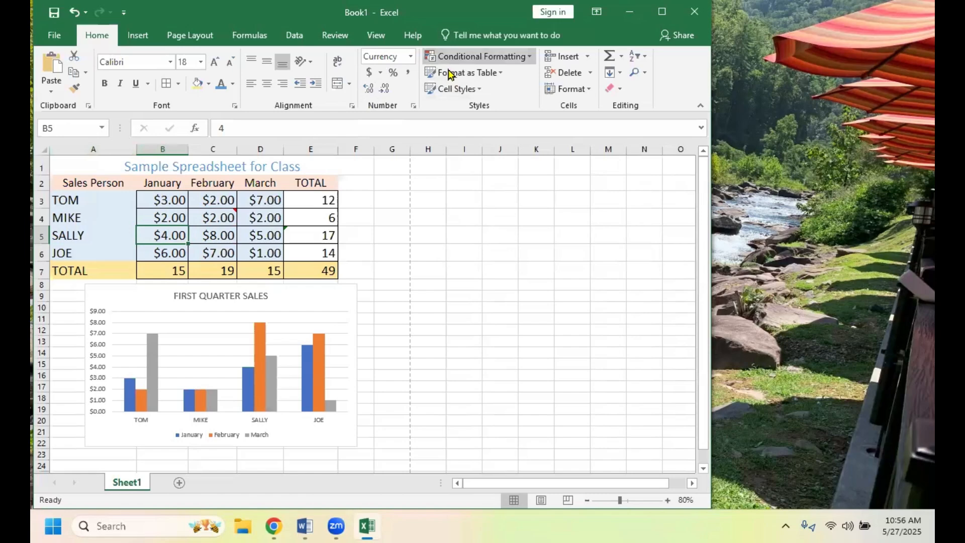
- Search the available commands for "name a cell", choose the Name result, and return to the sheet at cell C5
{"action": "left_click", "coordinate": [480, 33]}
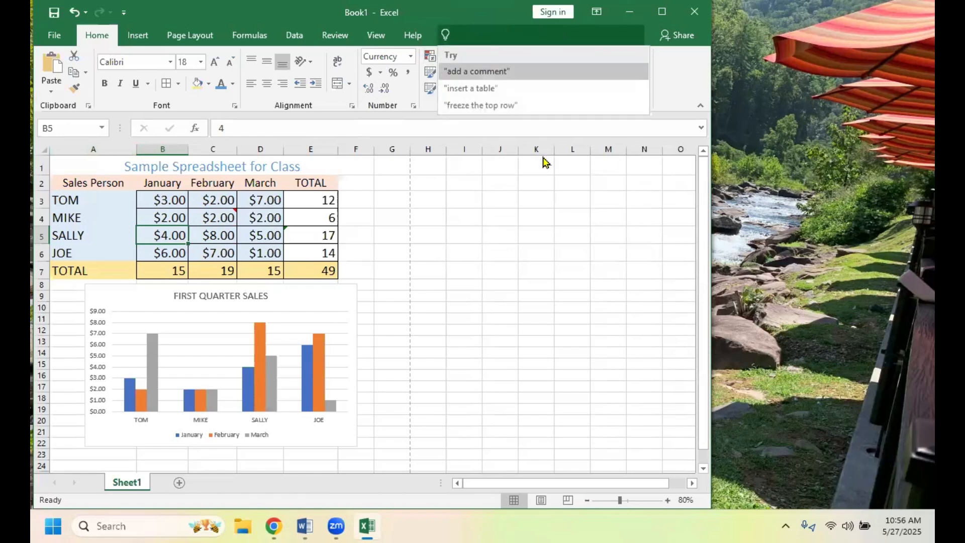
{"action": "type", "text": "n"}
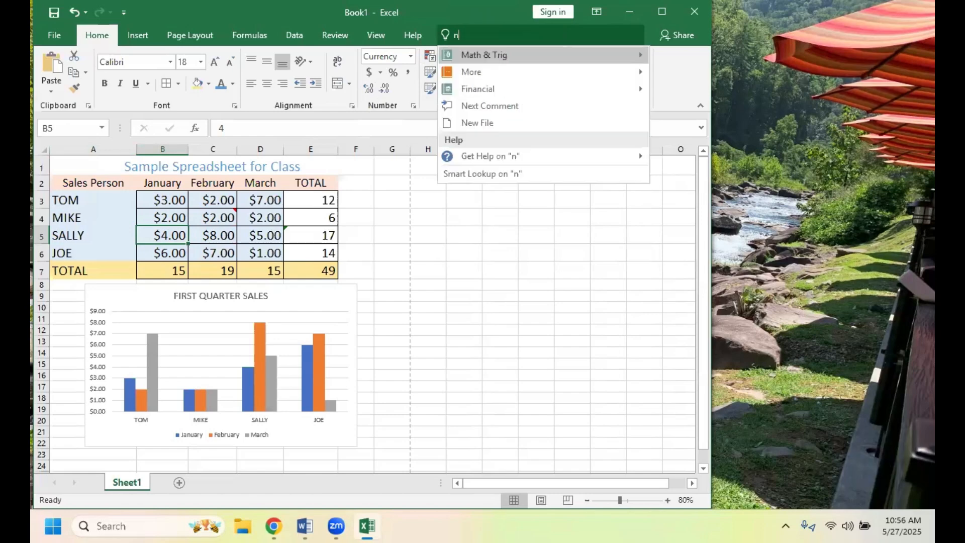
{"action": "type", "text": "ame a c"}
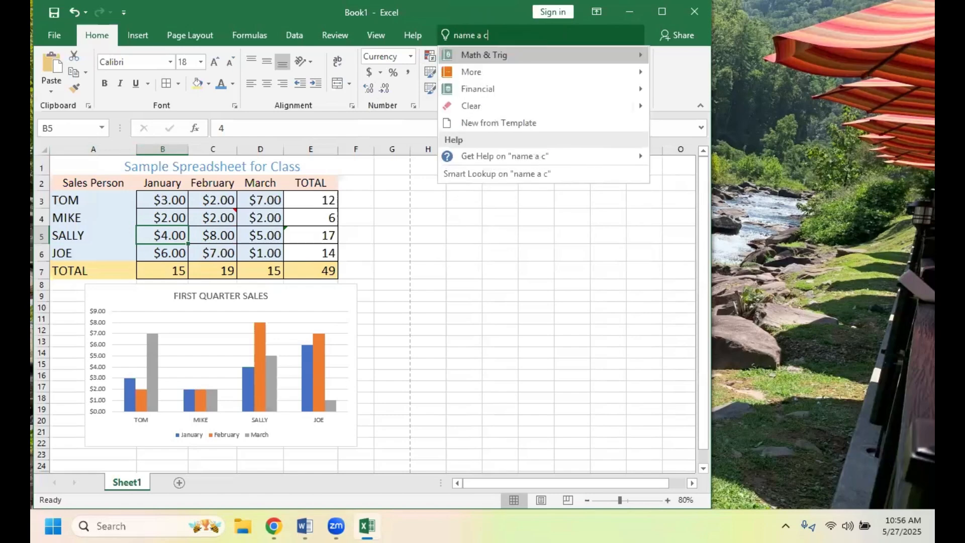
{"action": "type", "text": "ell"}
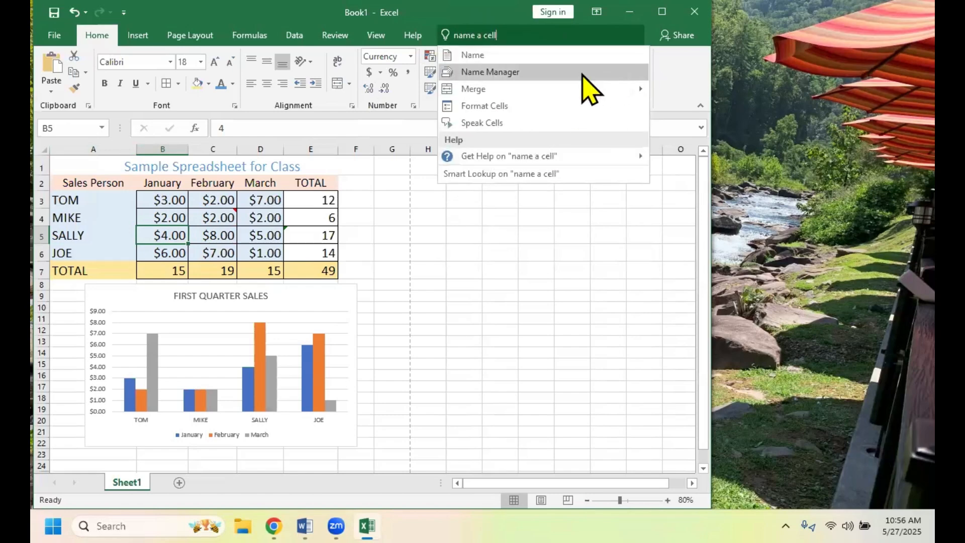
{"action": "left_click", "coordinate": [494, 56]}
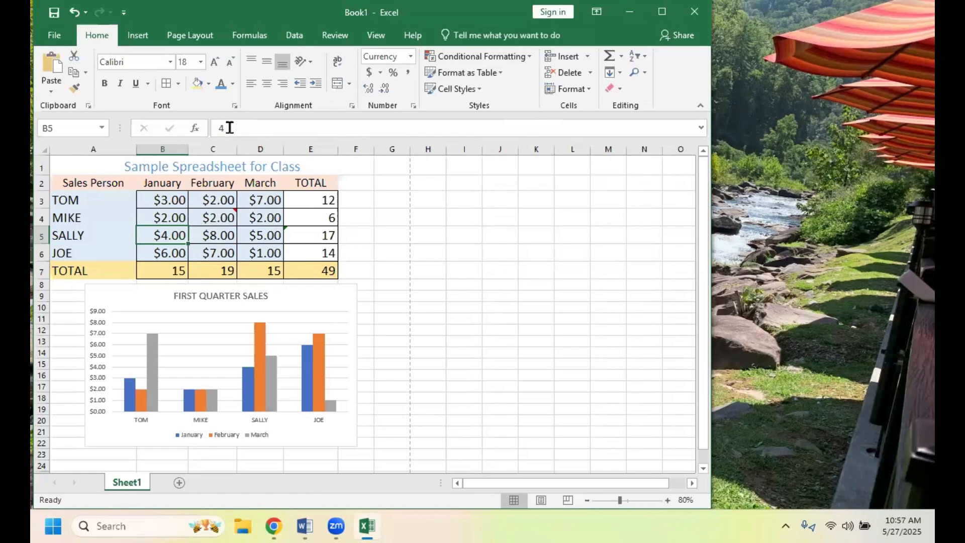
{"action": "left_click", "coordinate": [226, 236]}
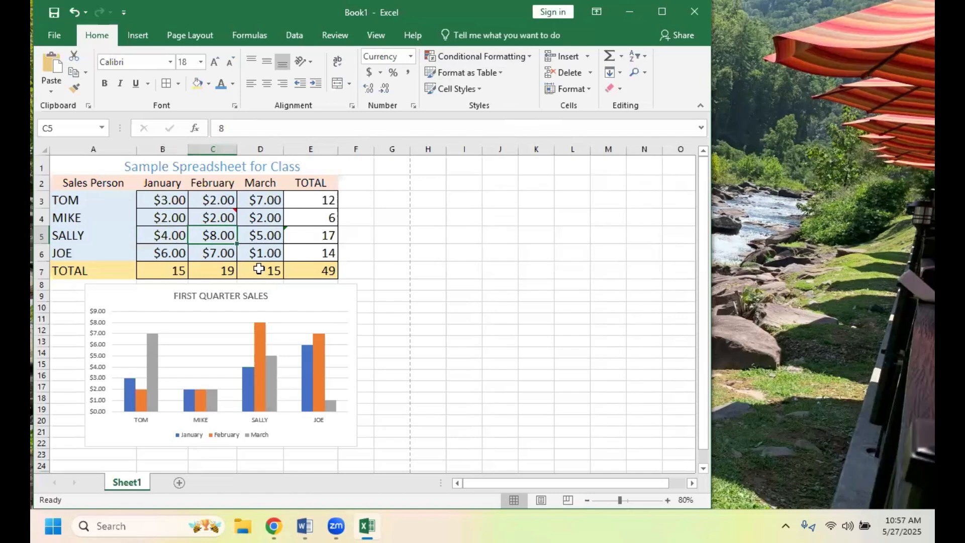
- Review the print preview and print settings of the active sheet, and return to the worksheet without printing
{"action": "left_click", "coordinate": [319, 254]}
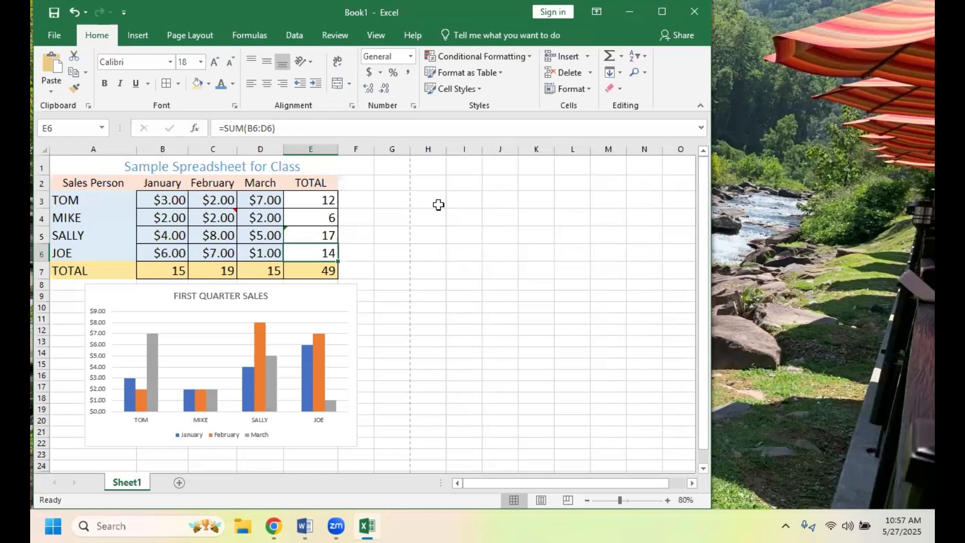
{"action": "left_click", "coordinate": [53, 37]}
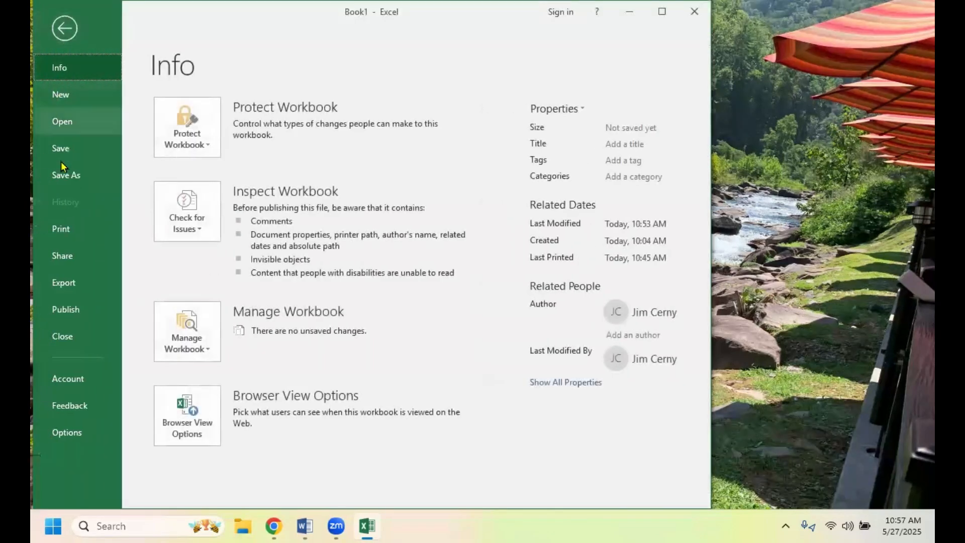
{"action": "left_click", "coordinate": [63, 222]}
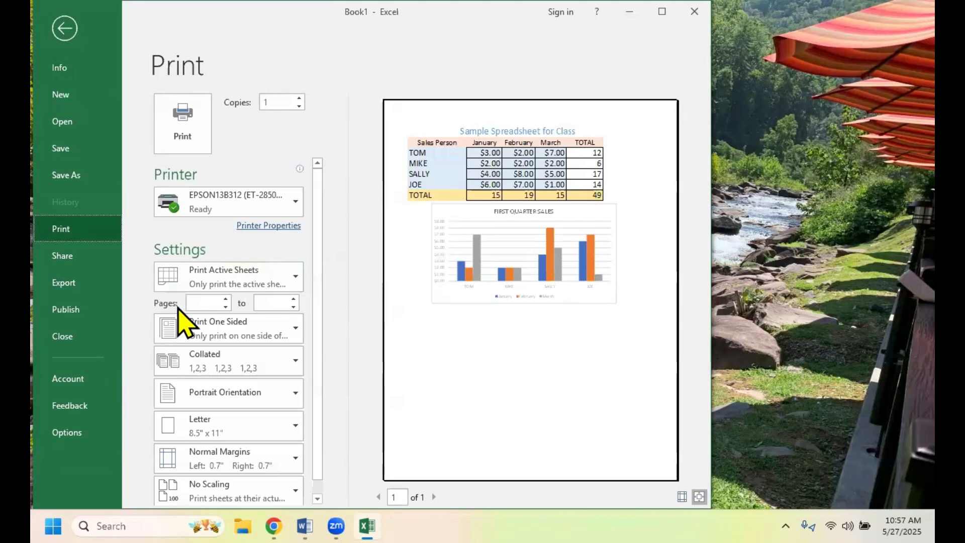
{"action": "left_click", "coordinate": [64, 27]}
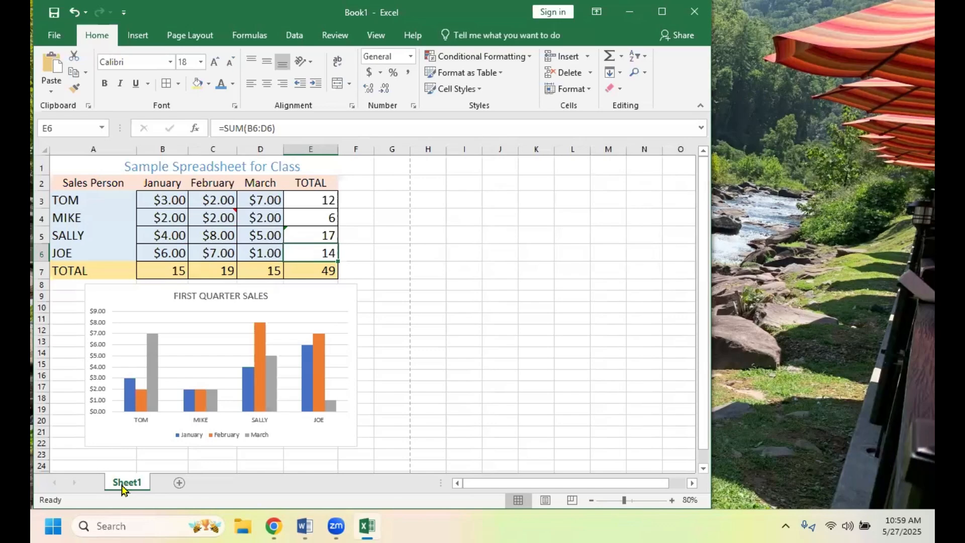
- Add a new blank worksheet to the workbook, and switch back and forth between it and Sheet1, ending on Sheet1
{"action": "left_click", "coordinate": [179, 484]}
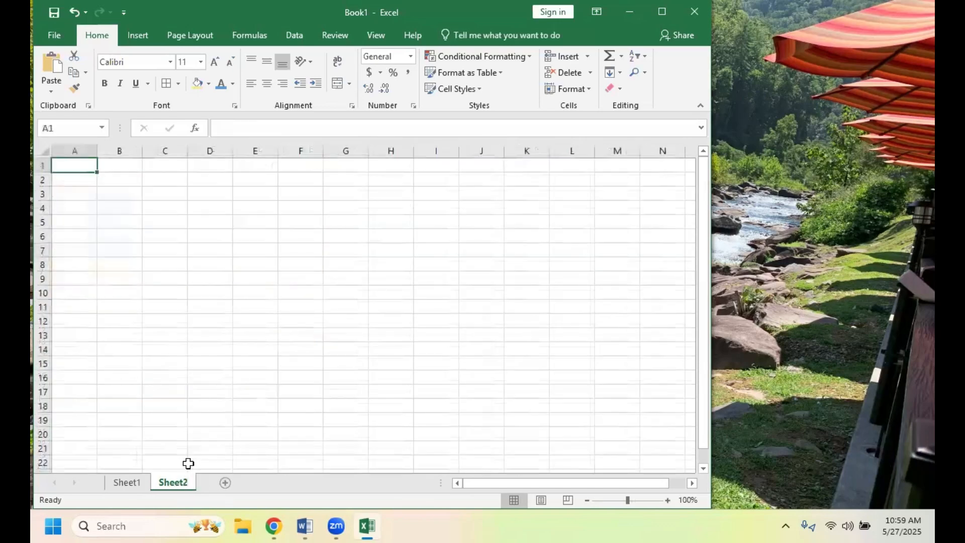
{"action": "left_click", "coordinate": [125, 483]}
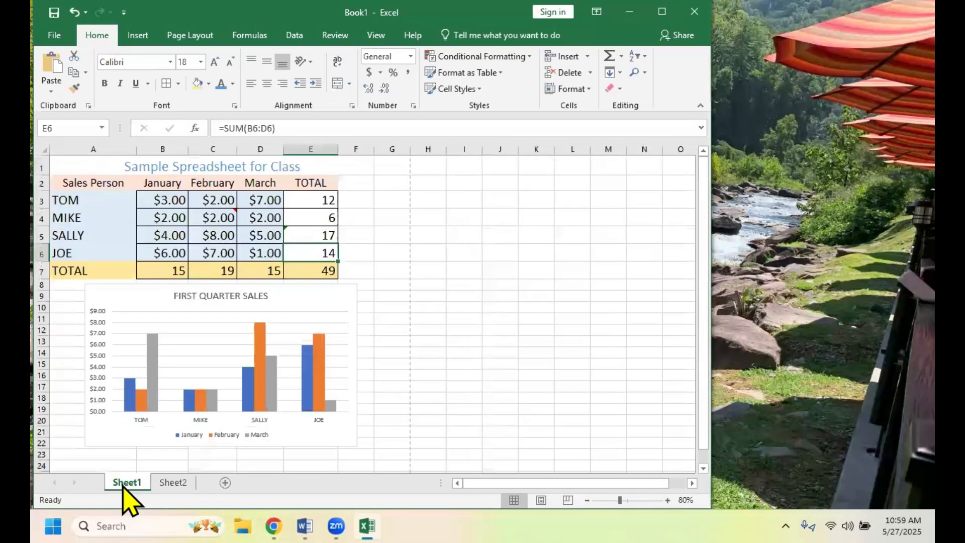
{"action": "left_click", "coordinate": [177, 484]}
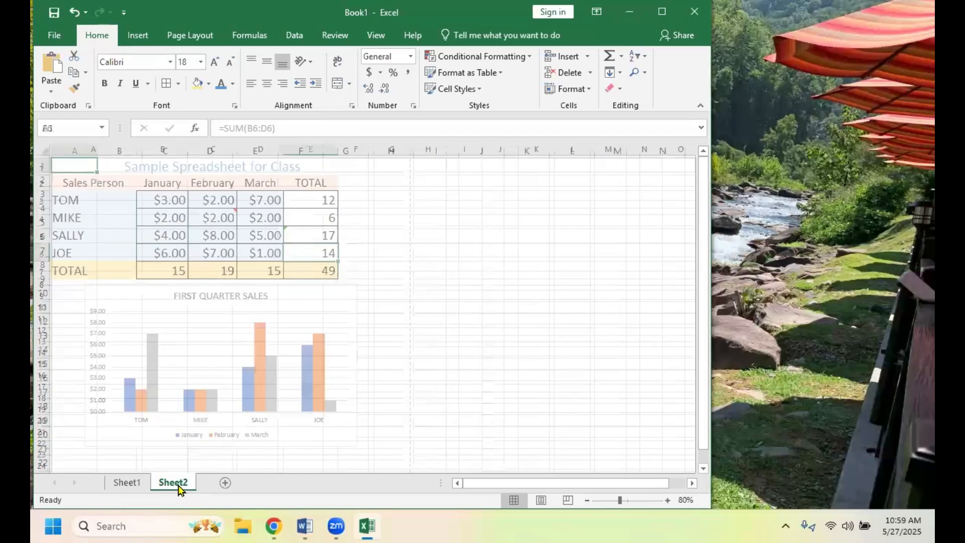
{"action": "left_click", "coordinate": [128, 484]}
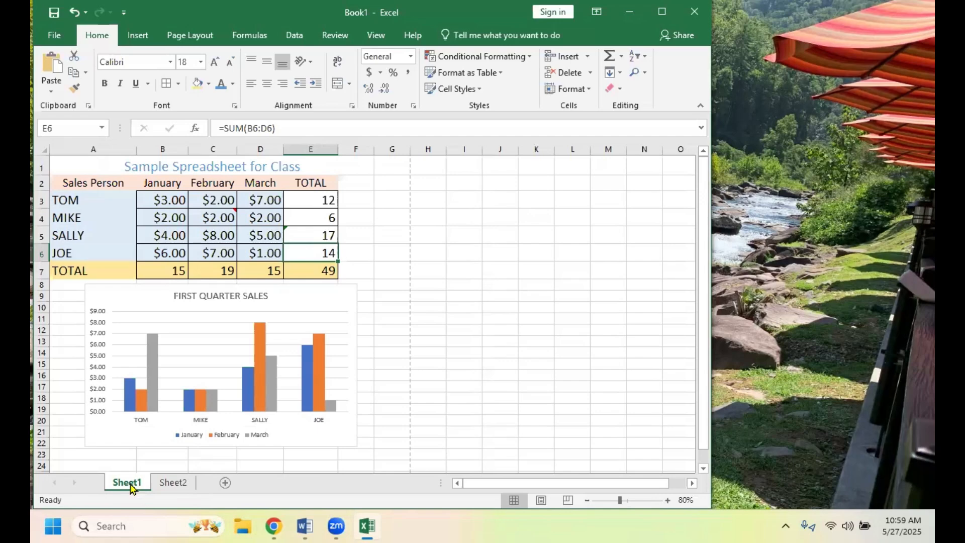
- Rename the Sheet1 worksheet as SALES
{"action": "right_click", "coordinate": [128, 485]}
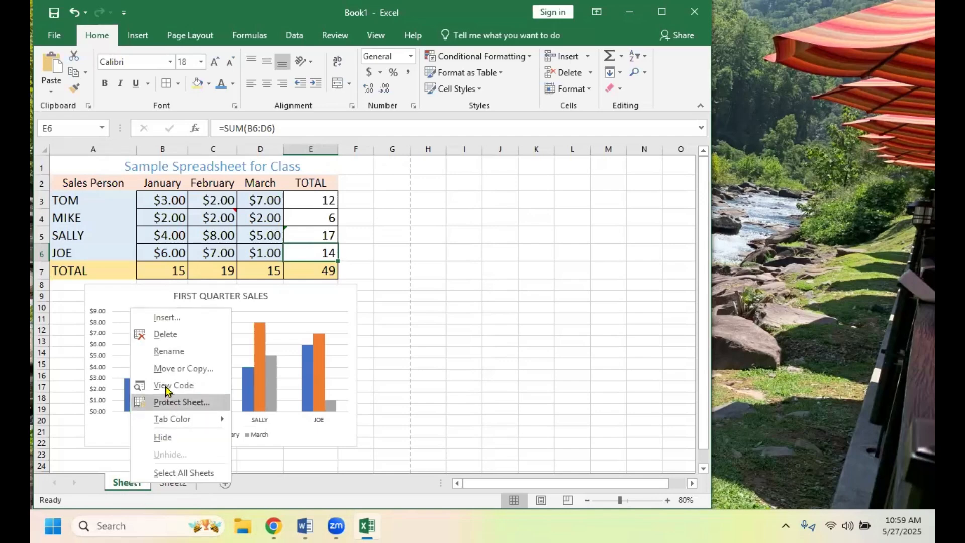
{"action": "left_click", "coordinate": [169, 351]}
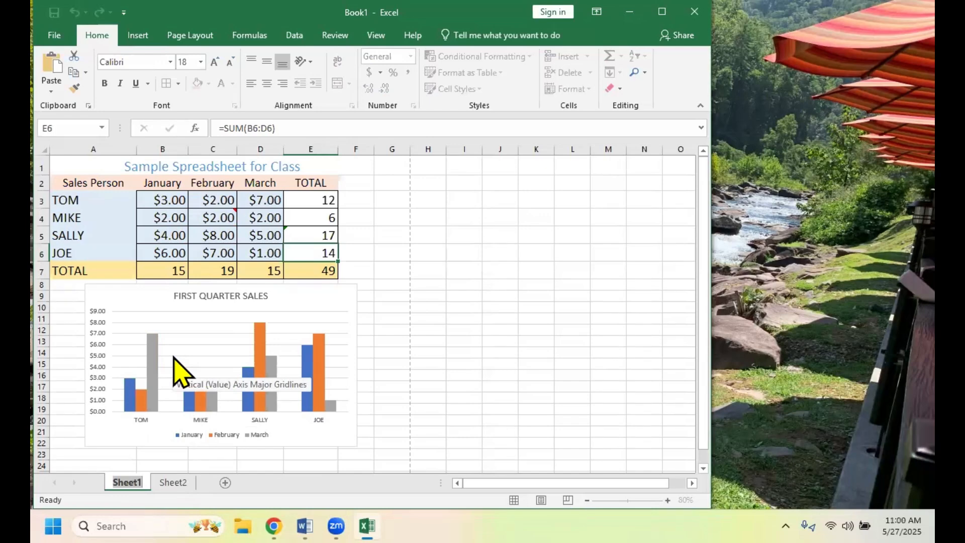
{"action": "type", "text": "SALES"}
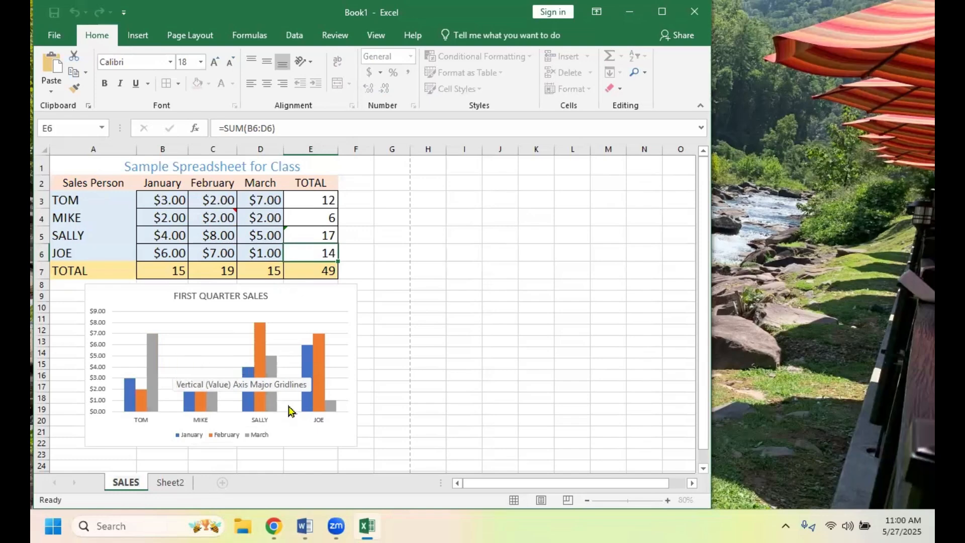
{"action": "left_click", "coordinate": [397, 463]}
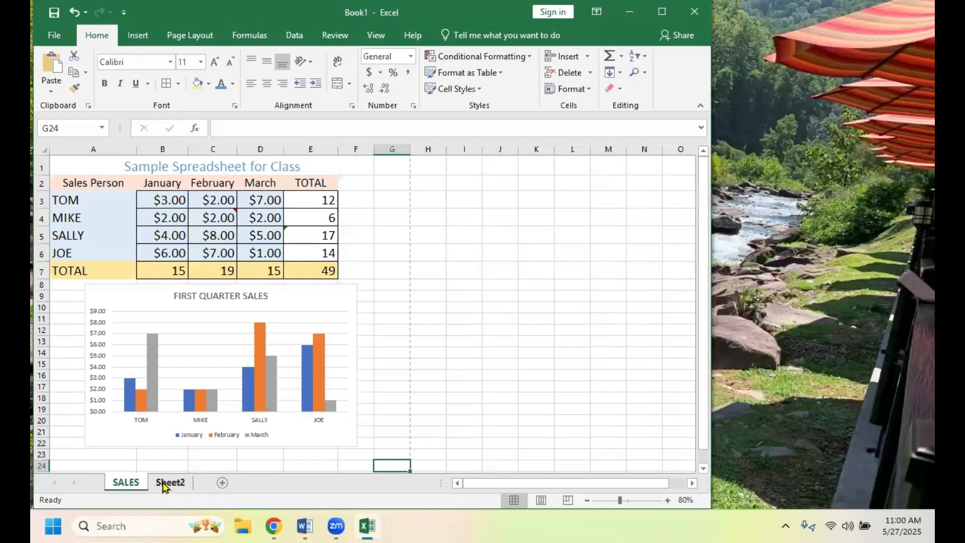
- Add another blank worksheet directly after SALES, and return to the SALES sheet
{"action": "left_click", "coordinate": [222, 484]}
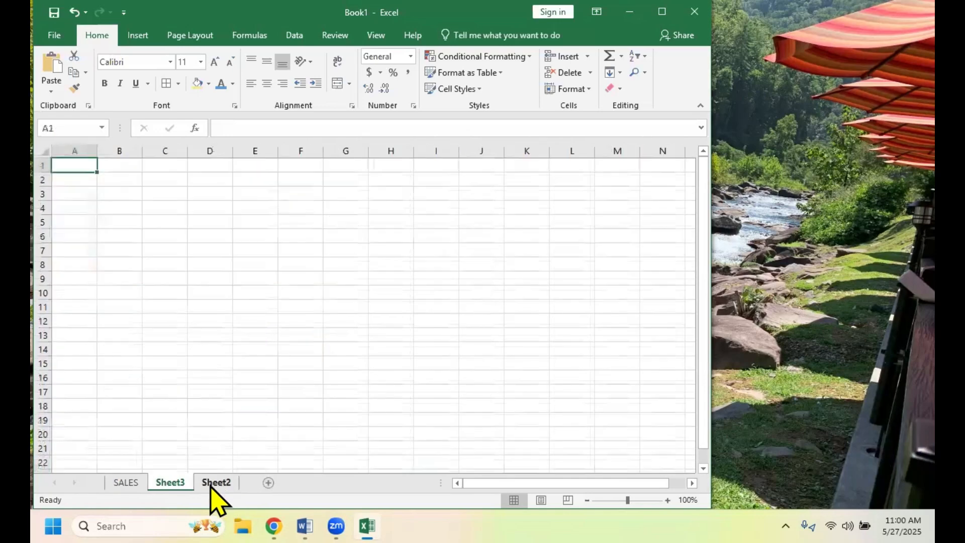
{"action": "left_click", "coordinate": [125, 482]}
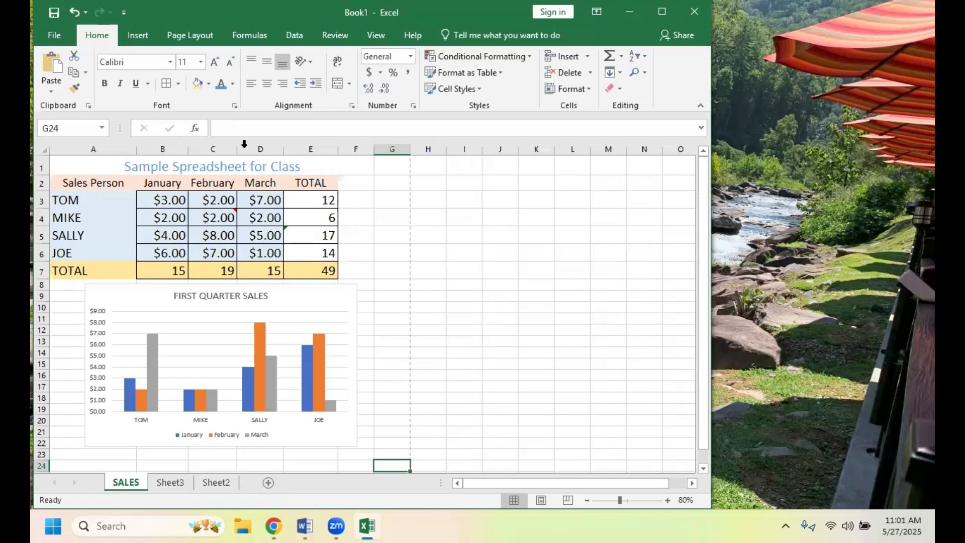
- Browse the most recently used functions for cell G24, view the AVERAGE description, and leave without inserting a function
{"action": "left_click", "coordinate": [195, 130]}
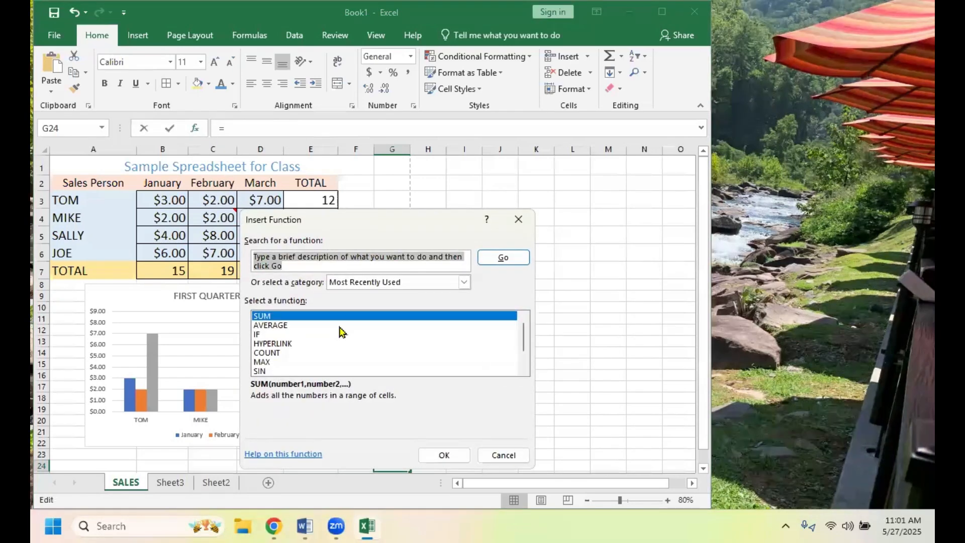
{"action": "left_click", "coordinate": [275, 327]}
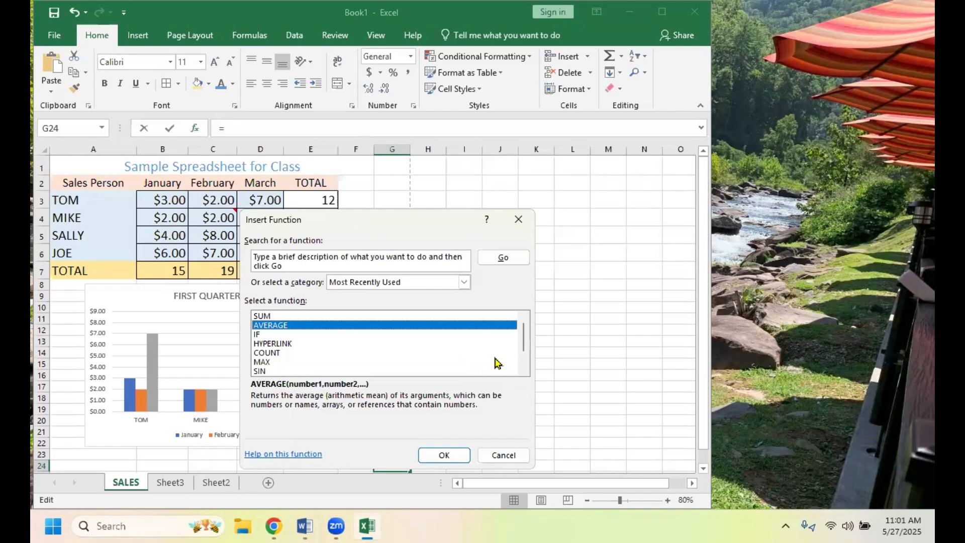
{"action": "left_click_drag", "start_coordinate": [524, 342], "coordinate": [509, 363]}
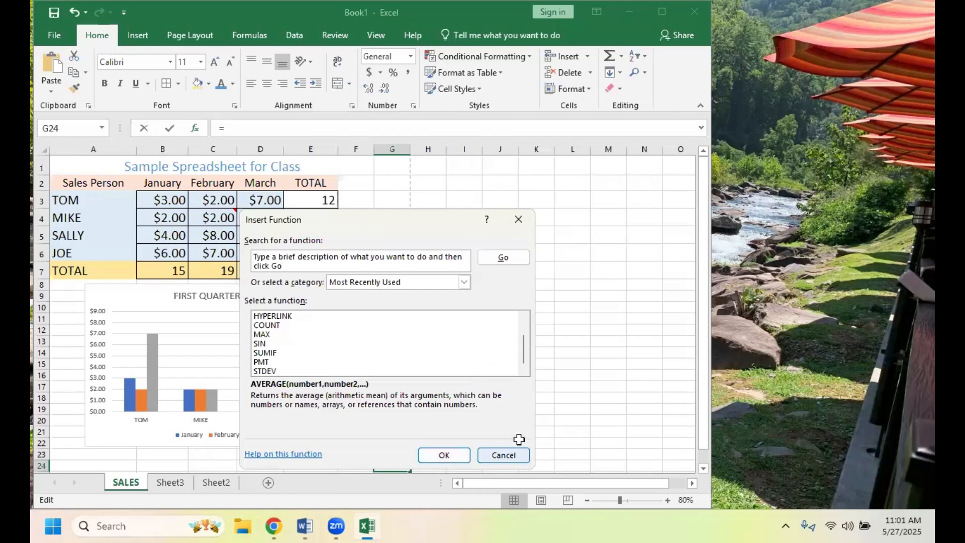
{"action": "left_click", "coordinate": [505, 455]}
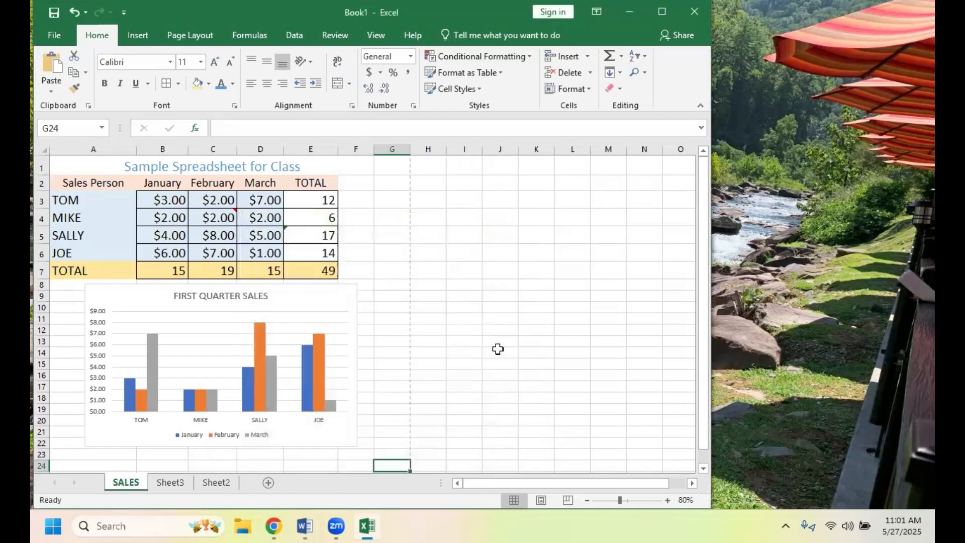